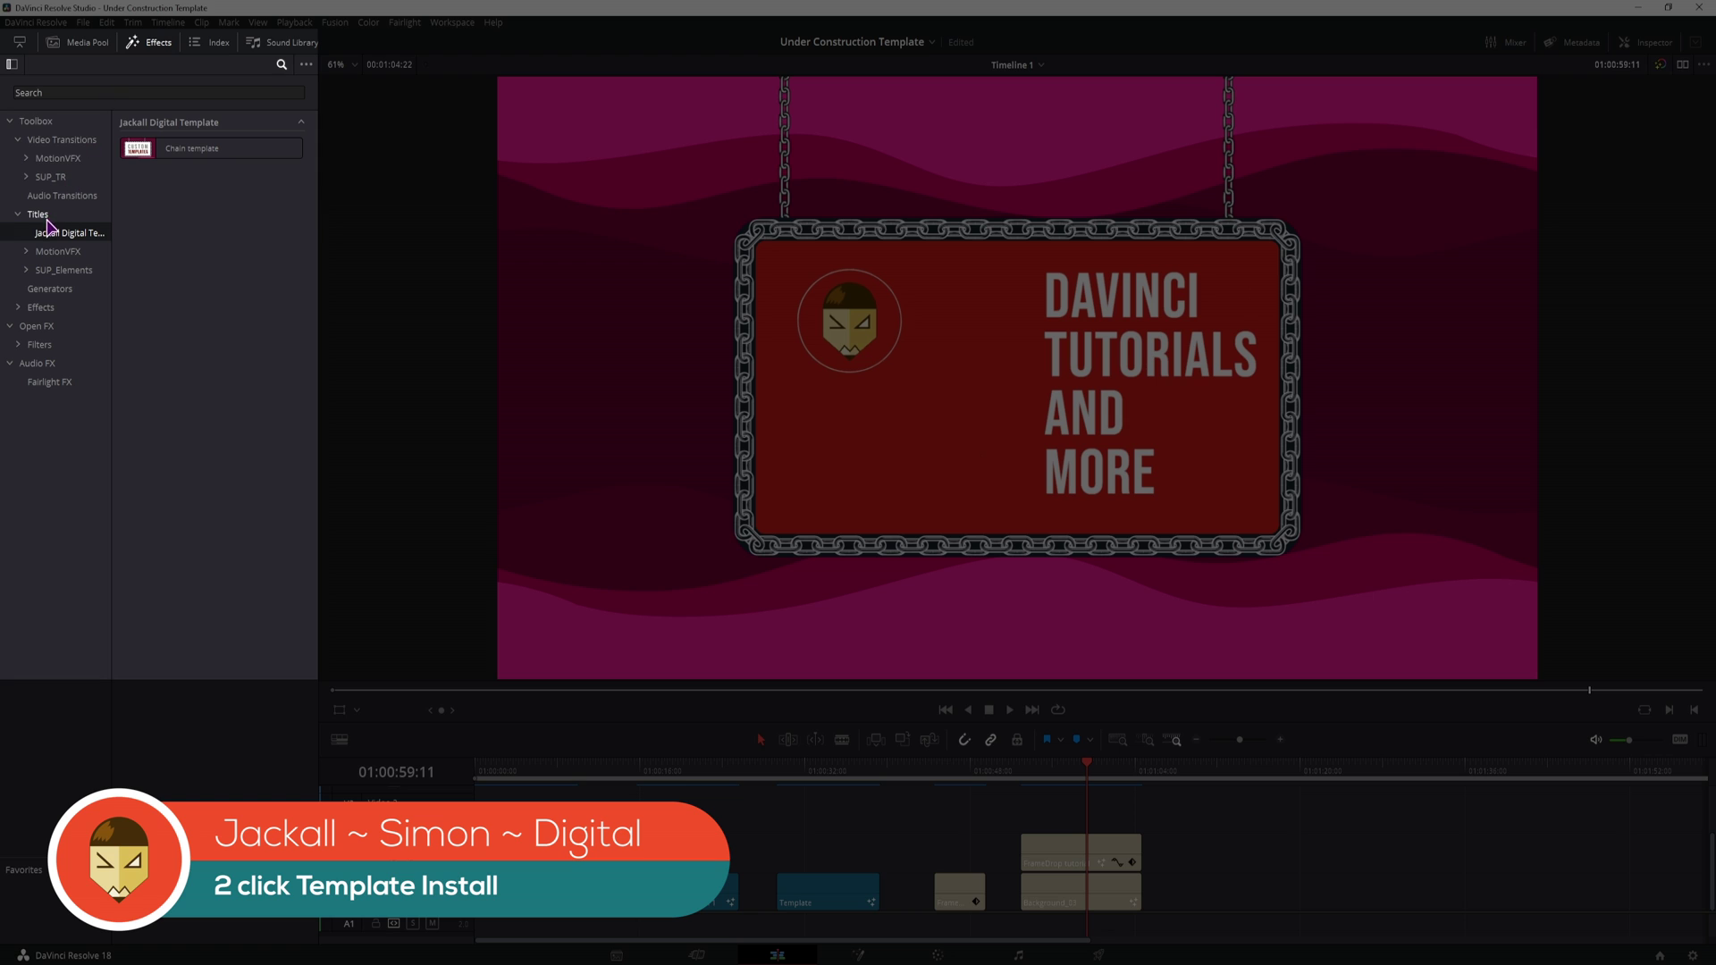
Step: Look up the section on Fusion Template Bundles and their folder structure in the DaVinci Resolve manual
click(71, 234)
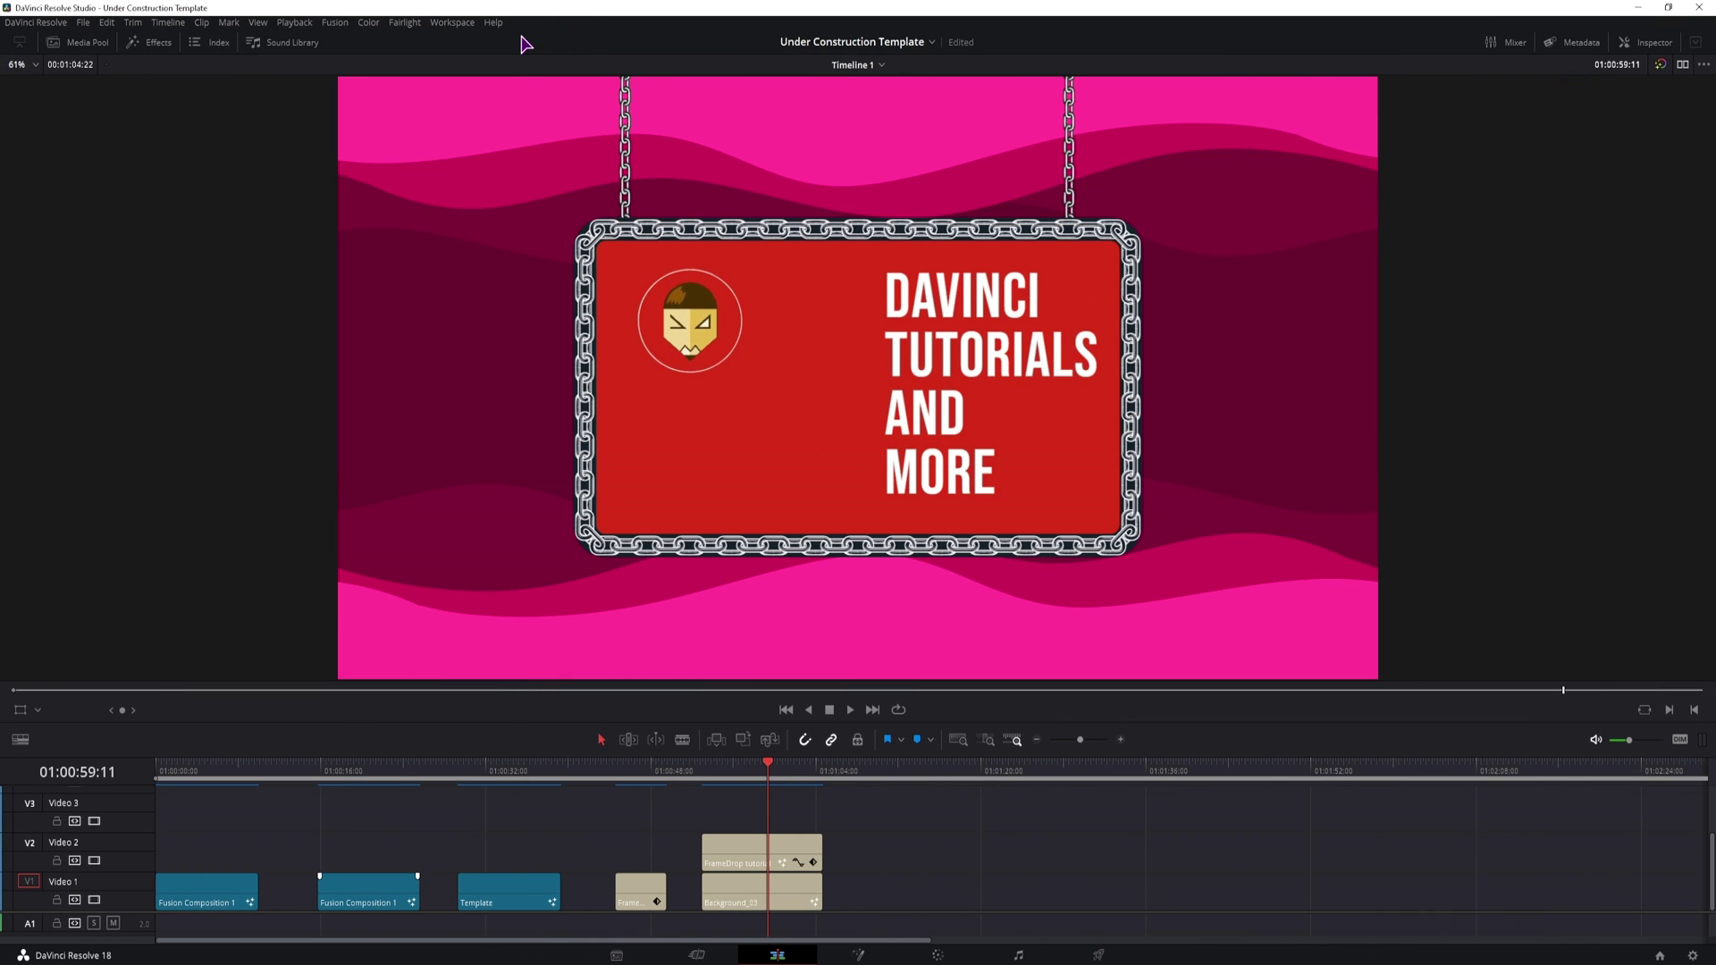
click(494, 23)
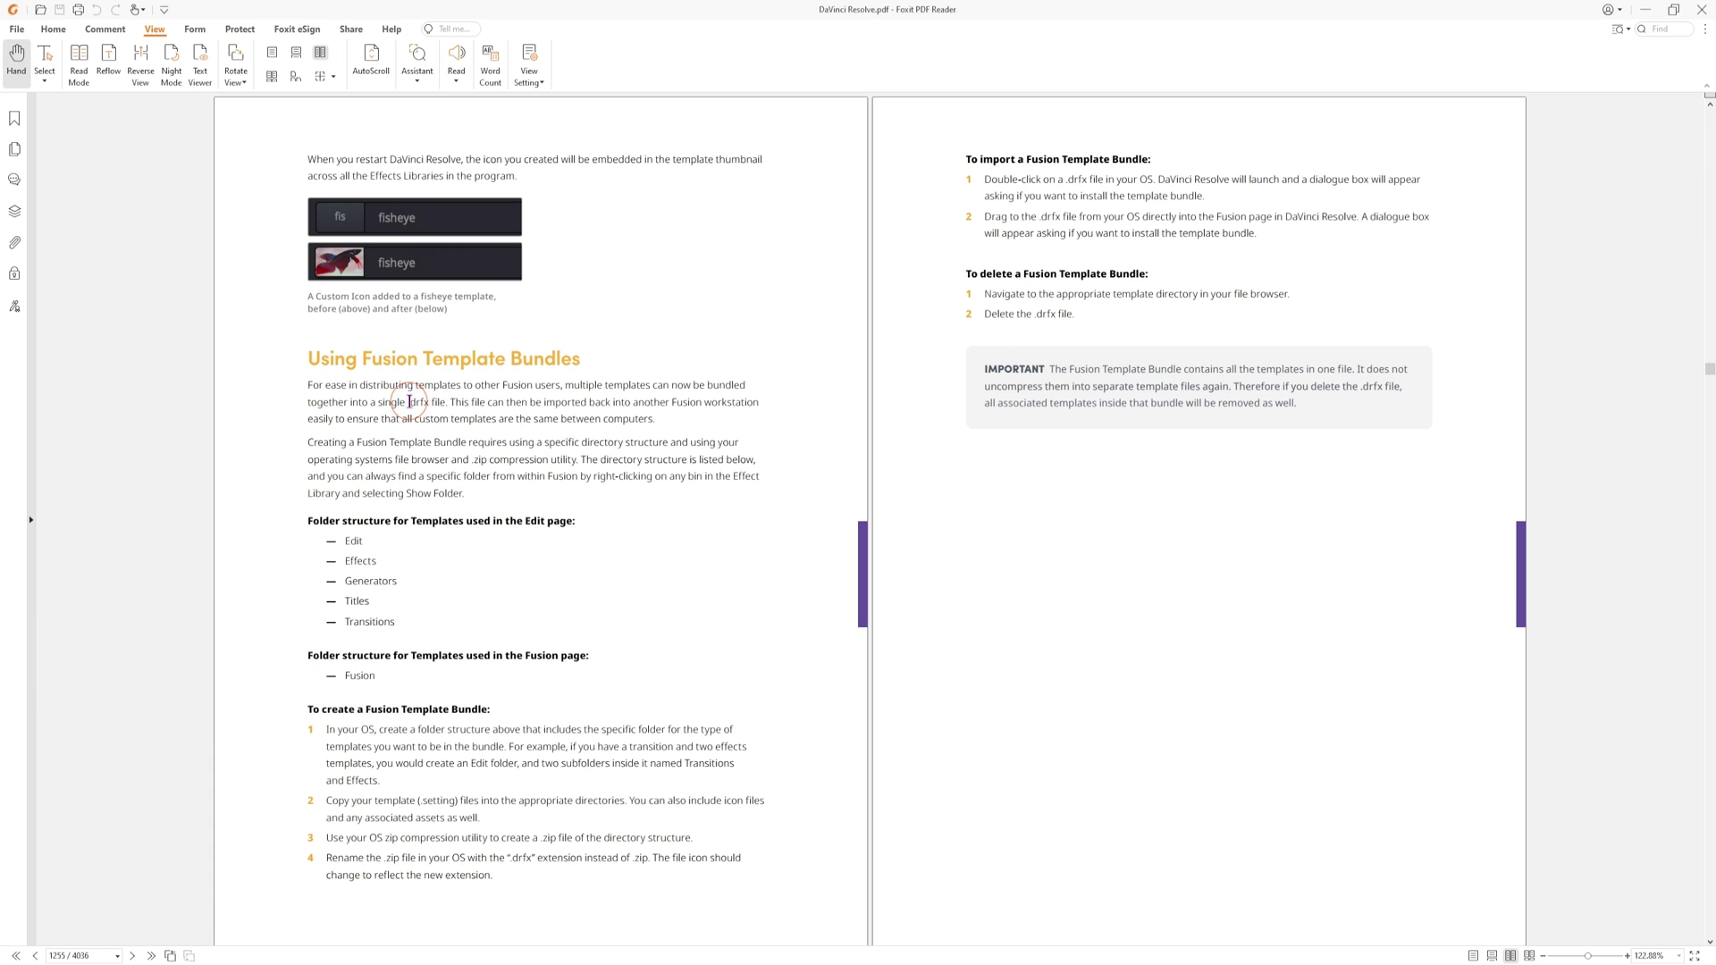
drag(410, 402, 429, 402)
click(329, 211)
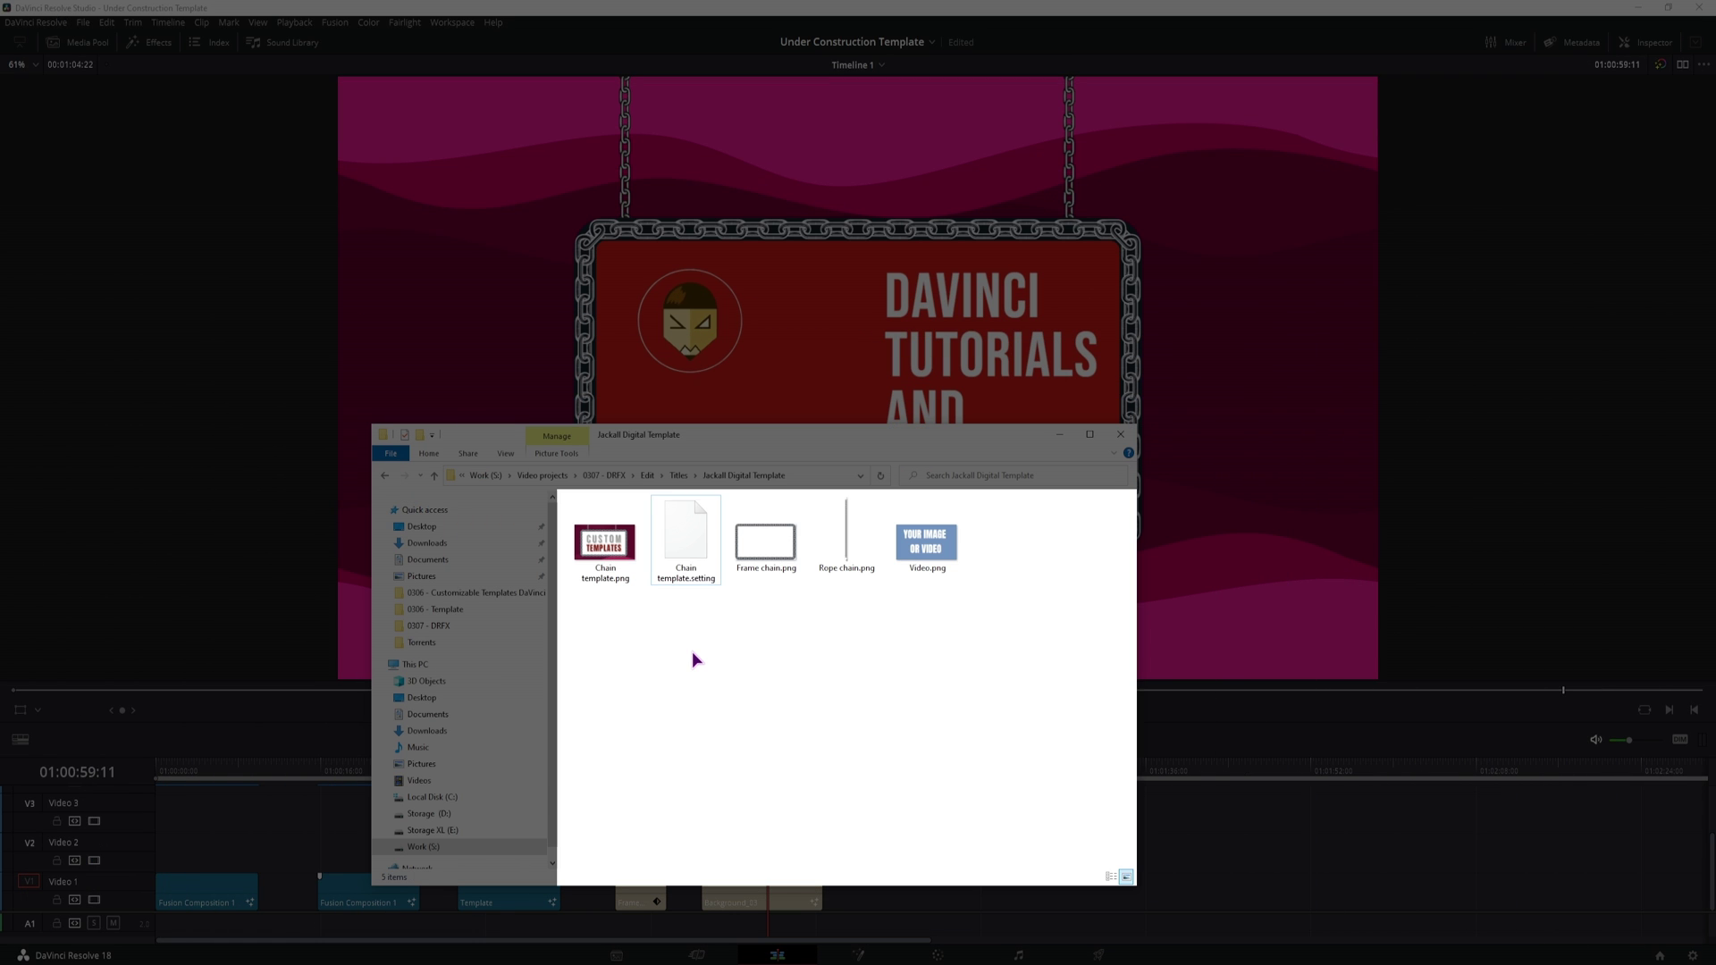
Step: Switch to File Explorer and copy Chain template.setting and Chain template.png from Jackall Digital Template into the 0307 - DRFX folder
click(687, 580)
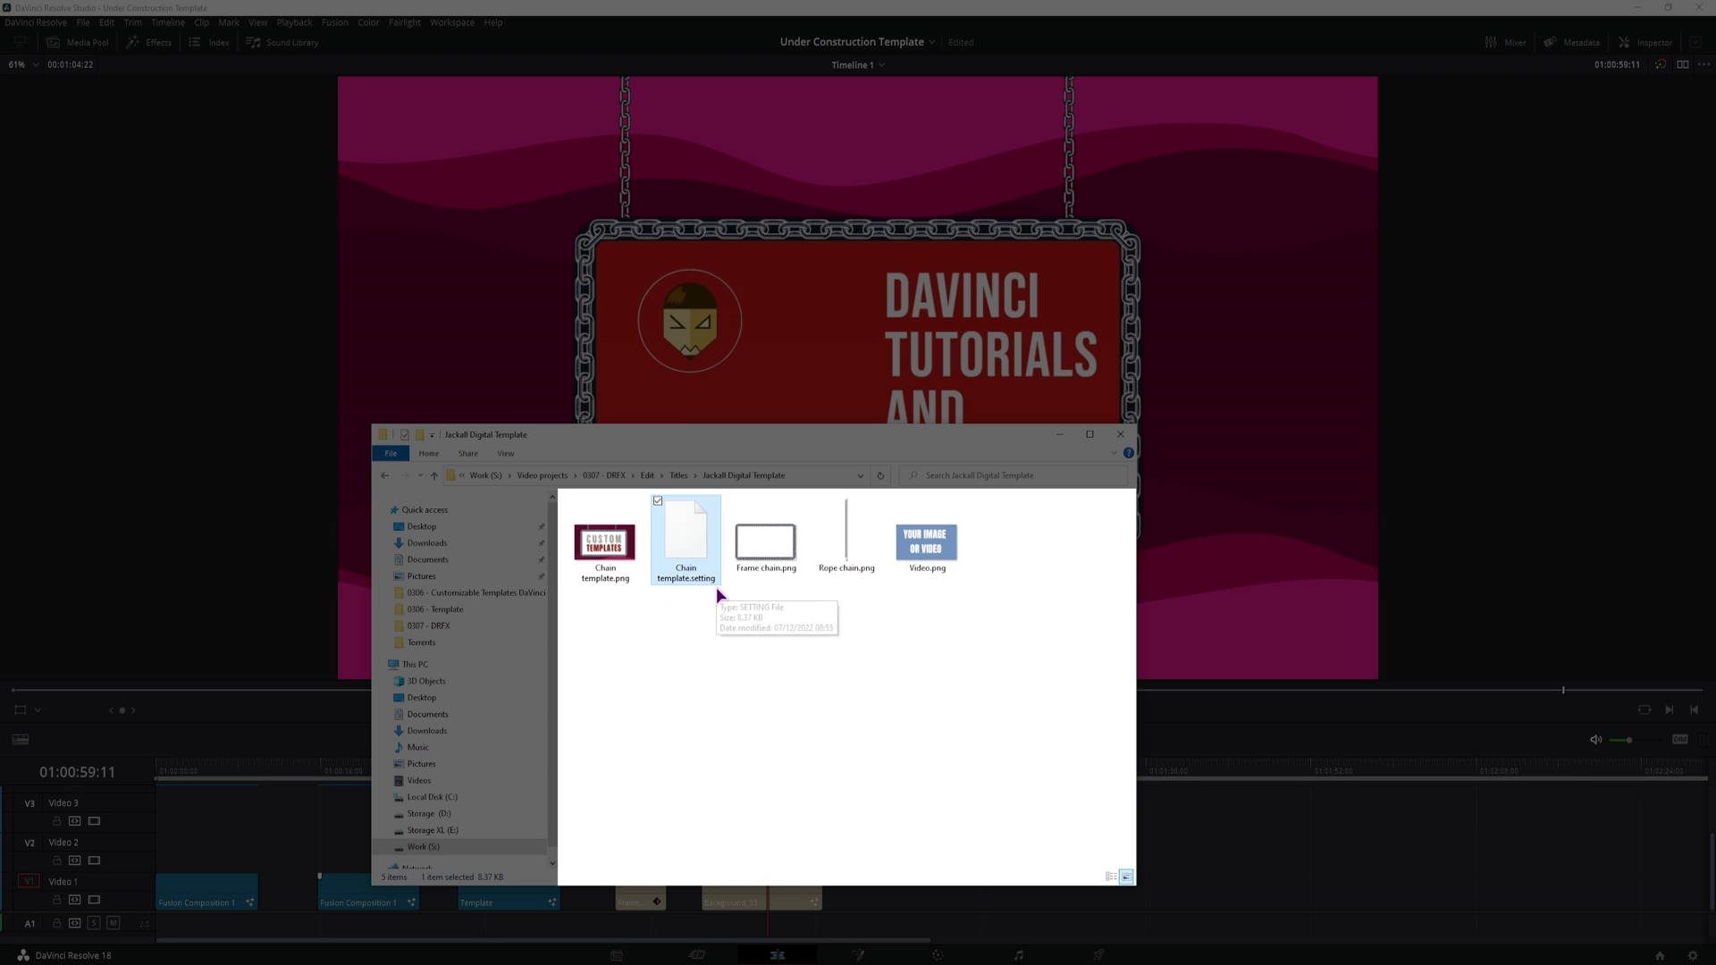
ctrl+click(608, 585)
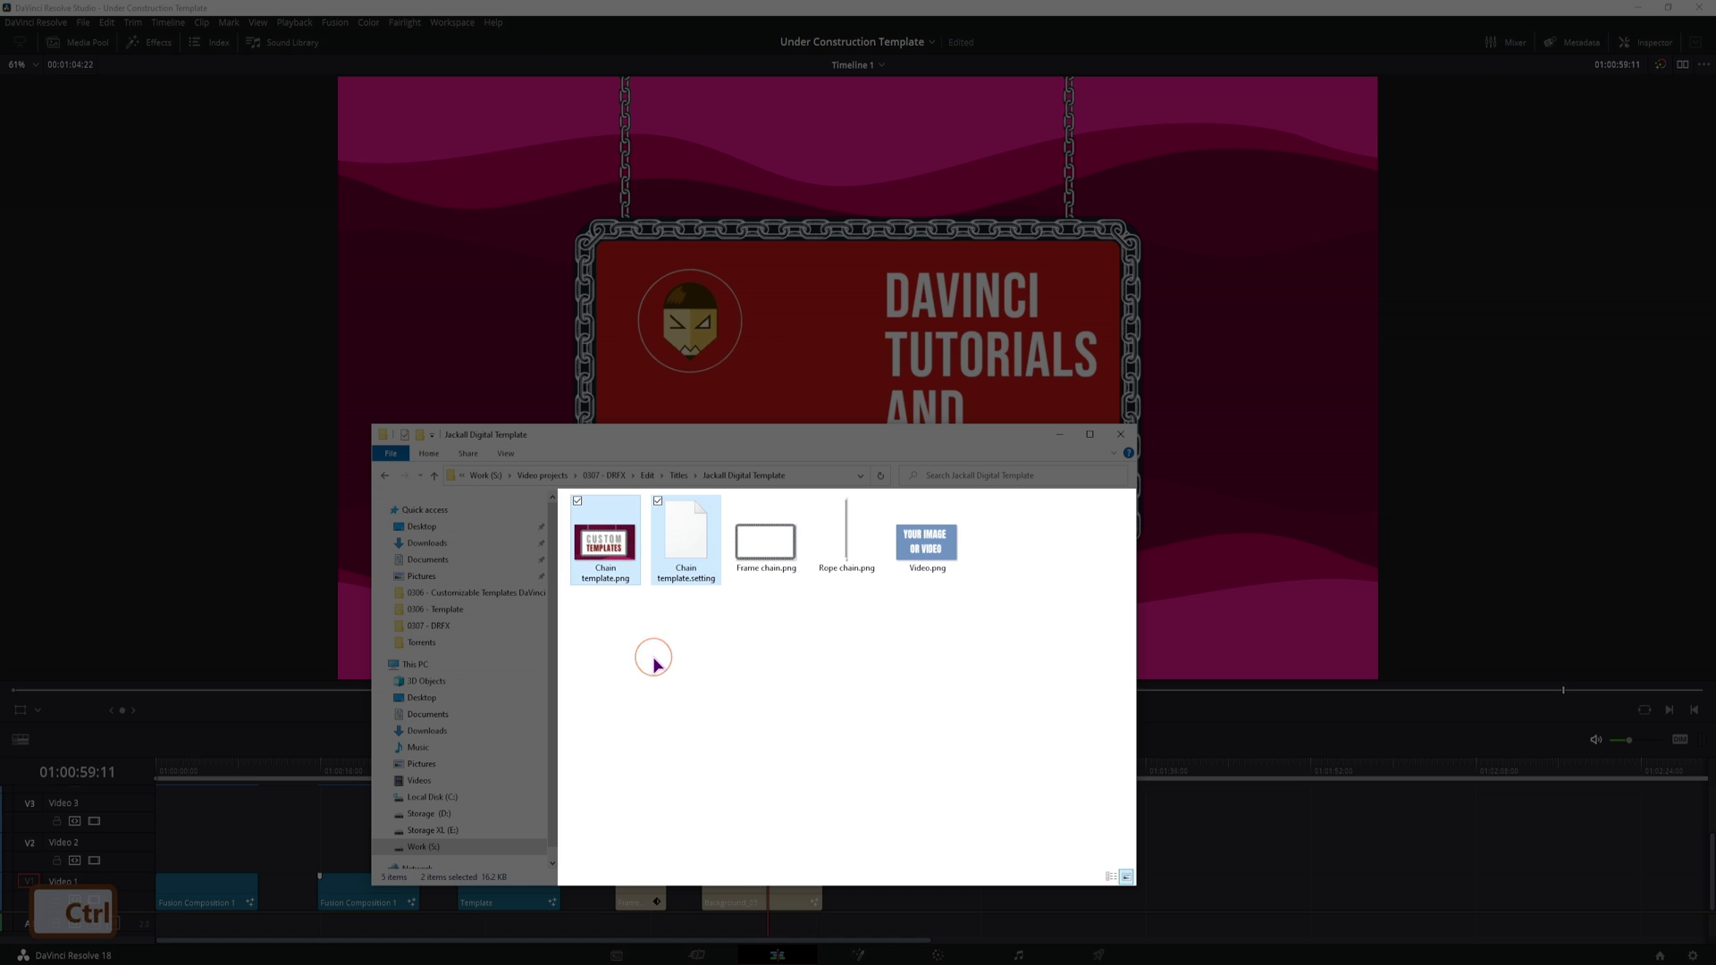
key(ctrl+c)
key(alt+Left)
key(alt+Left)
key(alt+Left)
key(ctrl+v)
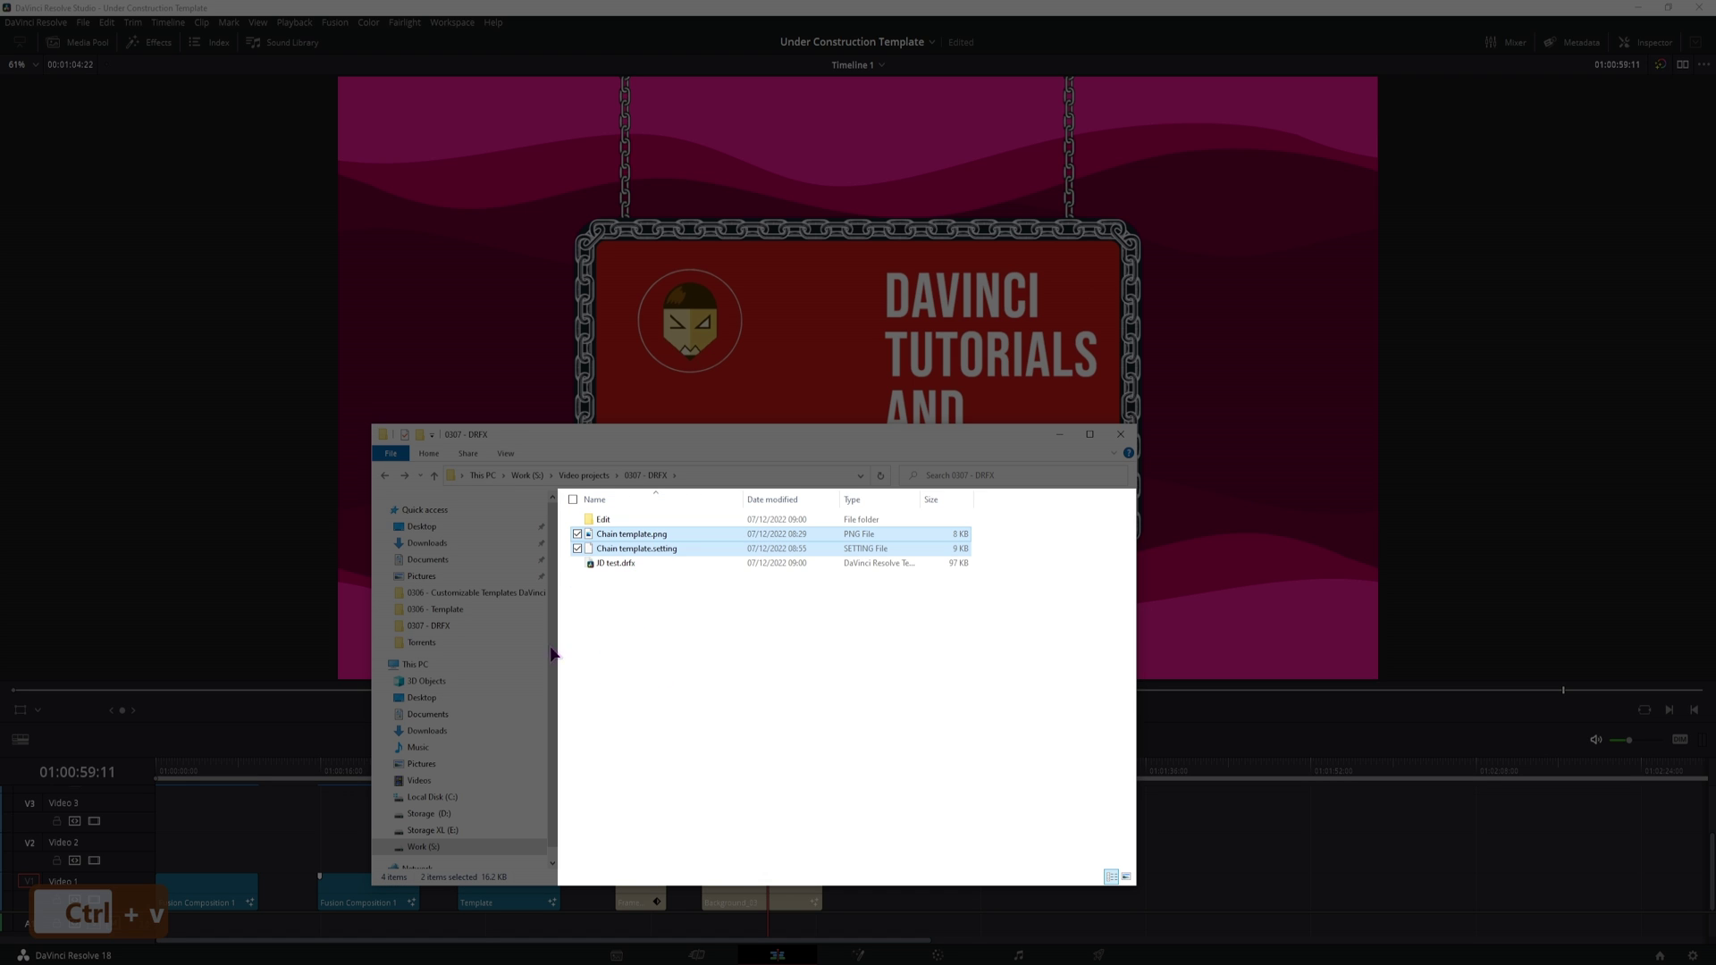
click(661, 656)
Step: Compare Chain template.png with the Chain template title's thumbnail in DaVinci Resolve's effects library, under Titles
drag(637, 549, 624, 537)
click(623, 536)
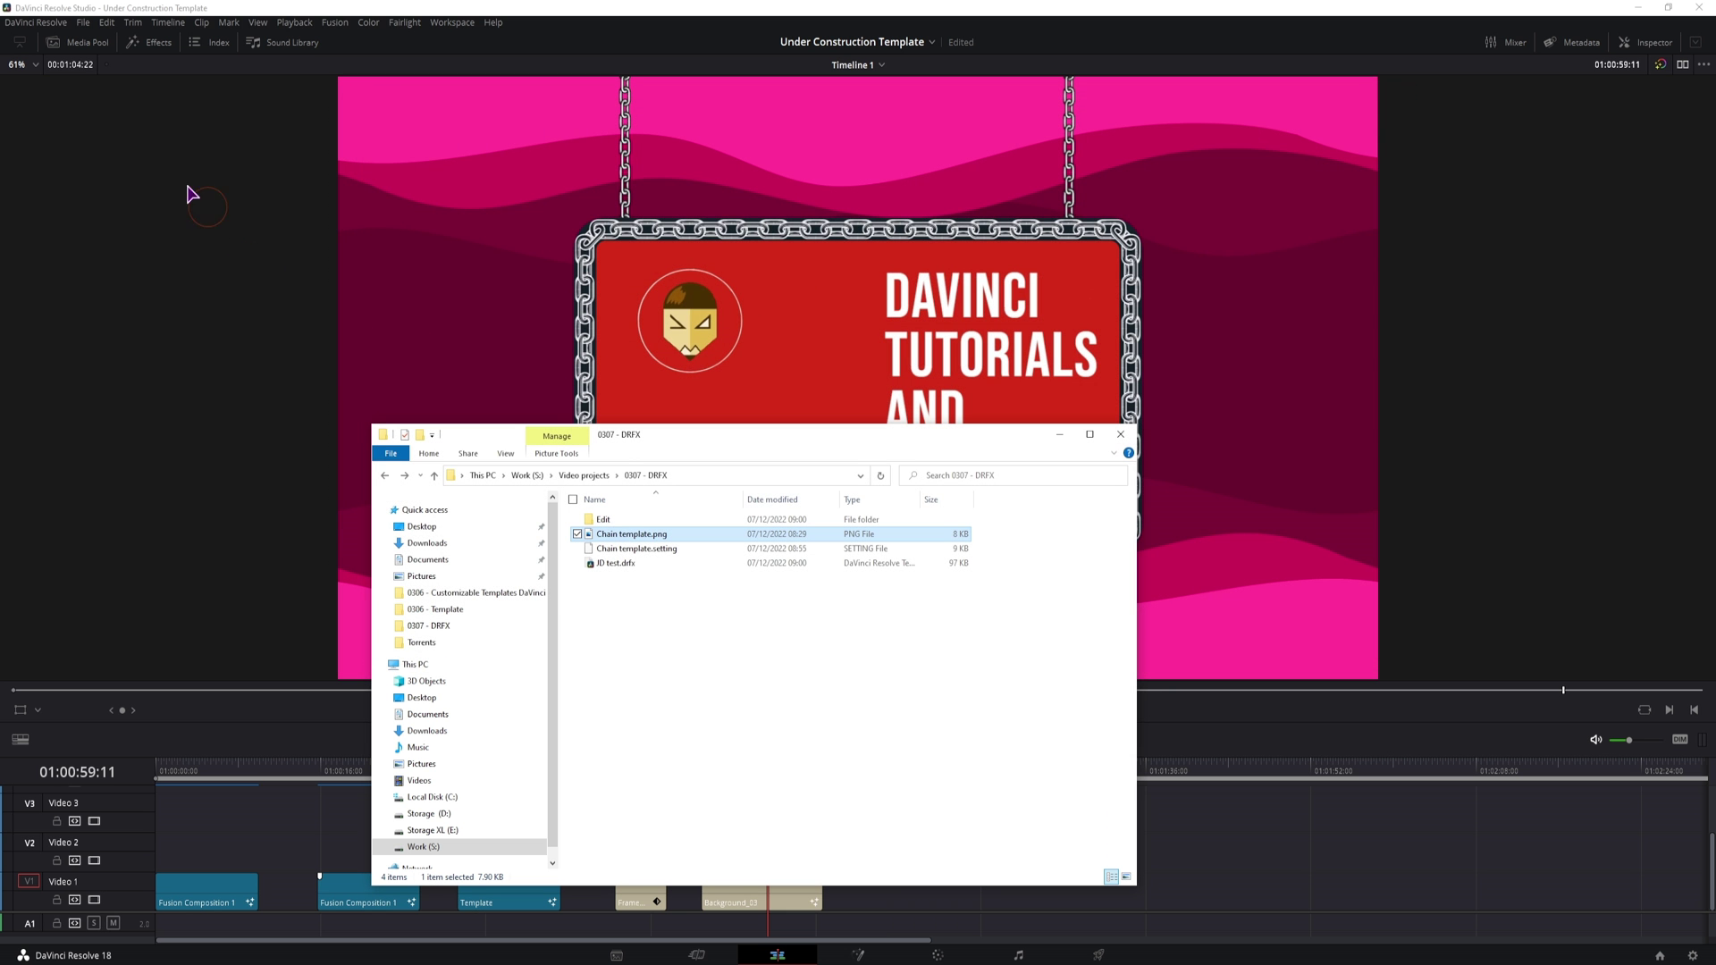
click(151, 41)
click(134, 159)
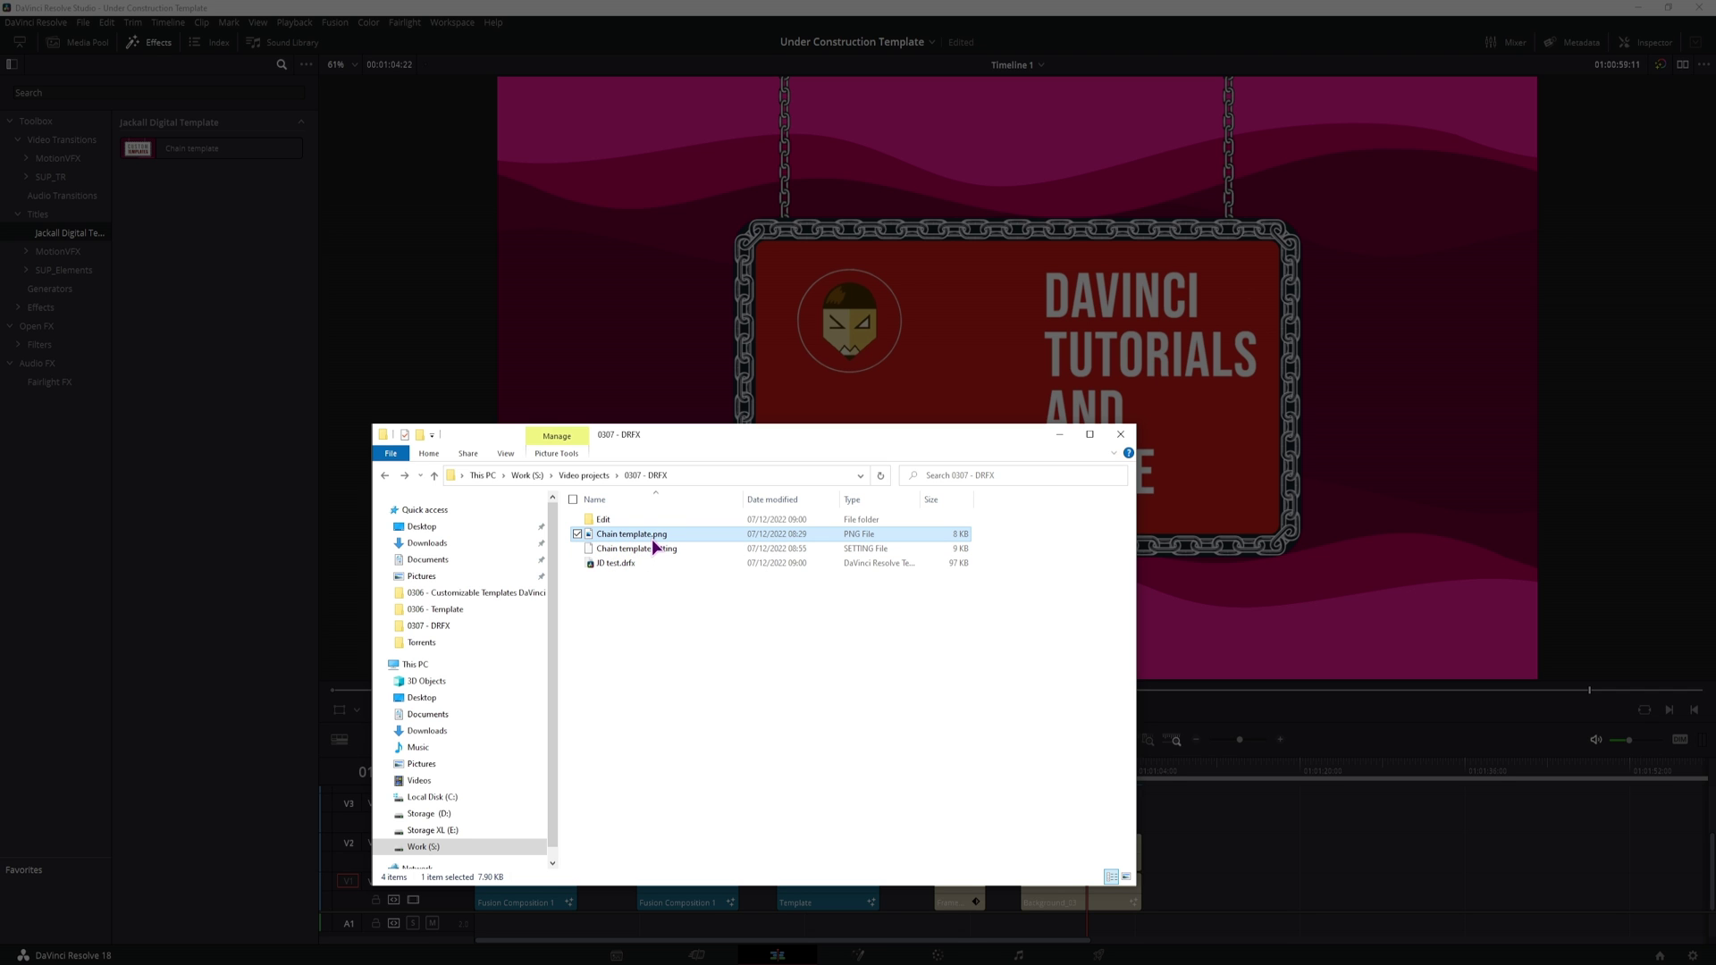
click(690, 638)
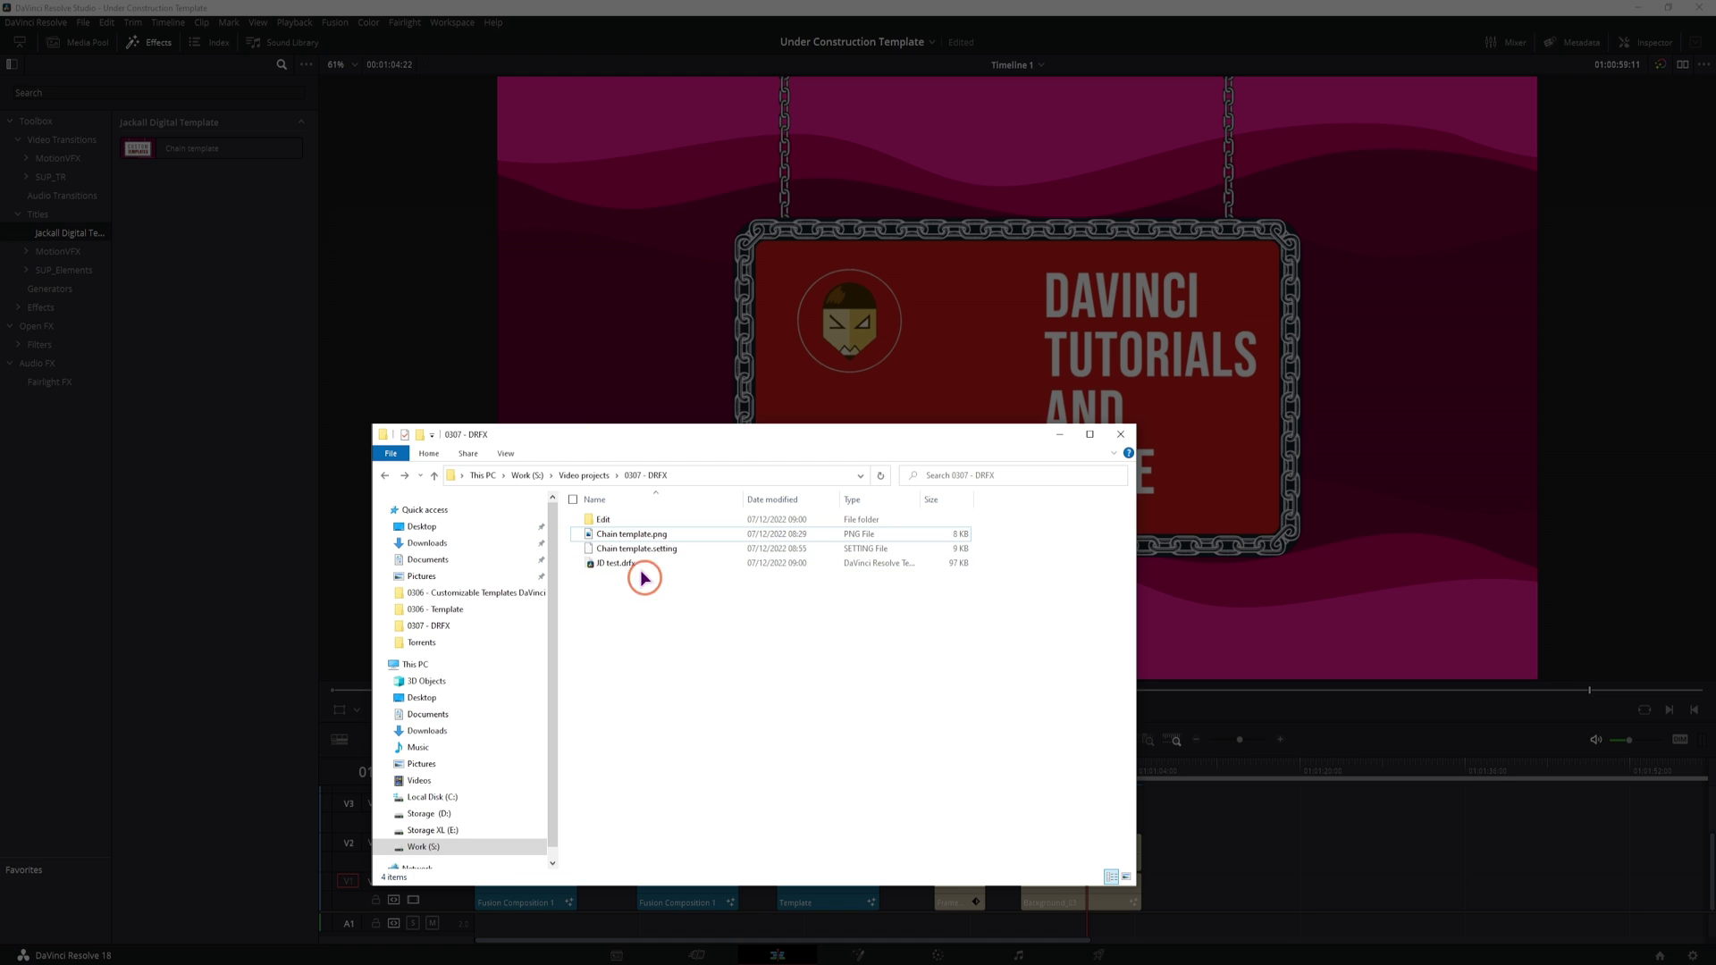
Step: Make sure "Hide extensions for known file types" is turned off in the Folder Options and confirm
click(505, 454)
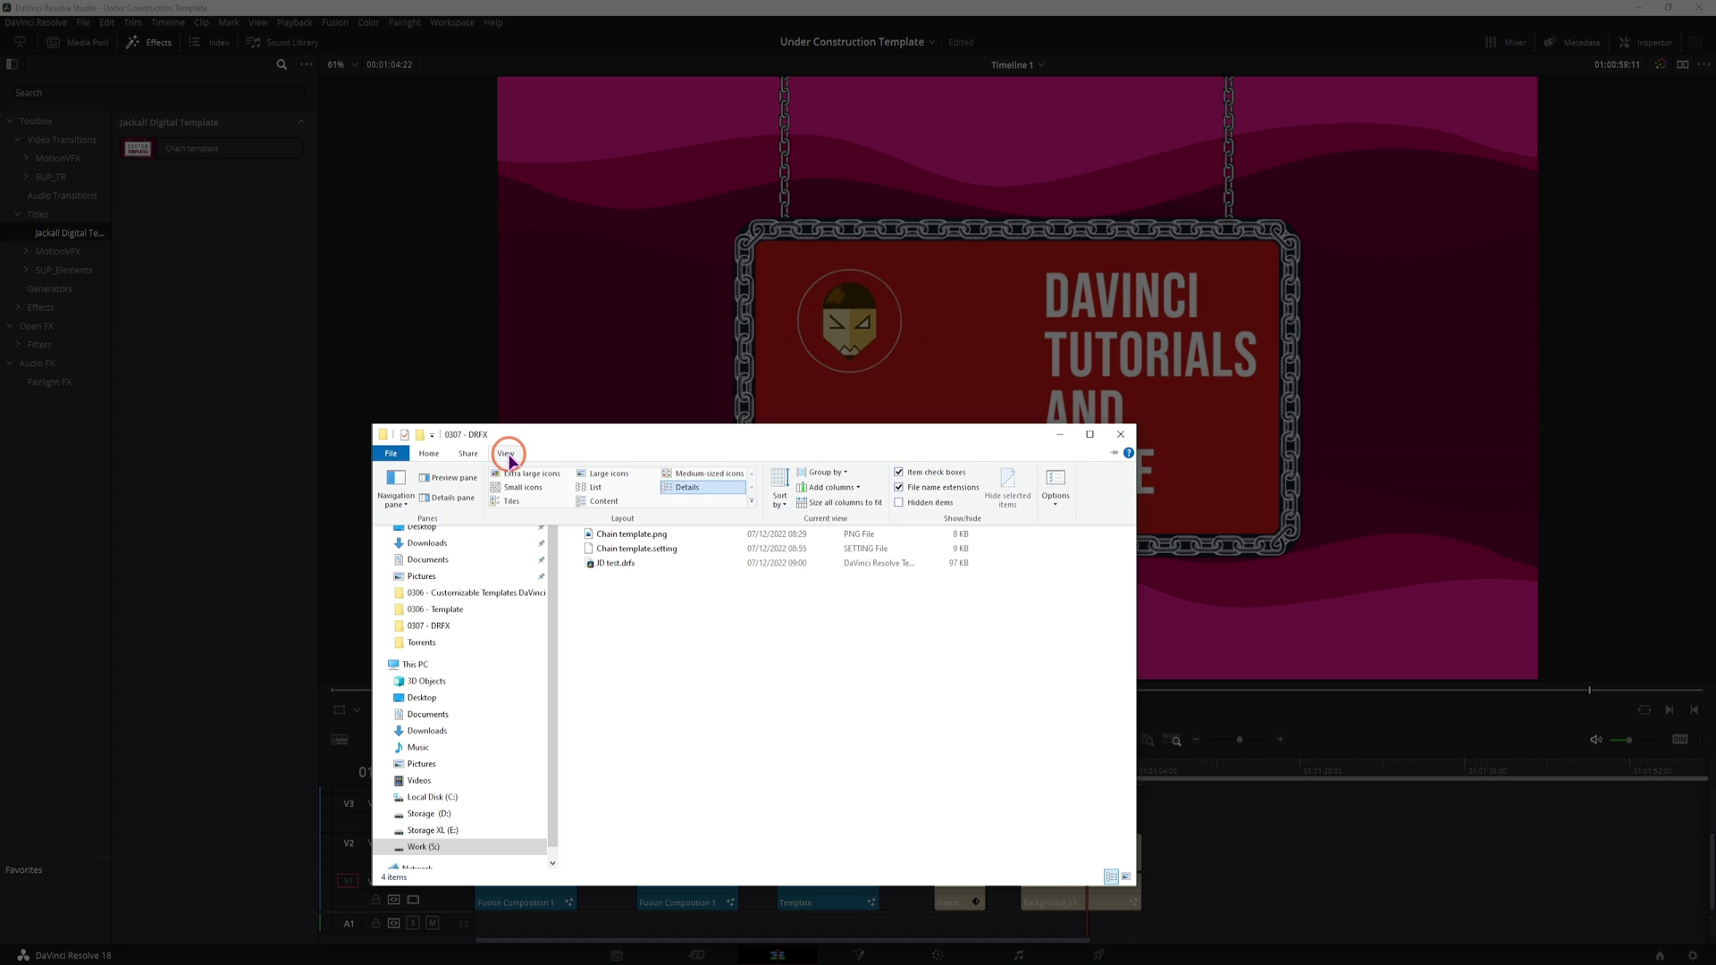
click(1055, 507)
click(1092, 519)
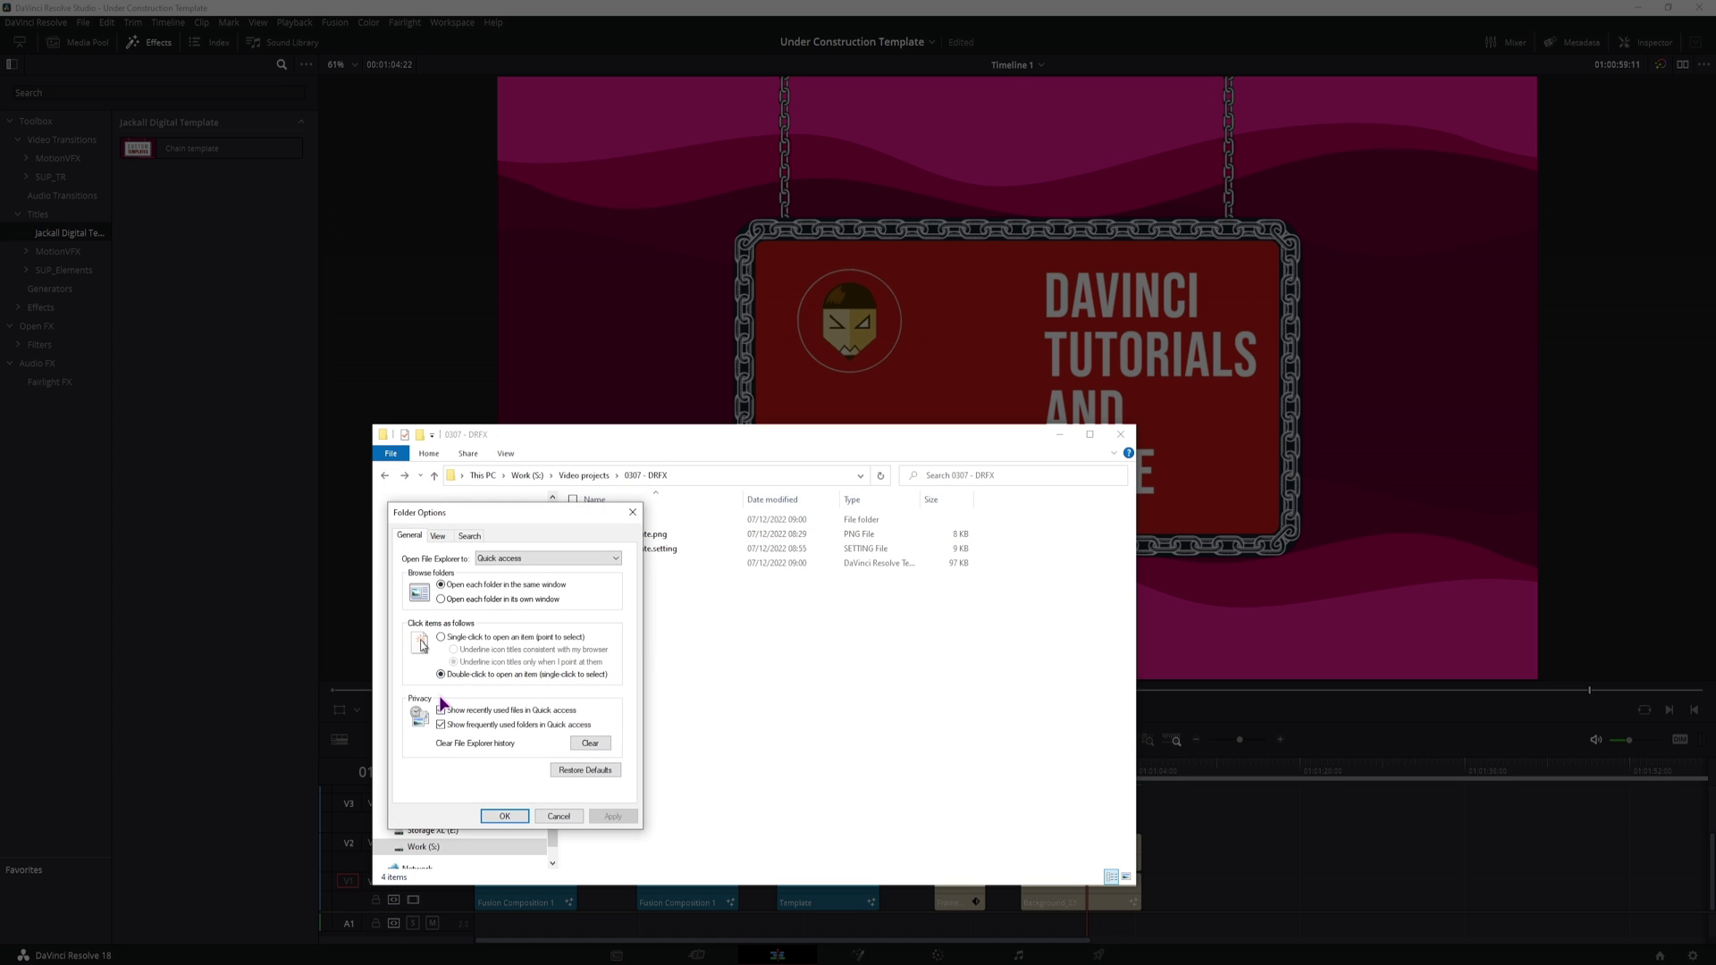
click(437, 536)
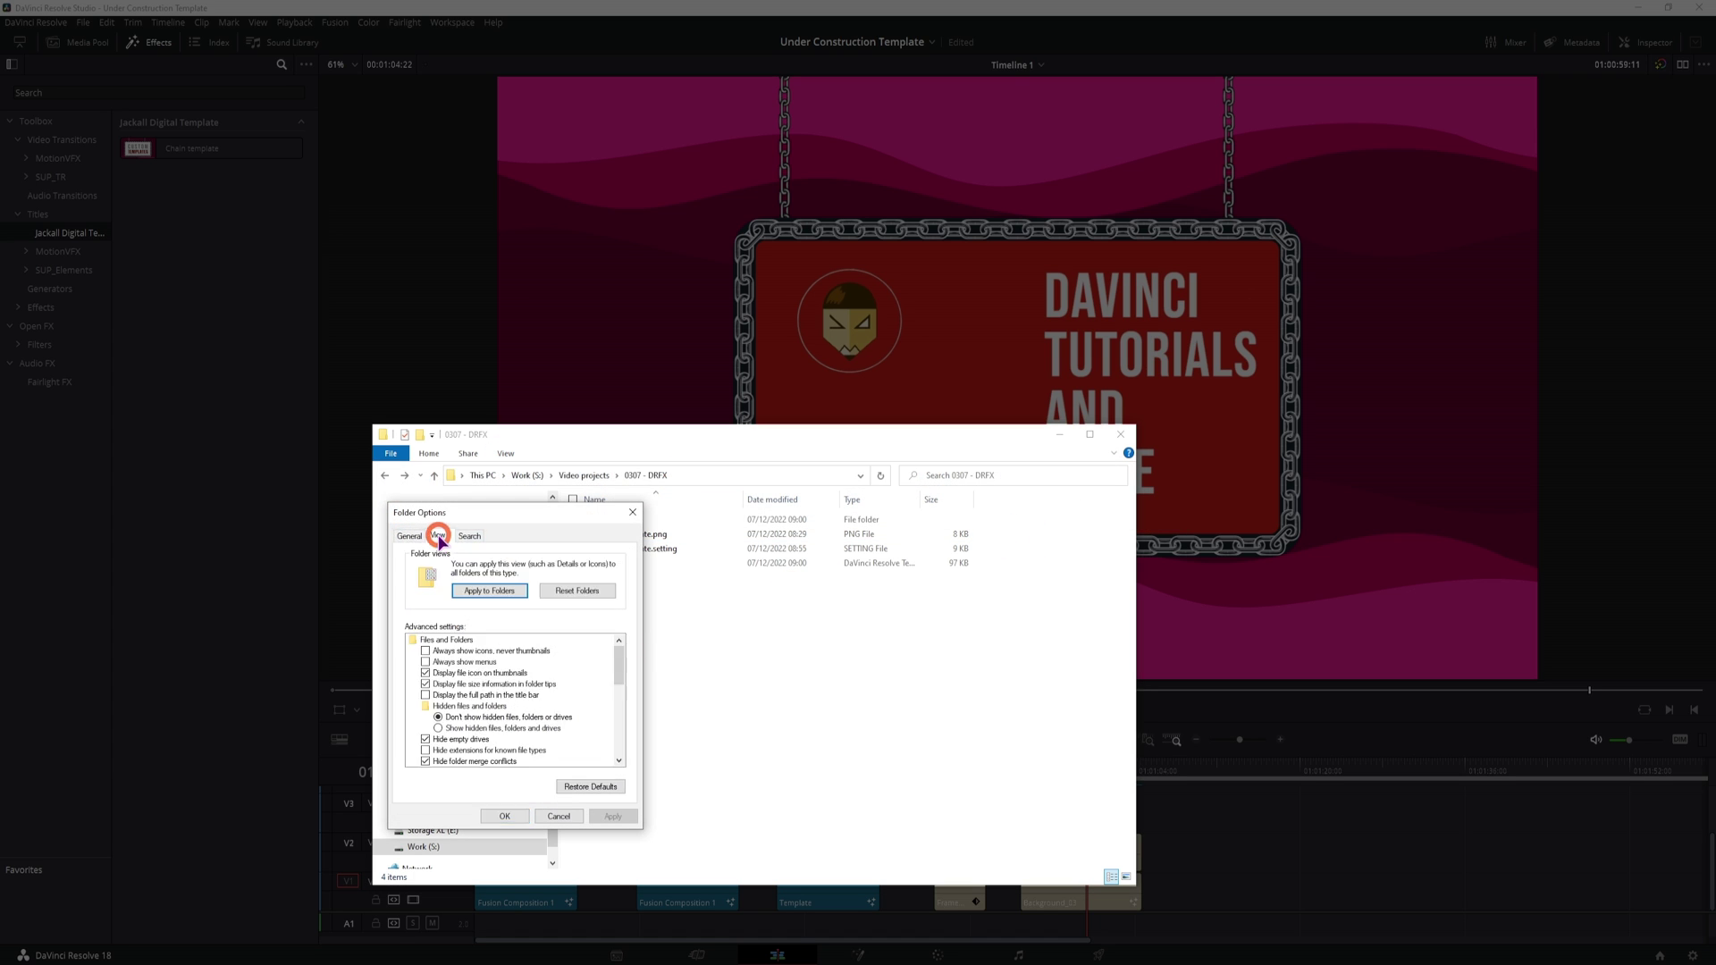
click(426, 751)
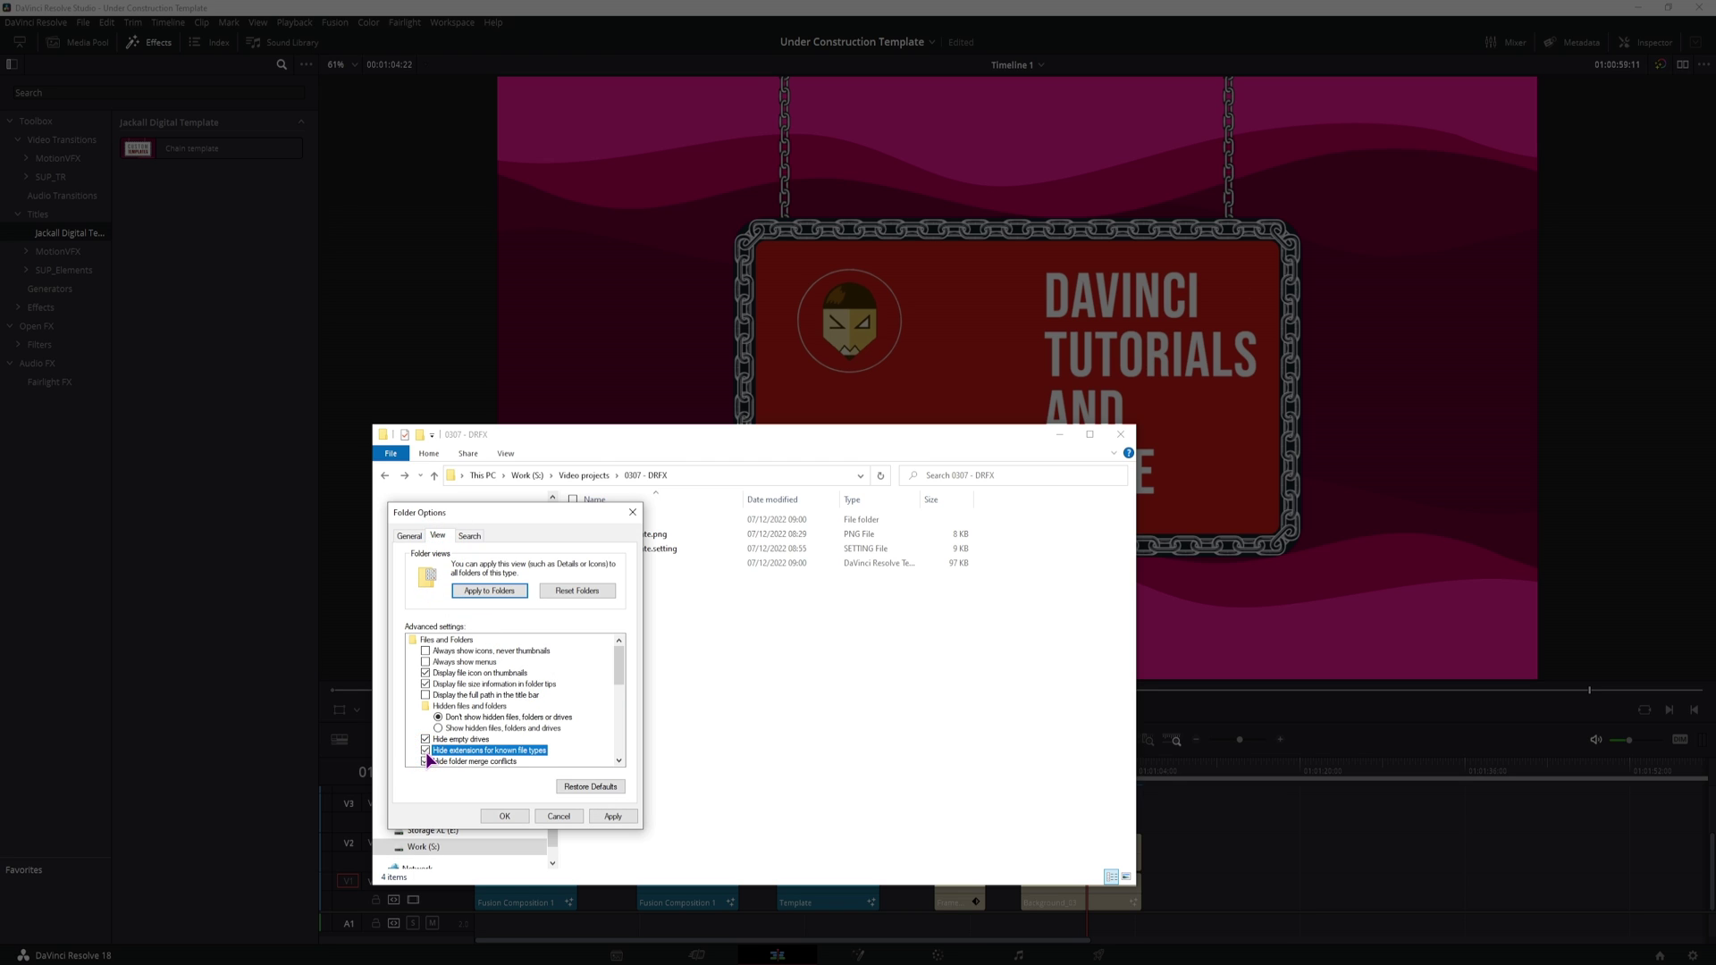
click(426, 752)
click(442, 753)
click(427, 751)
click(510, 816)
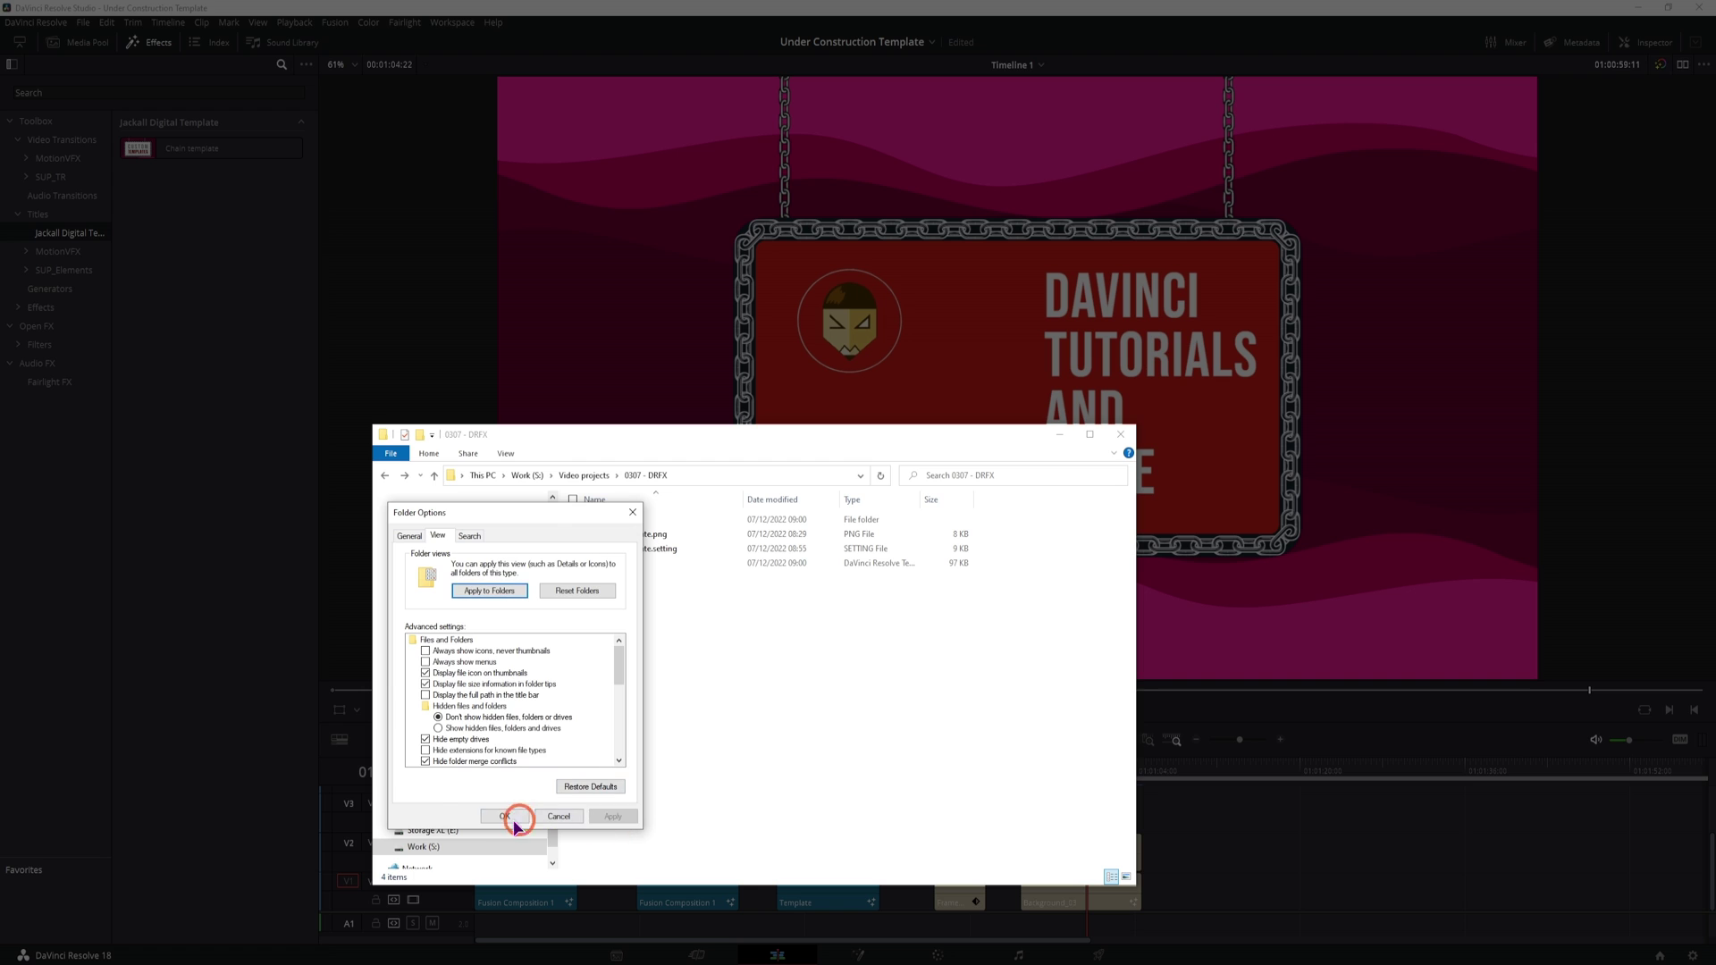
click(663, 535)
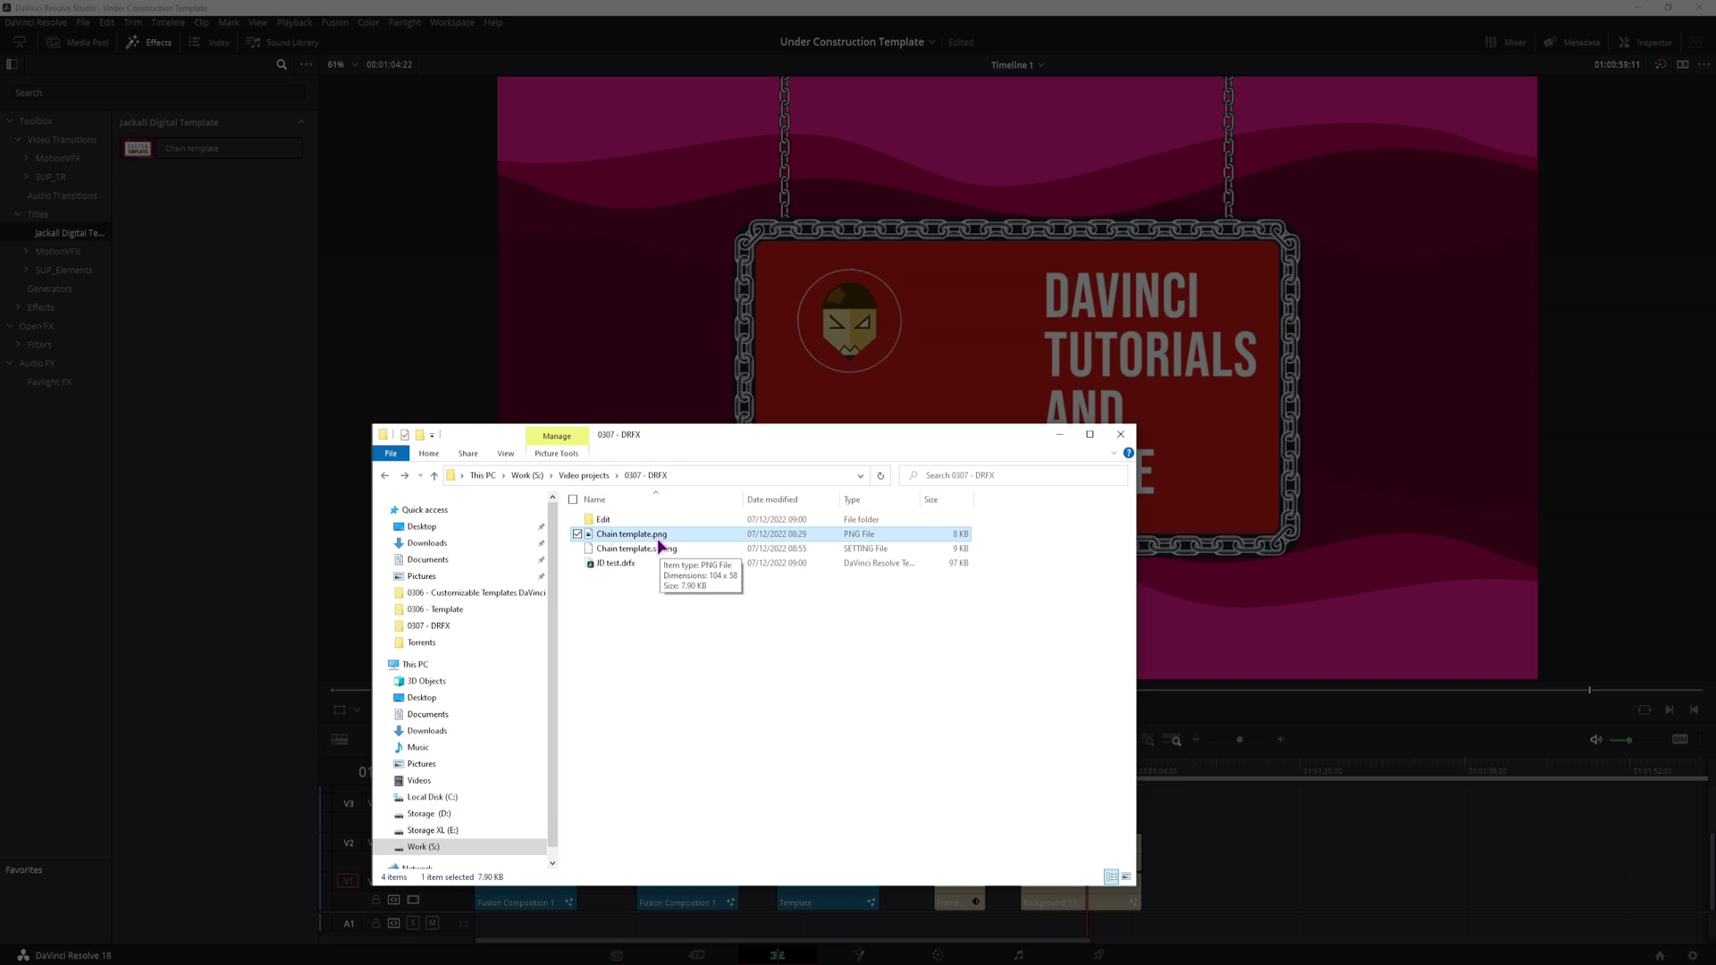
click(655, 536)
double_click(661, 533)
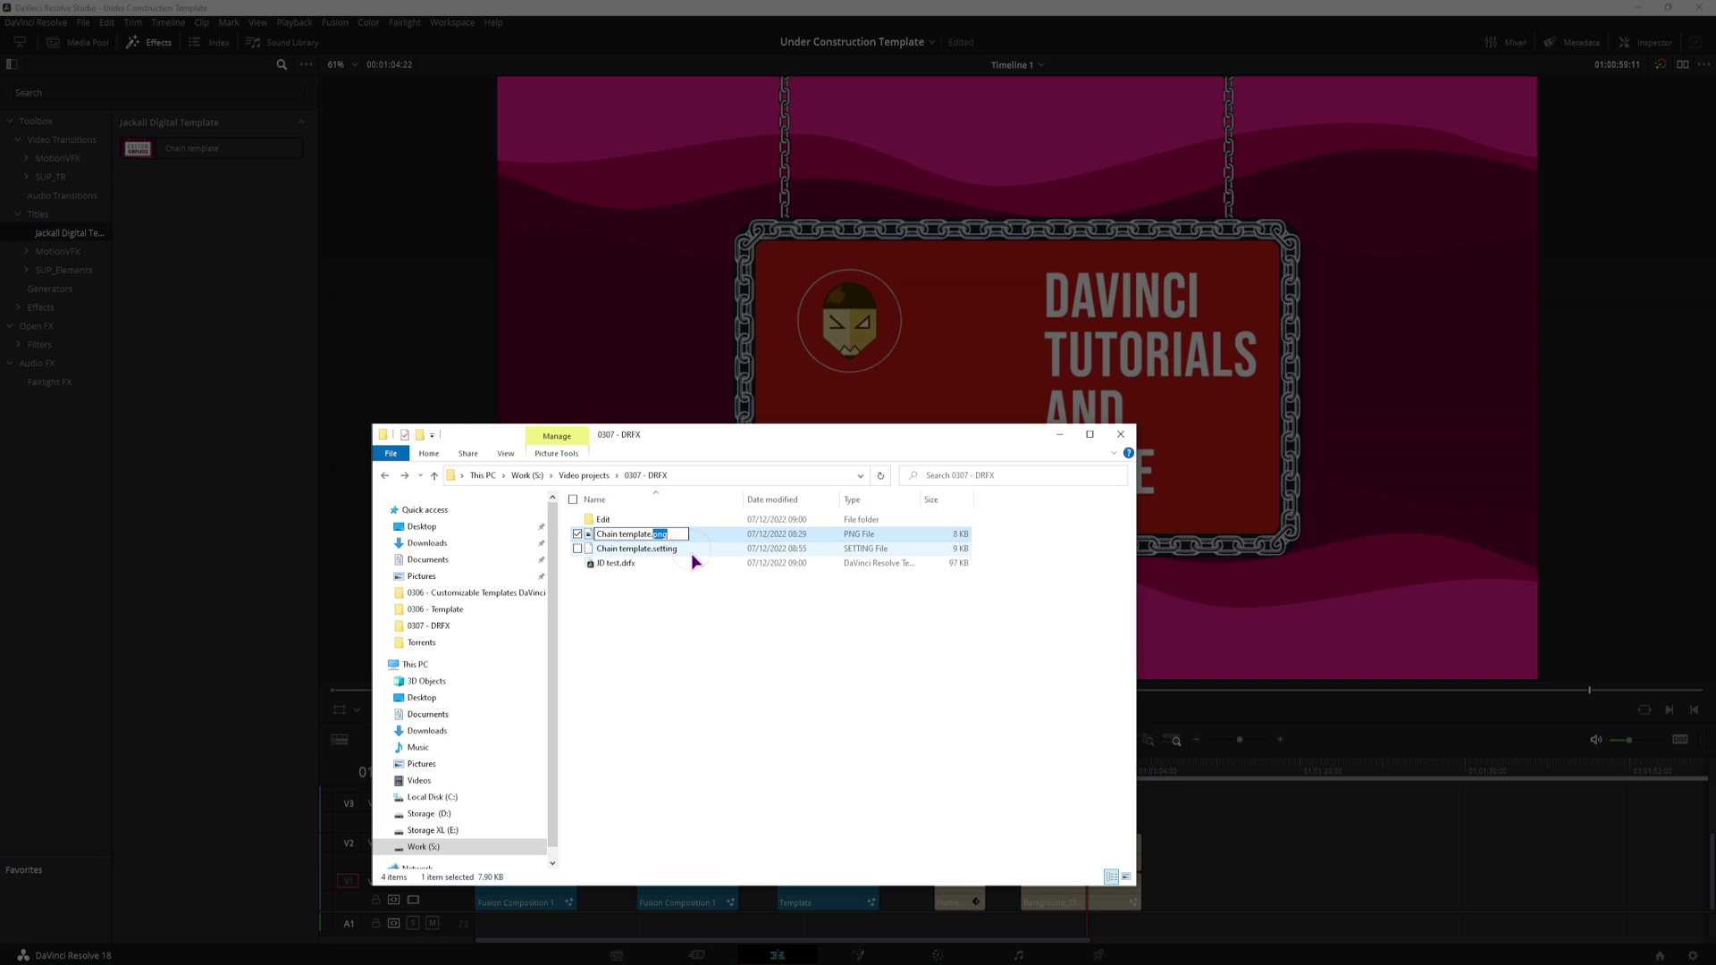
click(688, 583)
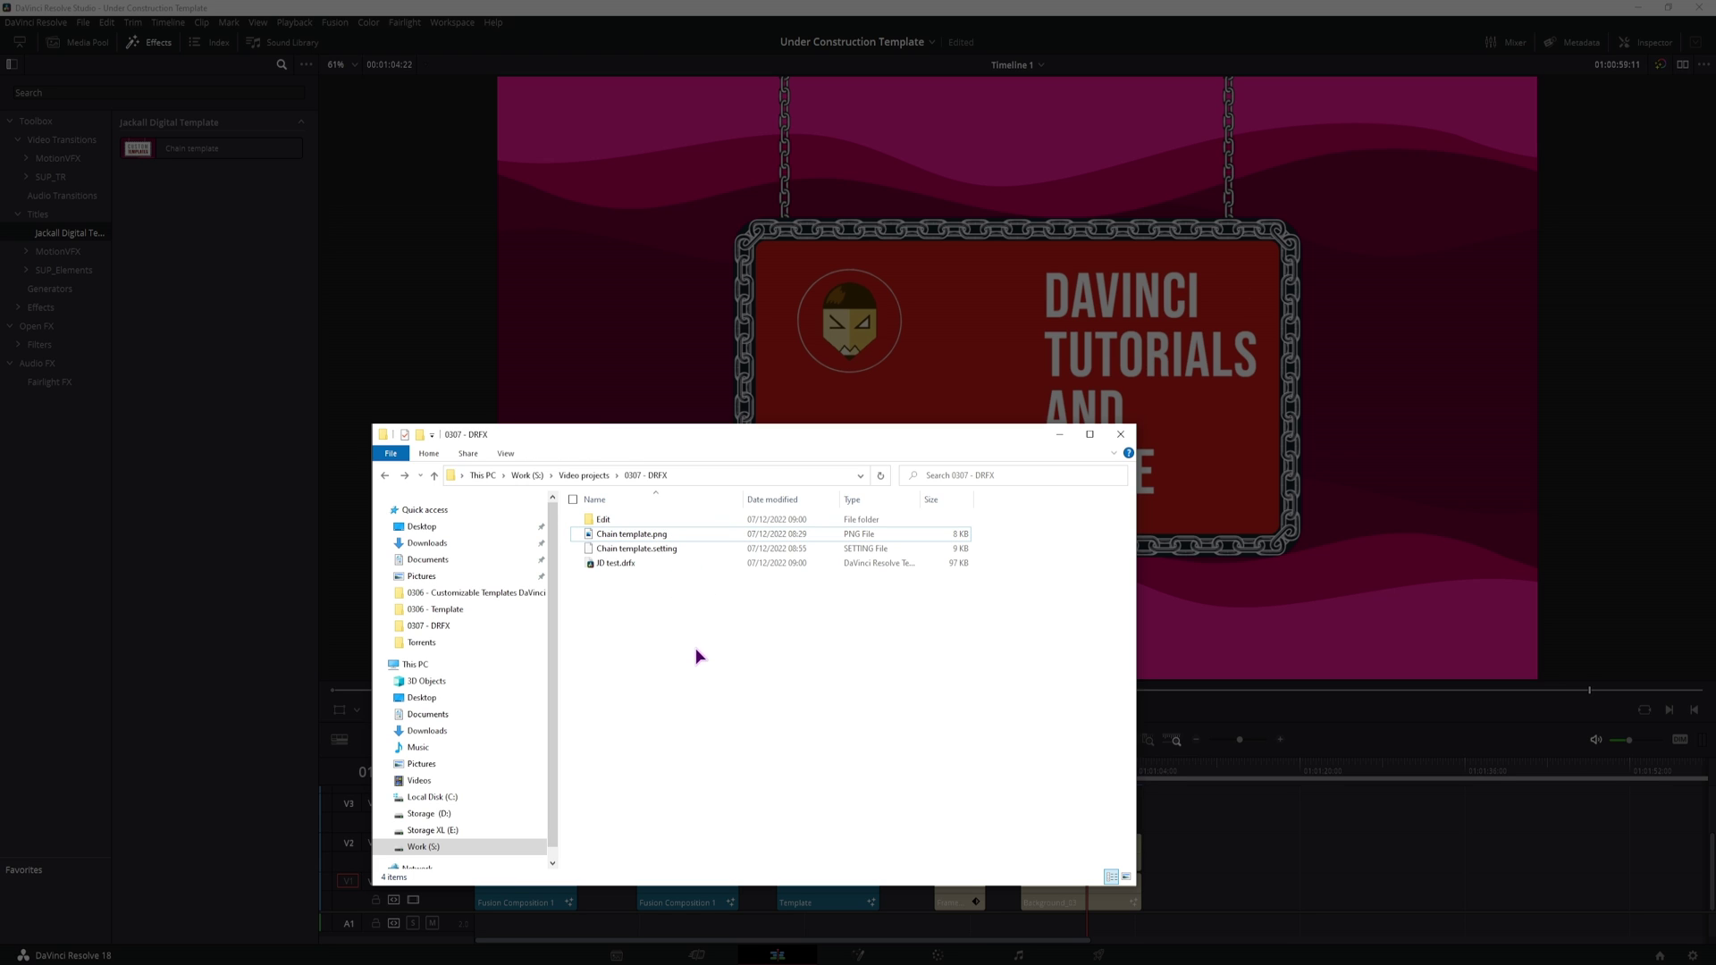
Step: Rename the existing Edit folder in 0307 - DRFX as "Edit 2"
click(647, 655)
click(603, 519)
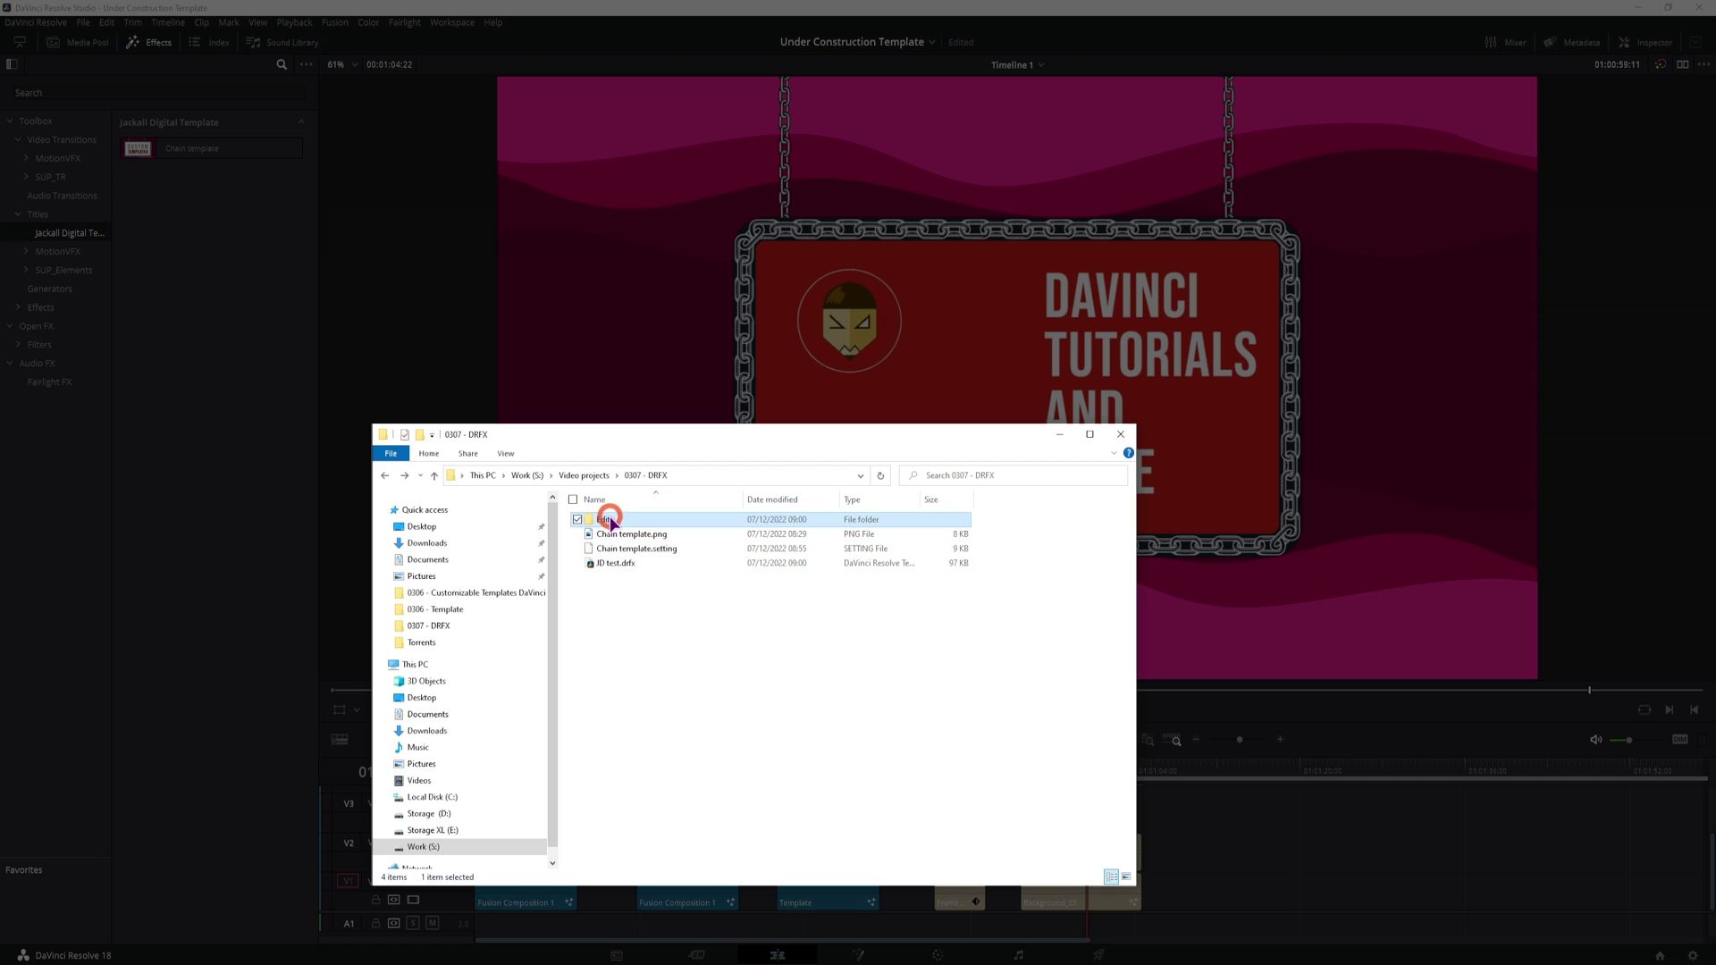
click(620, 667)
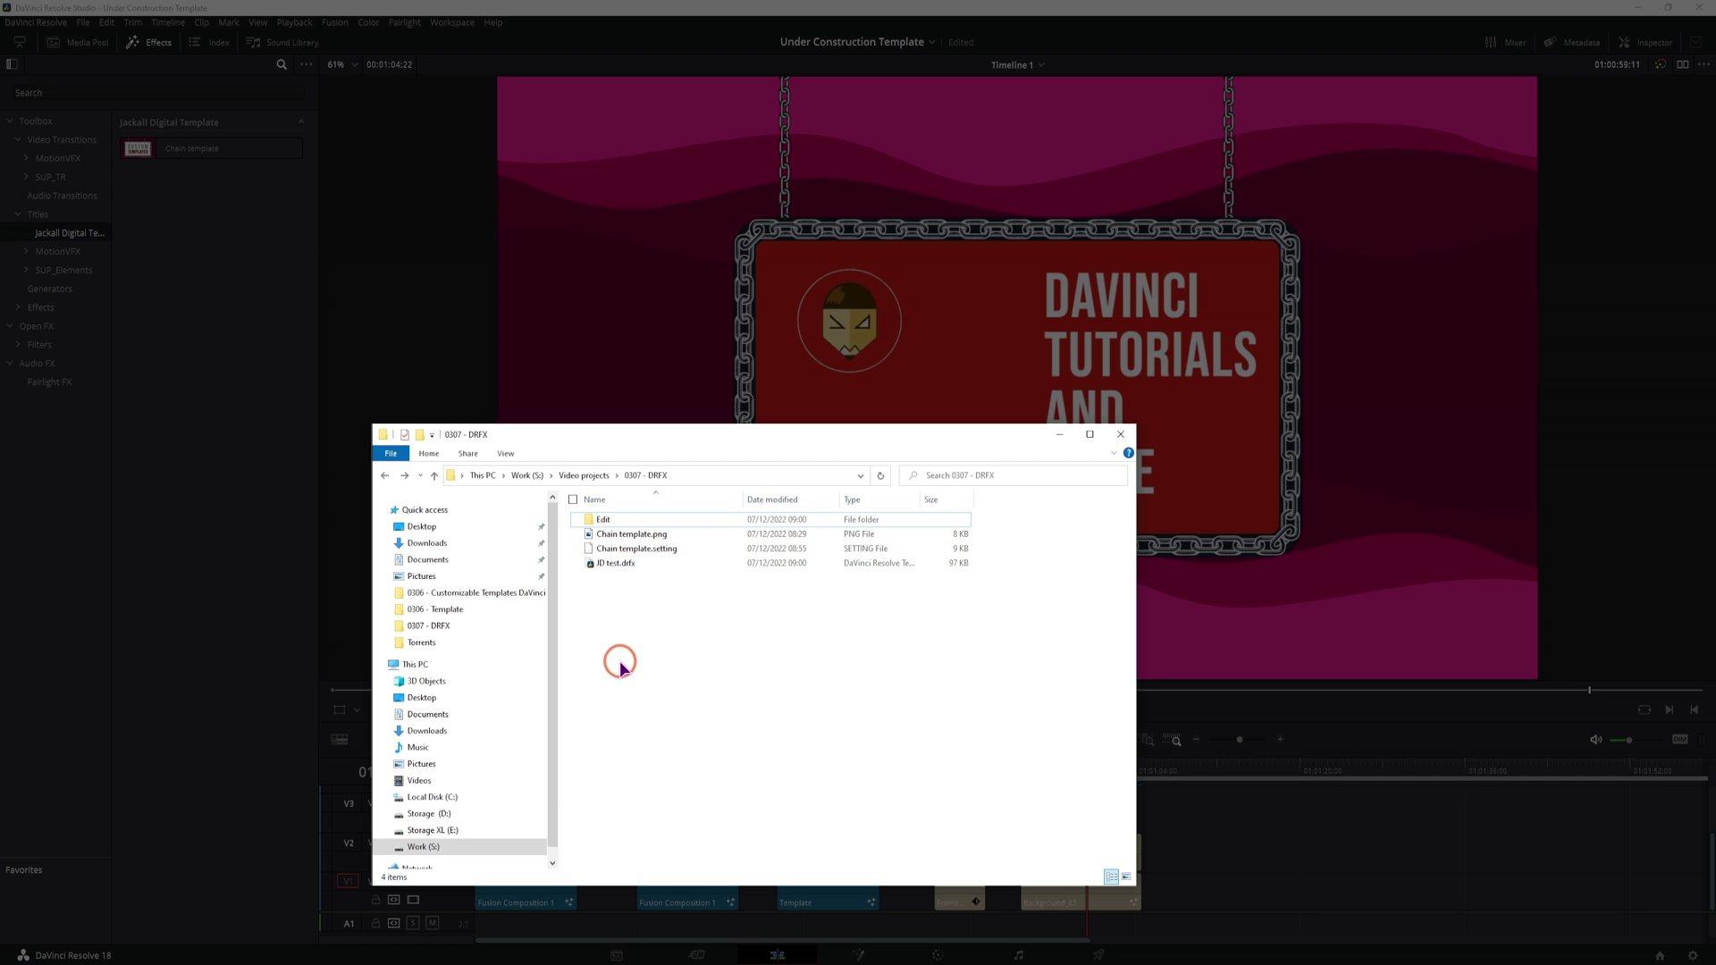
right_click(619, 661)
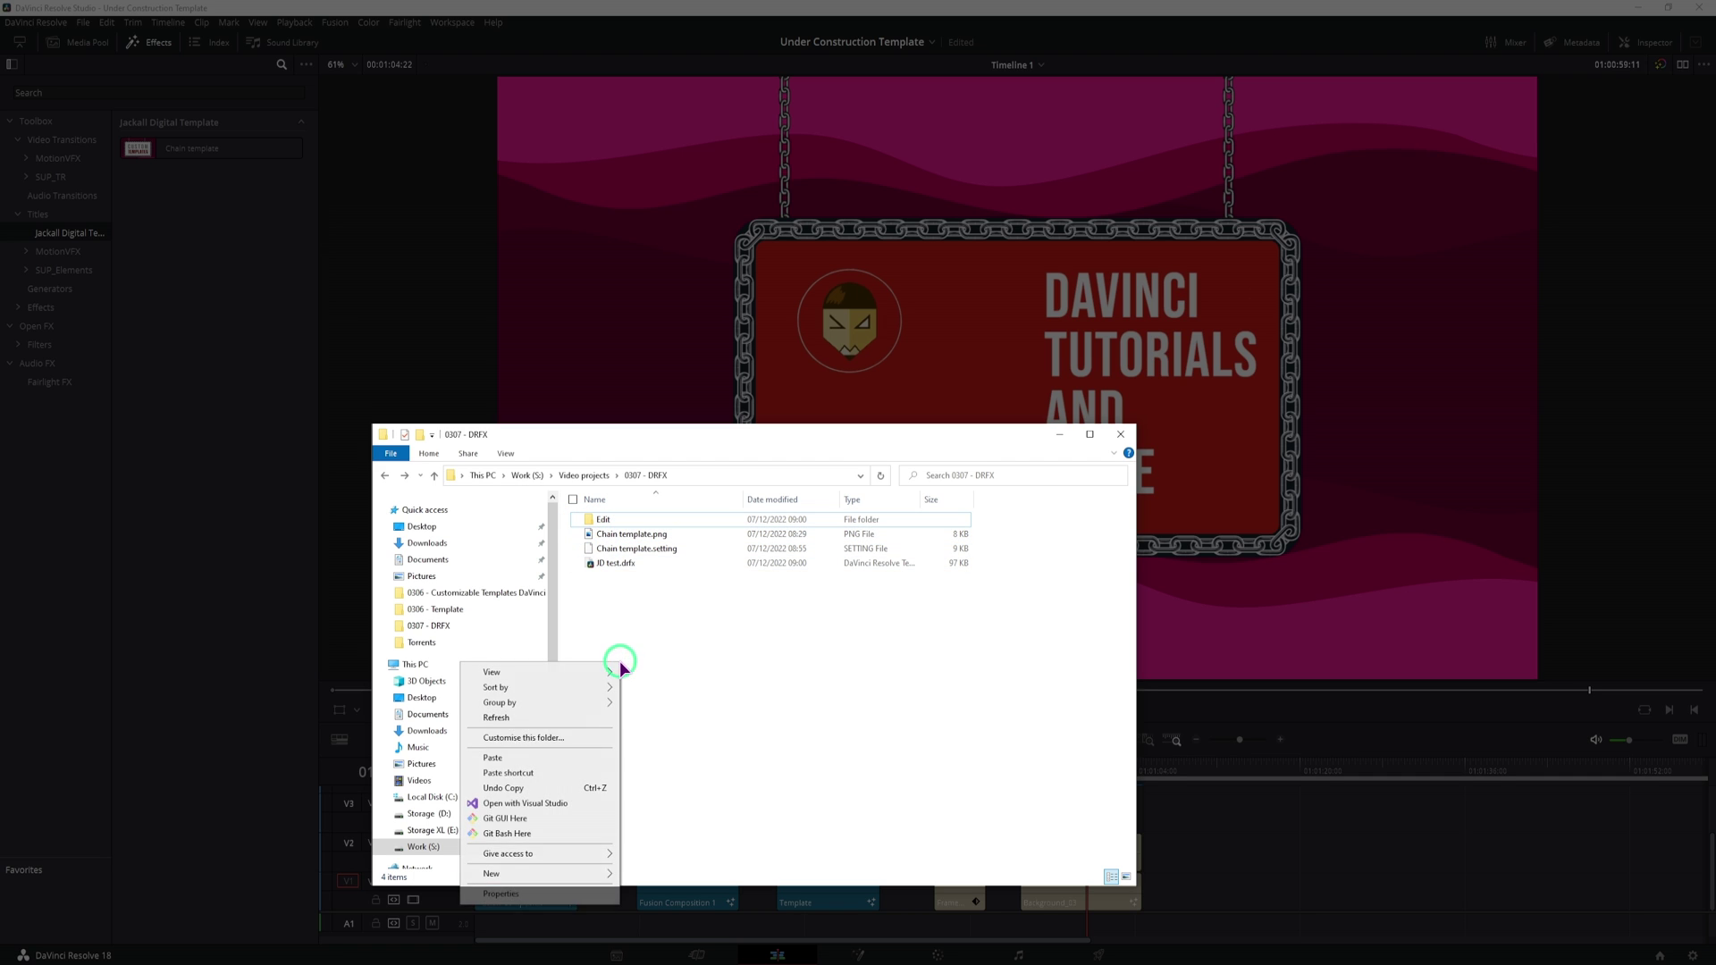
click(614, 518)
click(616, 522)
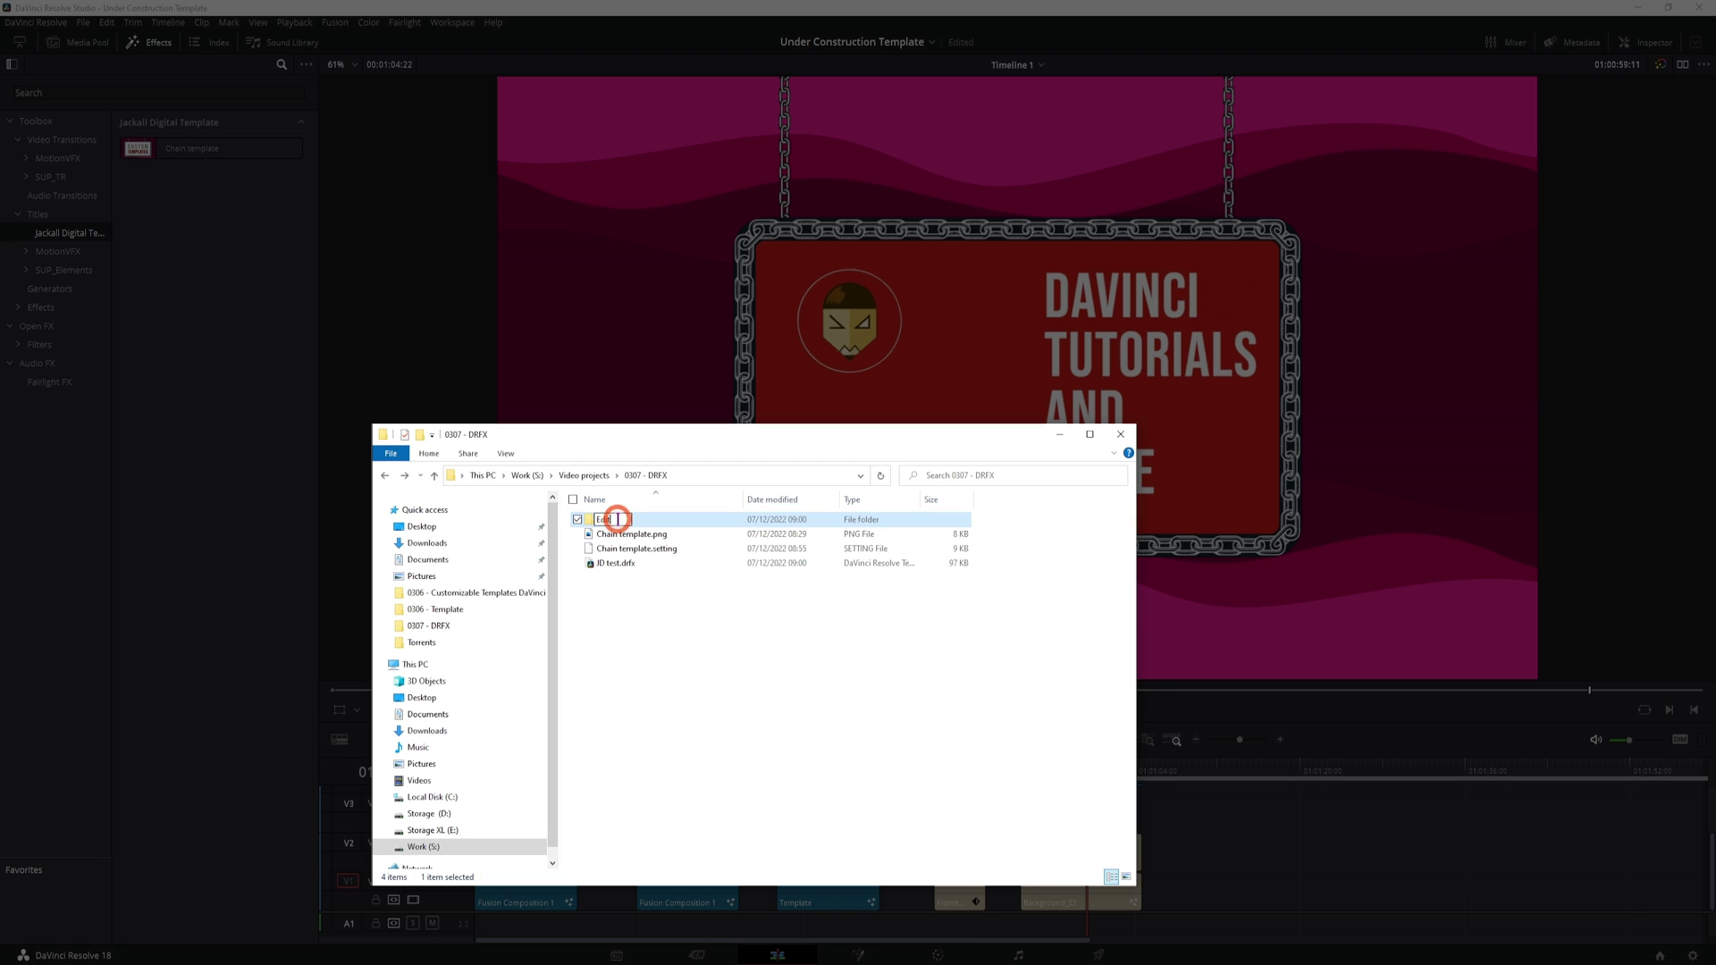
text(2)
Step: Create a new folder named "Edit" in 0307 - DRFX
right_click(626, 668)
mouse_move(596, 853)
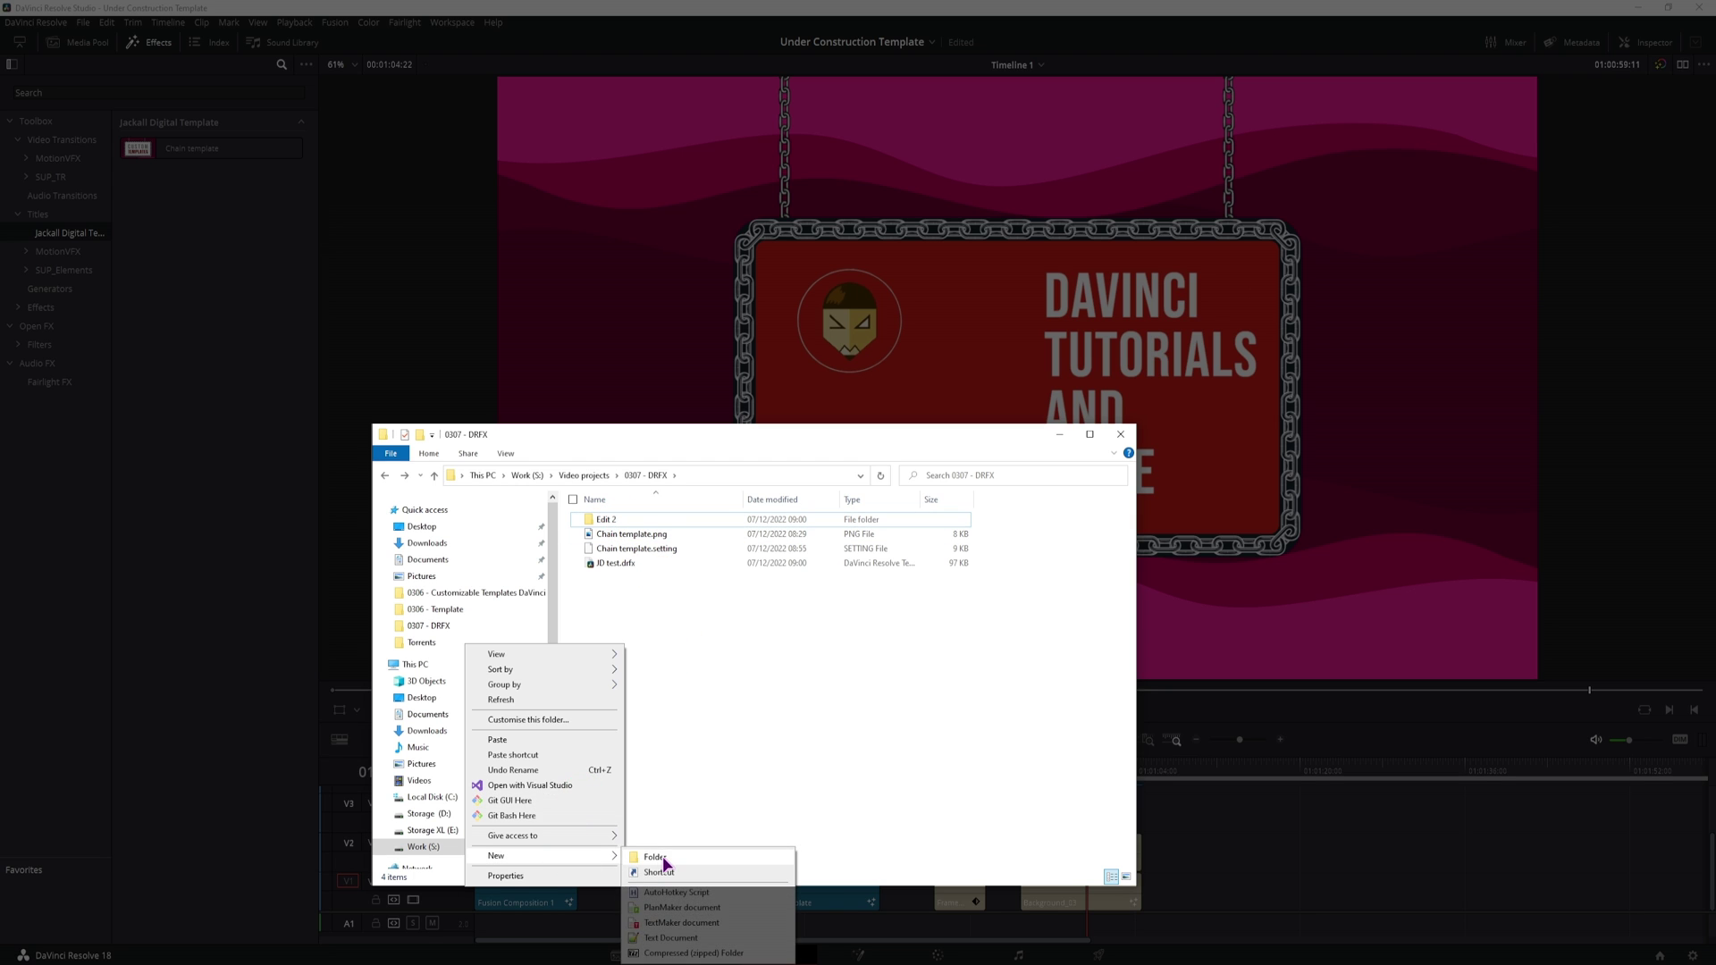
click(662, 856)
text(Edit)
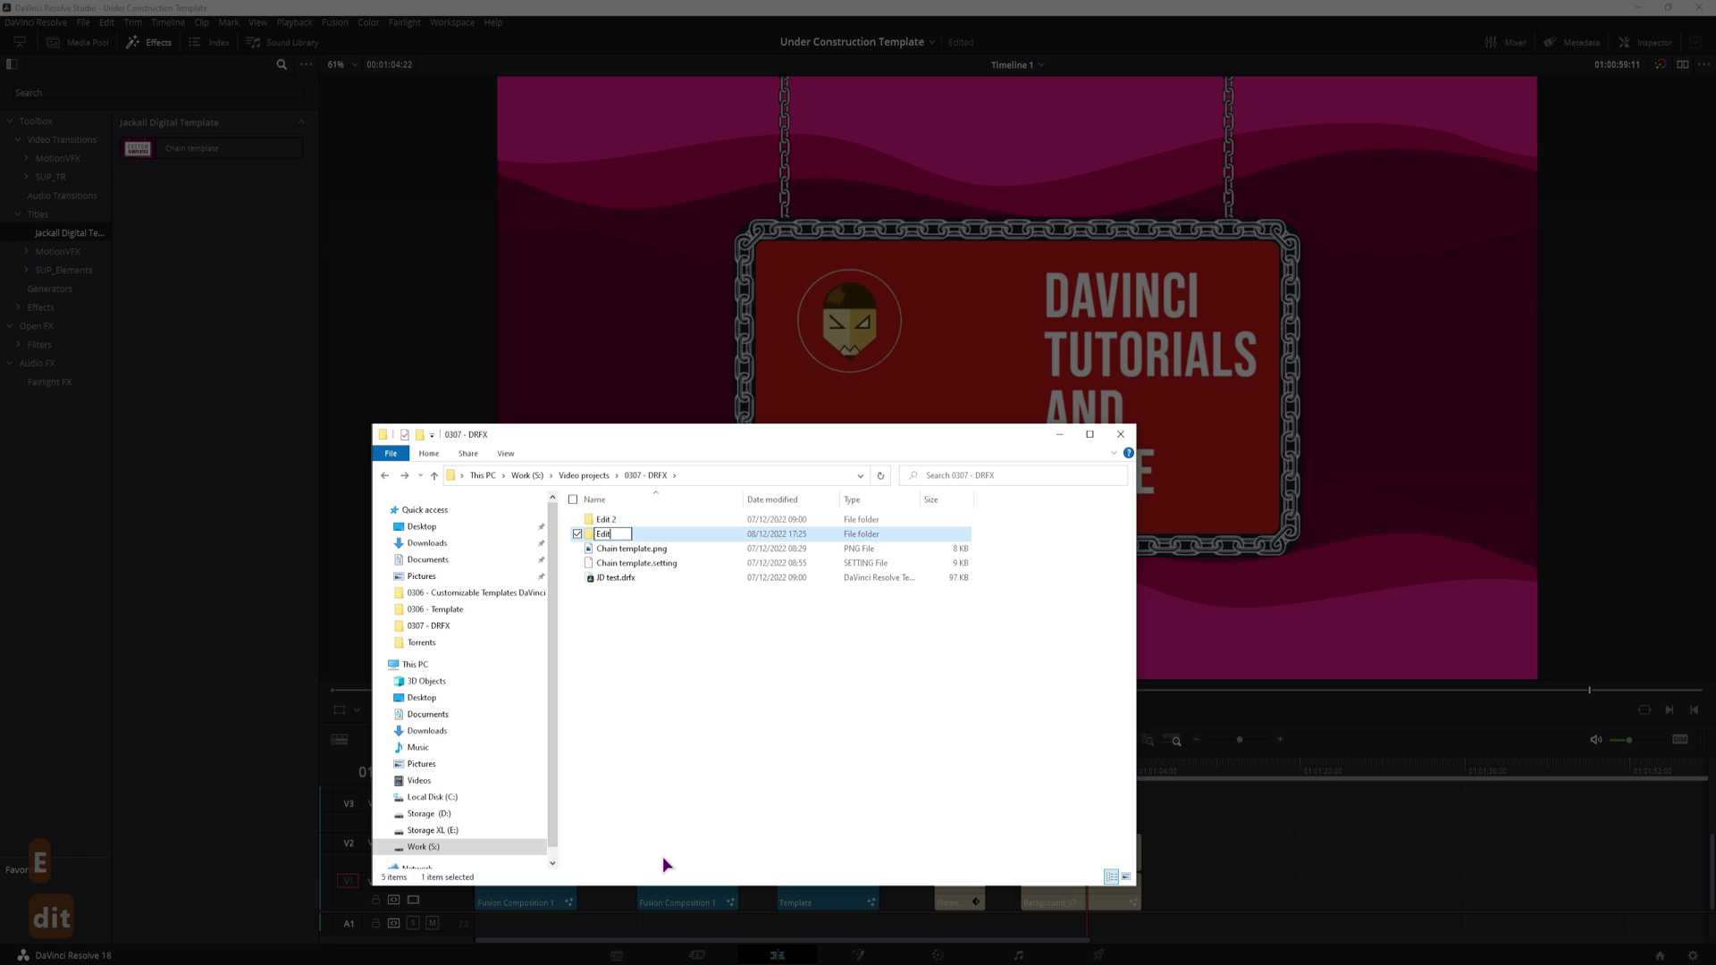
key(Return)
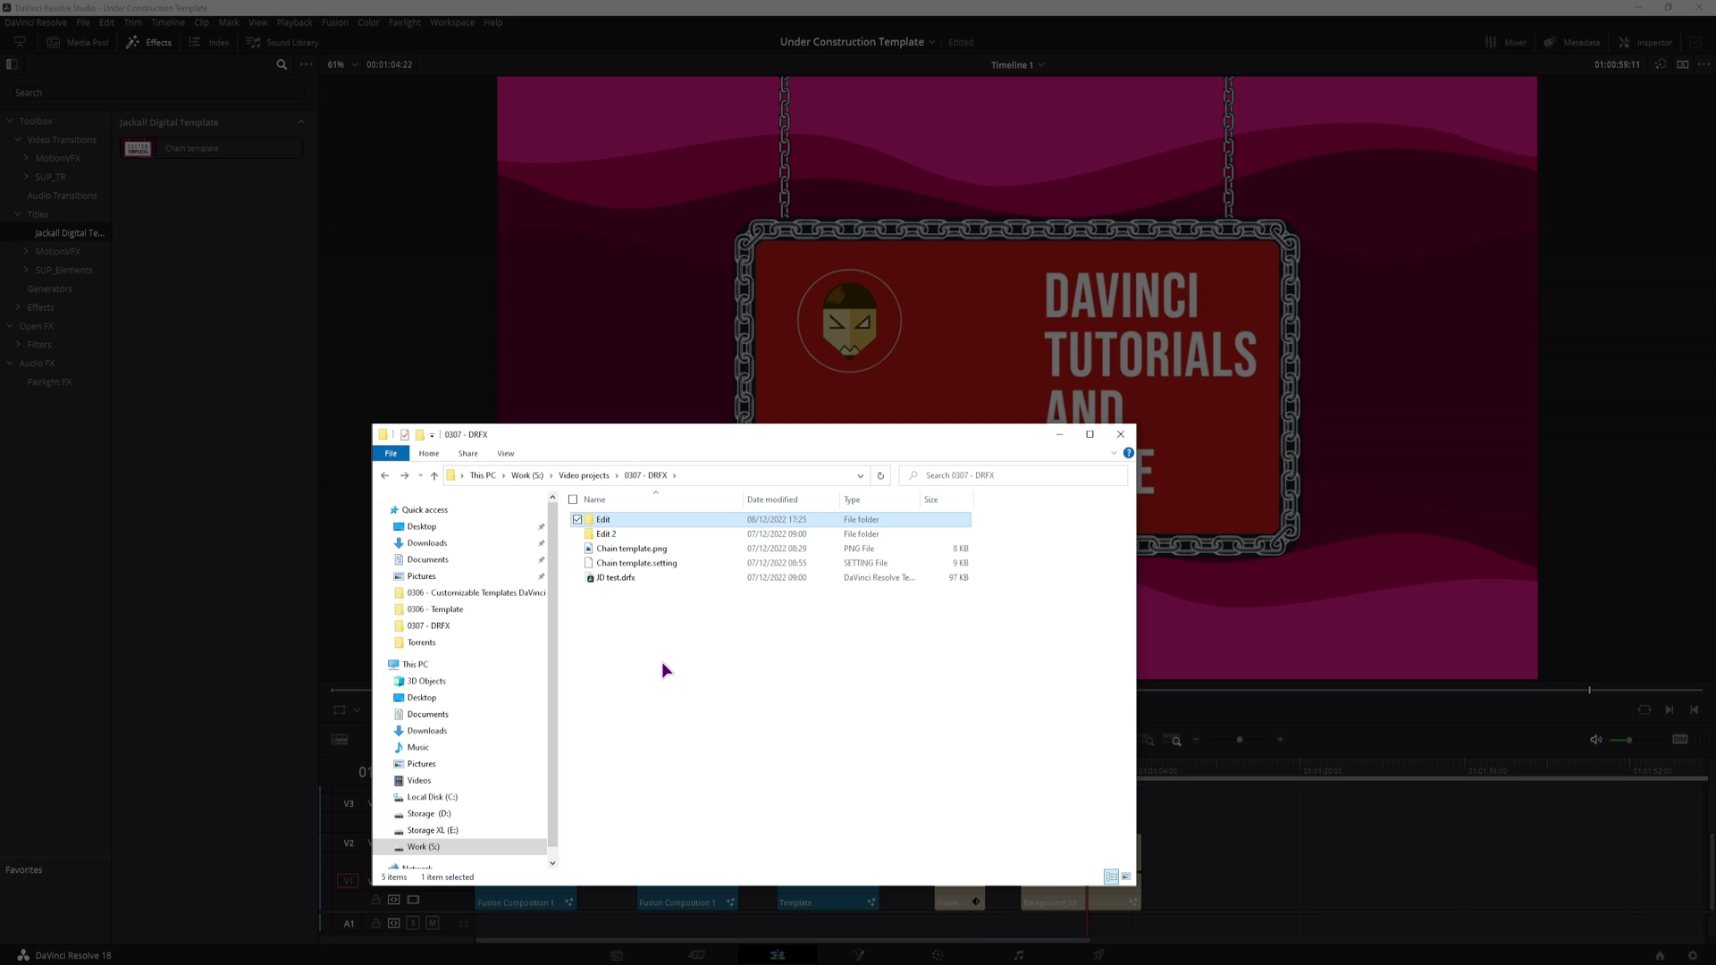
Step: Create a folder named "Title" inside the new Edit folder and open it
double_click(615, 526)
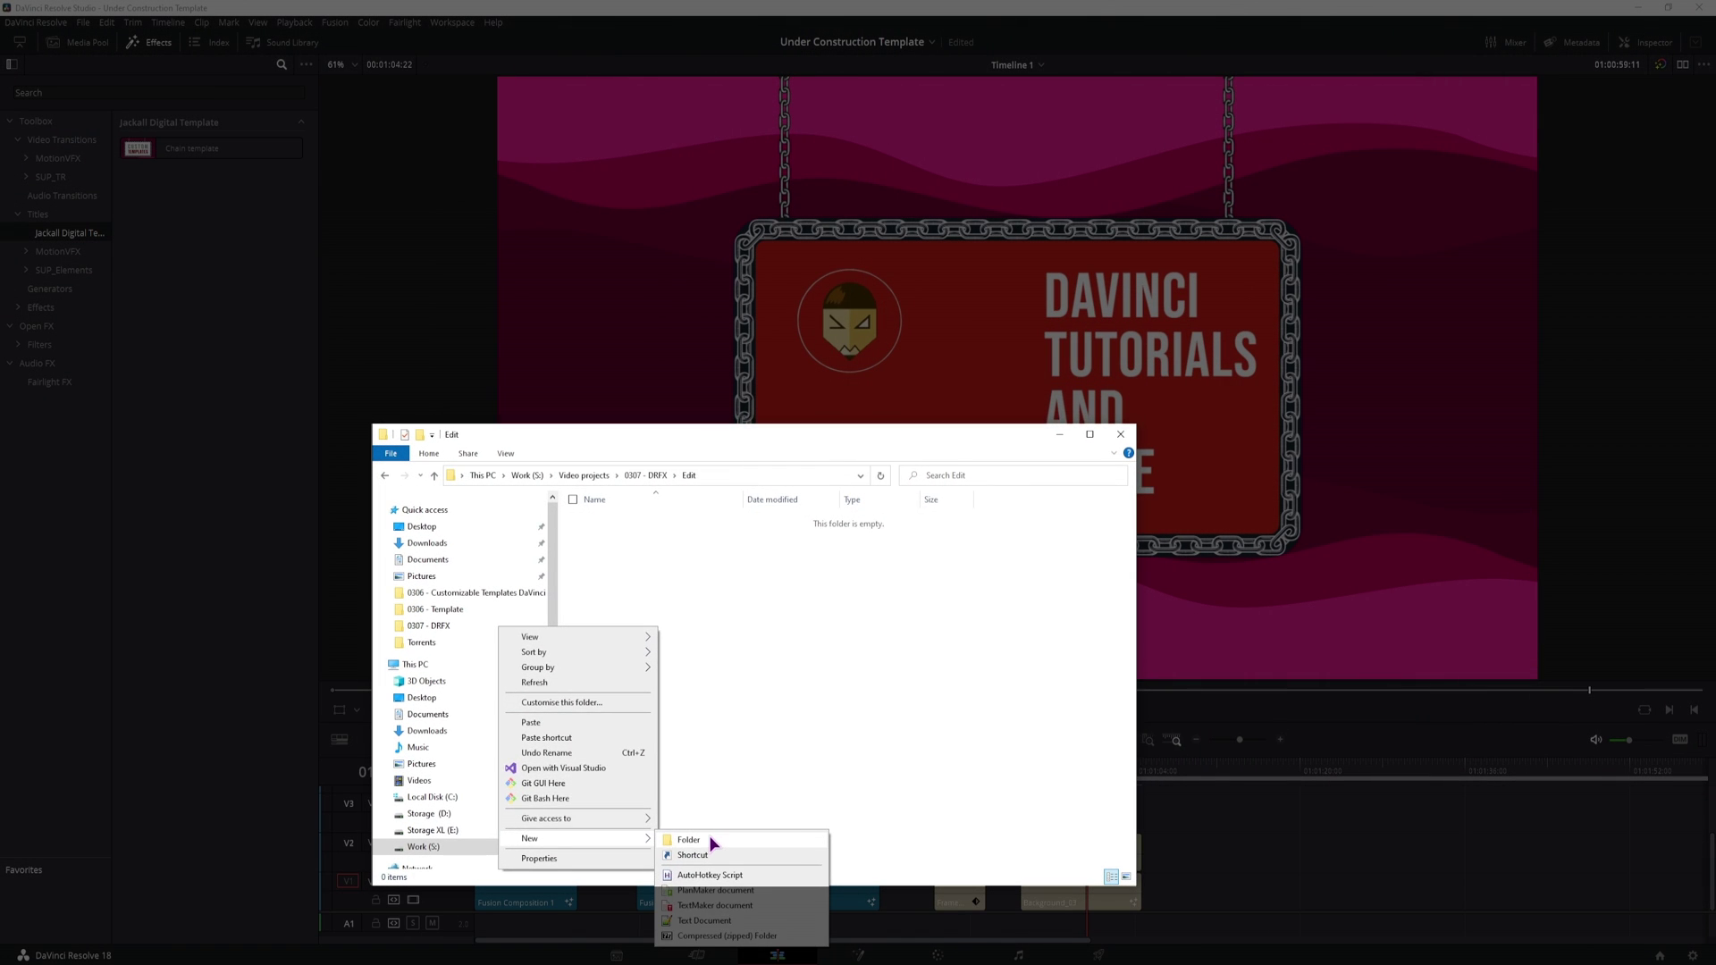
click(709, 842)
text(Title)
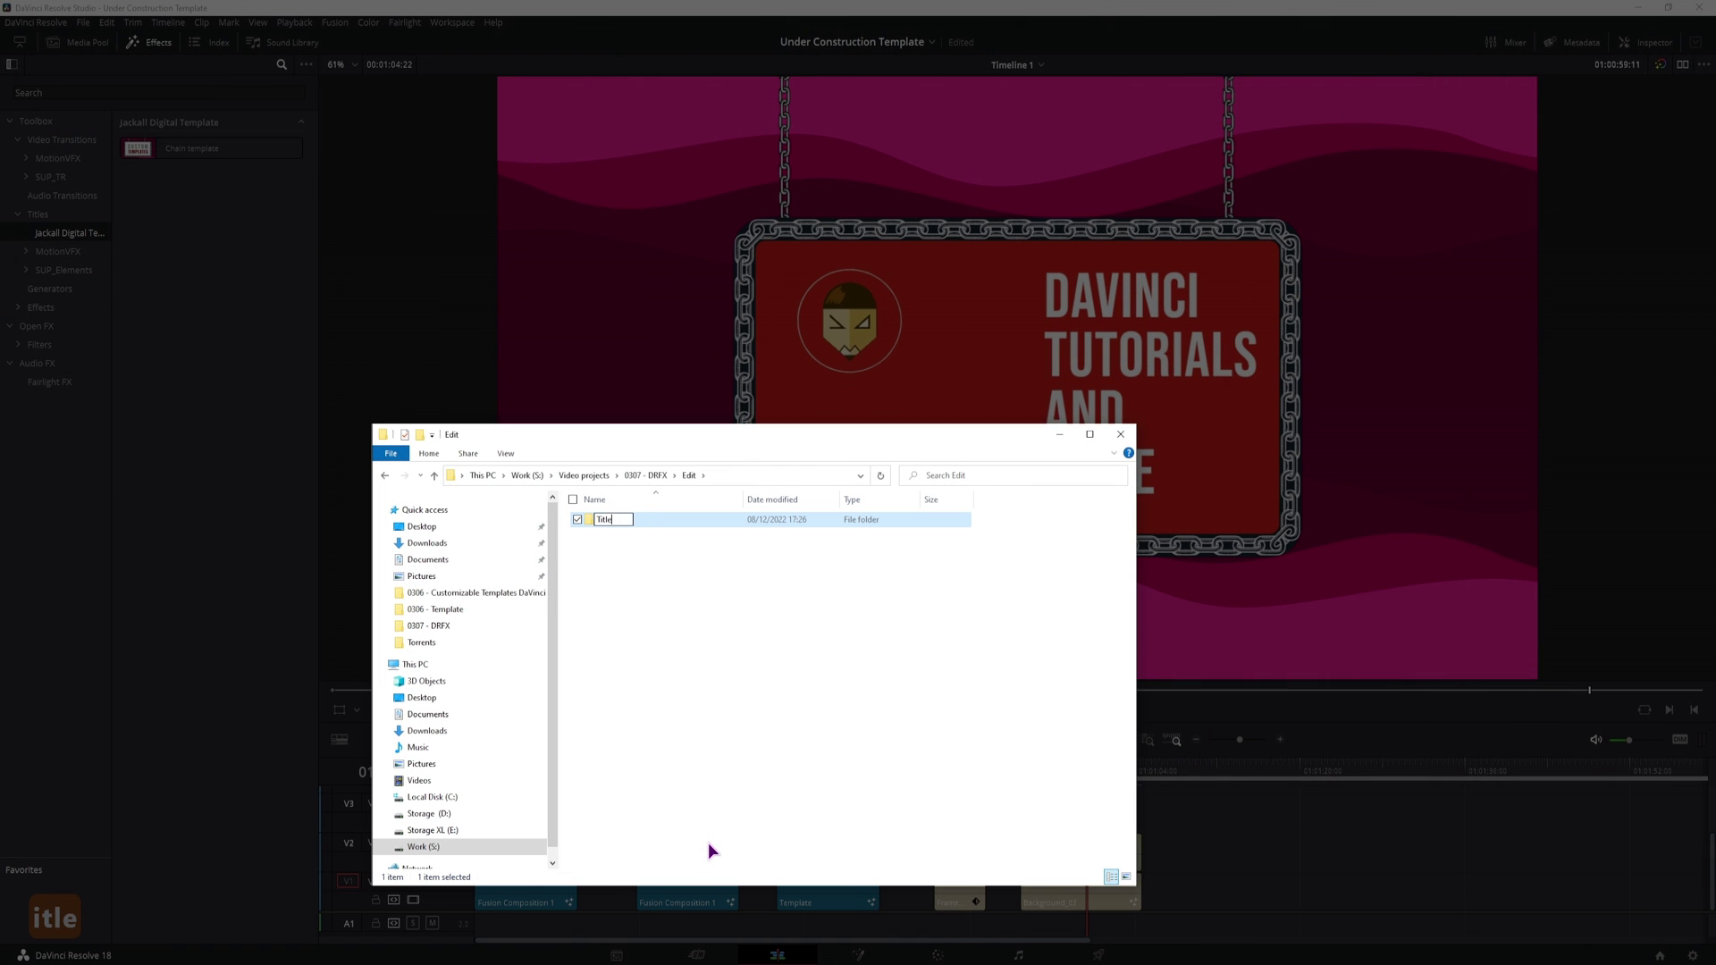
click(613, 518)
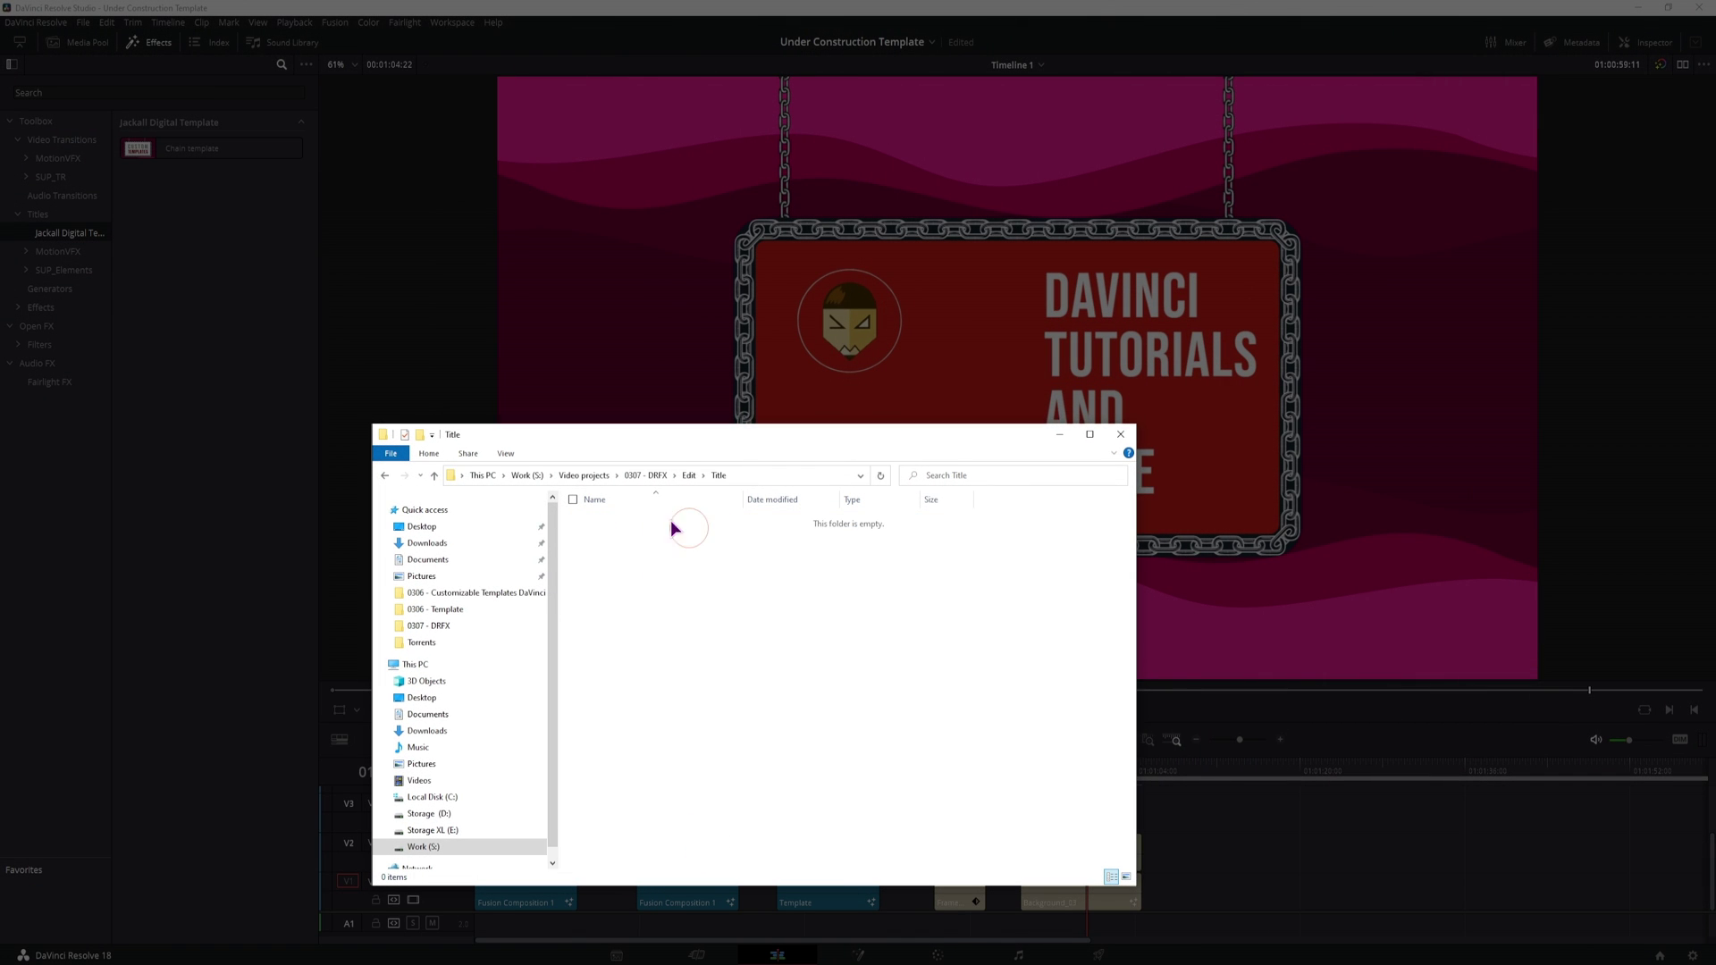
Step: Return to the 0307 - DRFX folder and cut Chain template.png and Chain template.setting
click(639, 548)
key(alt+Up)
click(577, 548)
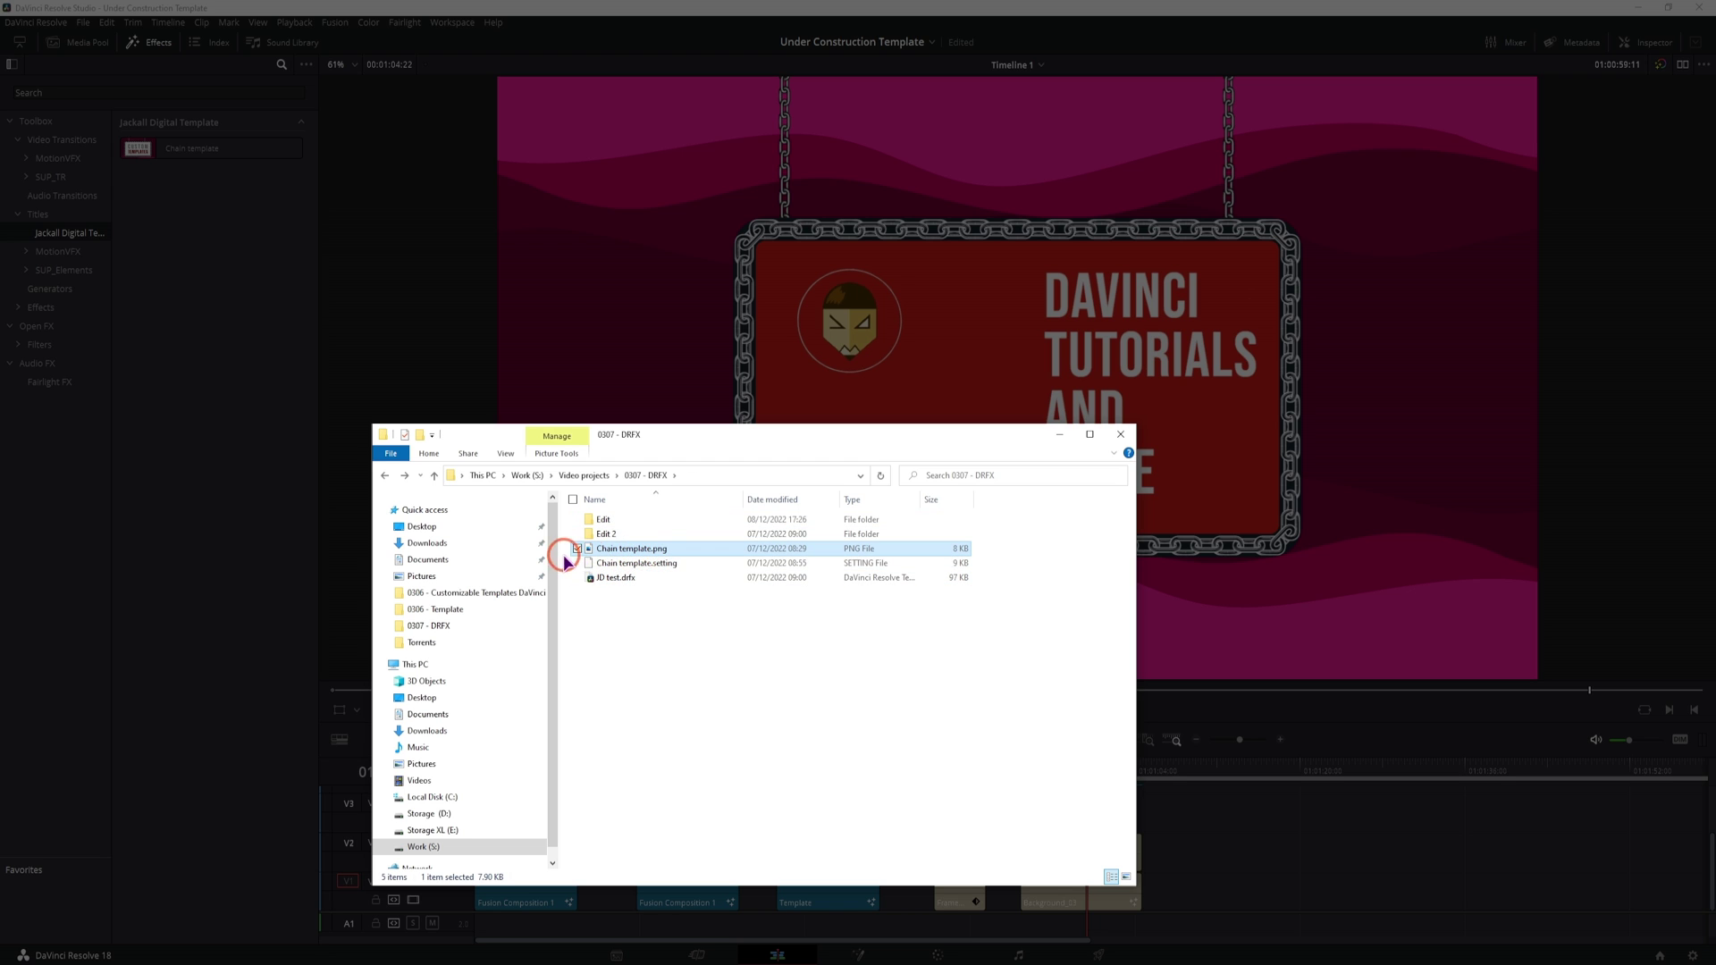
ctrl+click(659, 565)
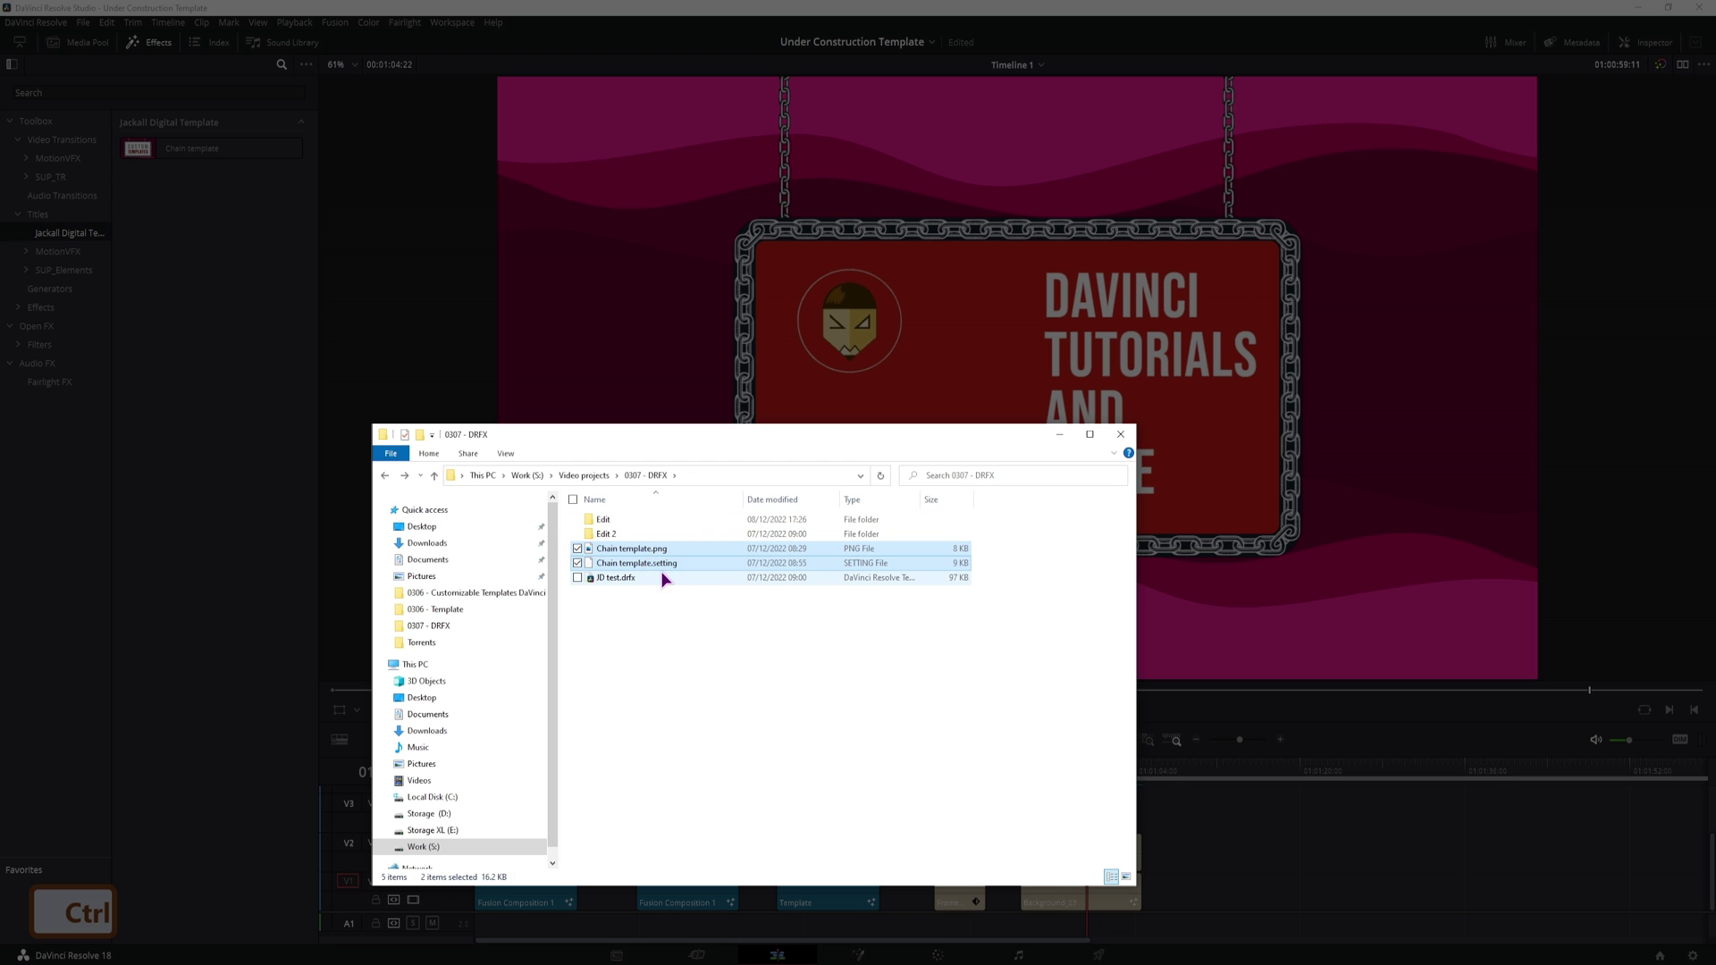
key(ctrl+x)
Step: Create a "JD Template" folder inside Edit\Title and paste the two cut Chain template files into it
double_click(616, 521)
double_click(614, 520)
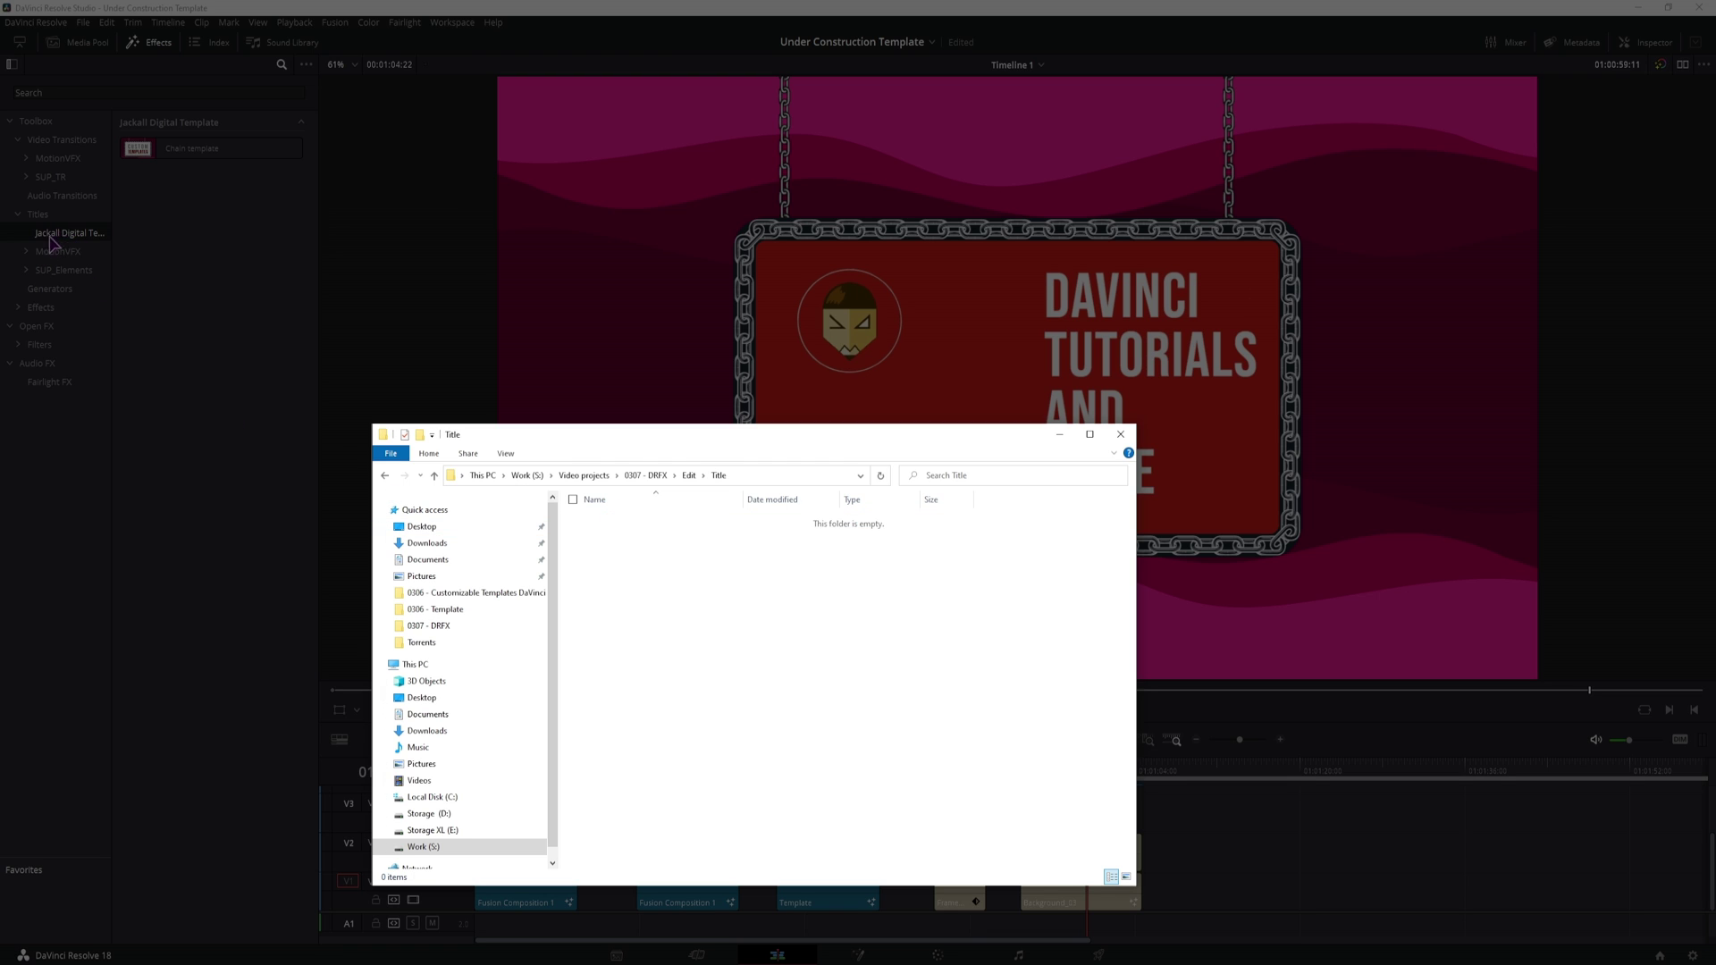
right_click(642, 568)
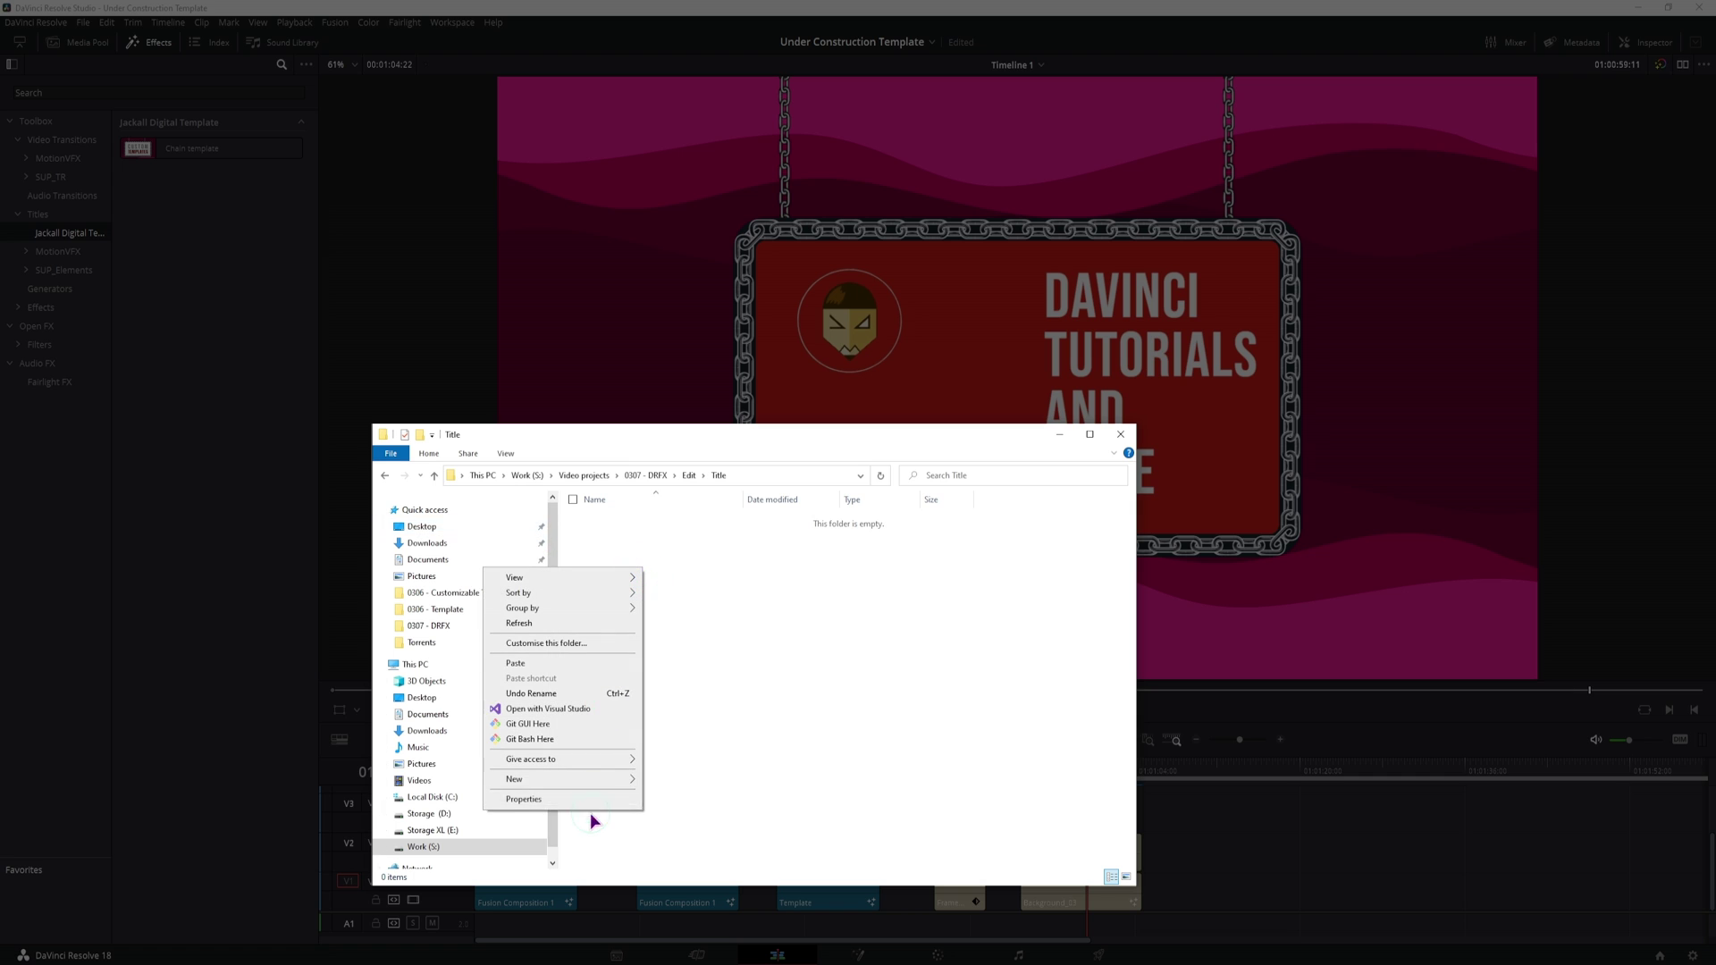
mouse_move(595, 779)
click(690, 779)
text(JD Template)
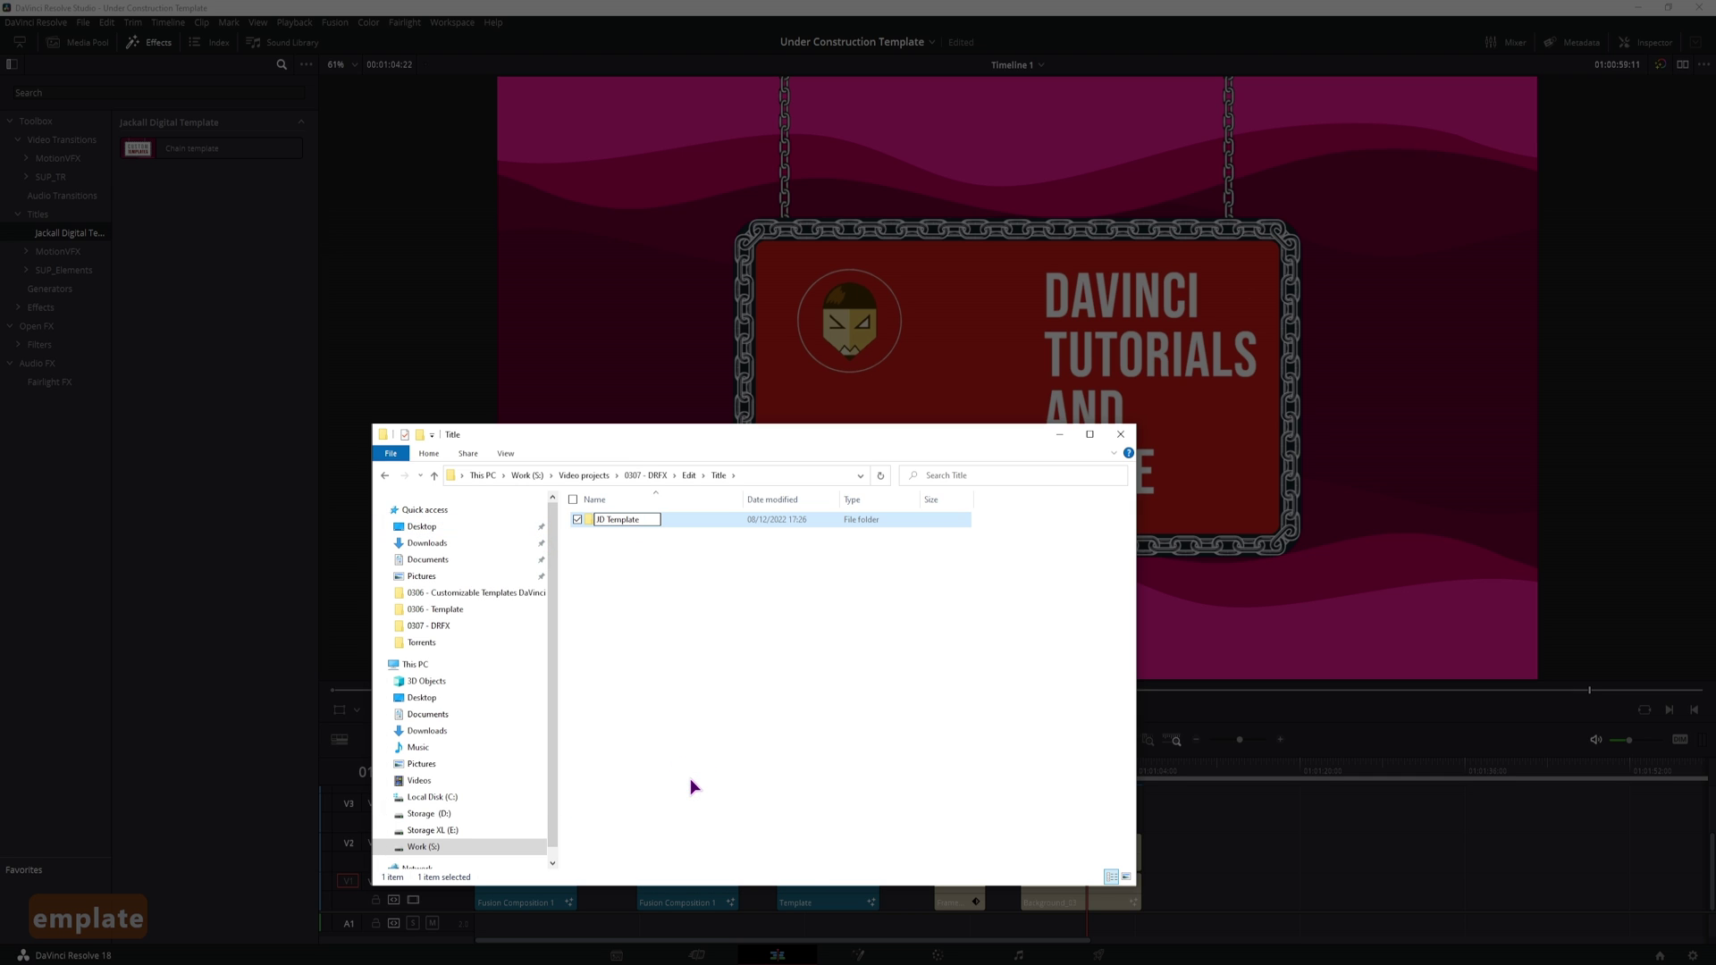
key(Return)
key(Return)
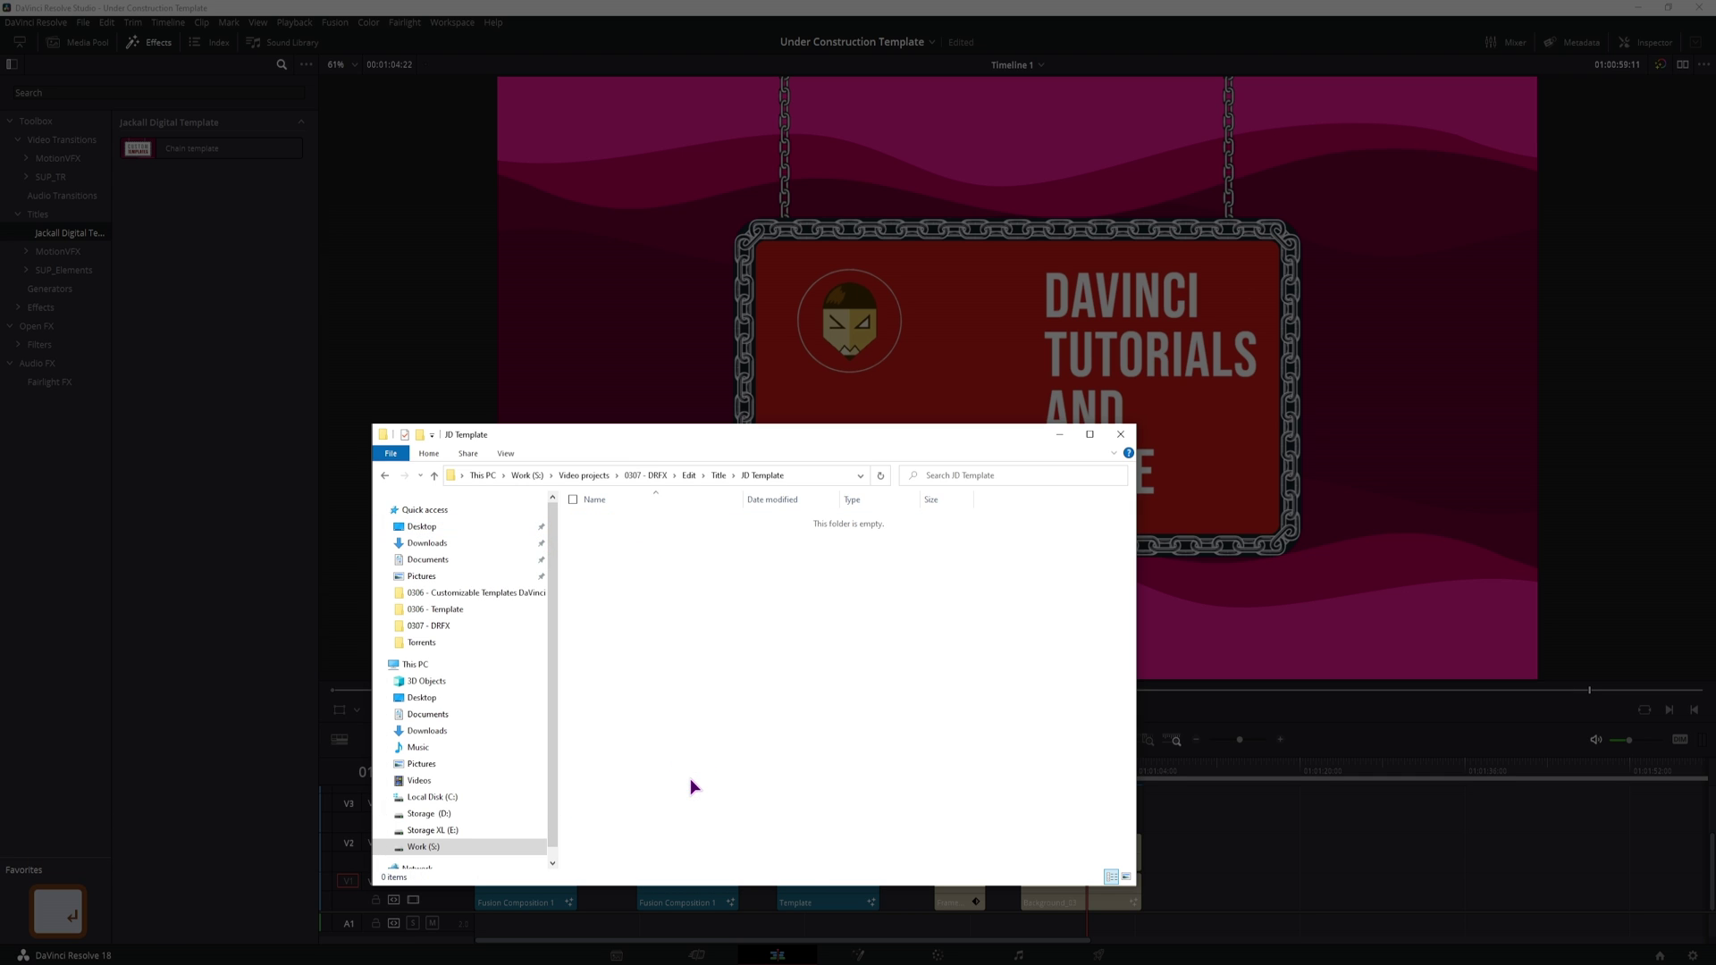
key(ctrl+v)
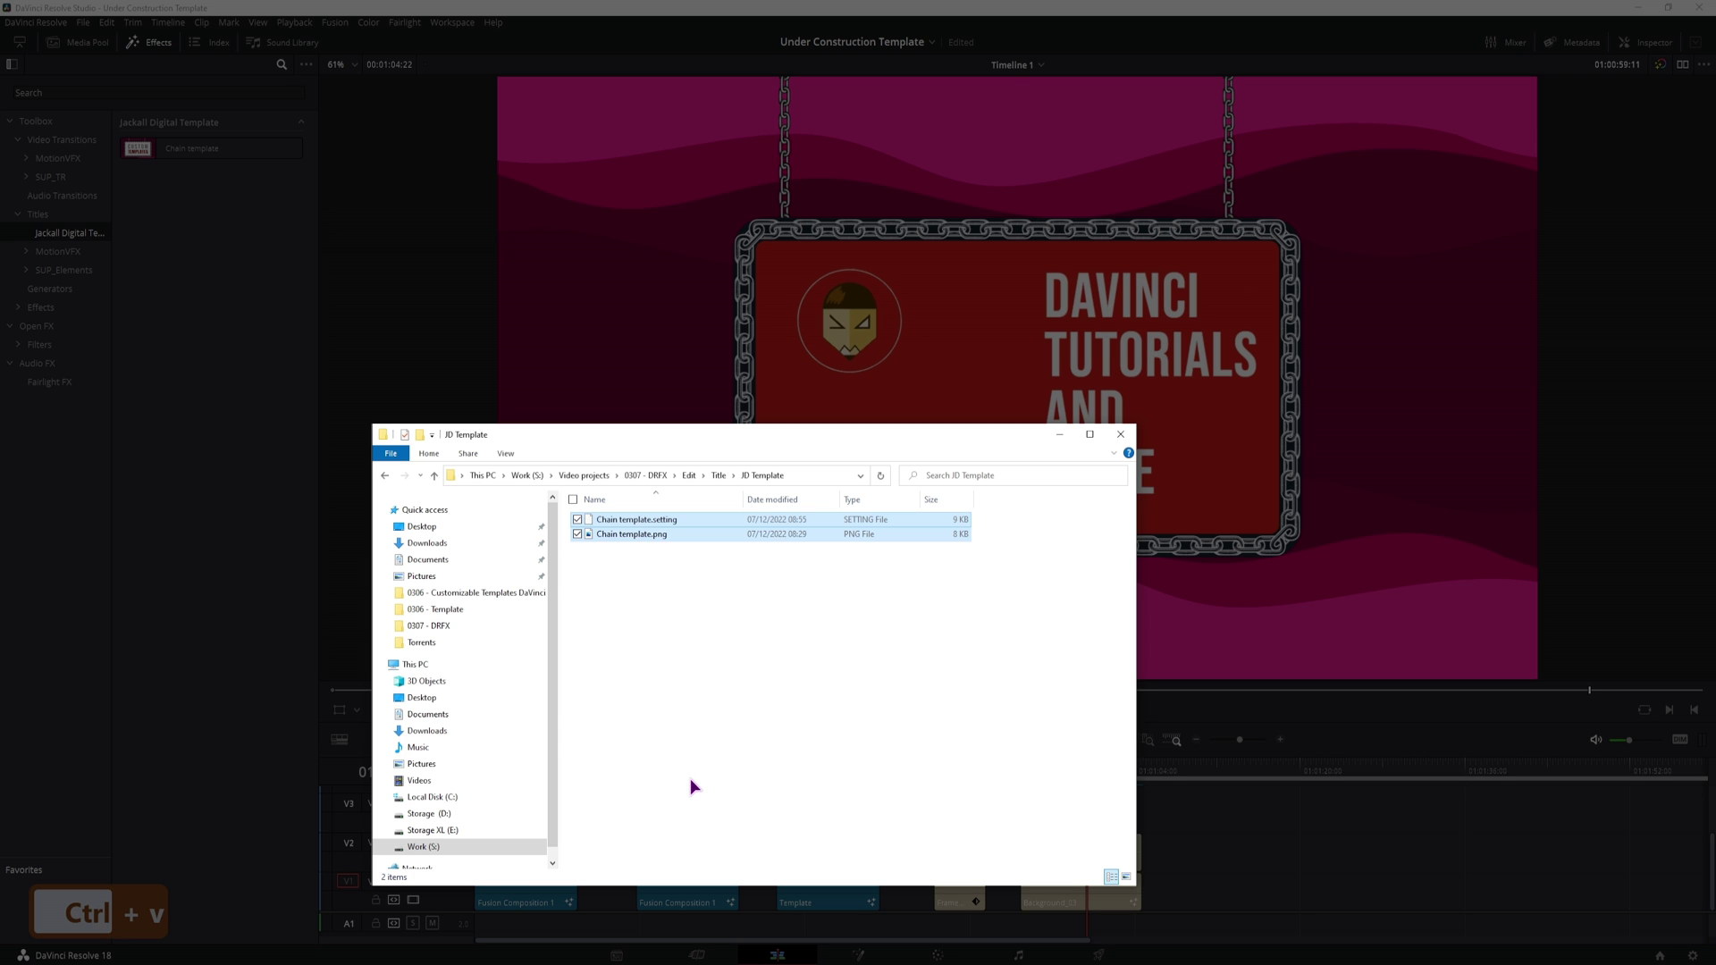
click(684, 705)
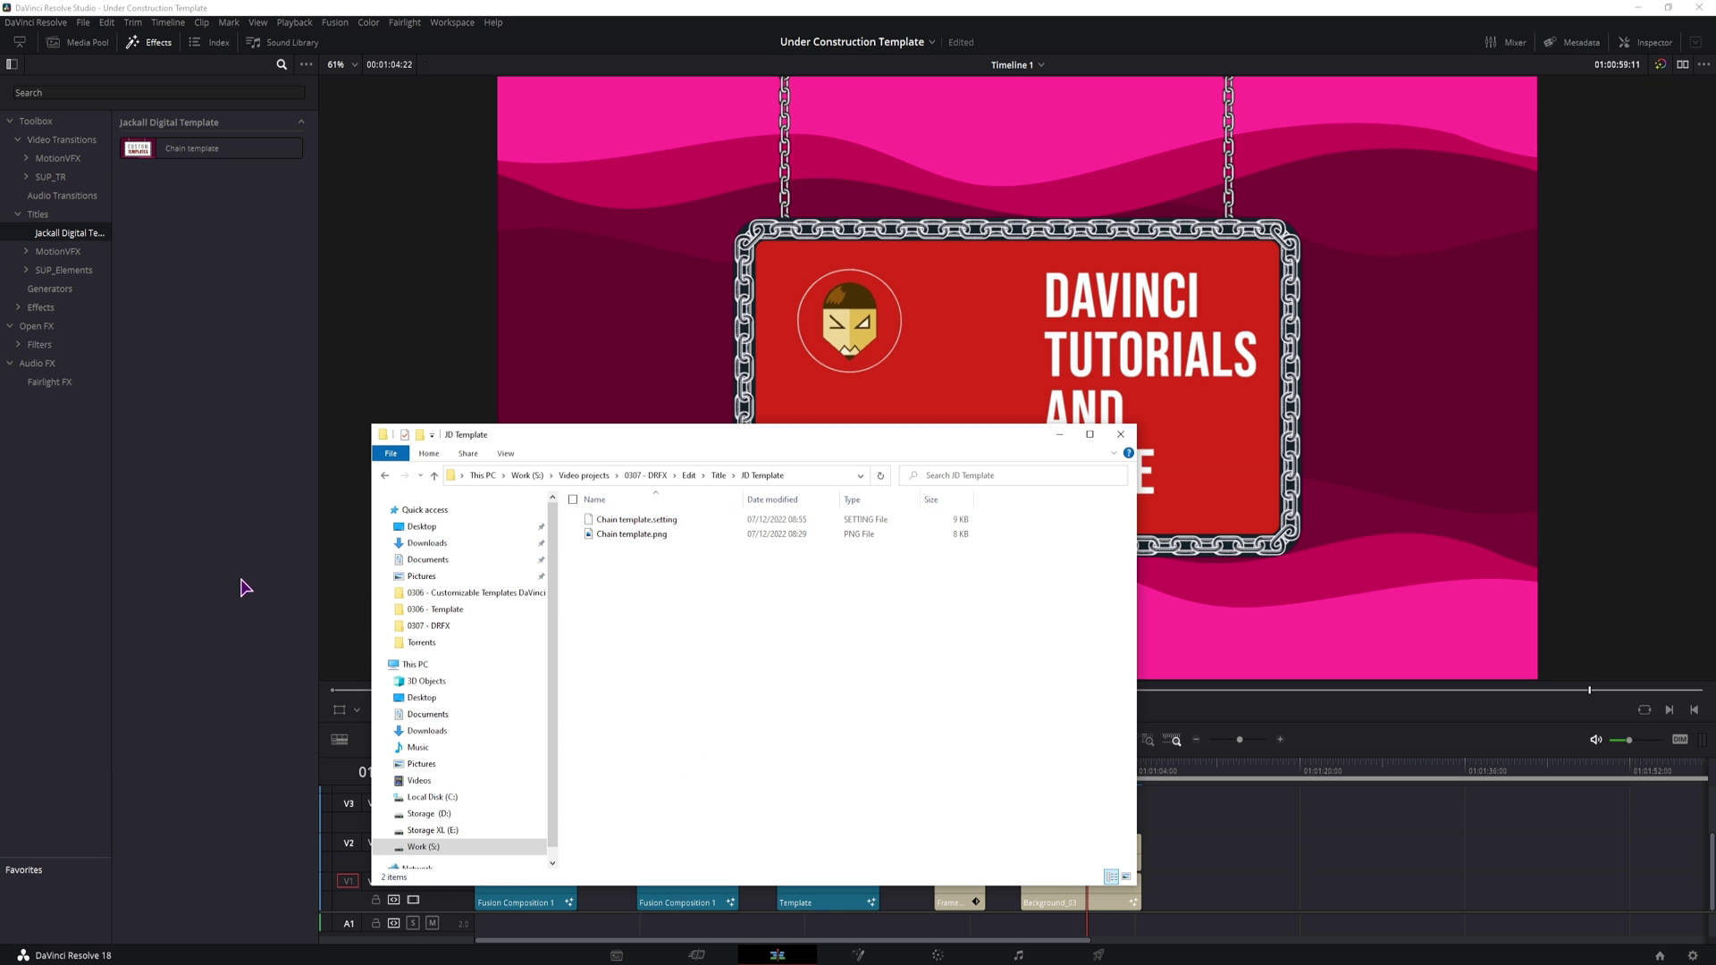
Step: Place the Chain template title on Video 1 after the last clips and show its settings in the Inspector
click(241, 586)
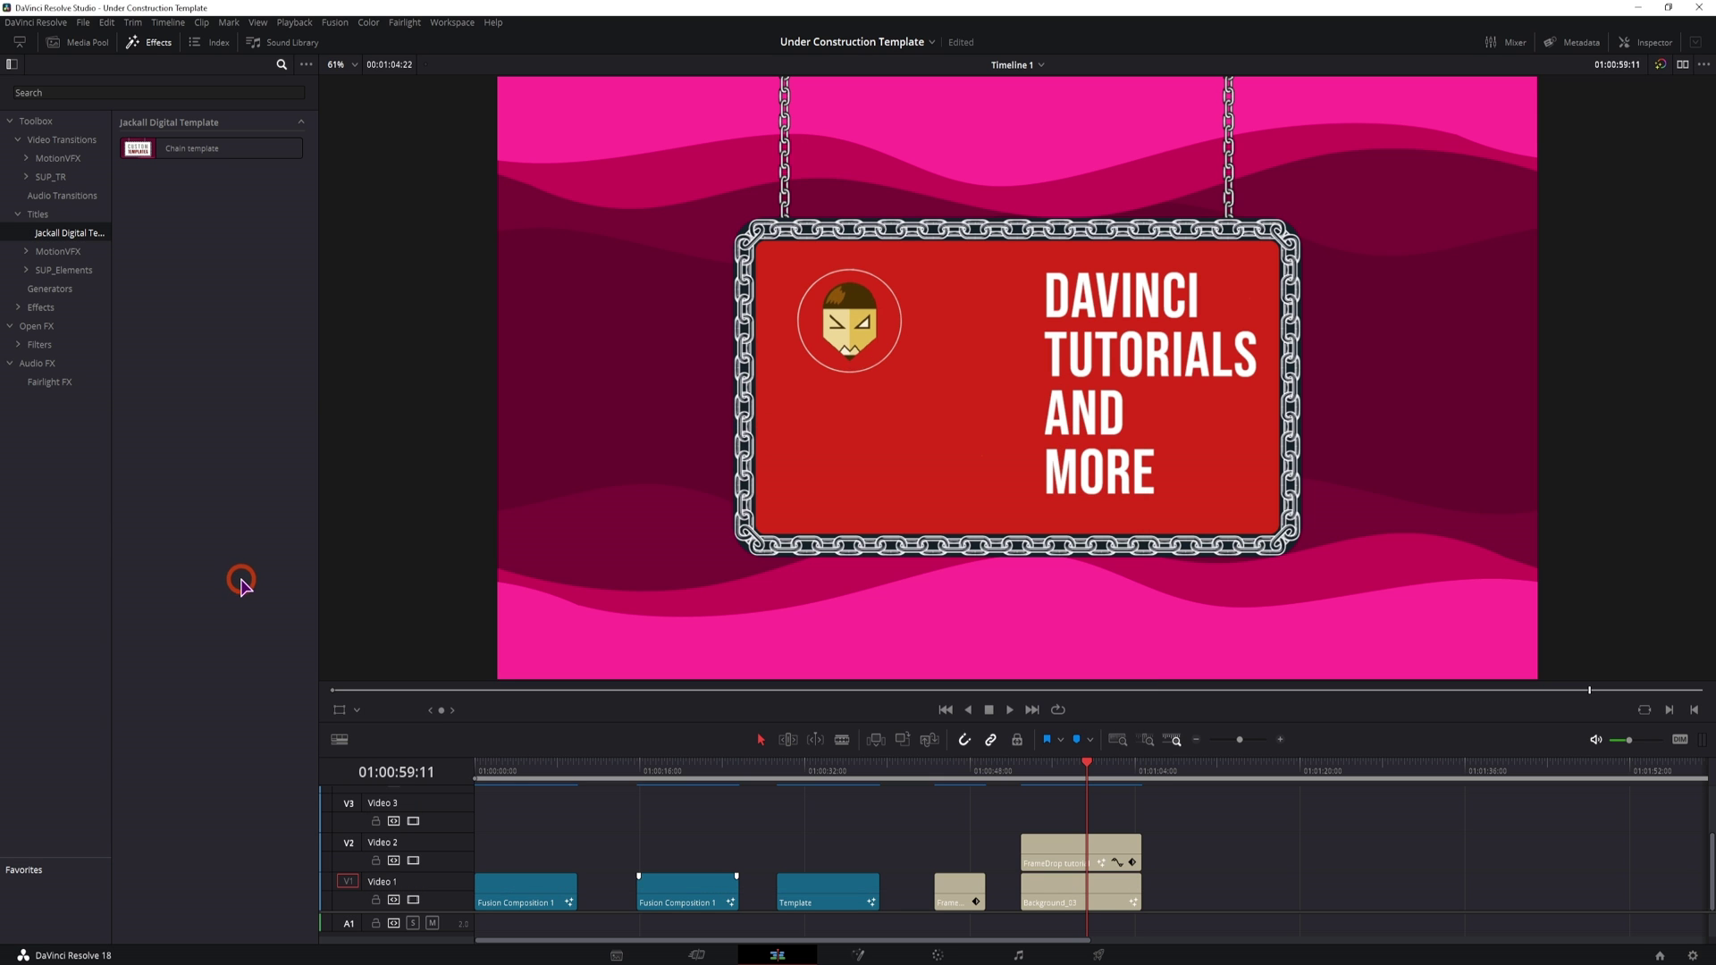
click(202, 153)
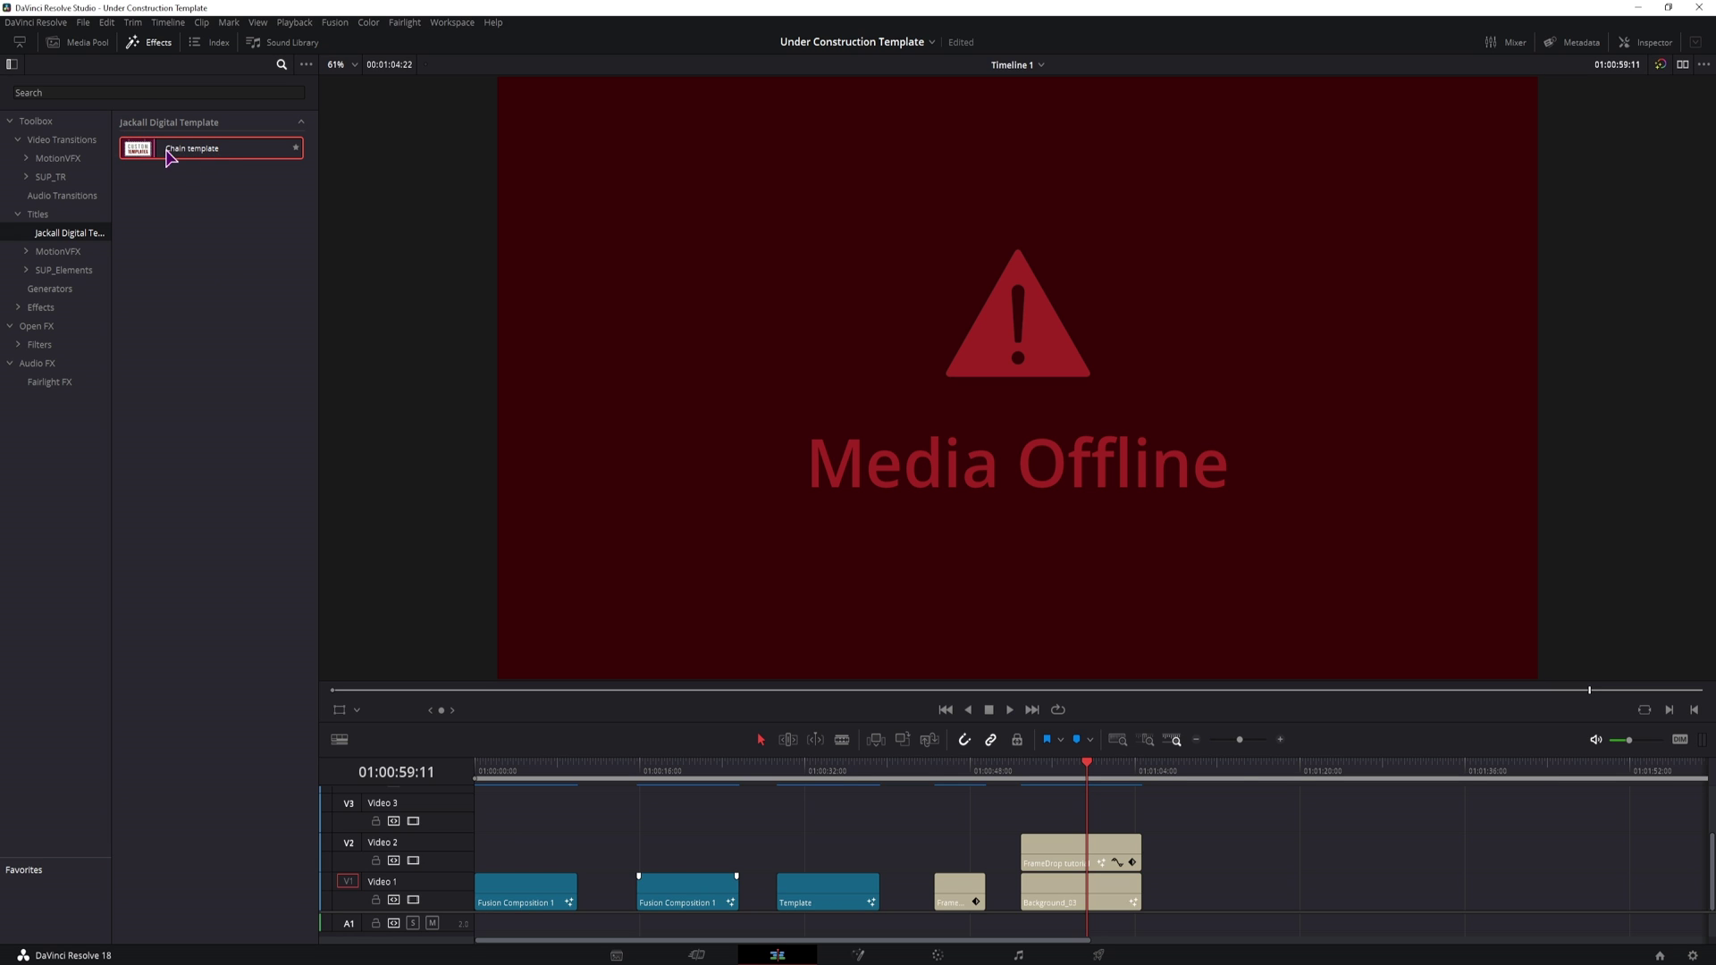
drag(164, 161, 1230, 902)
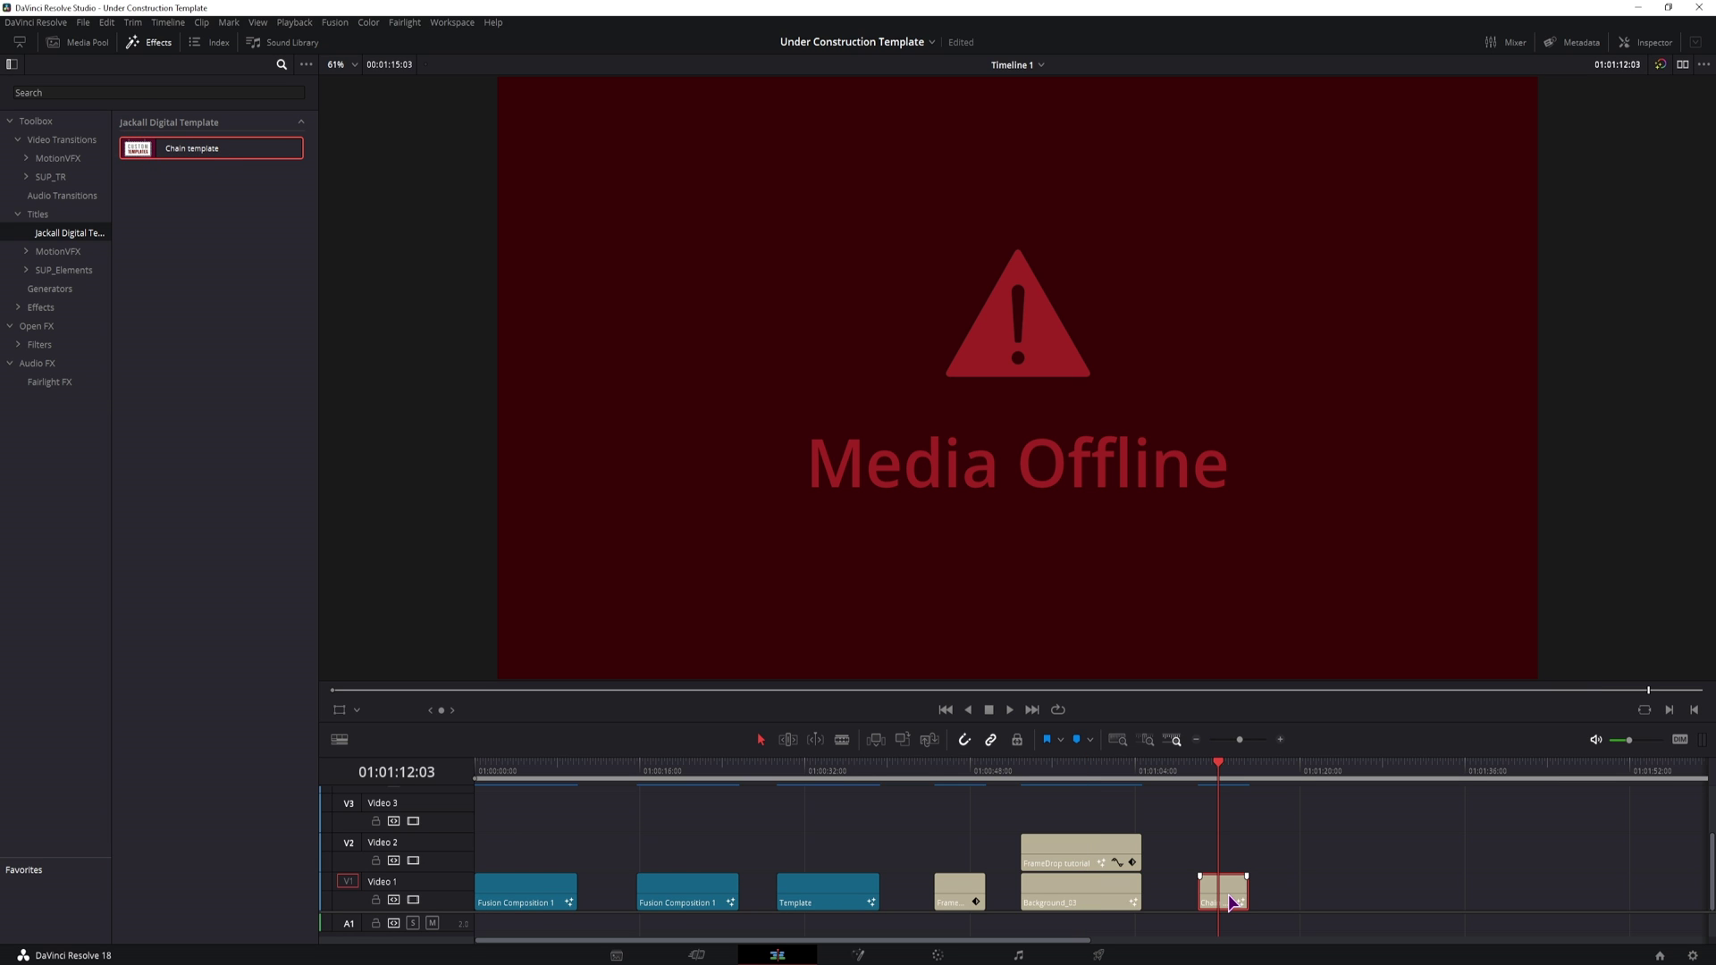
click(1652, 43)
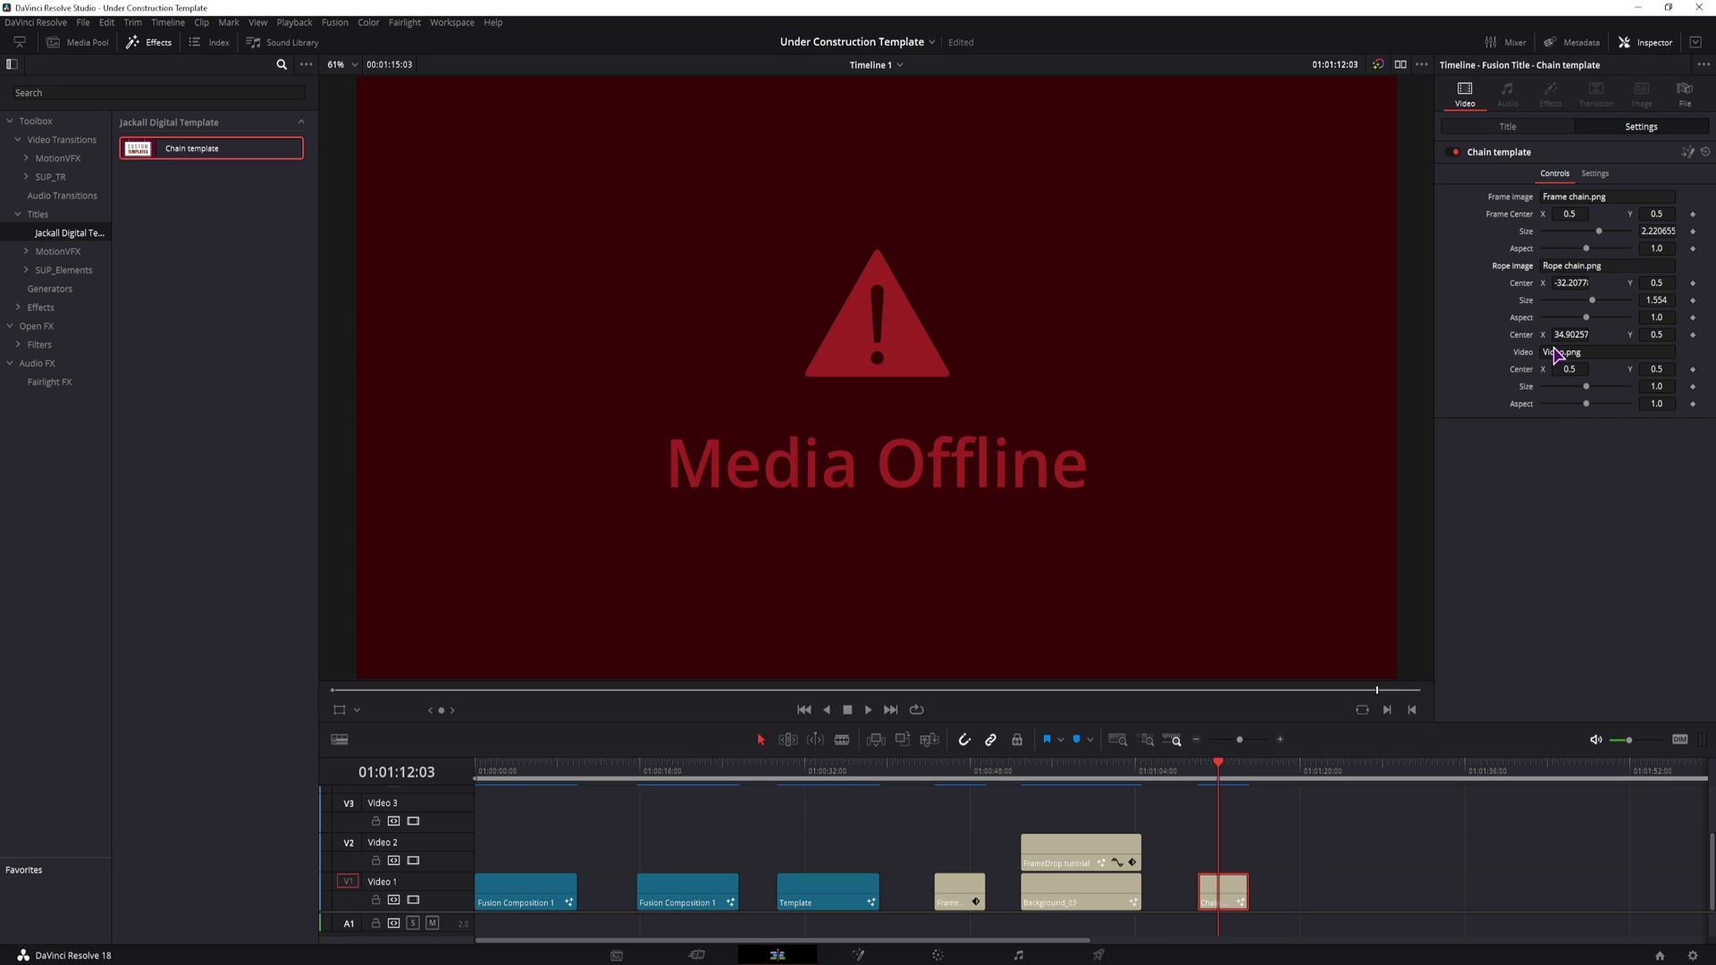
Step: Set the title's frame image to Frame halloween.png and its video to the aurora clip from the Media Pool
click(80, 43)
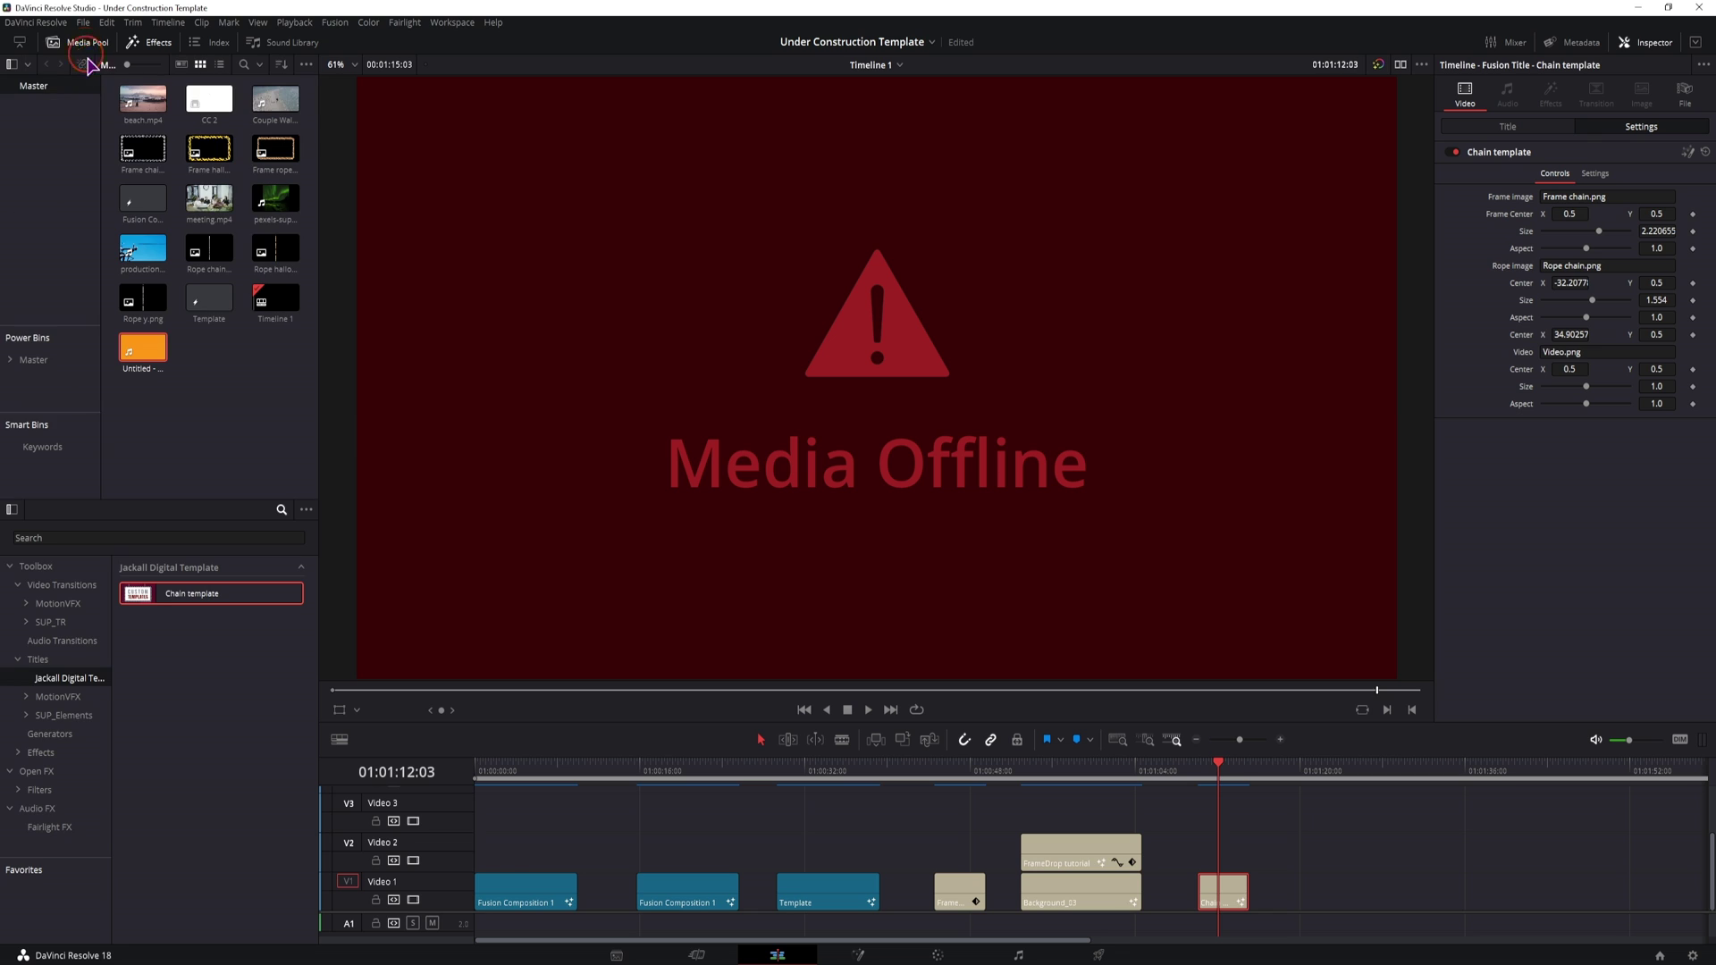
drag(214, 152, 1586, 199)
click(284, 157)
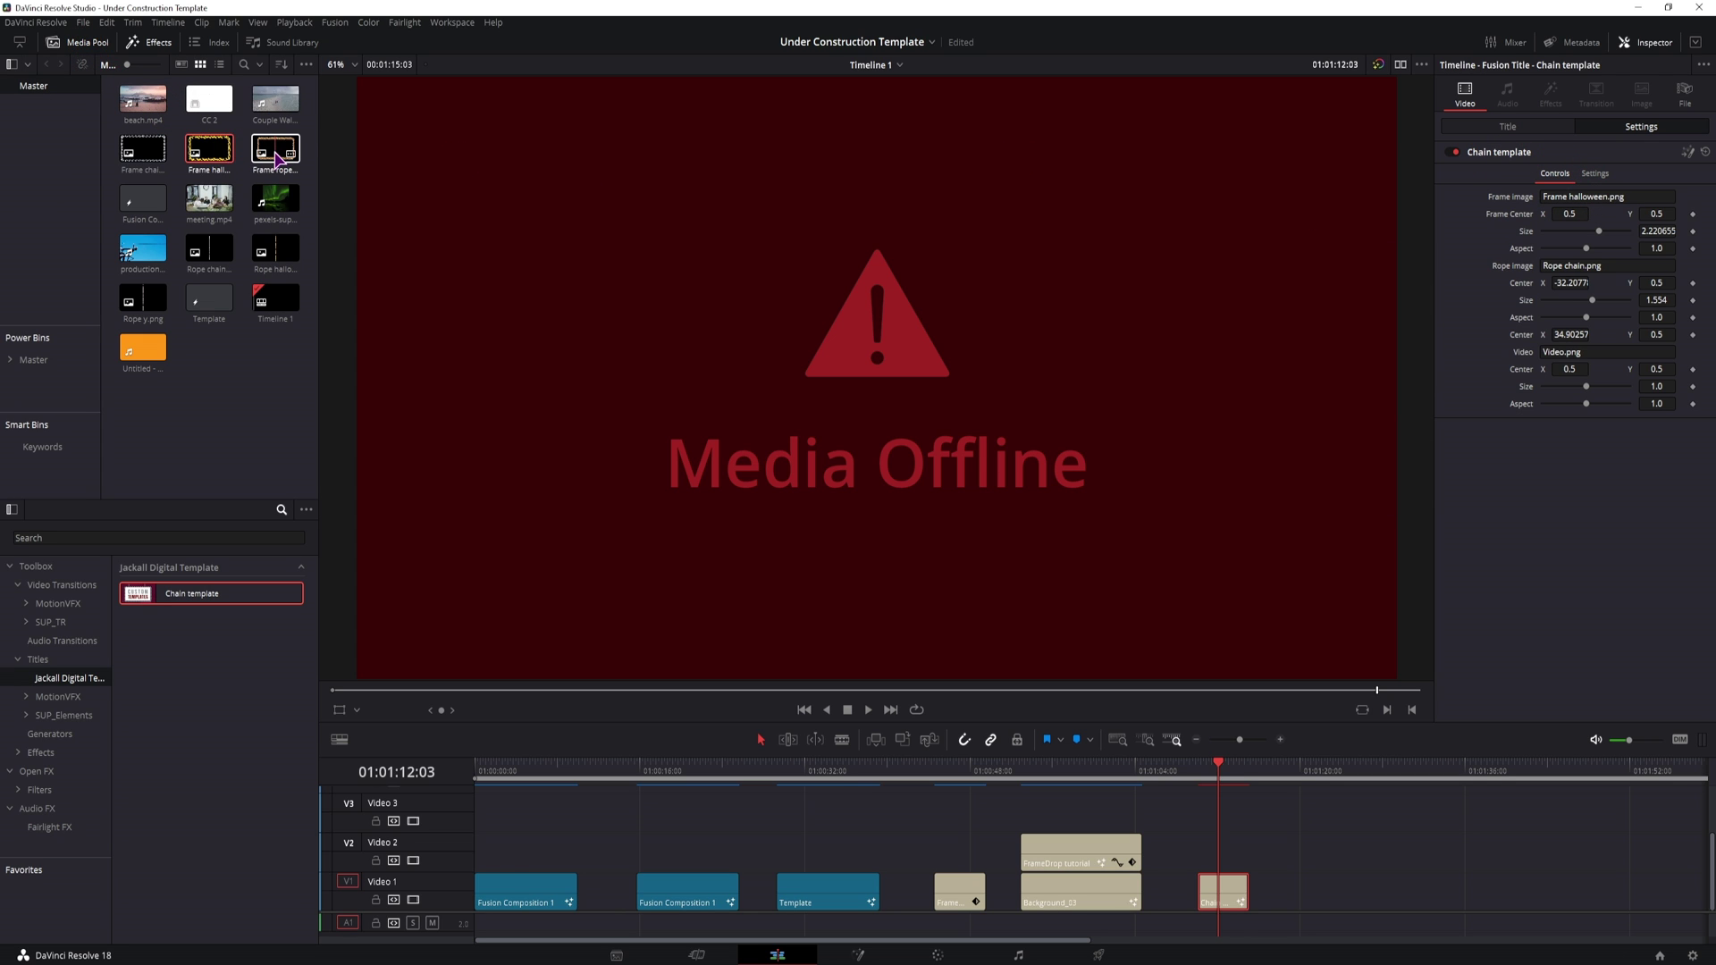
drag(275, 198, 1608, 353)
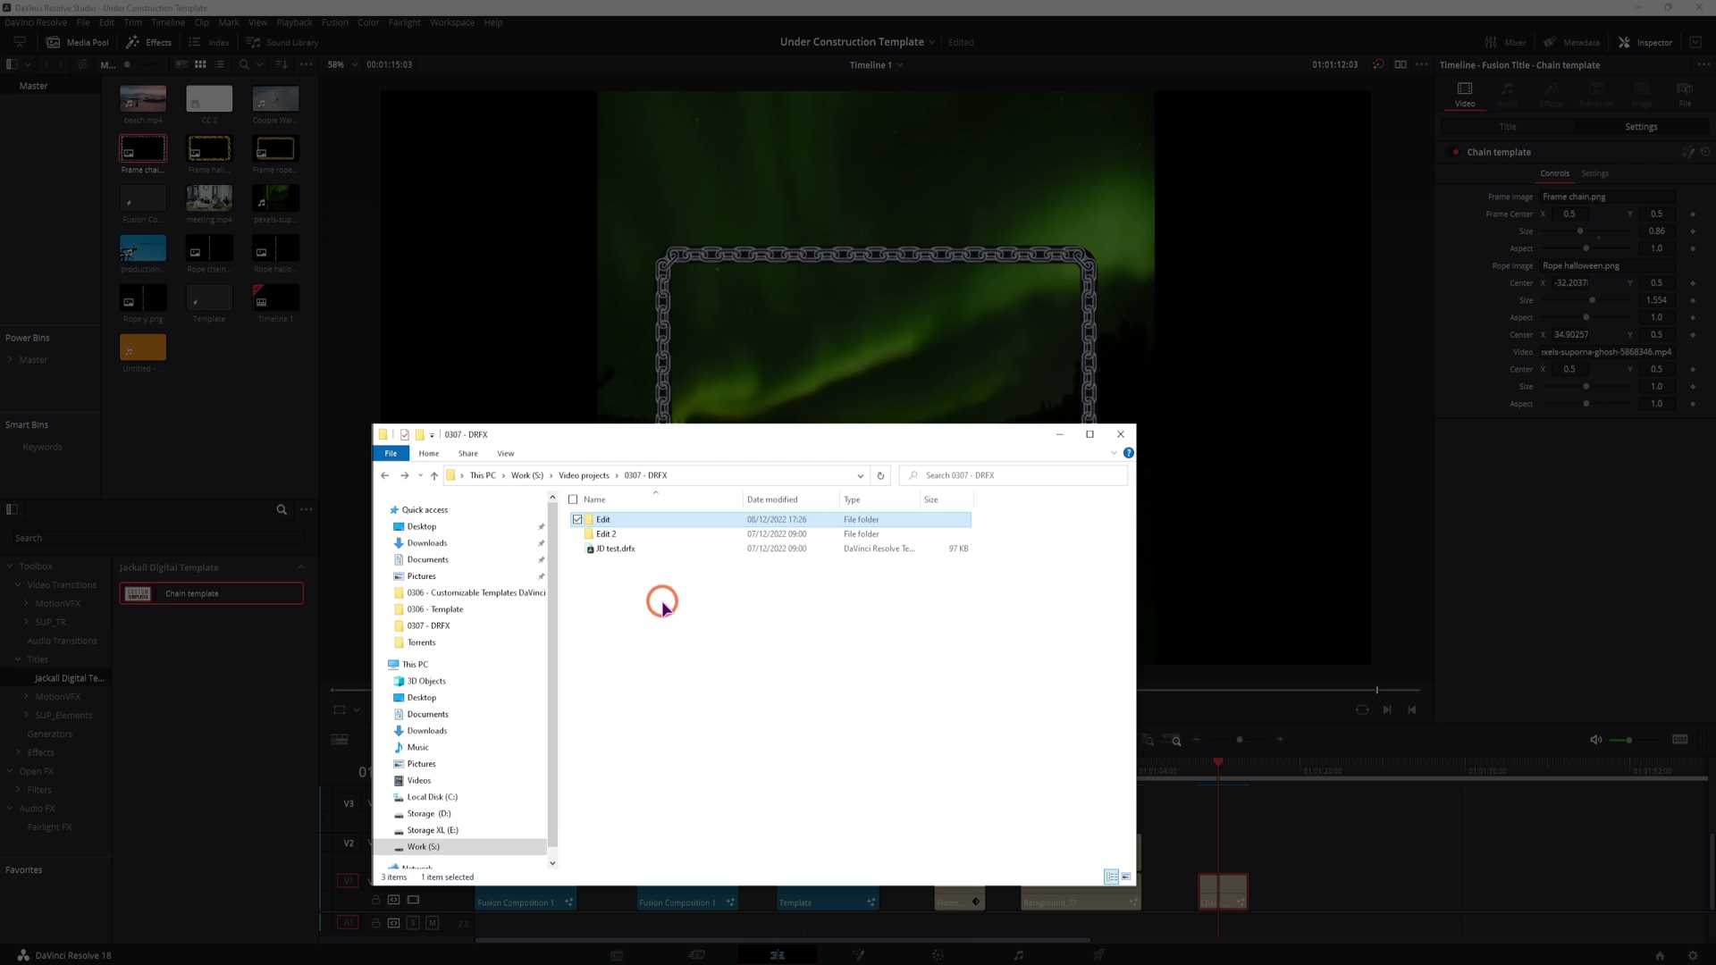
Step: Compress the Edit folder in 0307 - DRFX into Edit.zip with 7-Zip
right_click(614, 522)
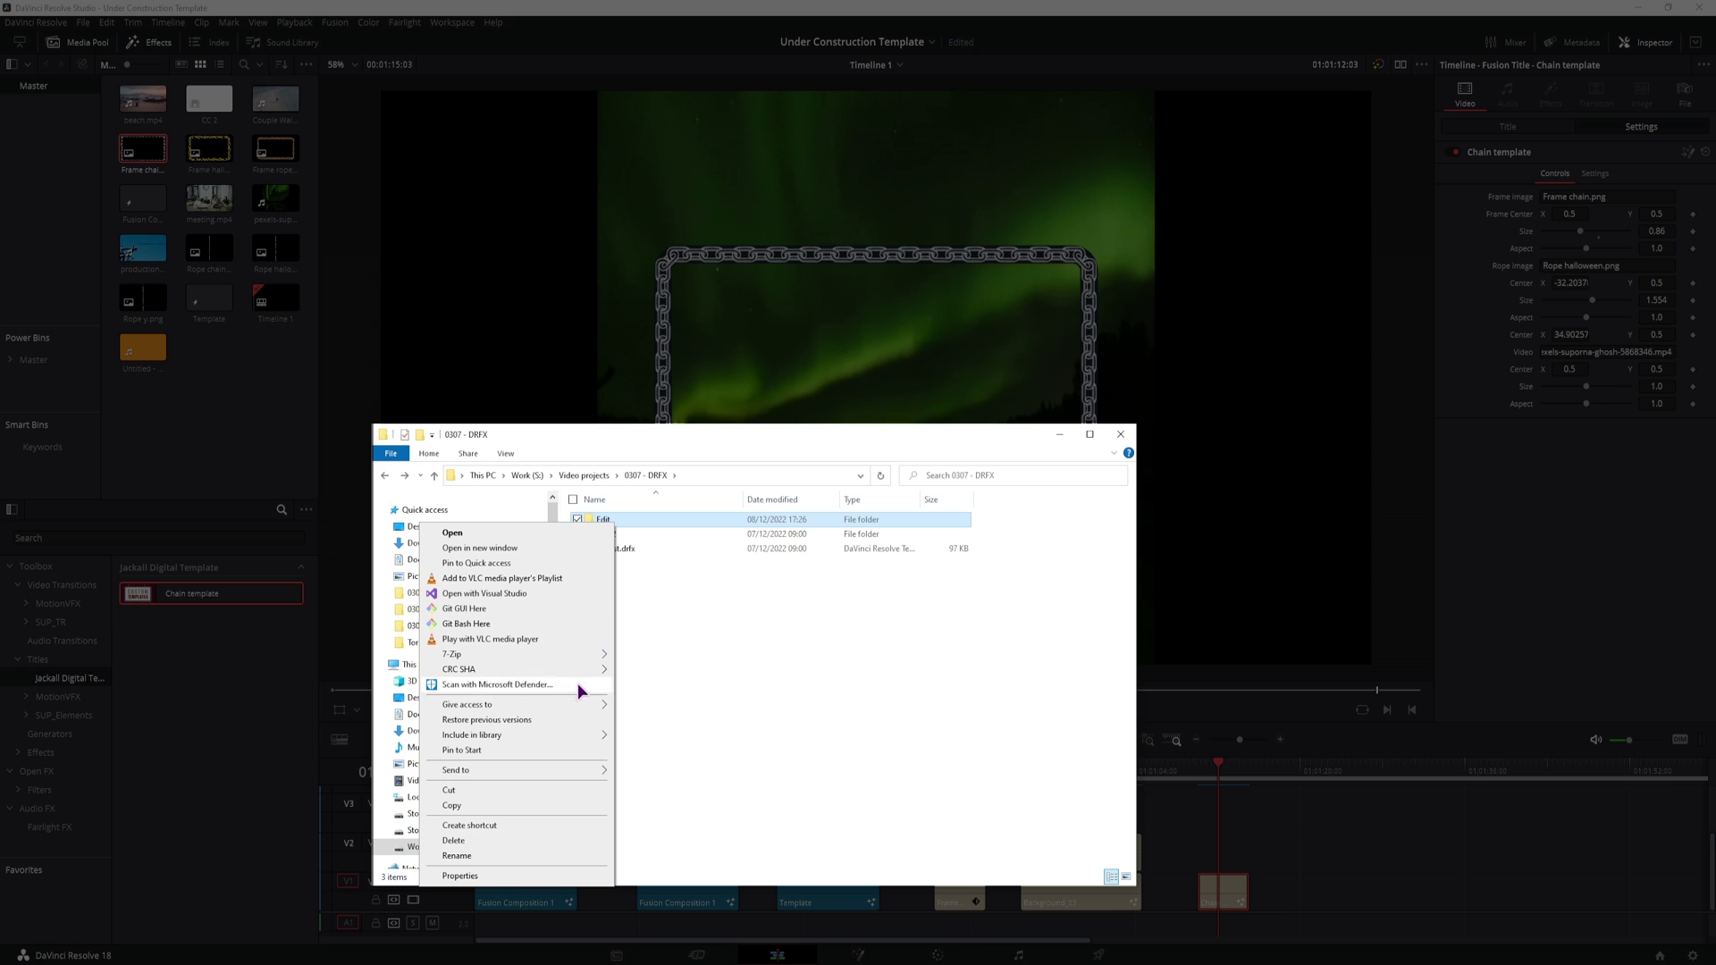
mouse_move(572, 652)
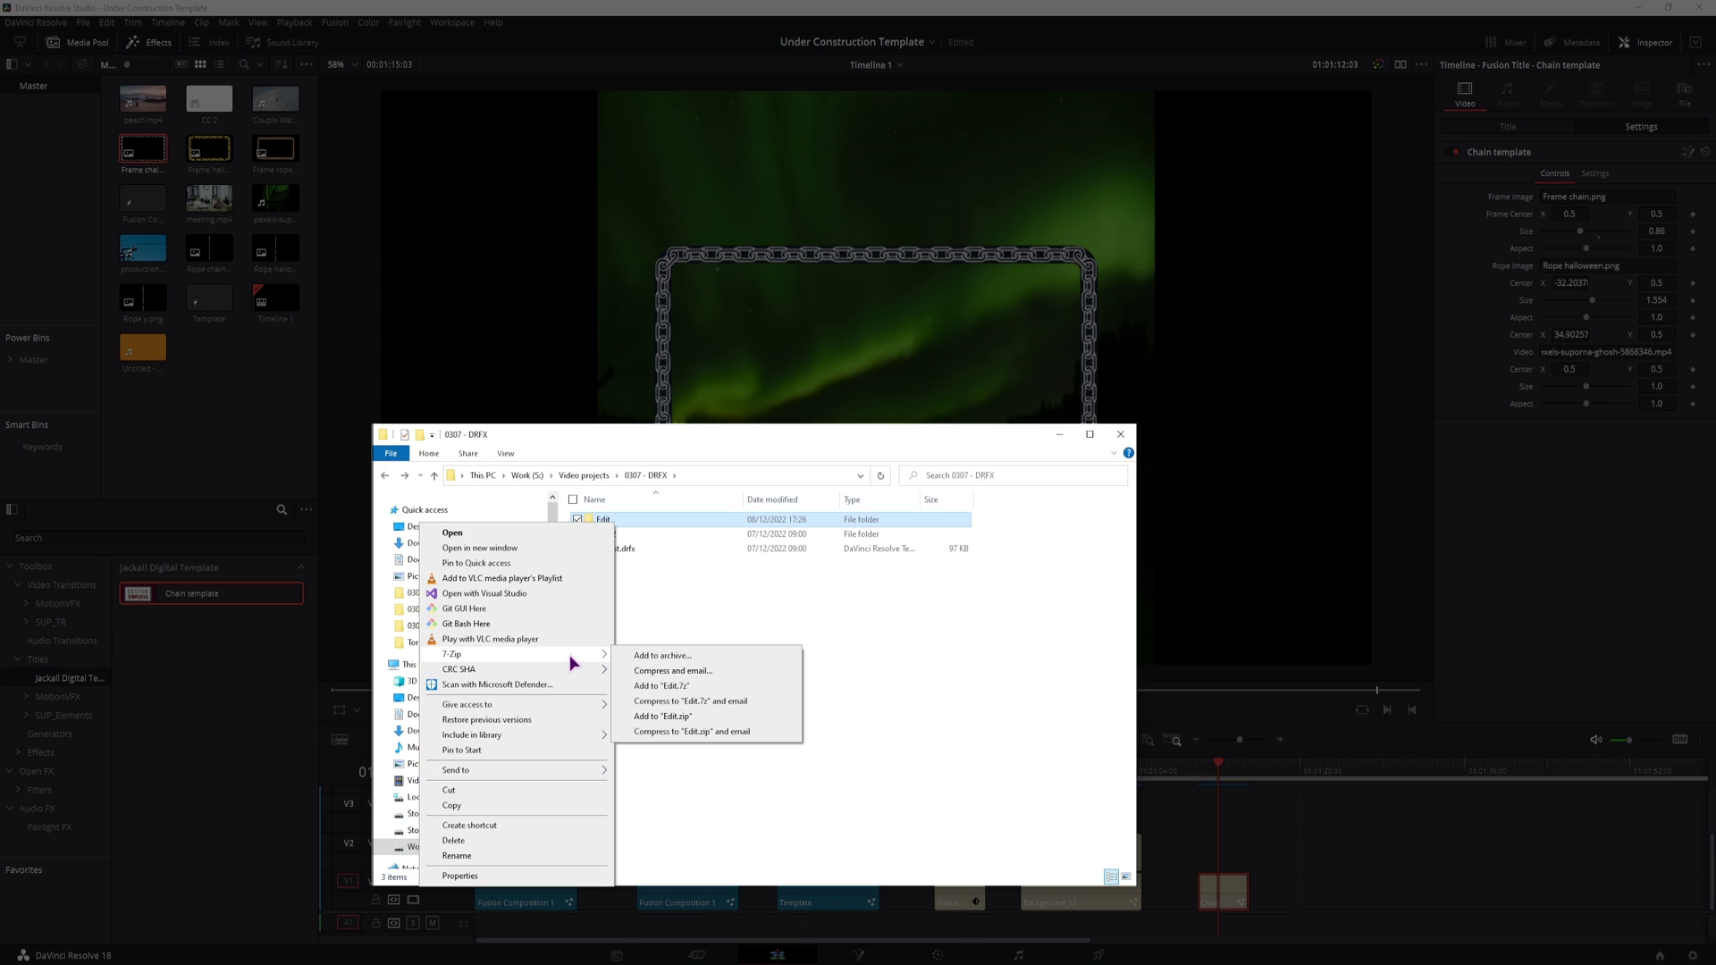
click(693, 718)
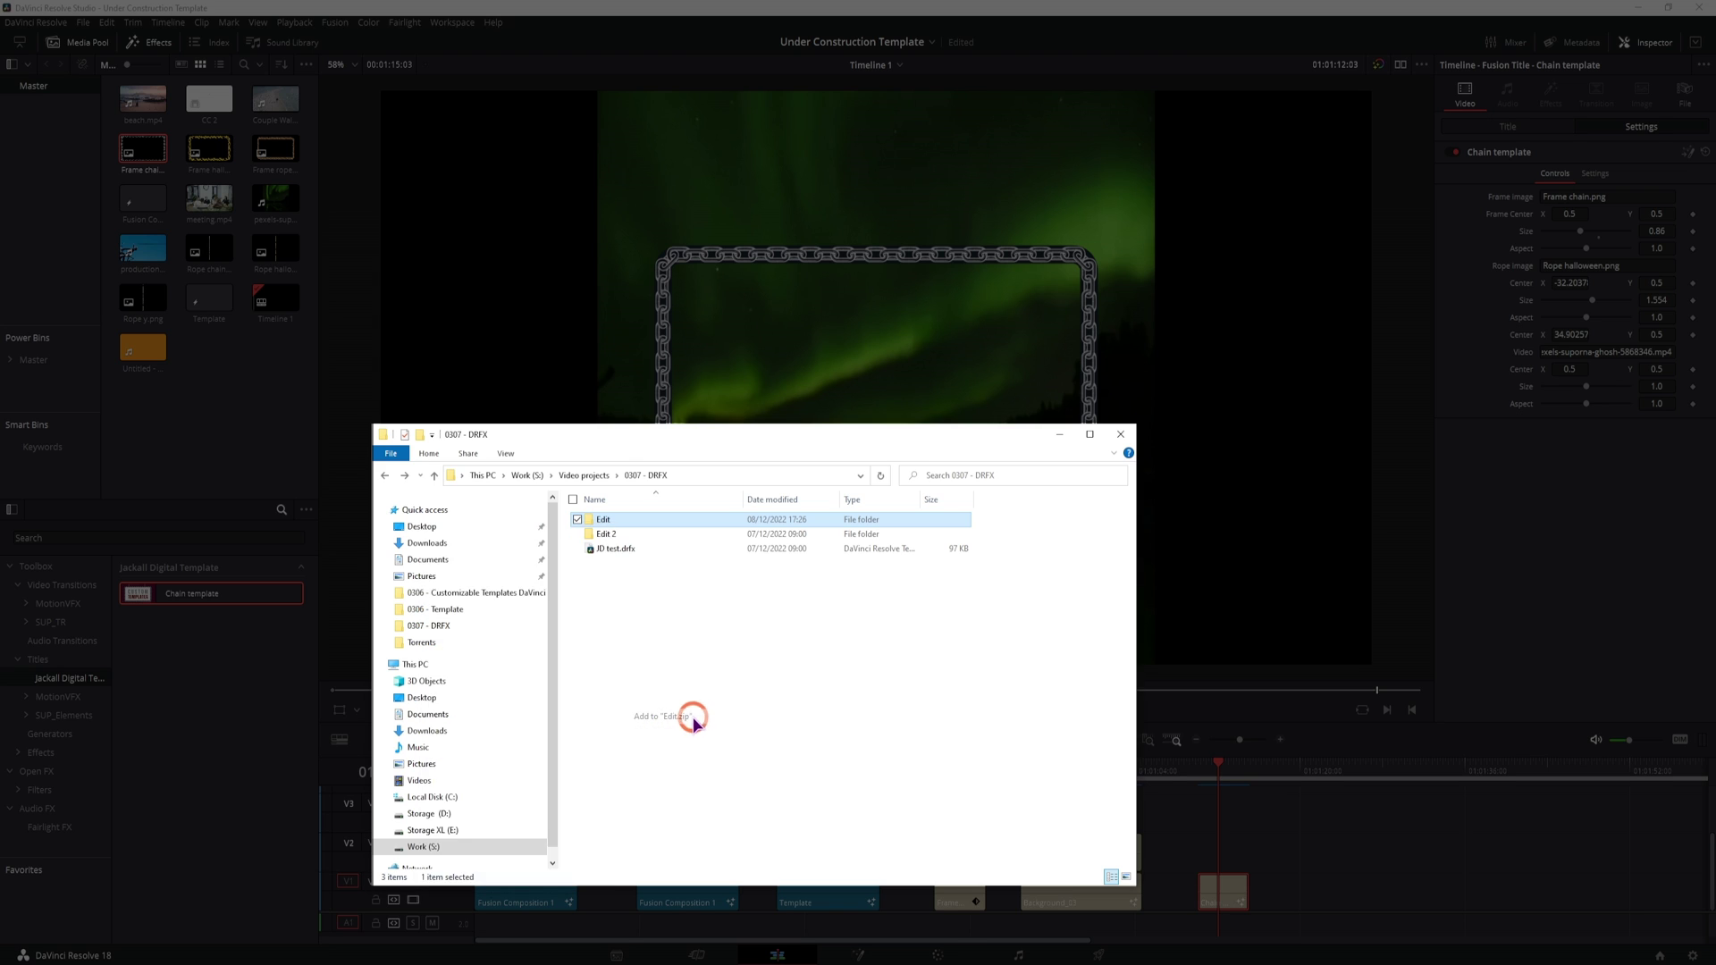
Step: Rename Edit.zip to JD test.drfx, accepting the extension change and the suggested numbered name
click(605, 550)
click(607, 549)
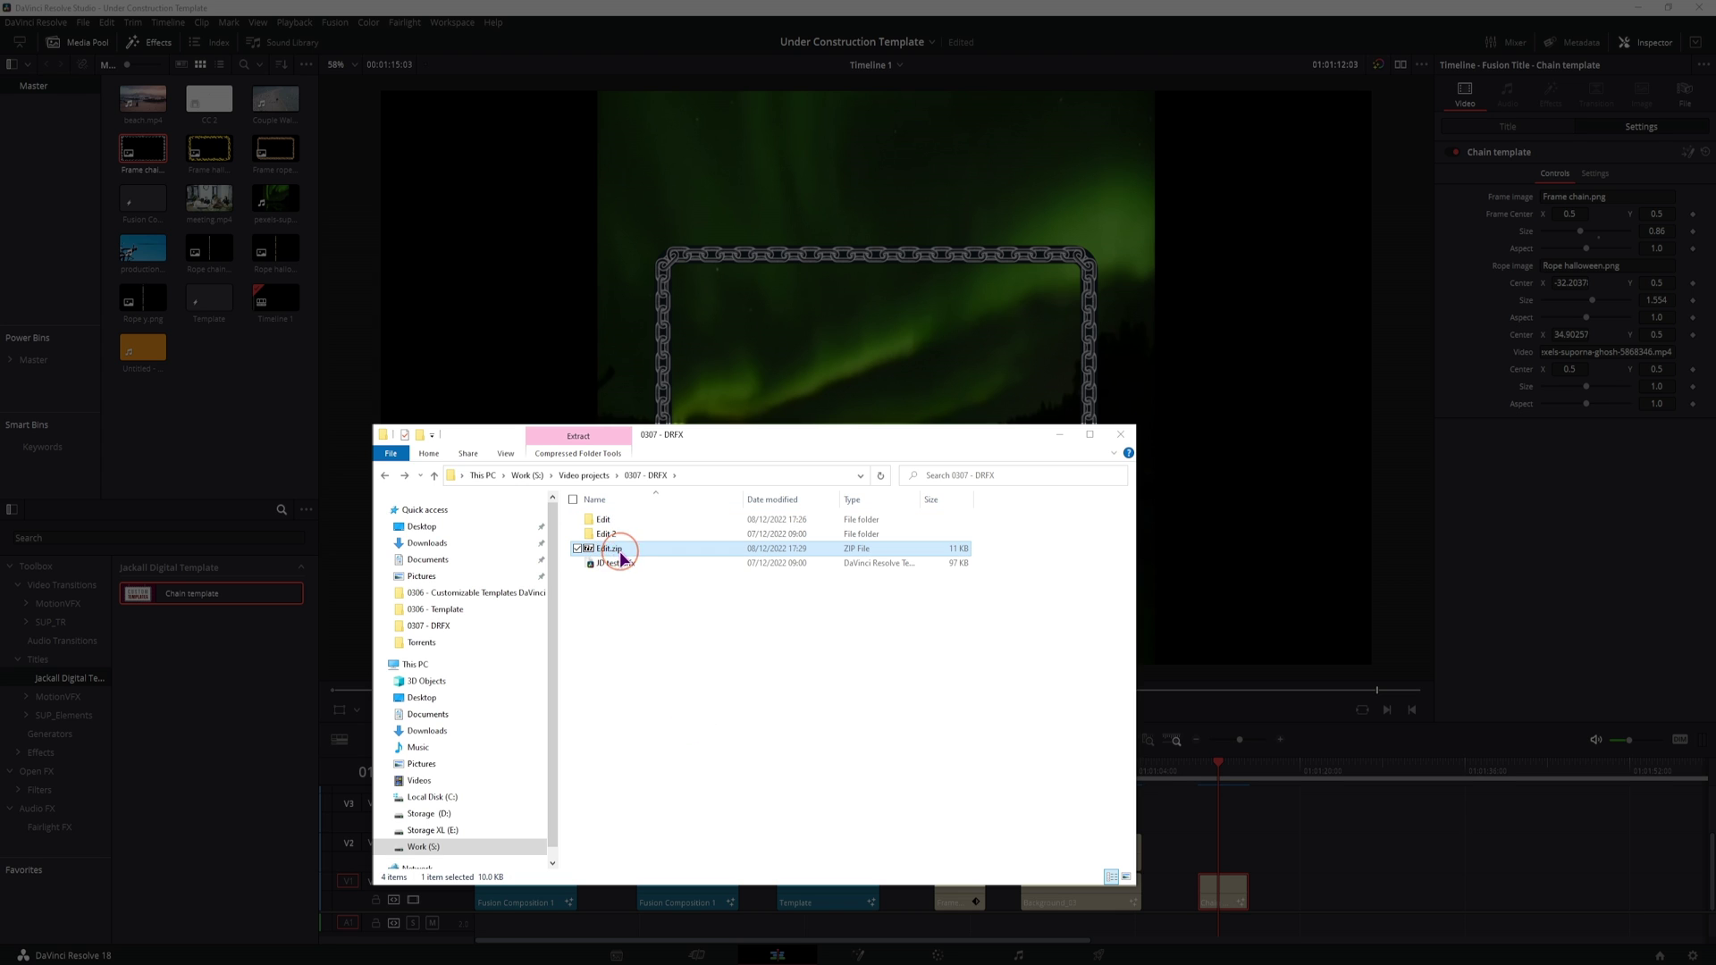
text(JD test)
double_click(625, 547)
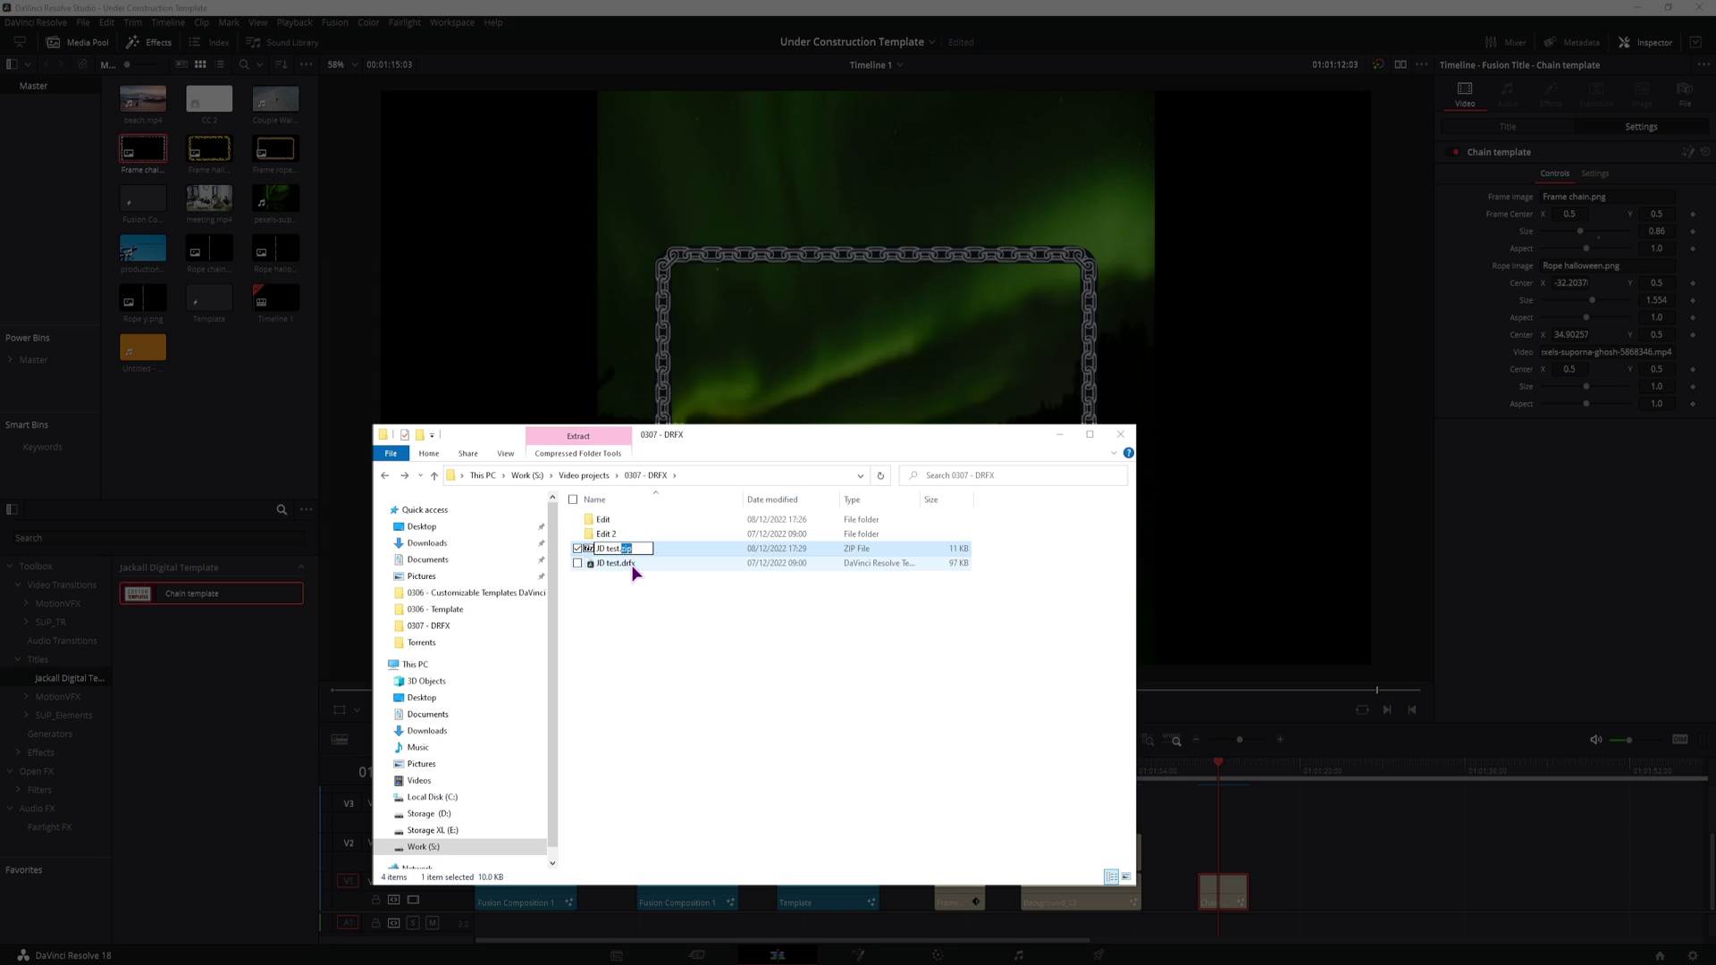
text(drfx)
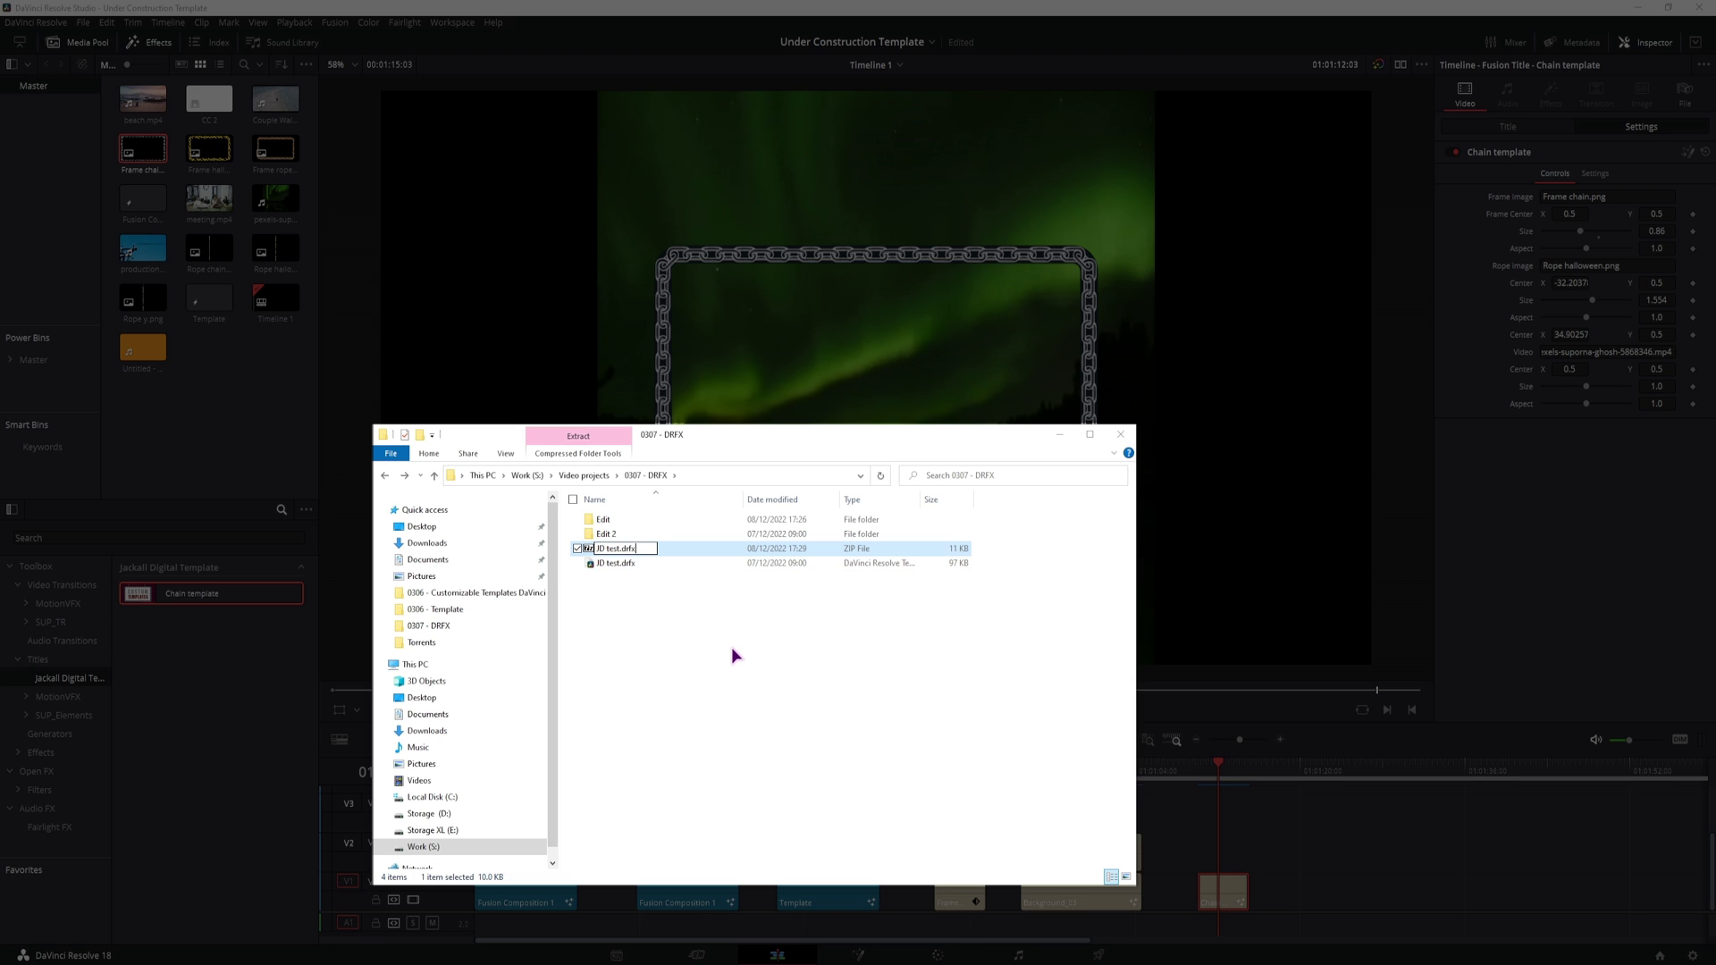
key(Return)
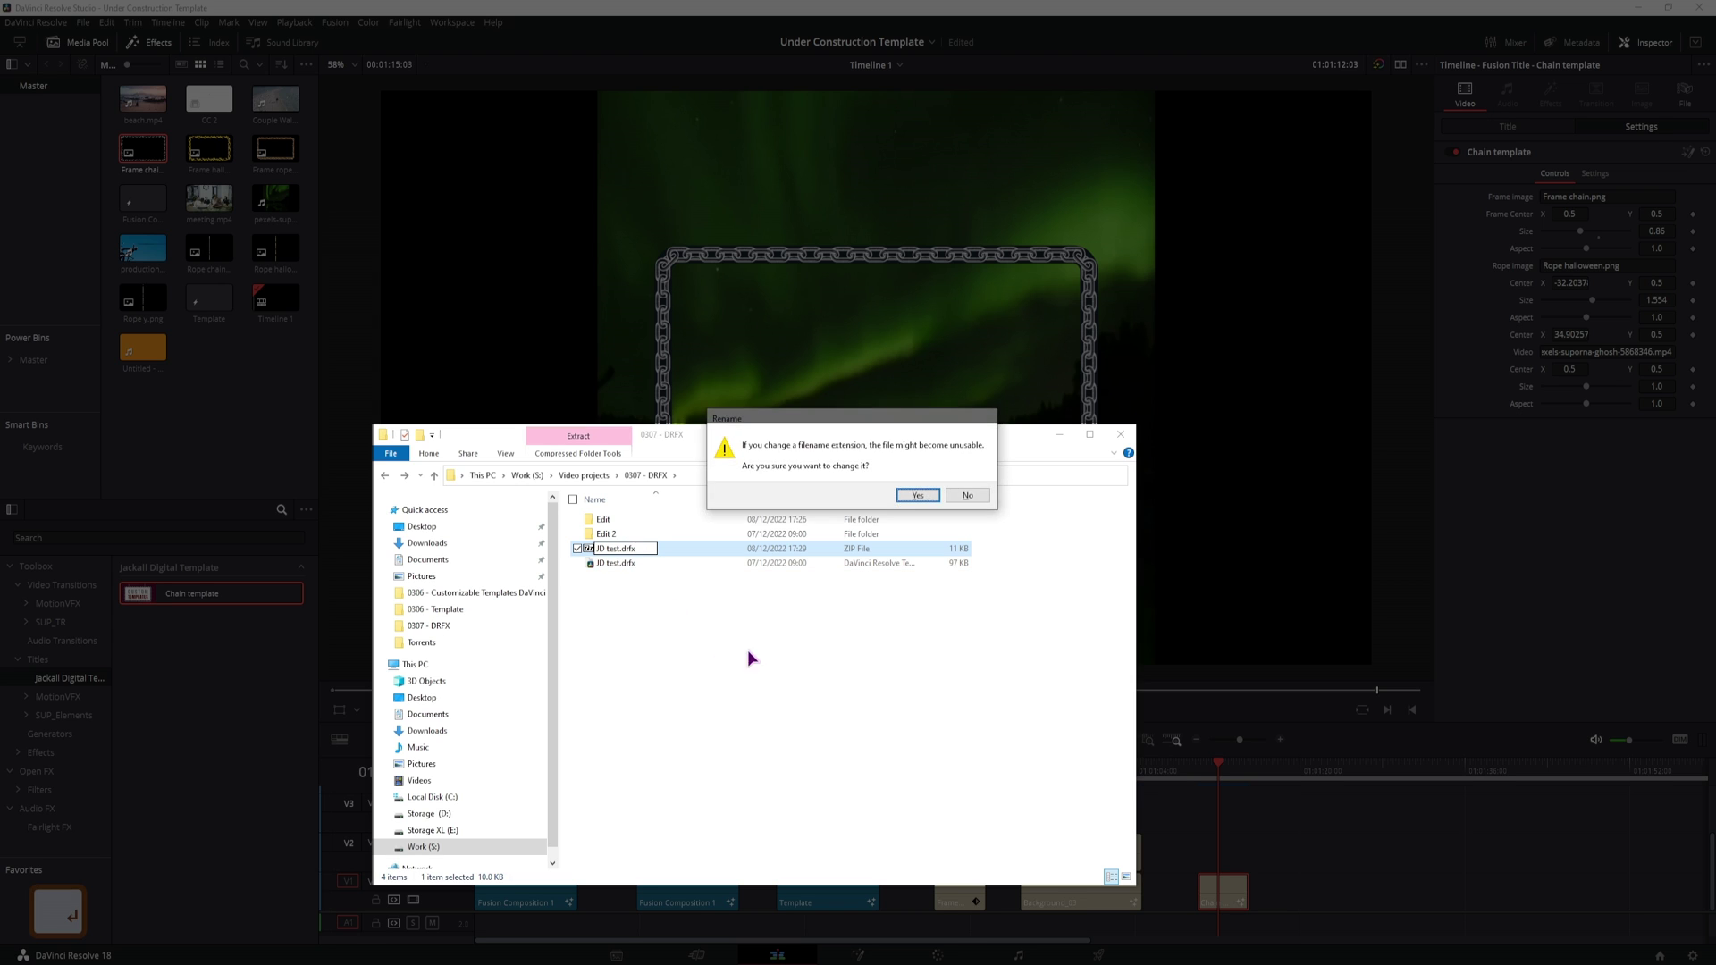
click(912, 497)
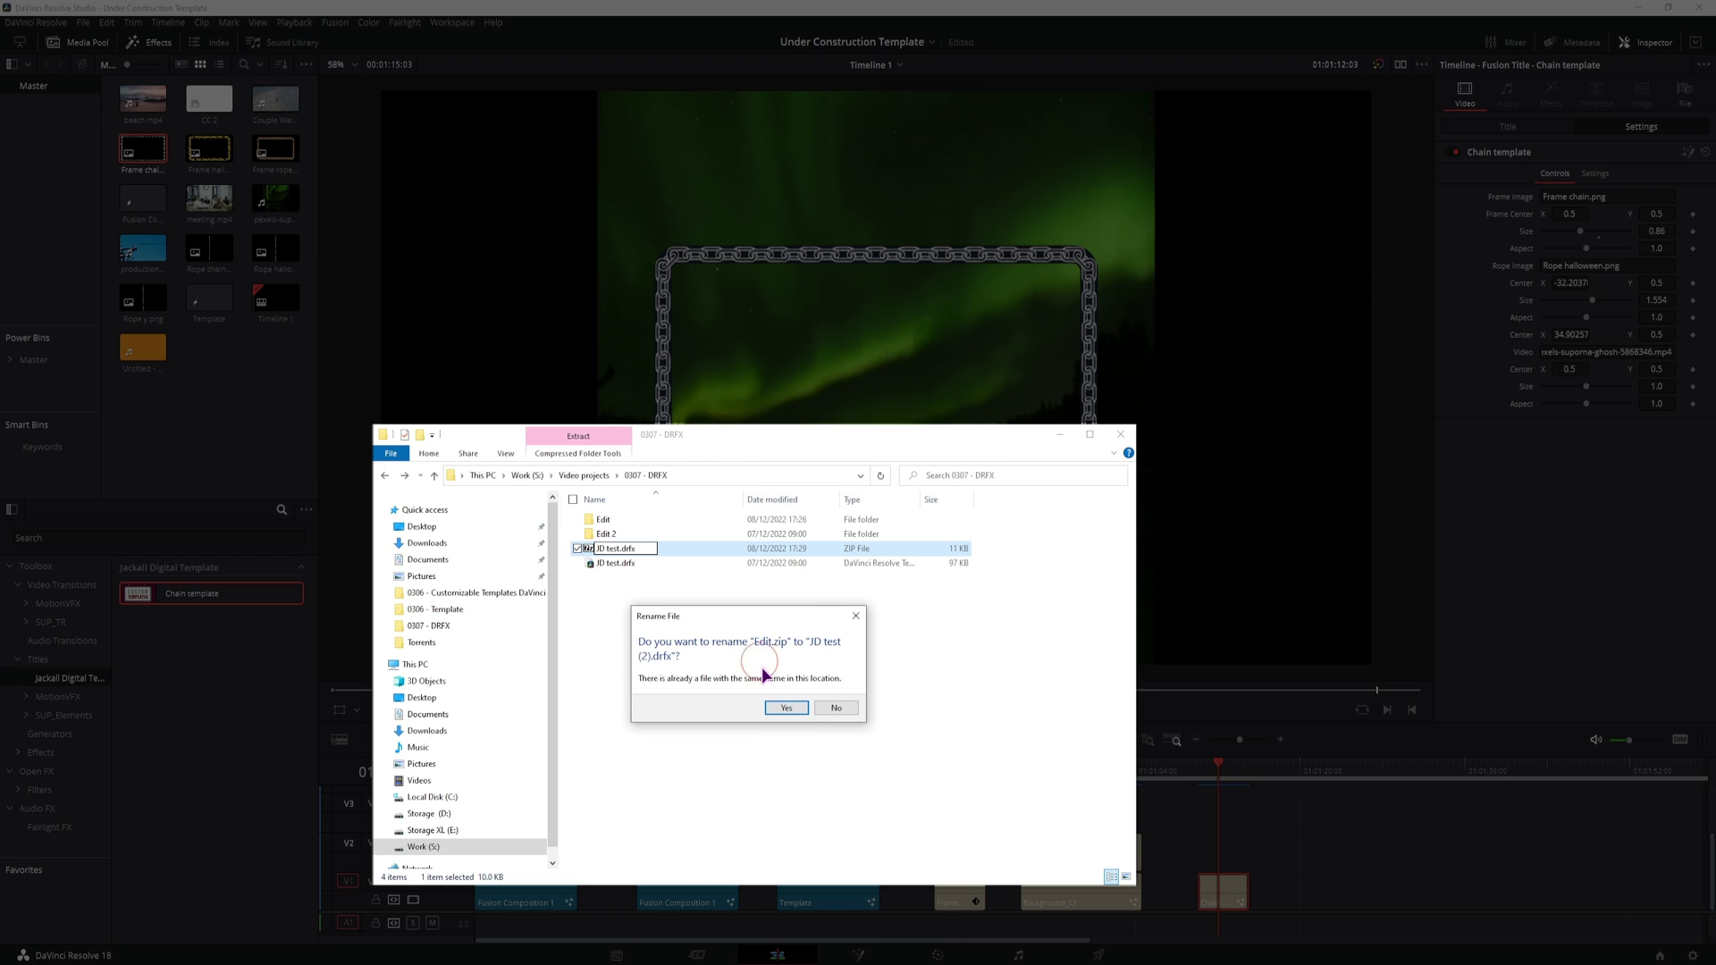
click(786, 708)
Step: Rename the newly made .drfx bundle to JD tut.drfx
drag(631, 550, 619, 549)
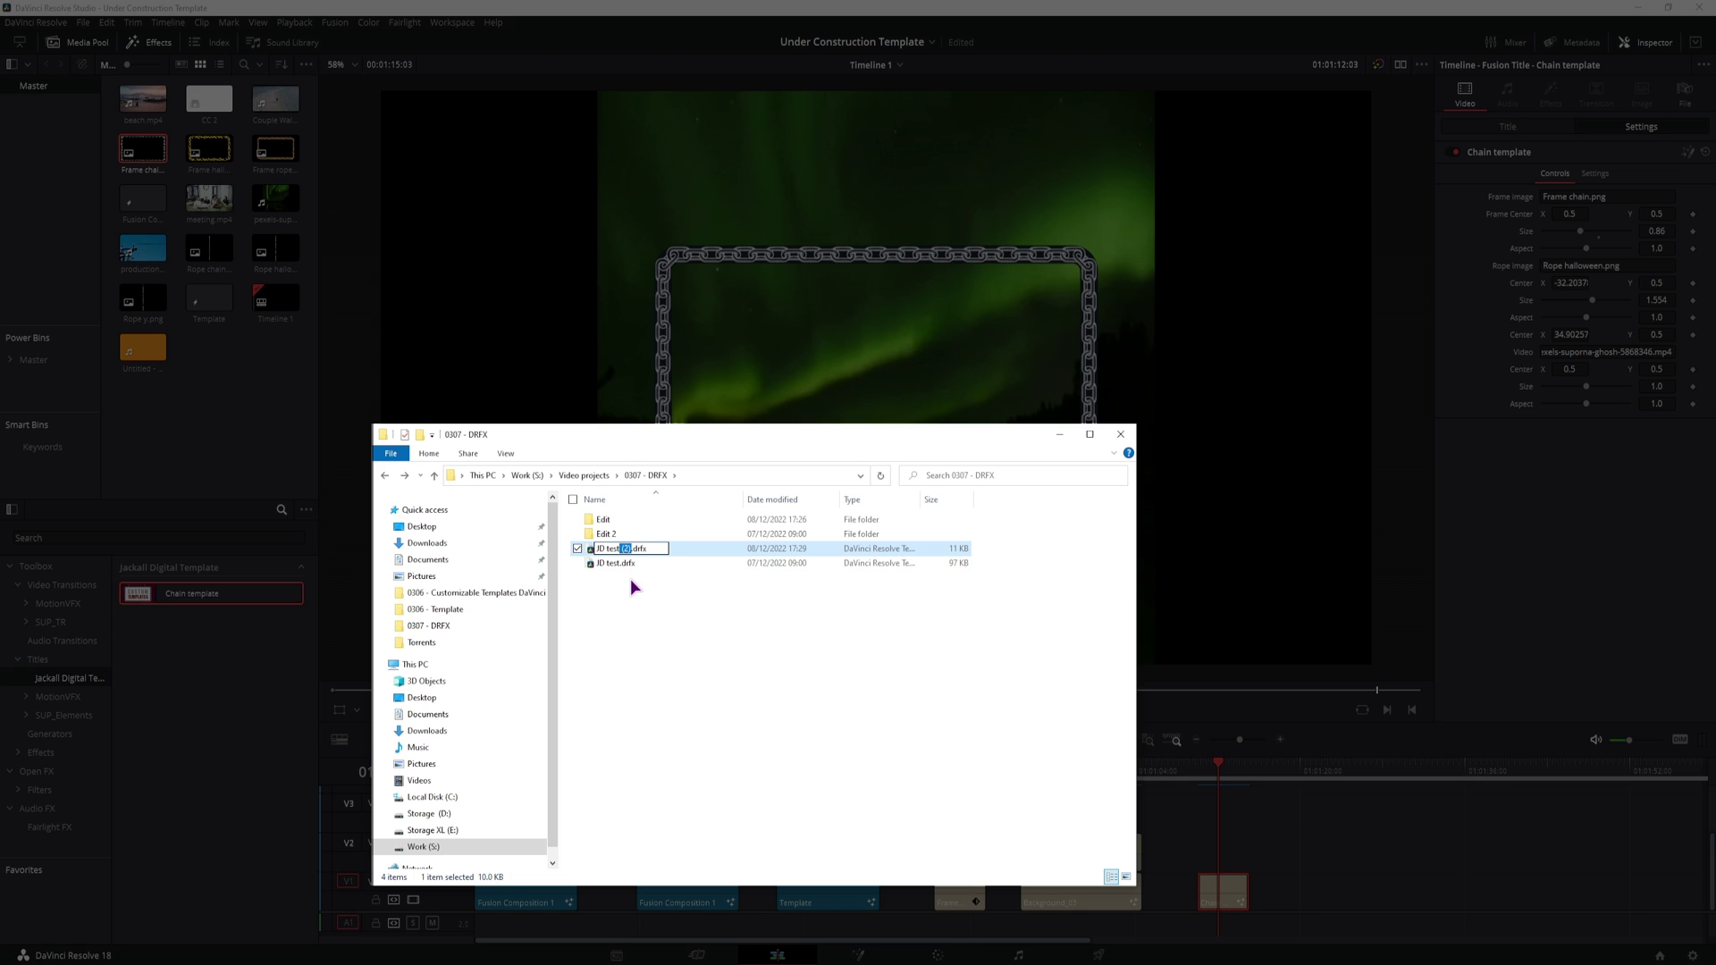
key(BackSpace)
key(BackSpace)
key(BackSpace)
text(ut)
key(Return)
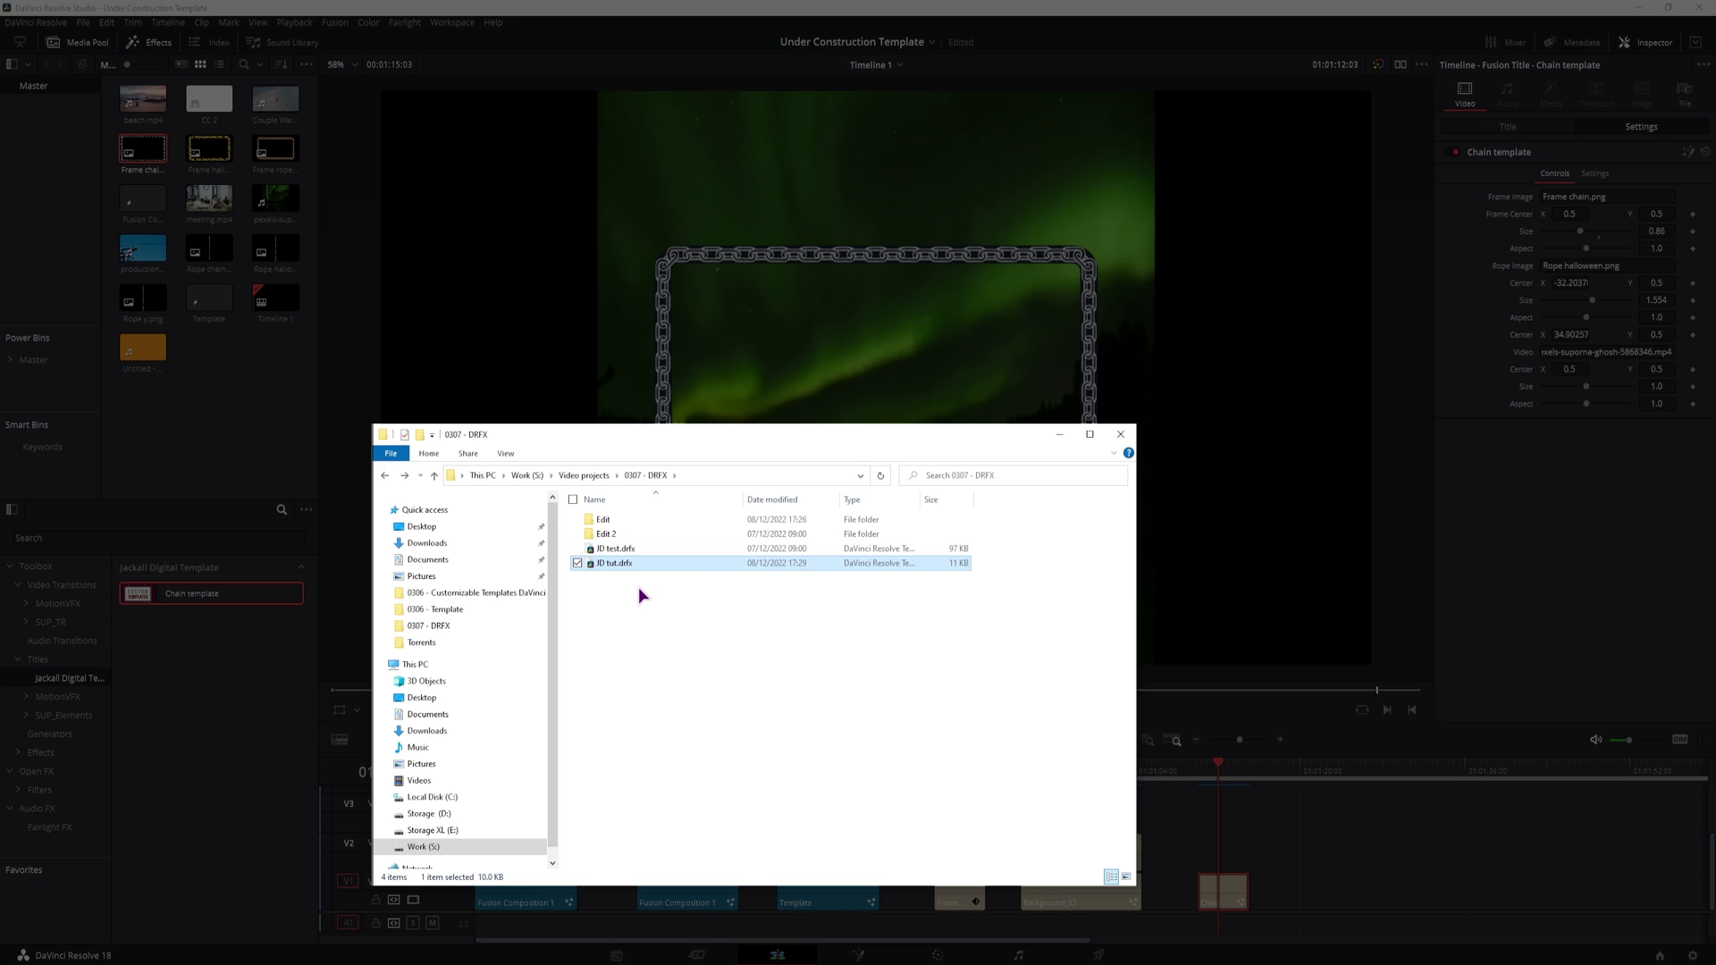
Step: Open JD tut.drfx, move the folder window clear of the install prompt, and cancel the installation
click(681, 665)
click(612, 566)
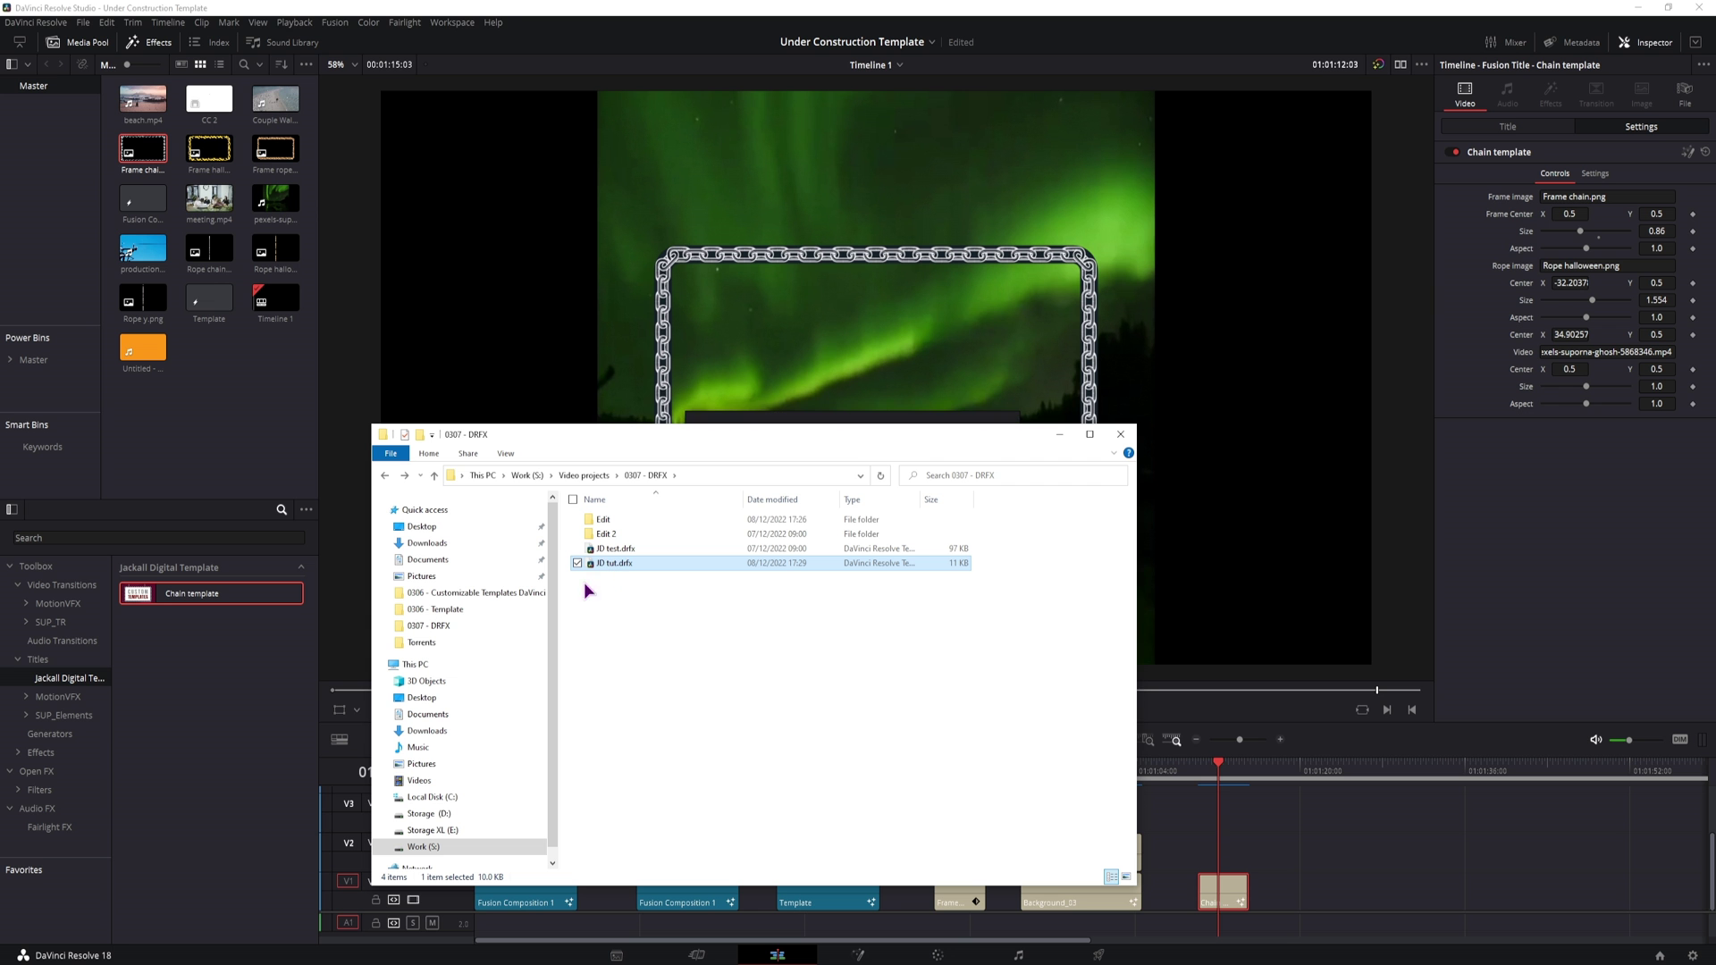
drag(764, 430, 915, 634)
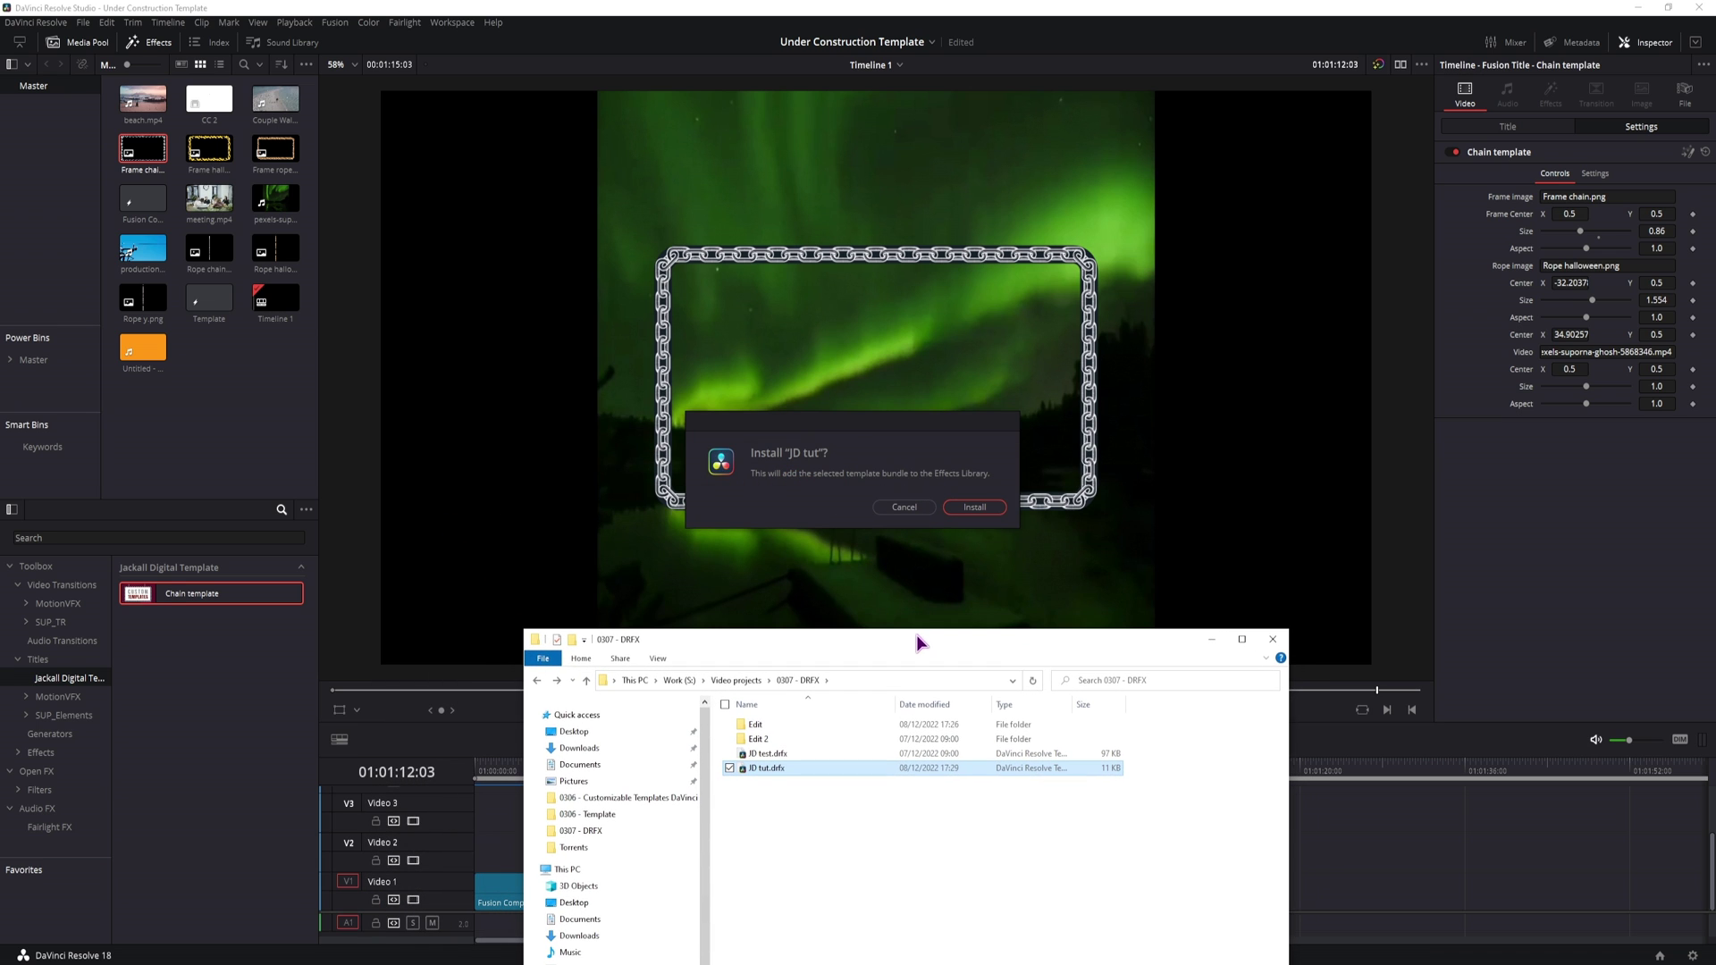
click(903, 507)
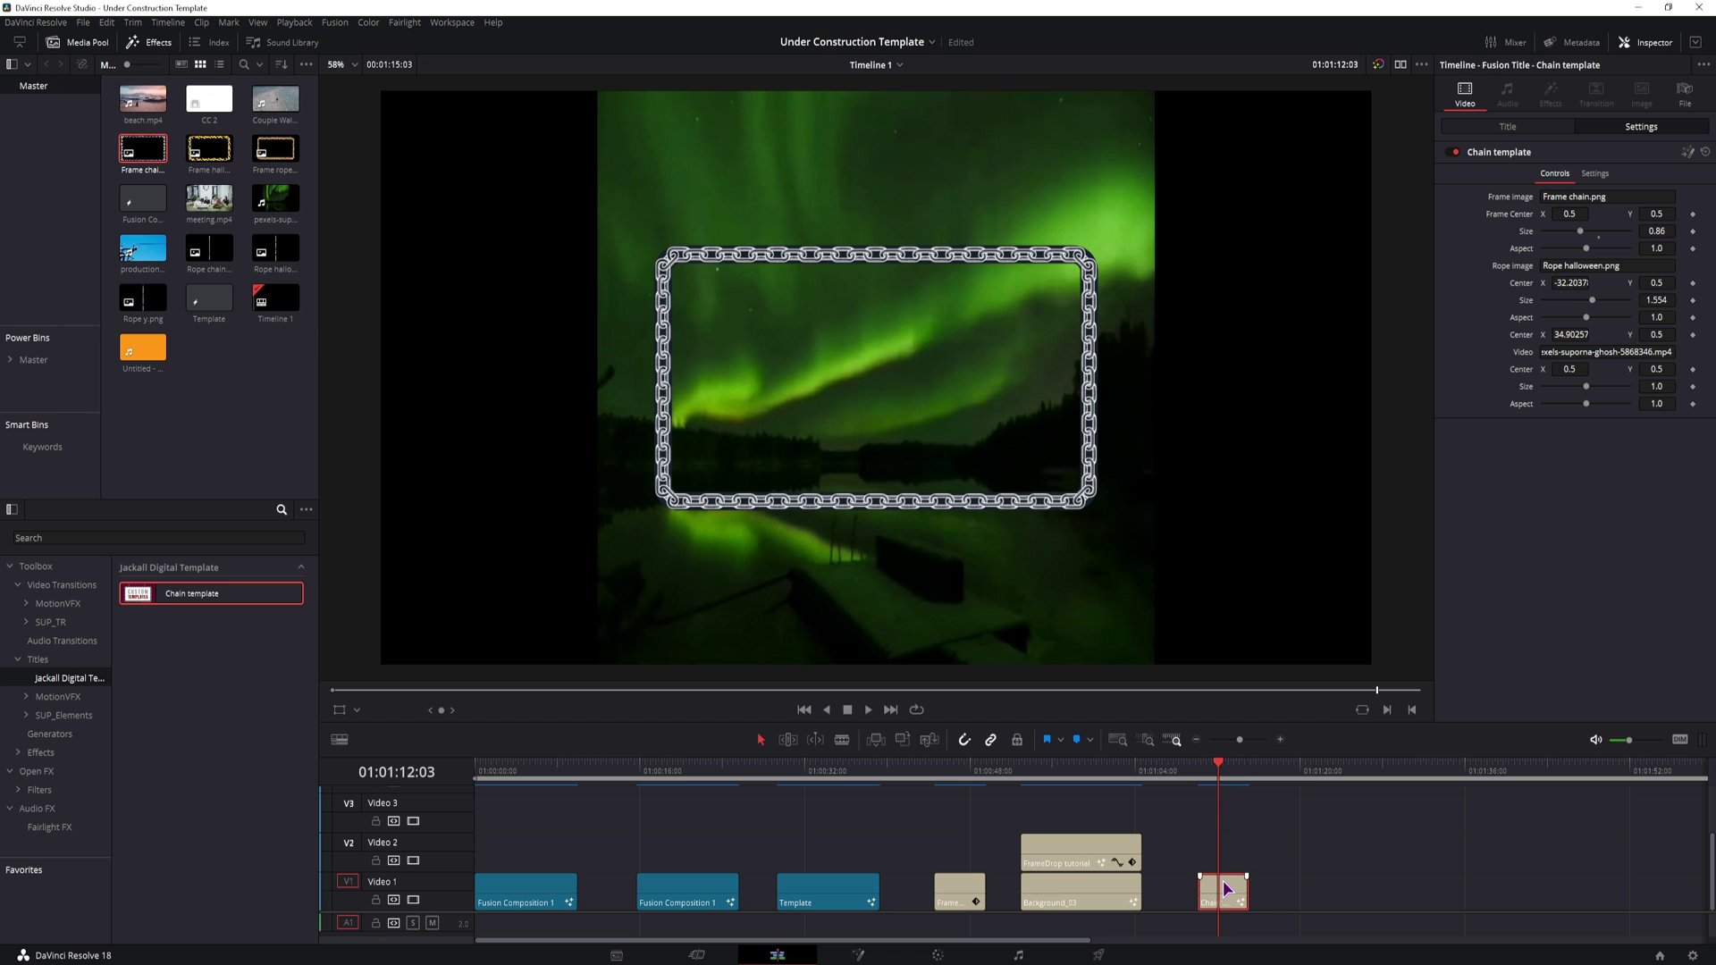
Step: Try adding JD tut.drfx by dropping it onto the Template clip's Fusion node area and onto the Edit page
click(829, 775)
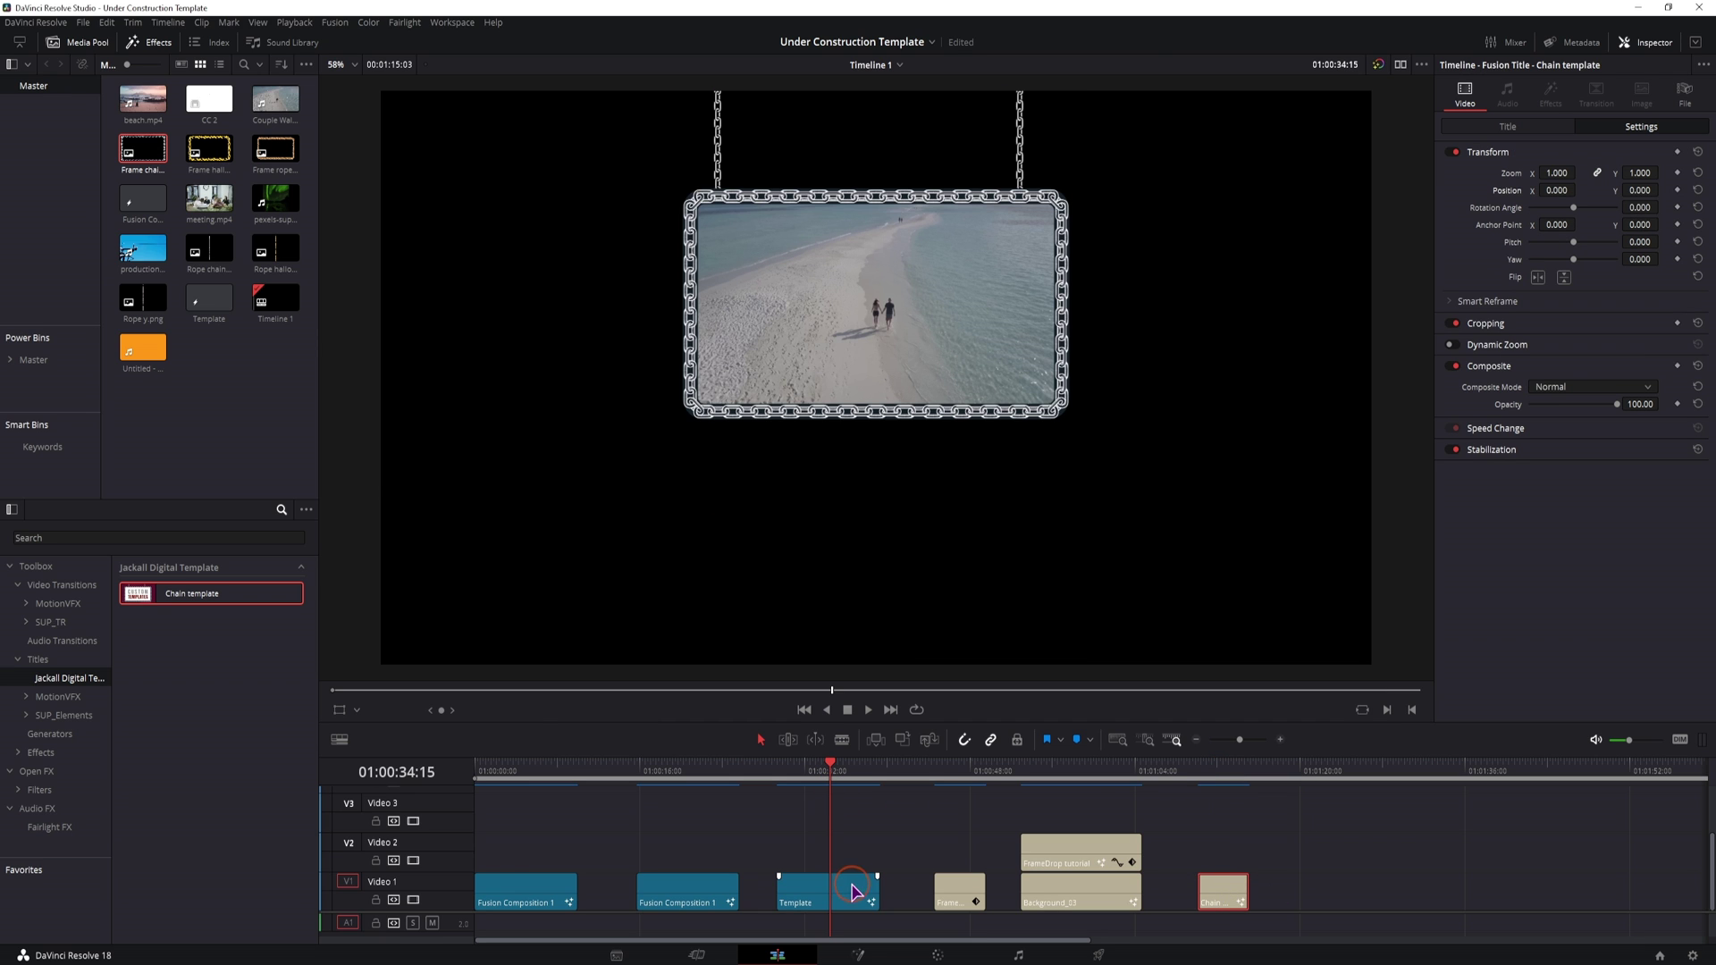
click(821, 957)
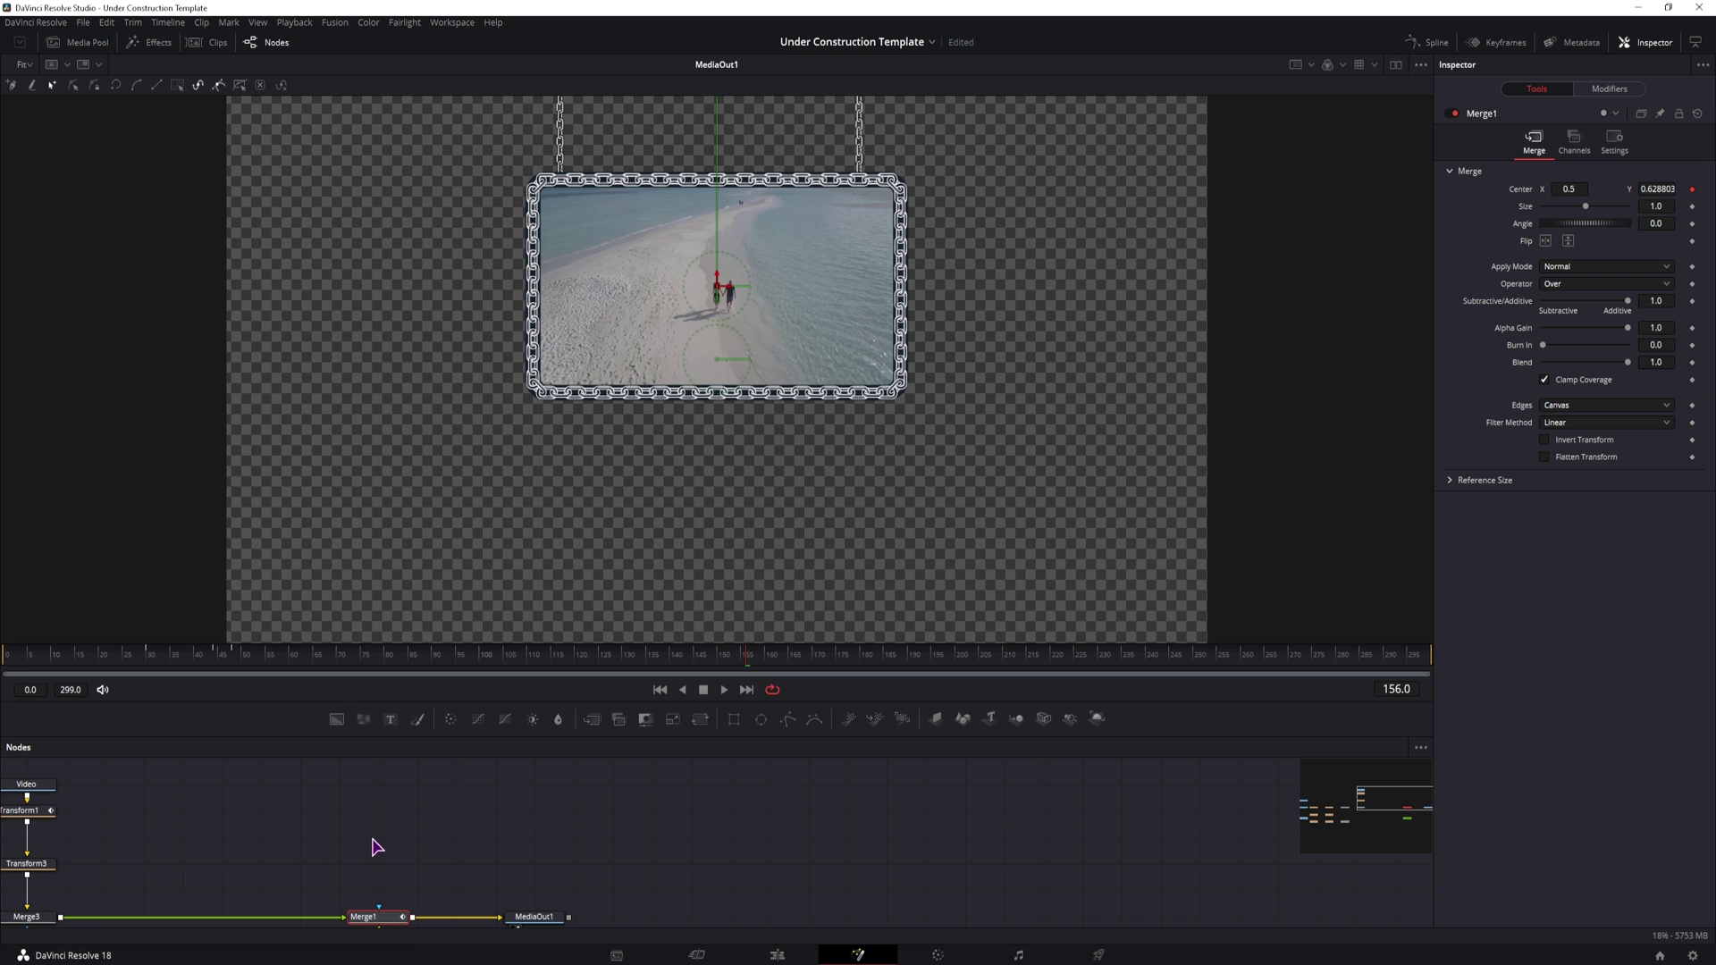
key(alt+Tab)
drag(771, 768, 329, 816)
click(898, 506)
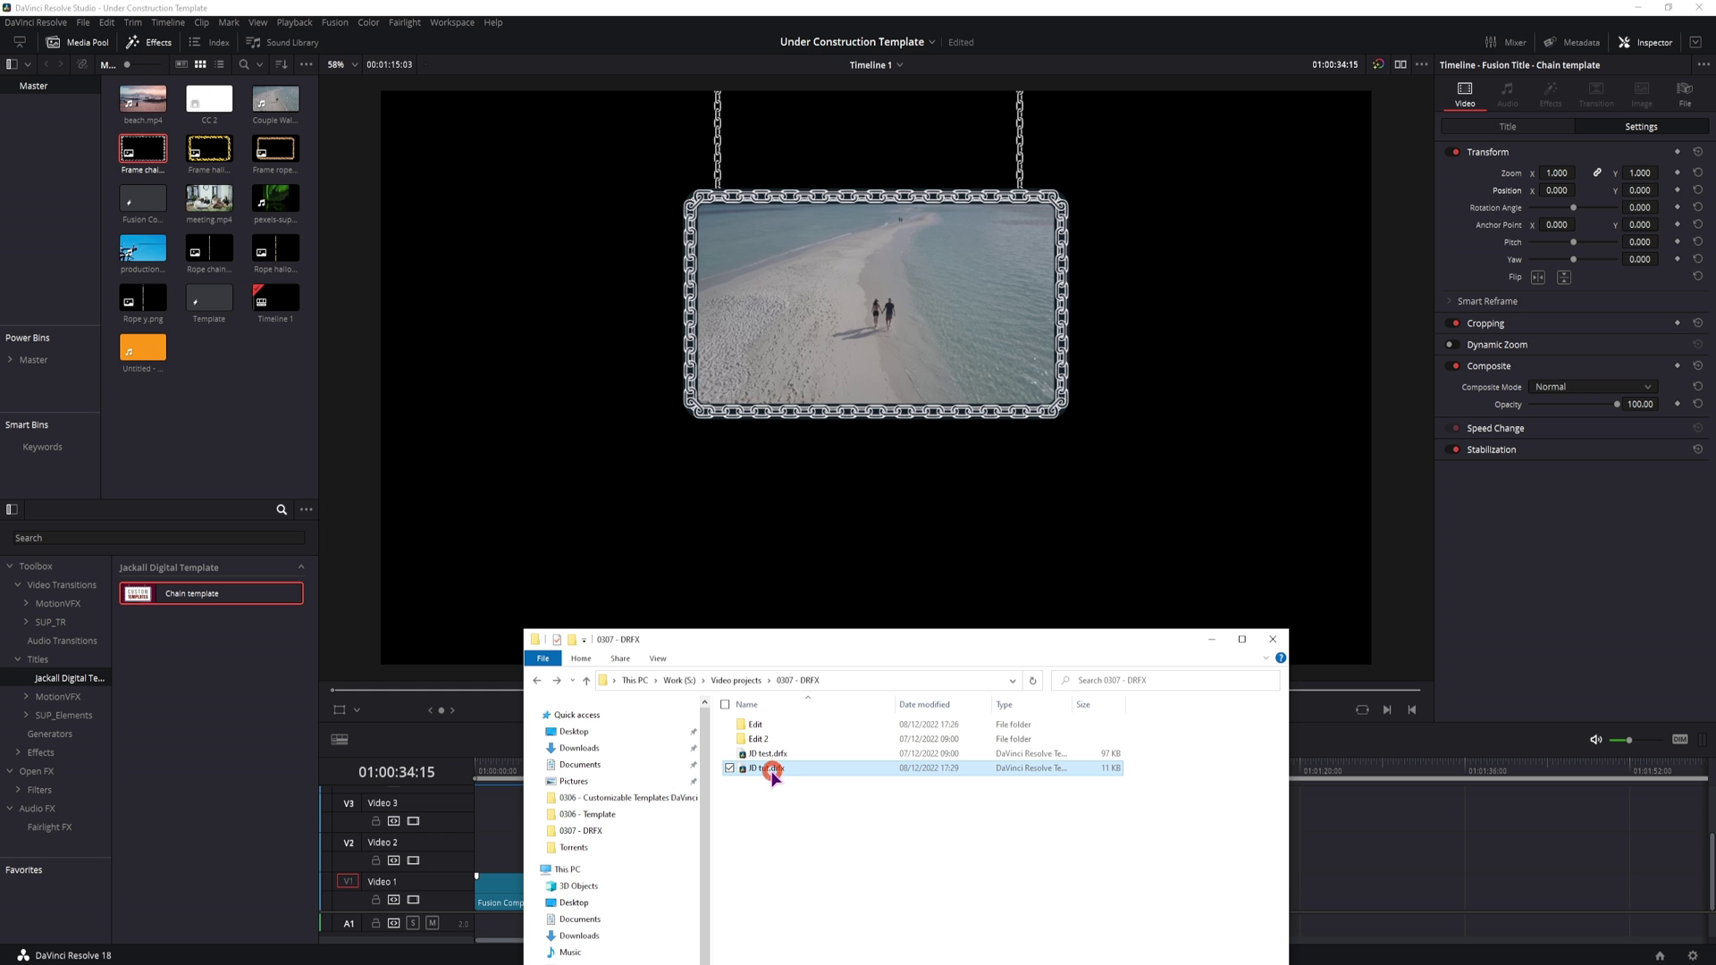
drag(689, 661, 231, 420)
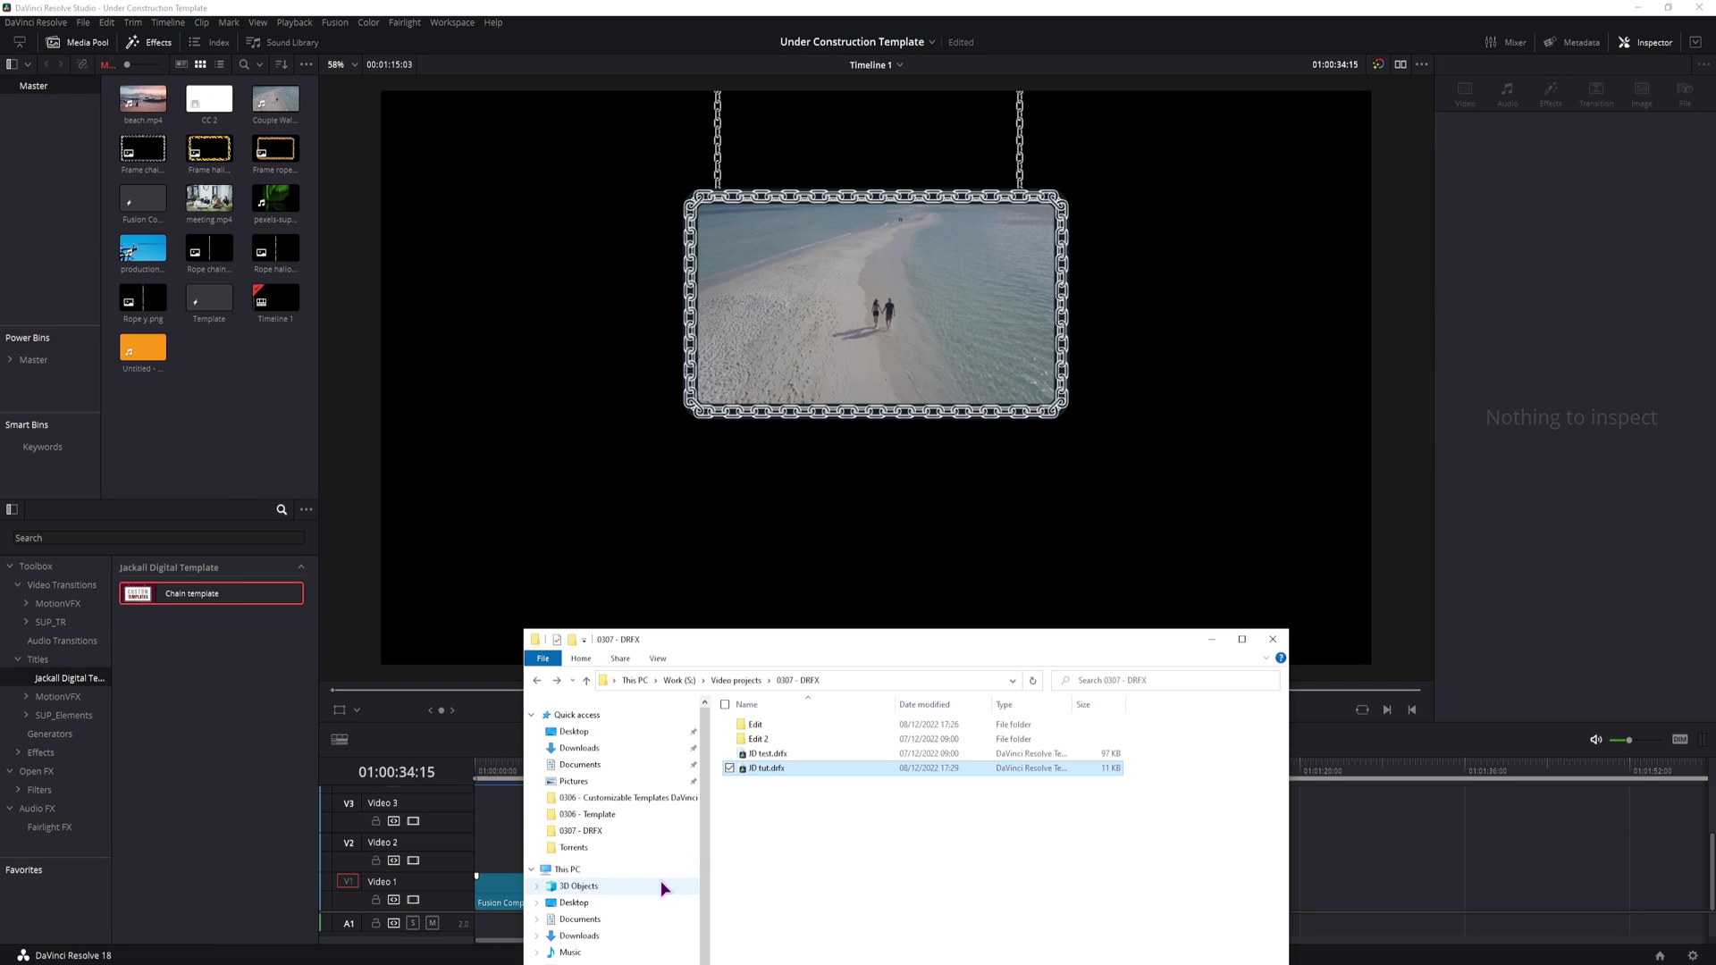
drag(758, 768, 500, 830)
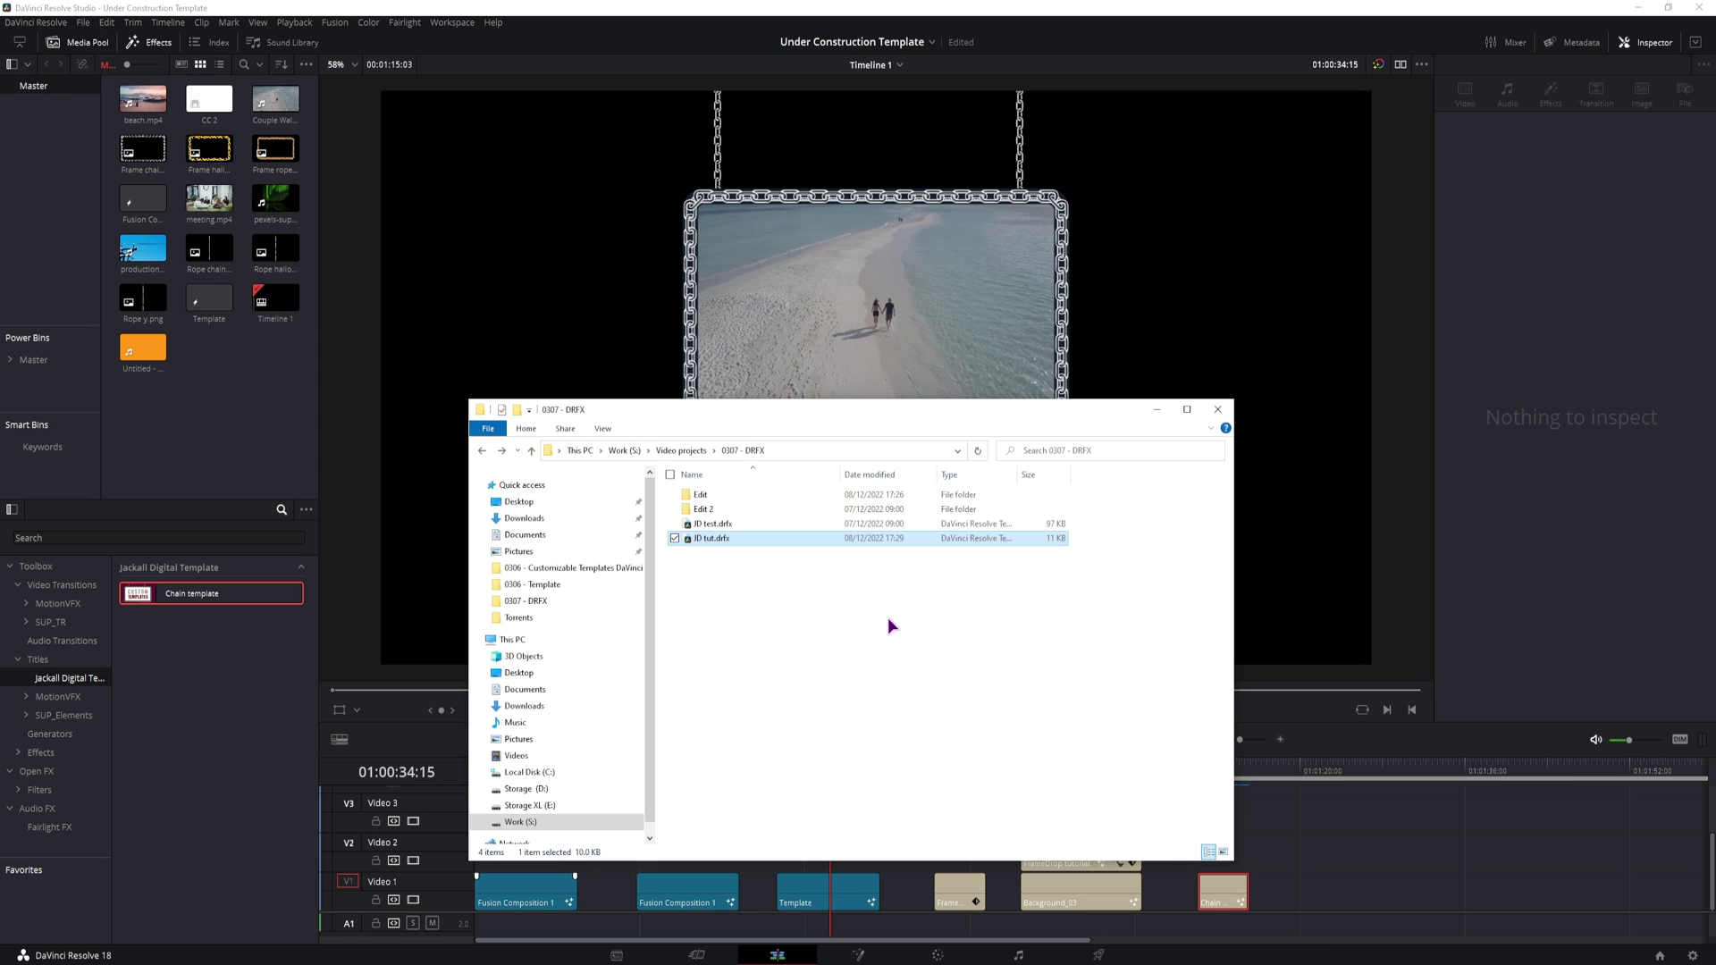
Step: Install the JD tut.drfx template bundle into the Effects Library
double_click(711, 539)
click(982, 507)
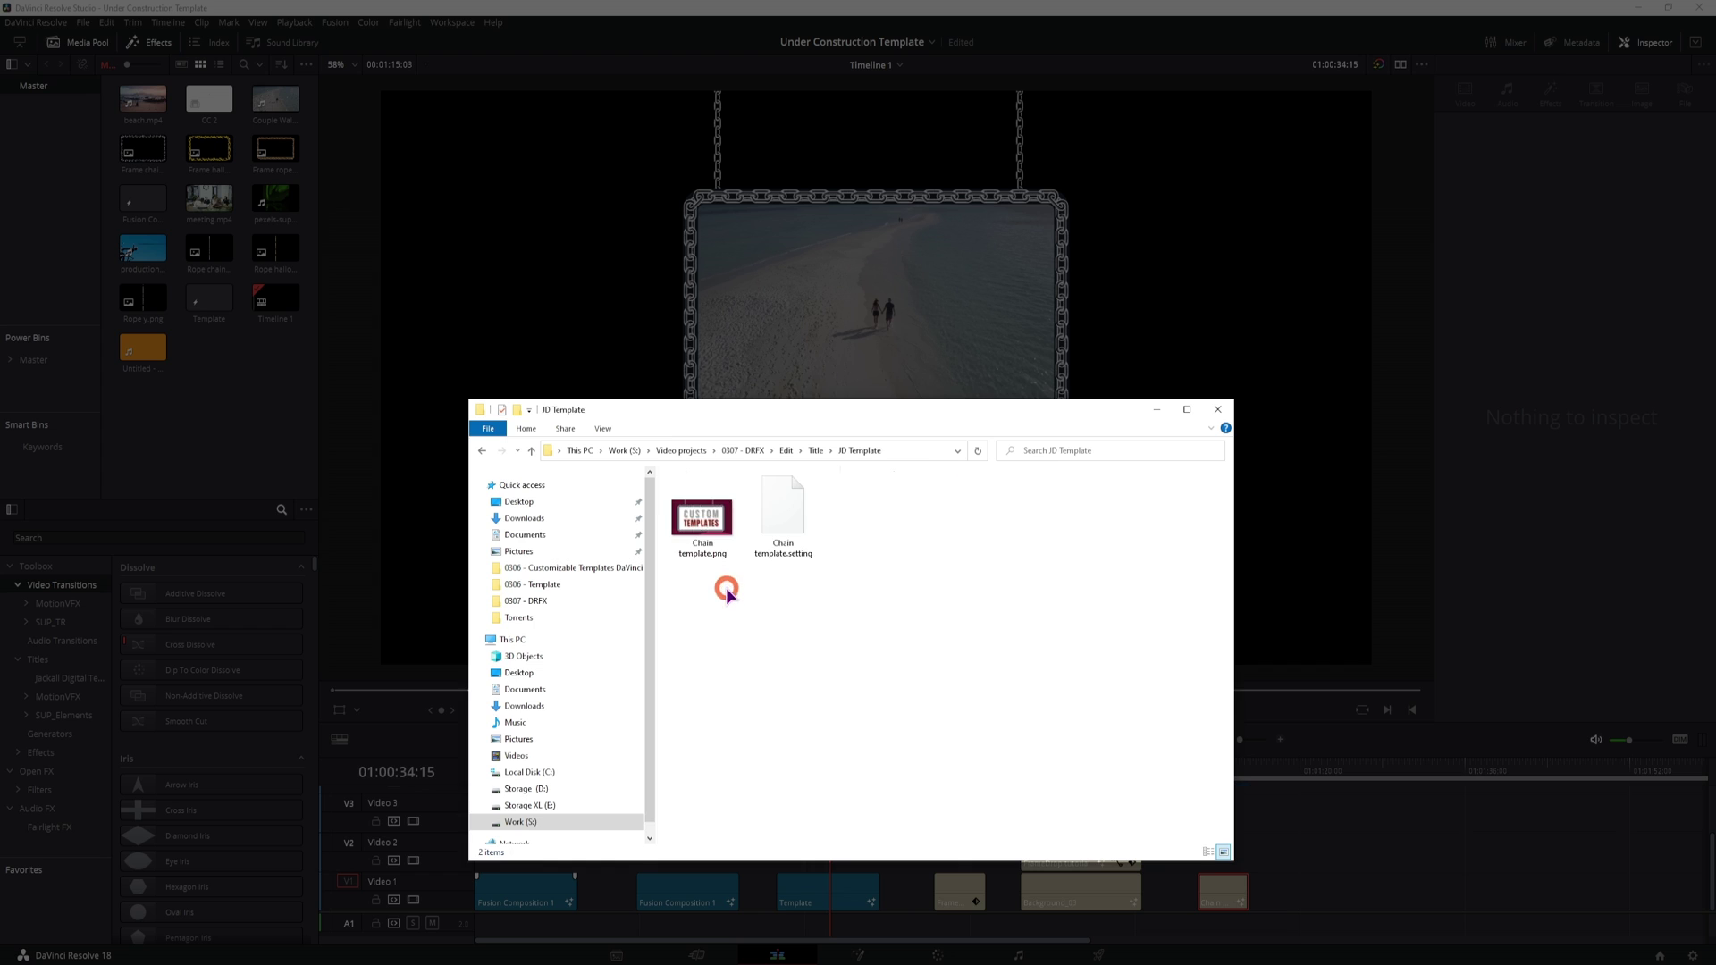
Step: Return to the 0307 - DRFX folder and permanently delete JD test.drfx and JD tut.drfx
key(alt+Left)
key(alt+Left)
key(alt+Left)
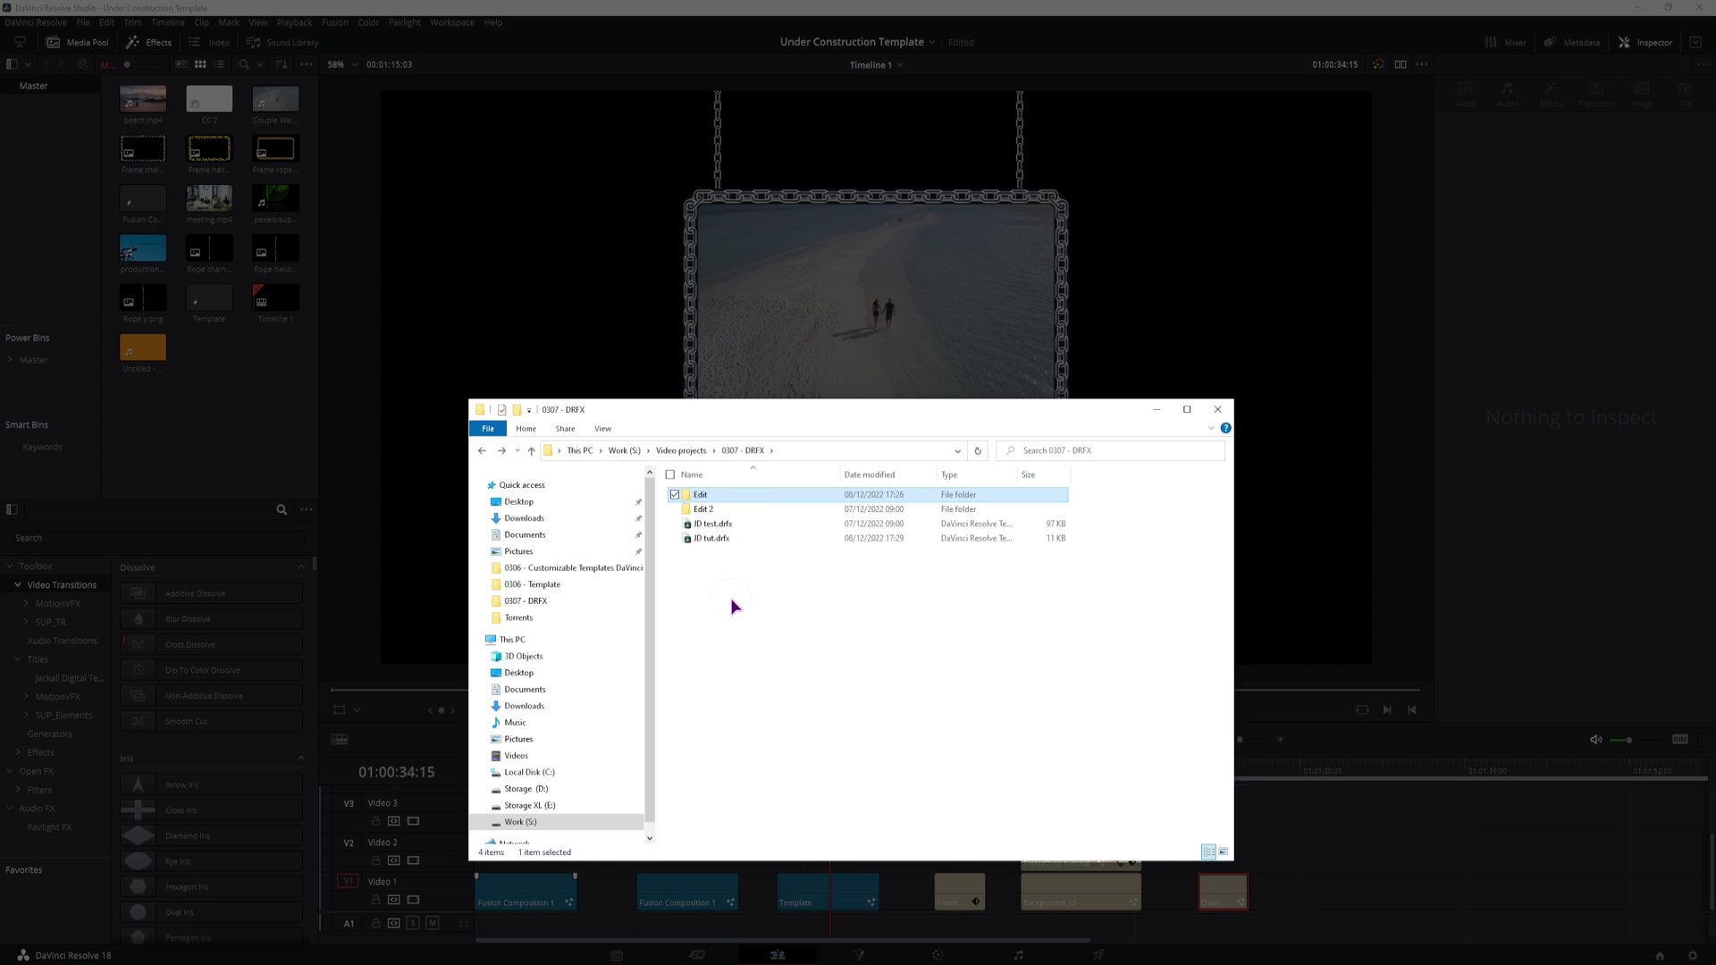
drag(752, 568, 715, 538)
key(shift+Delete)
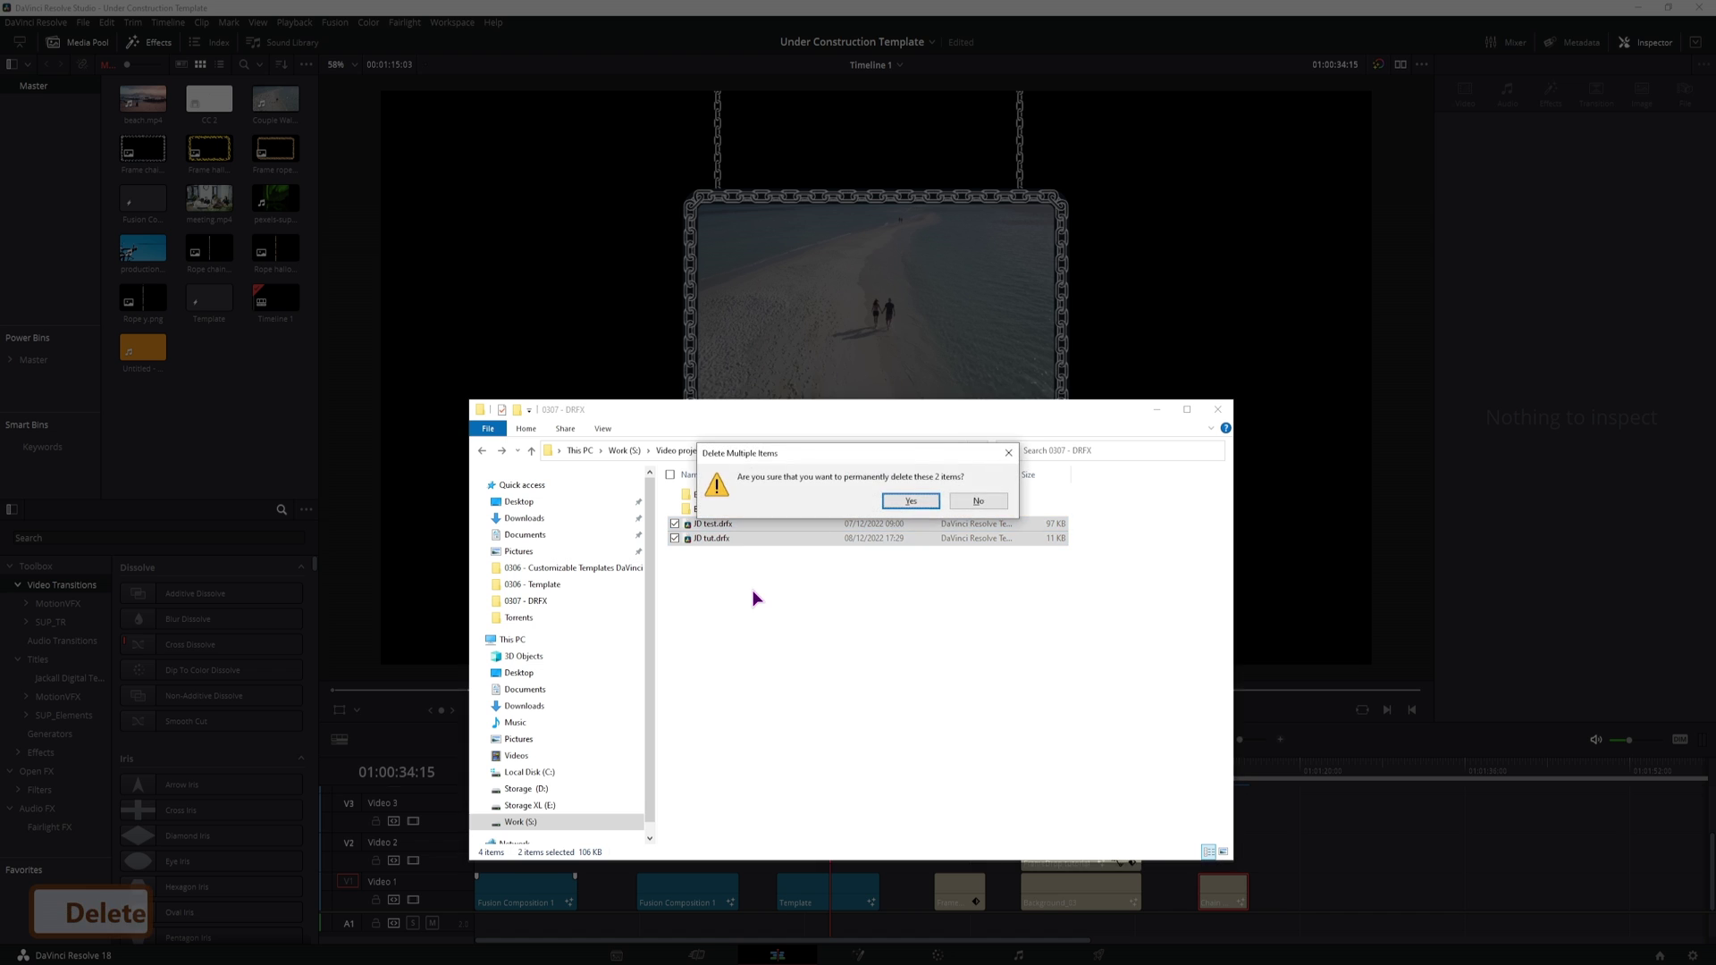
key(Return)
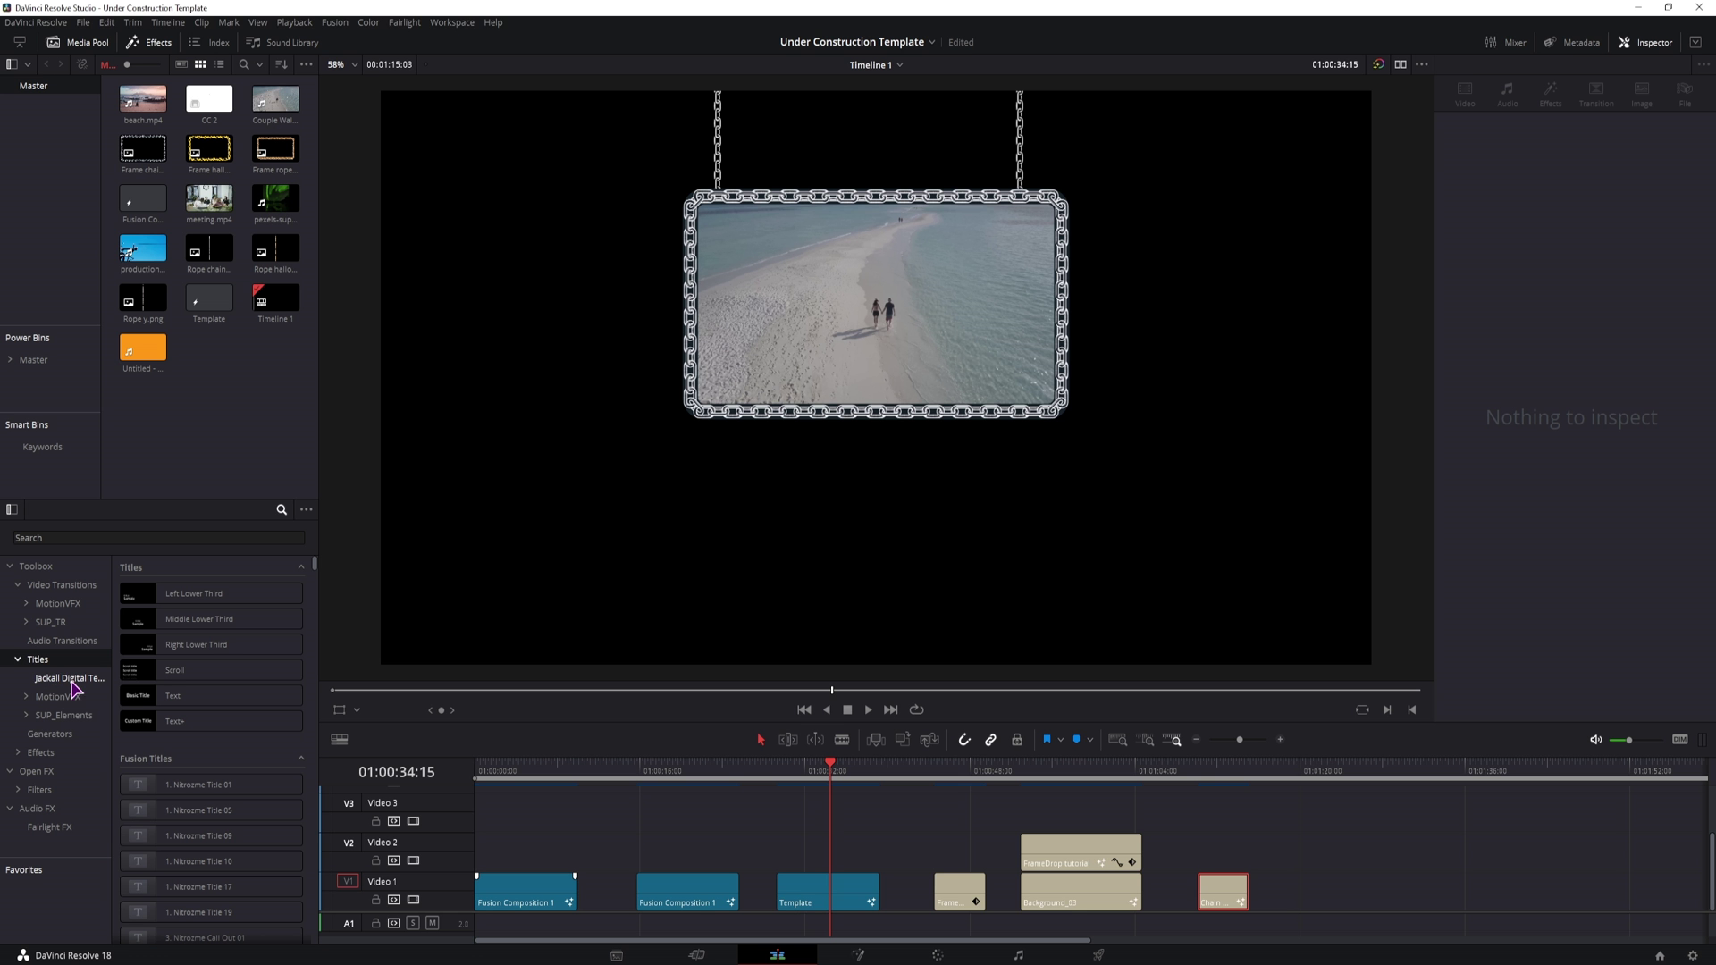
Step: Check the Titles category in the Effects Library and open the Template clip on the Fusion page
click(50, 679)
click(43, 662)
click(847, 890)
click(858, 955)
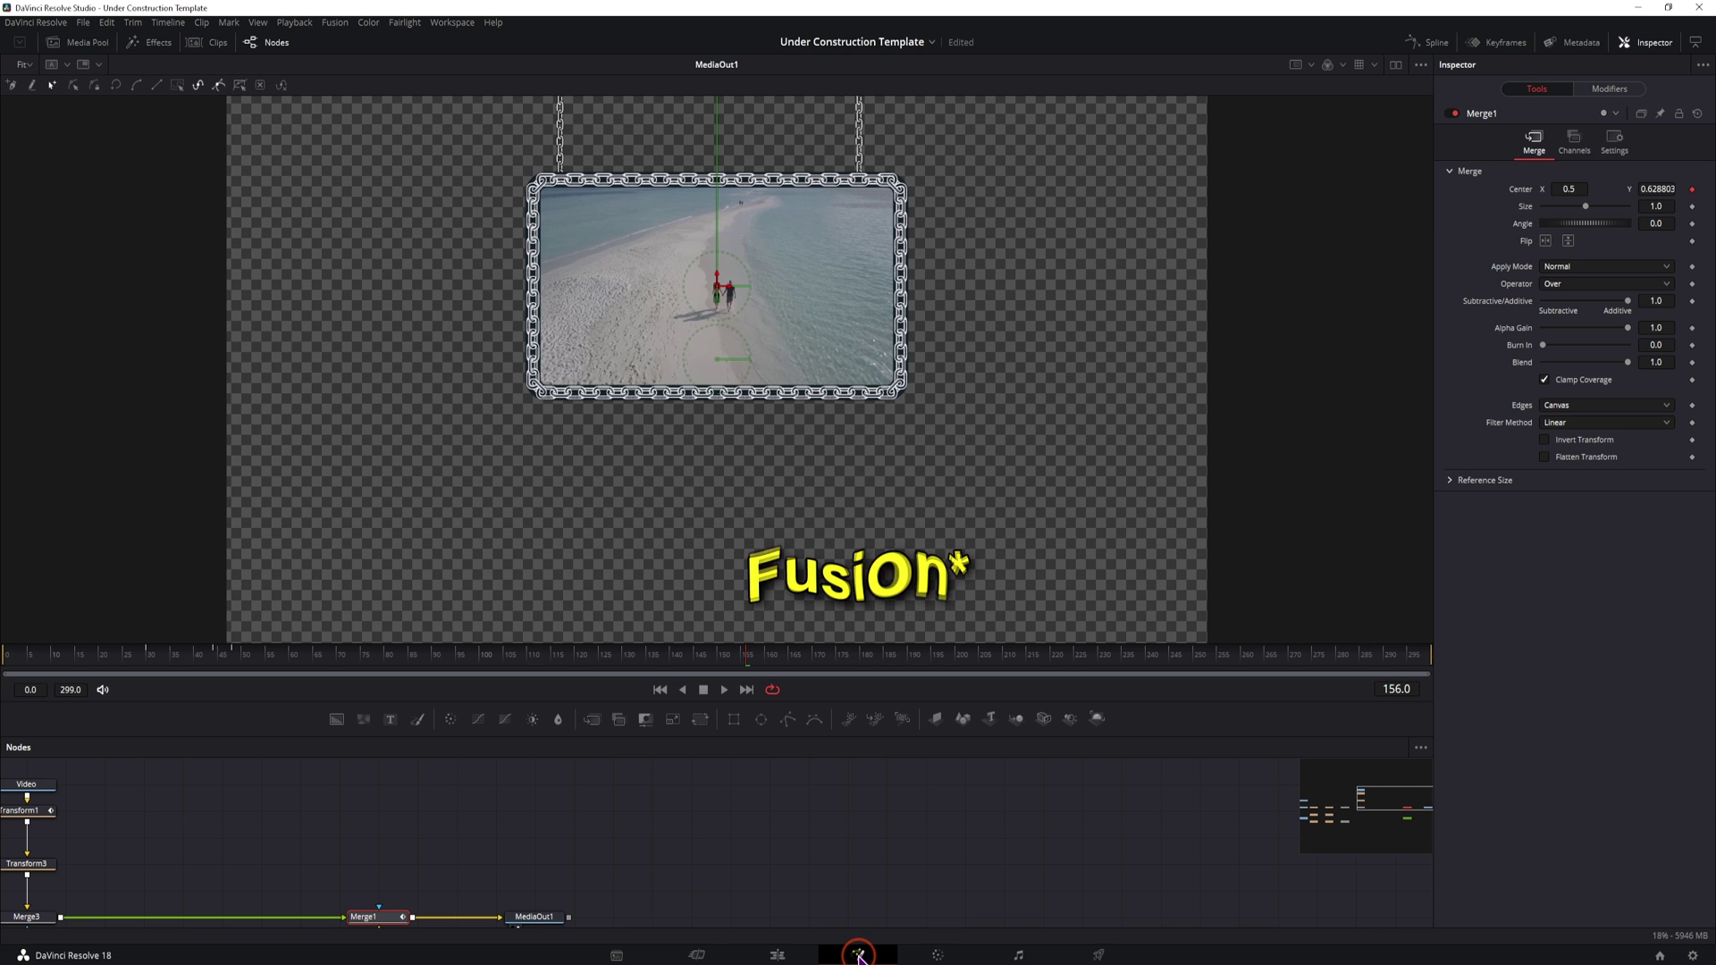
Step: Create a macro from the Merge1 node, start saving it as a group, and inspect the default Macros folder path
right_click(389, 913)
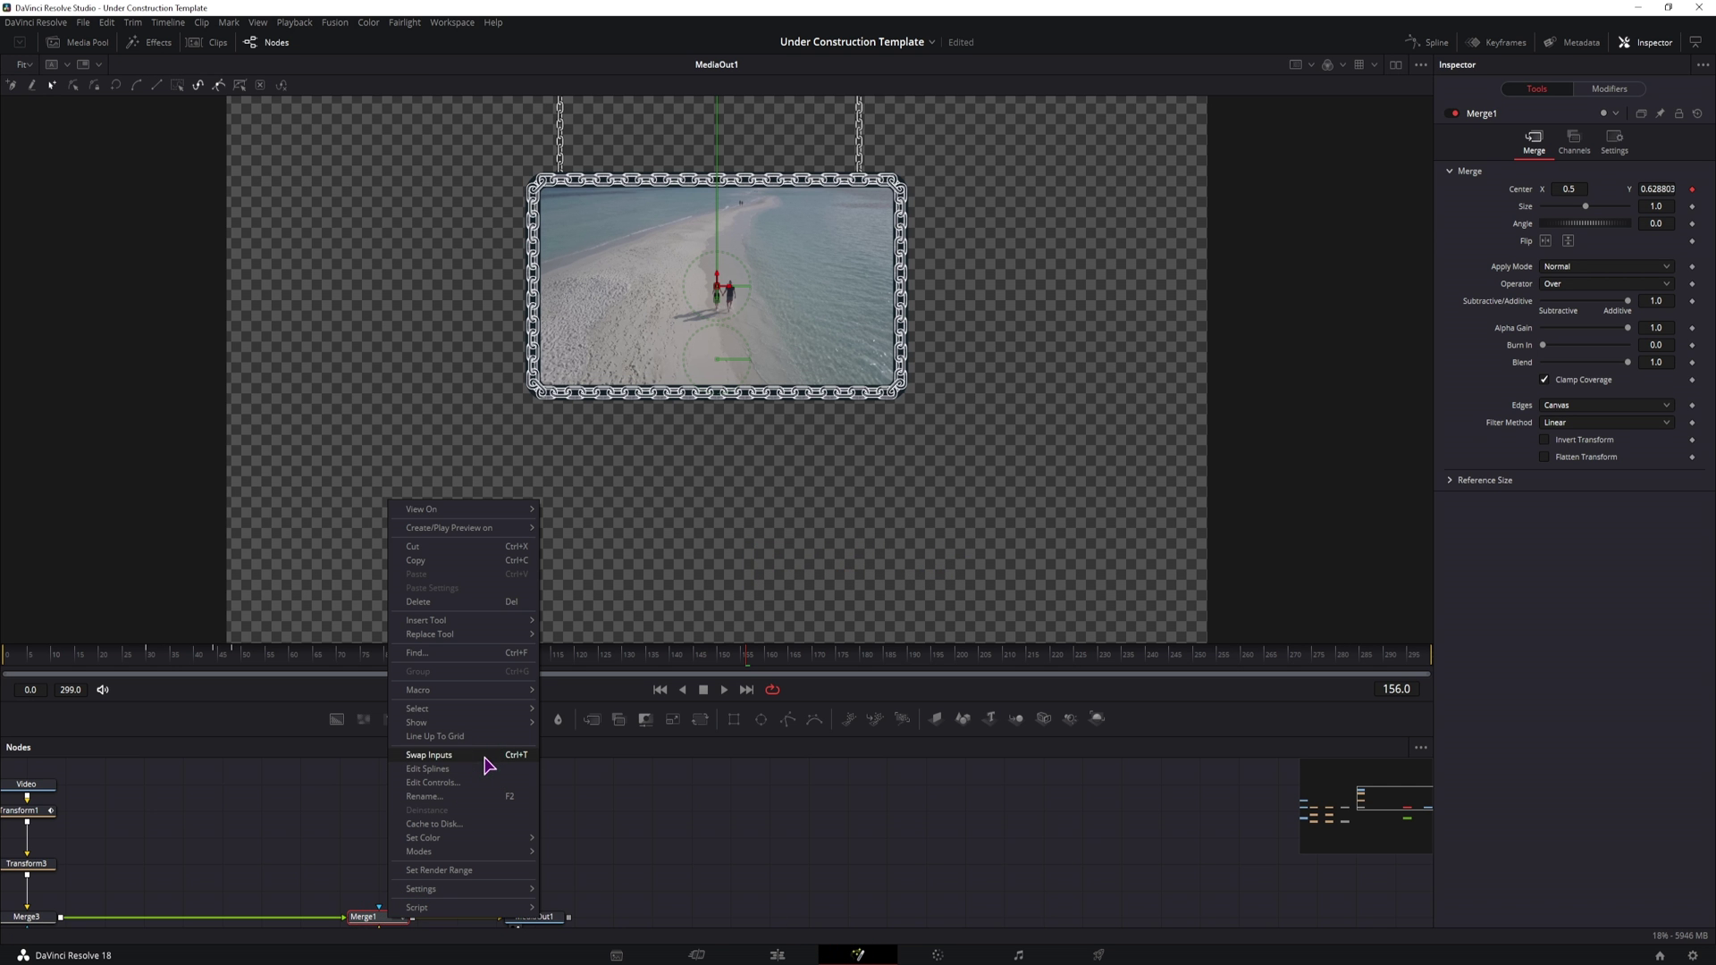
mouse_move(509, 690)
click(597, 691)
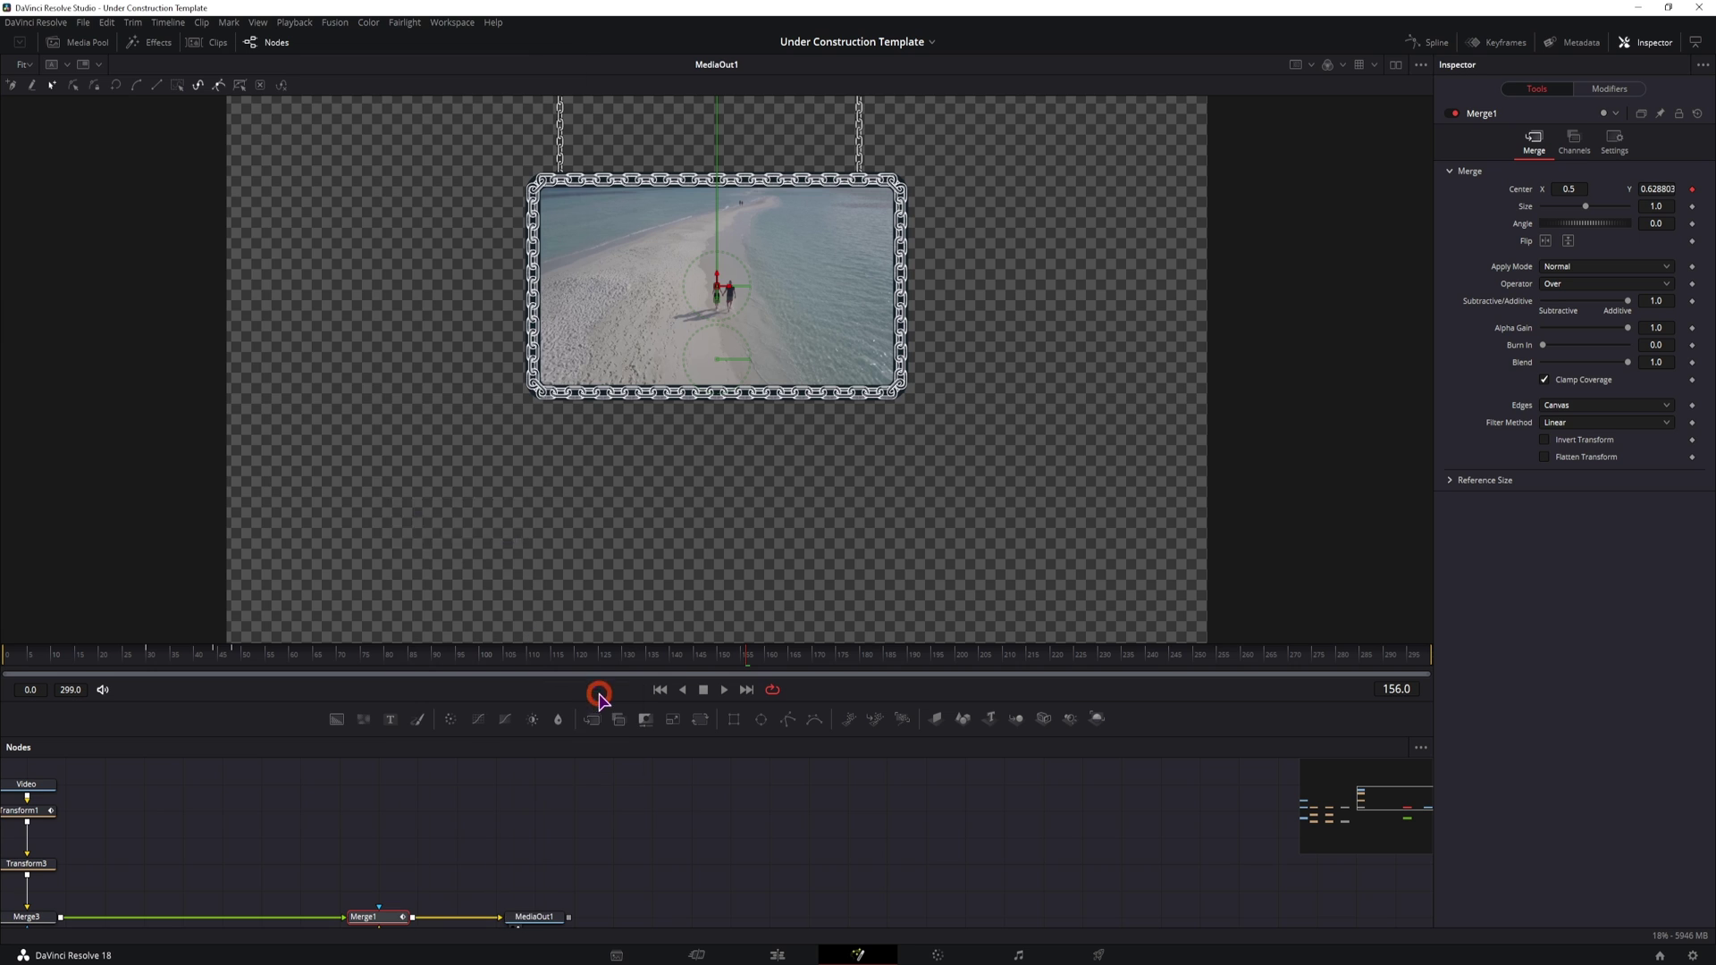
click(85, 79)
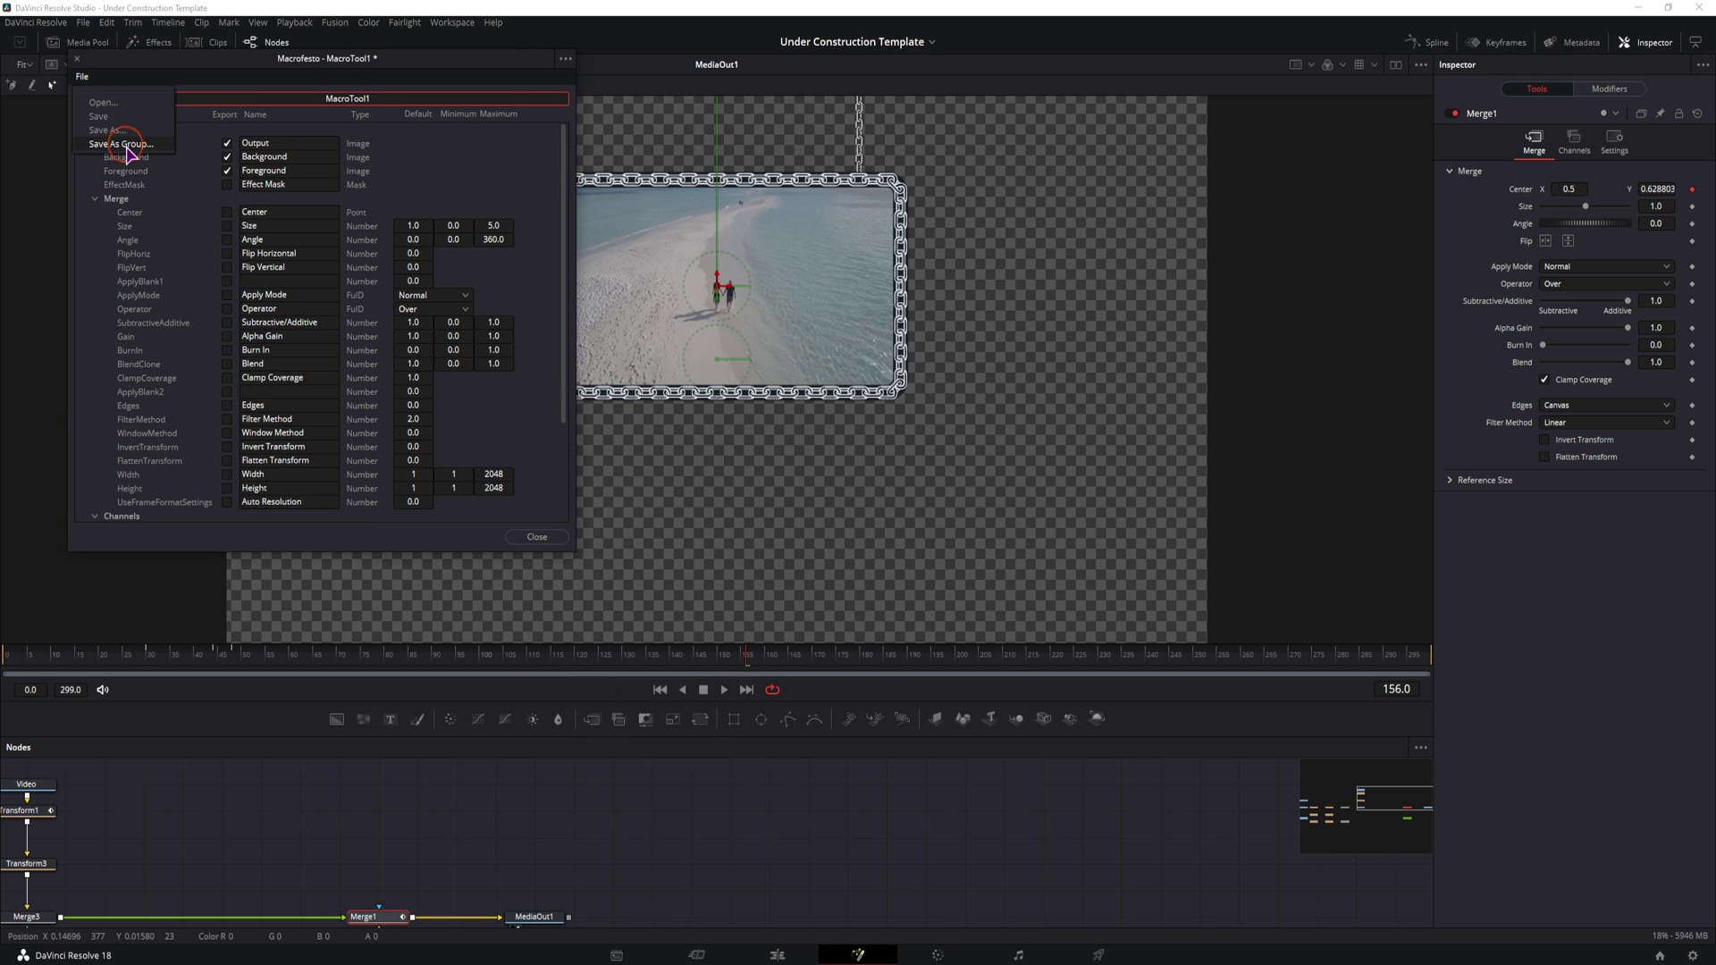
click(128, 146)
click(912, 323)
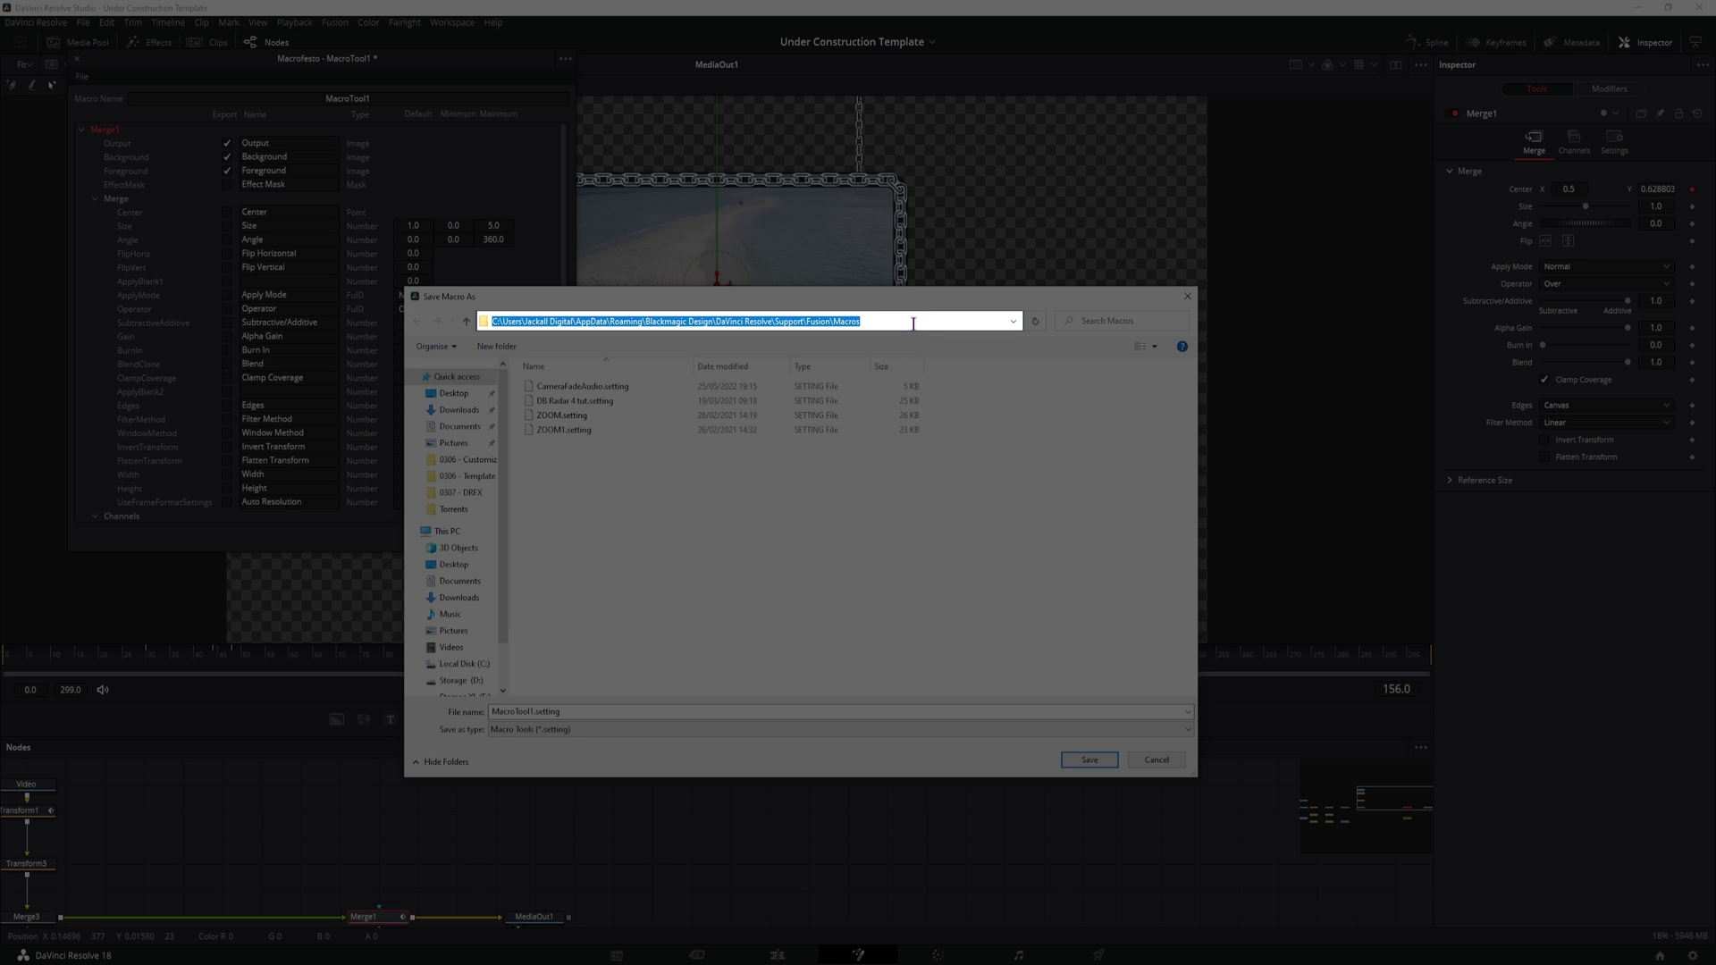
key(ctrl)
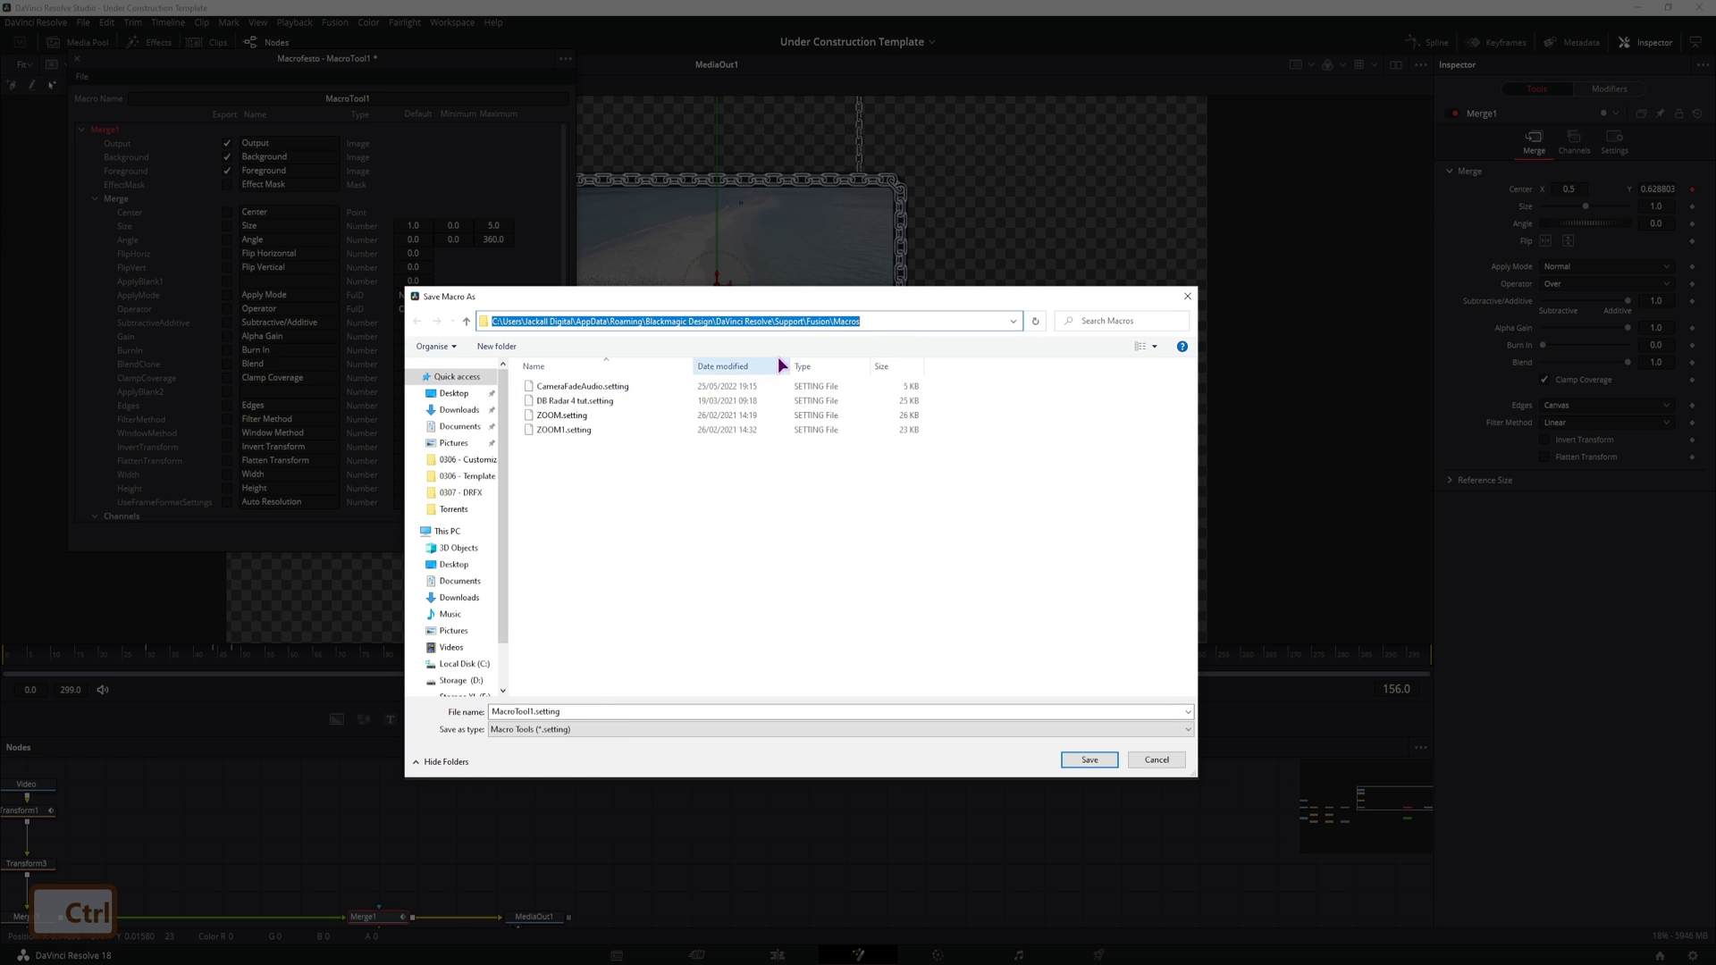
click(653, 438)
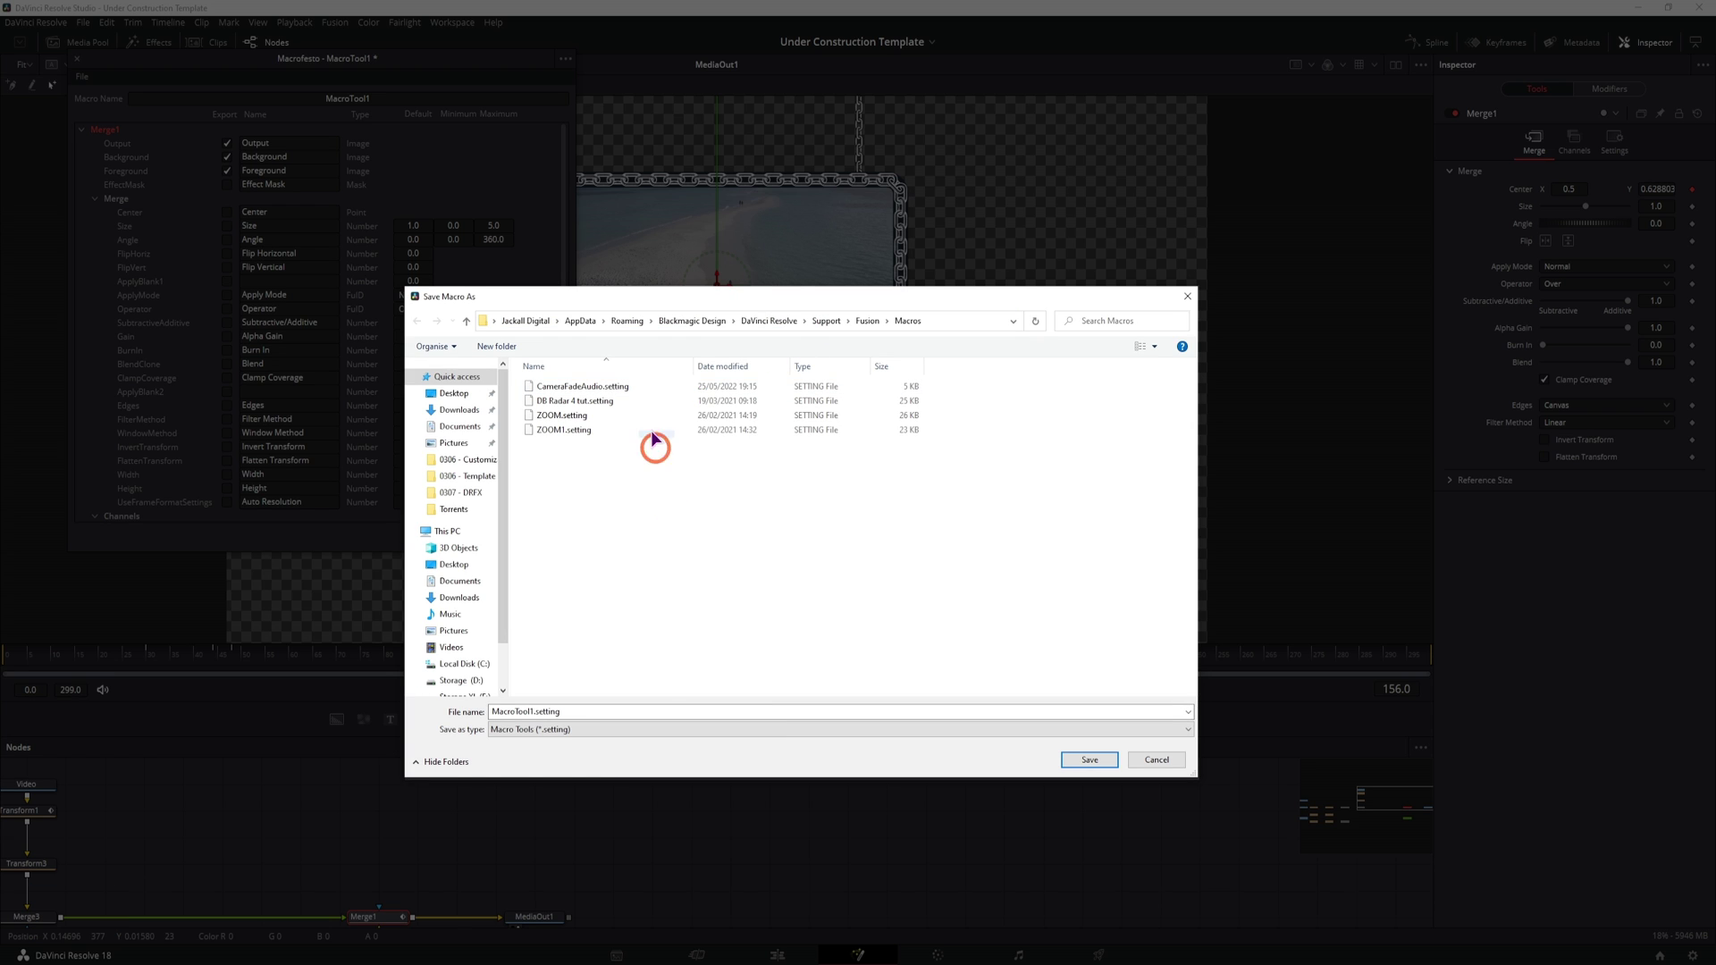
Step: Browse from the Macros folder to Fusion's Templates\Edit folder, copy its path, and cancel saving the macro
click(856, 321)
double_click(561, 634)
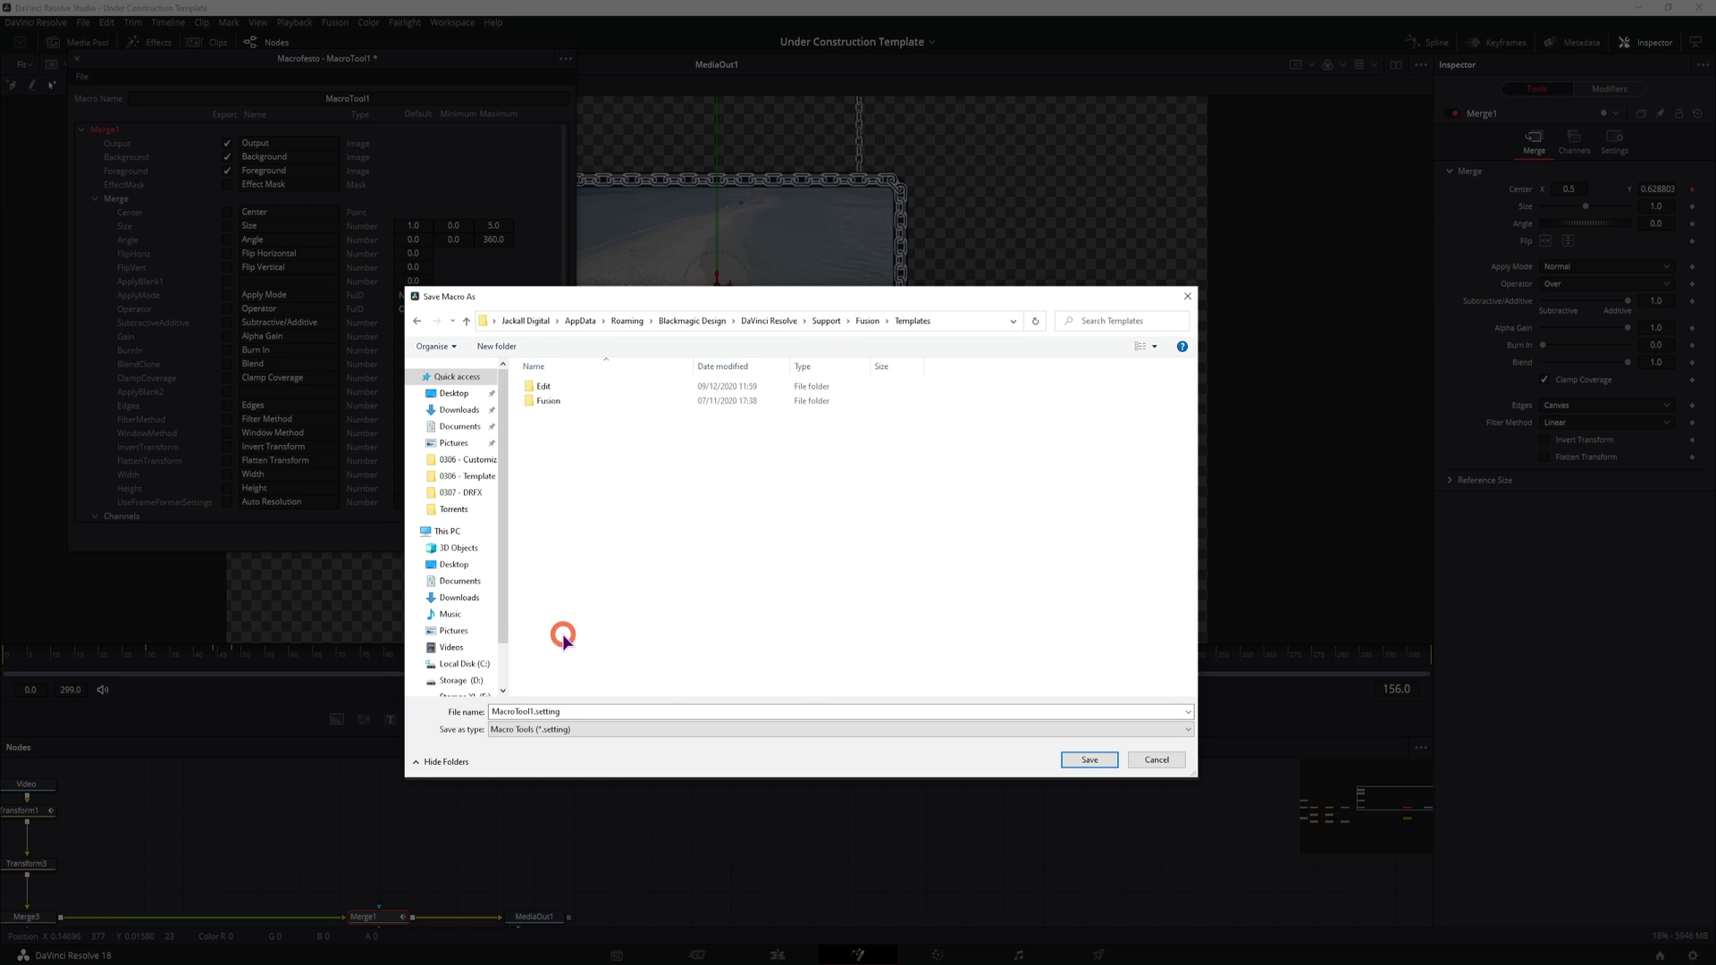
double_click(561, 388)
click(968, 320)
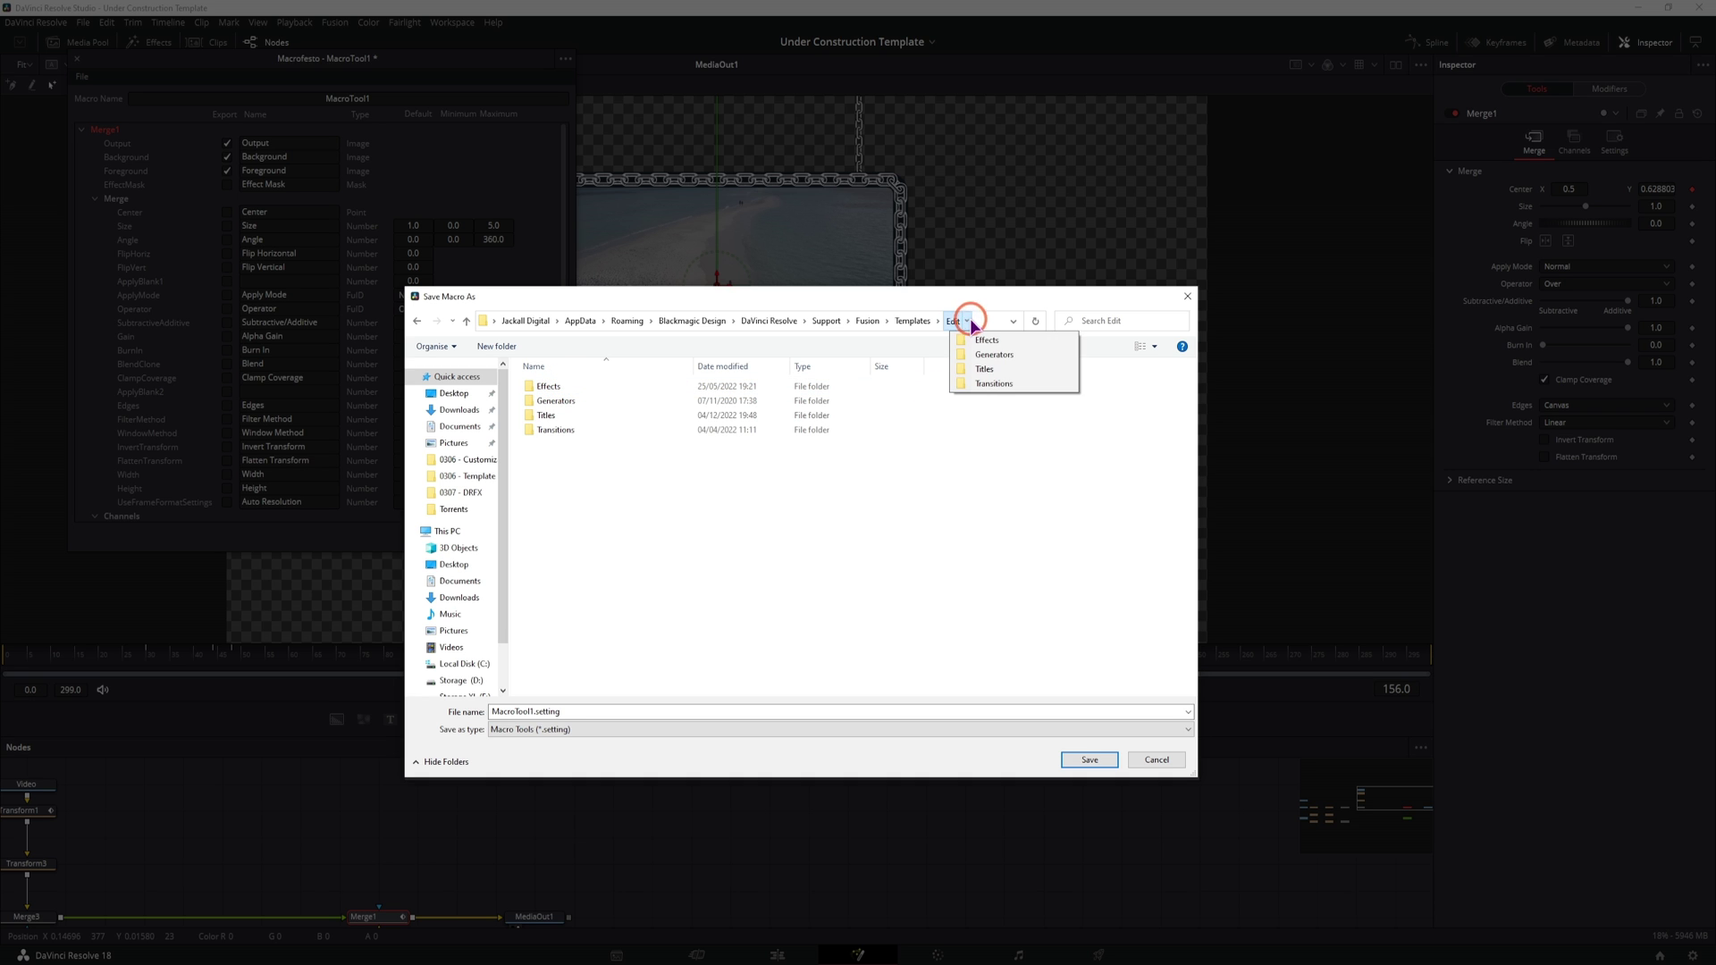
click(984, 319)
key(ctrl+c)
click(1151, 760)
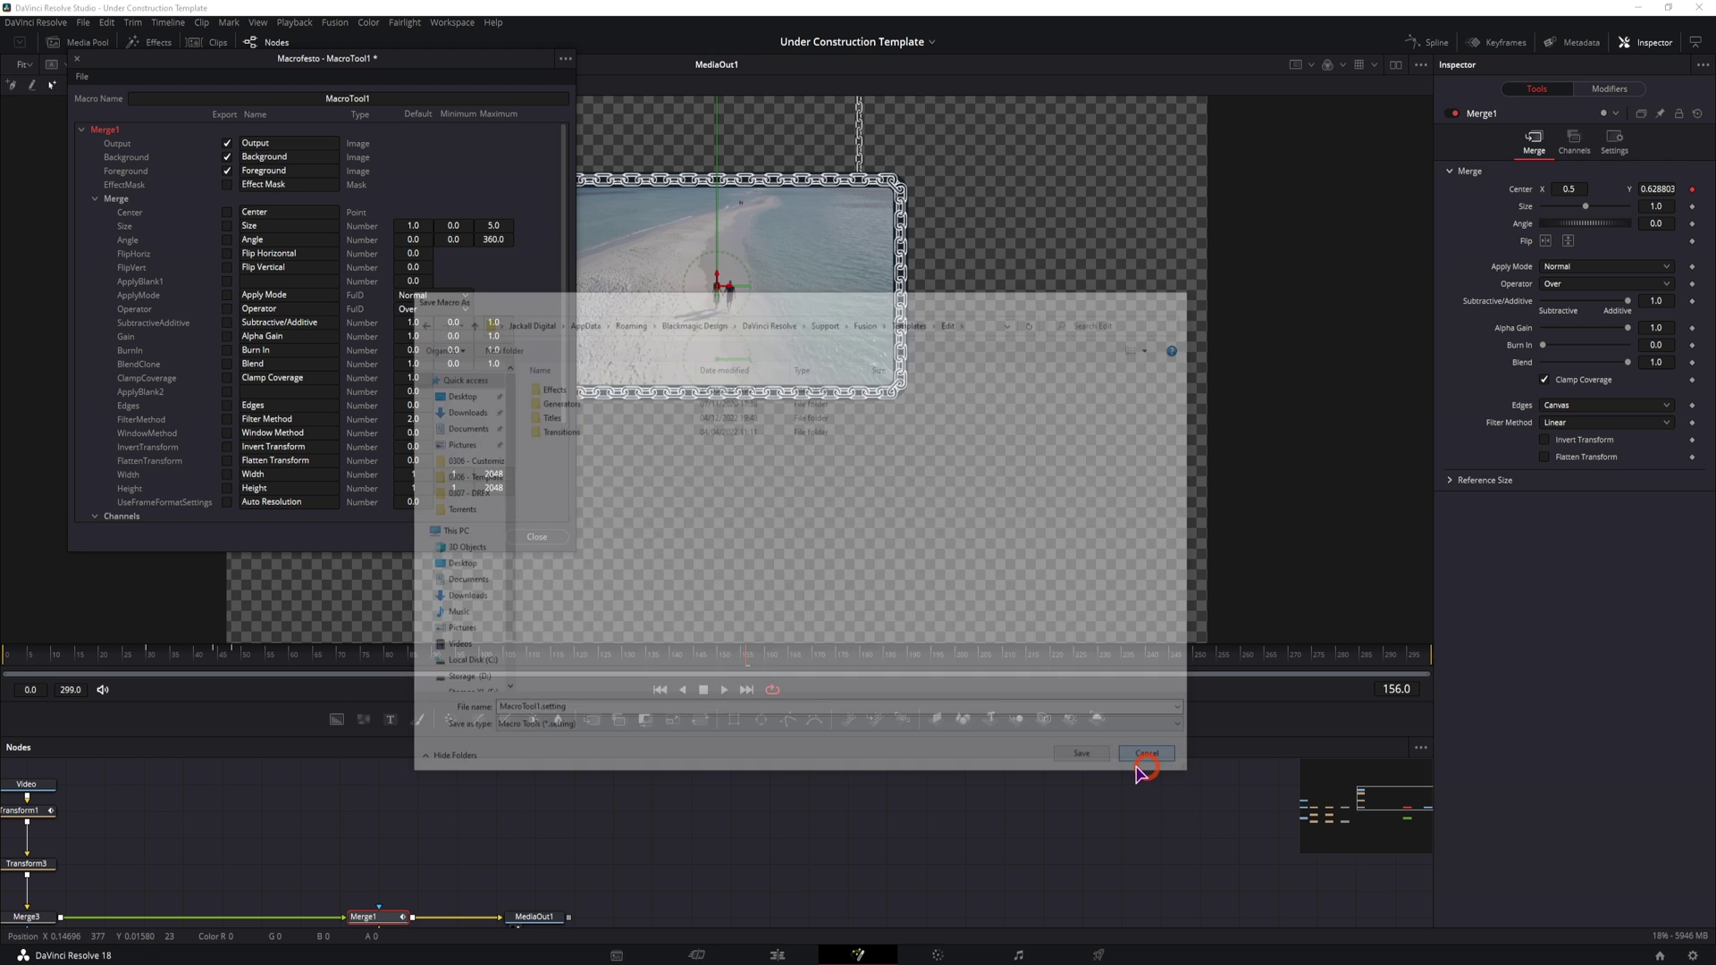
Step: Open the copied Edit folder path in a new File Explorer window, look inside Titles, and go up to the Templates folder
right_click(92, 961)
click(73, 904)
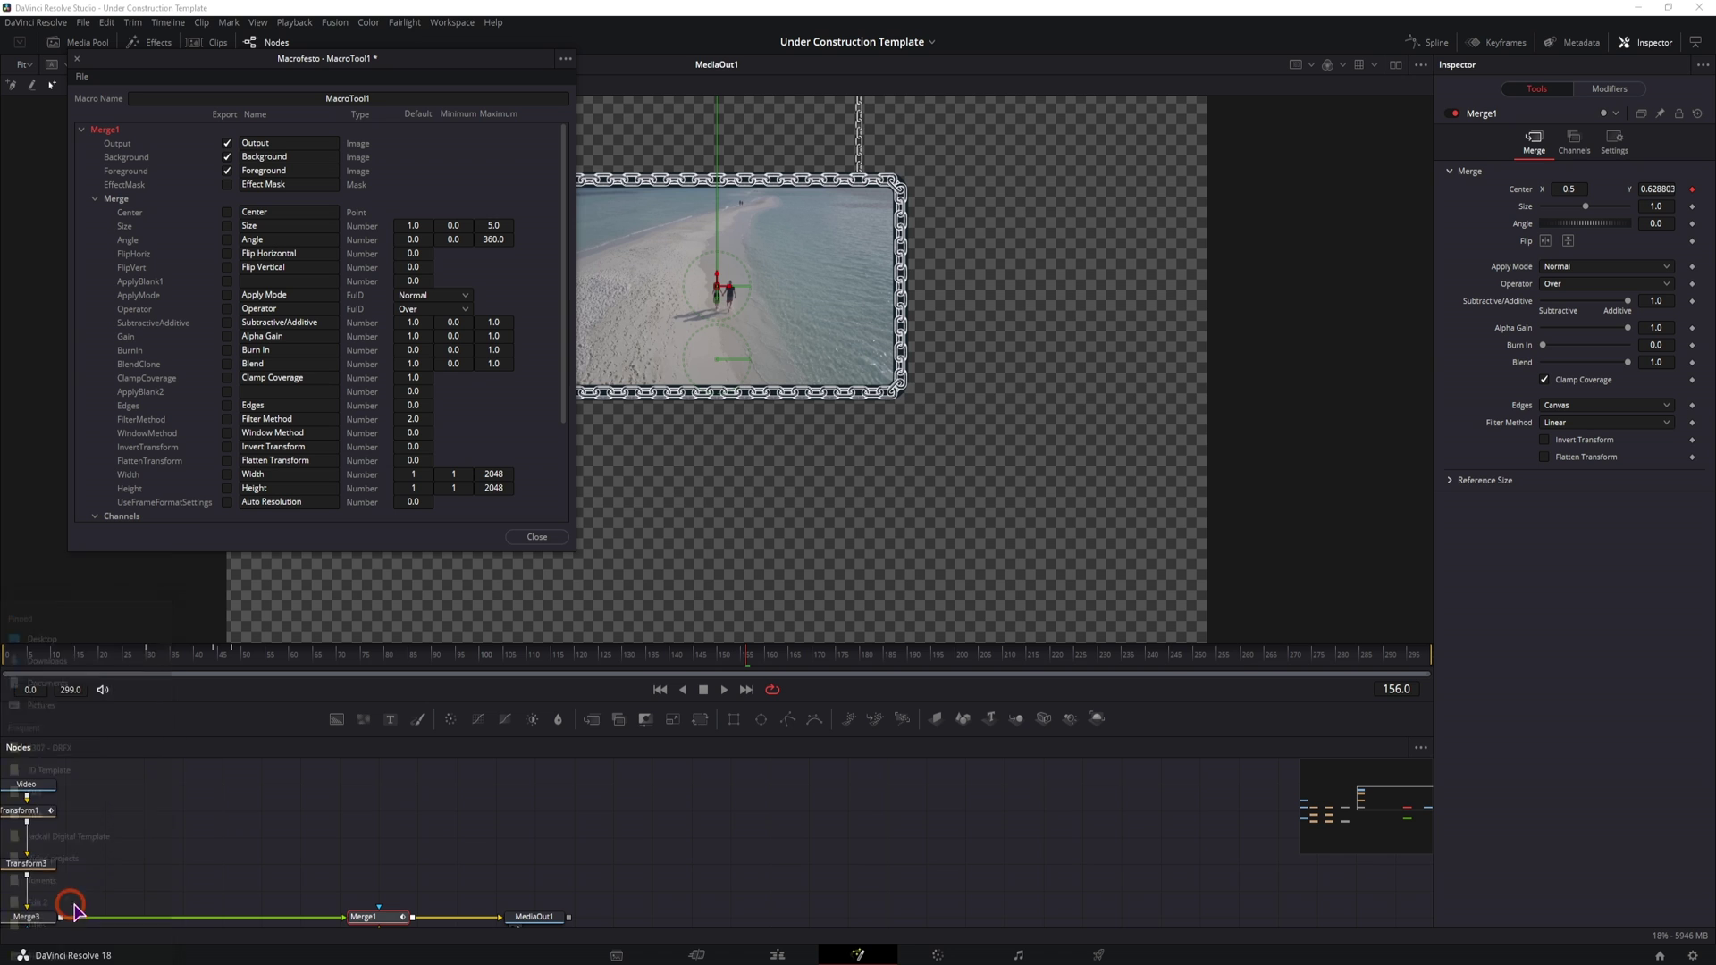
click(715, 468)
key(ctrl+v)
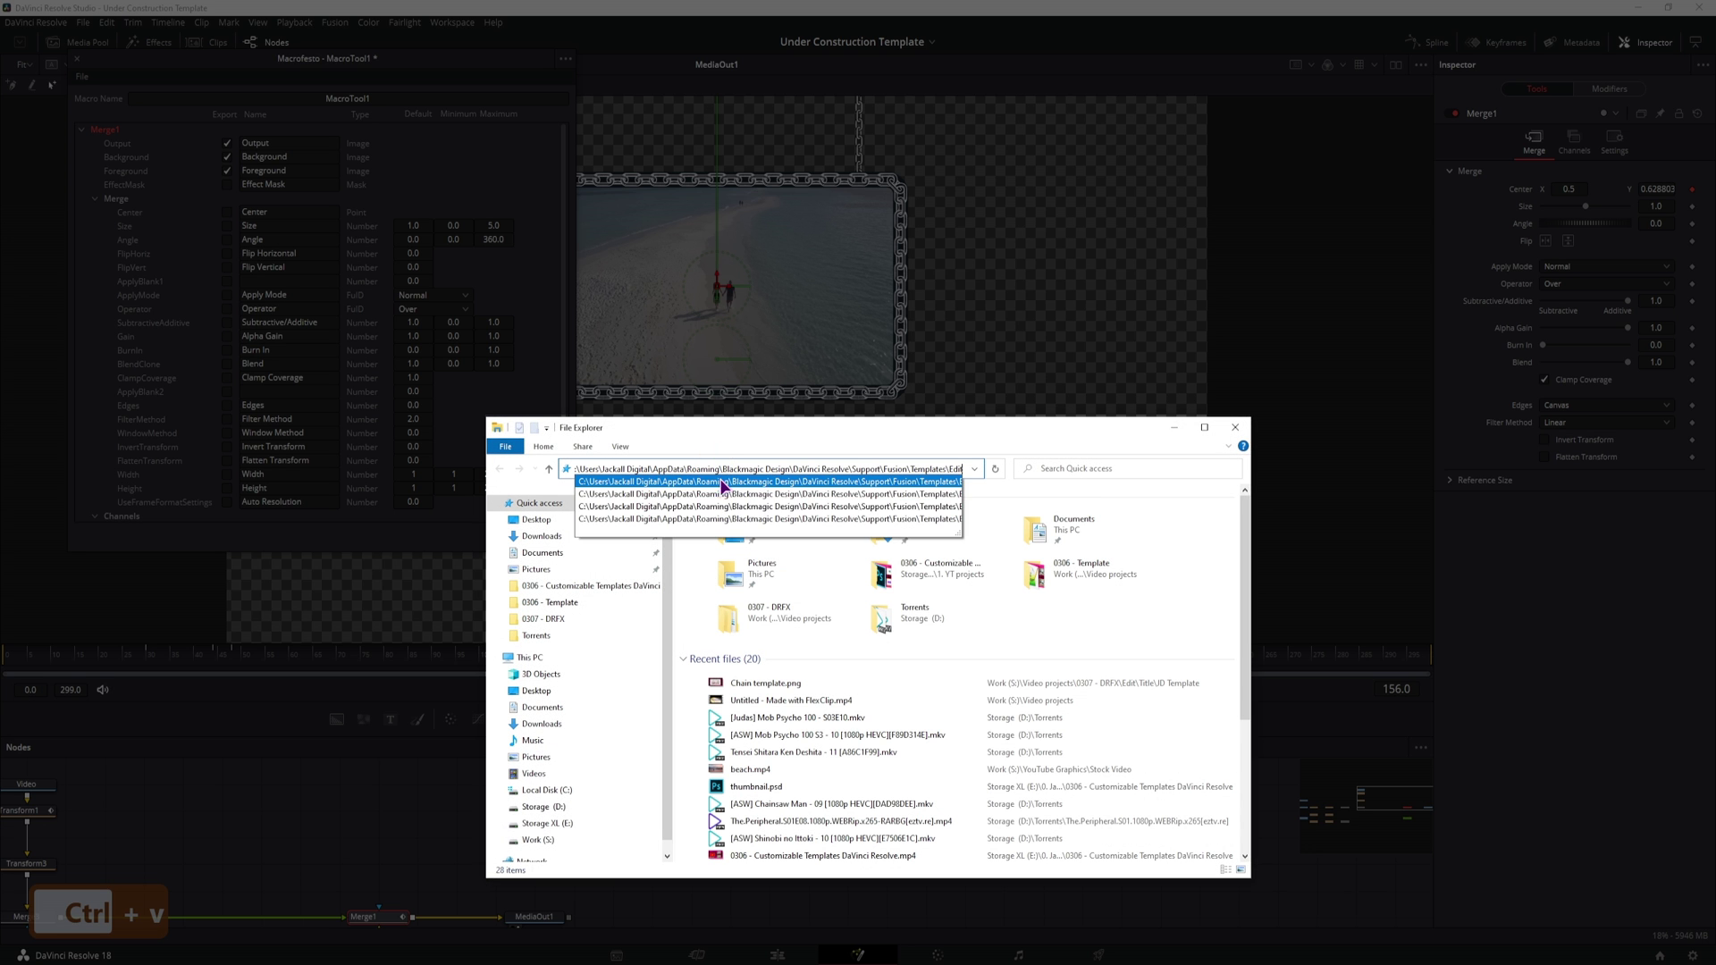
click(777, 486)
double_click(743, 555)
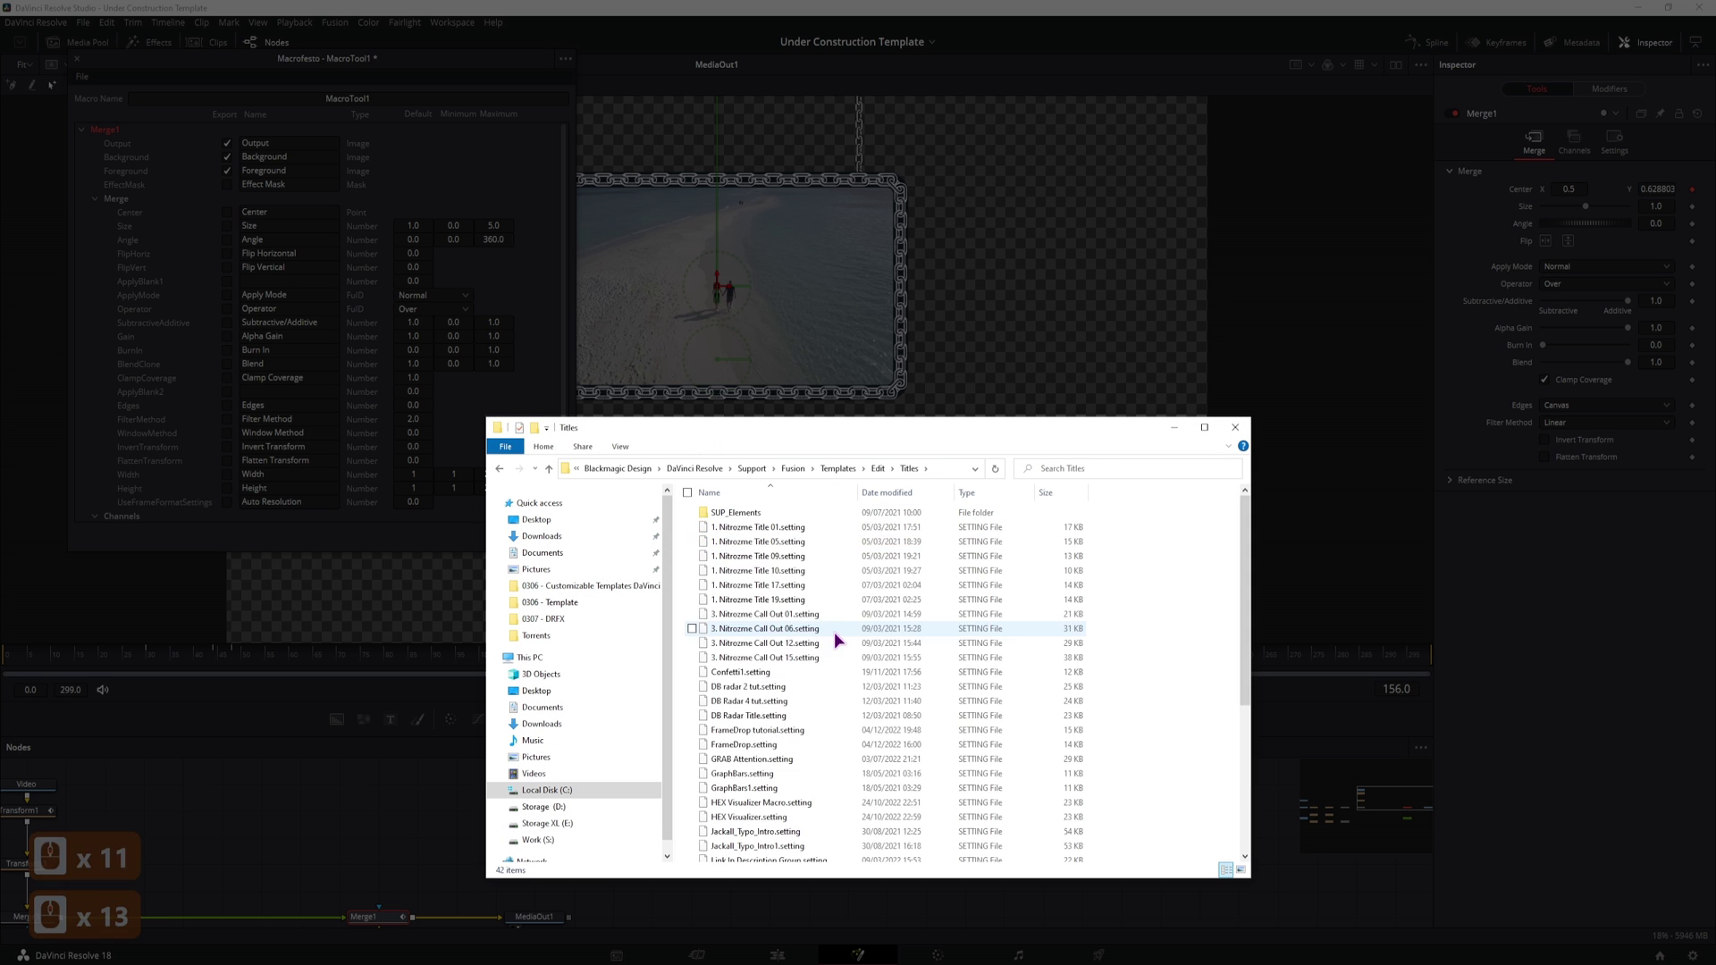
click(879, 466)
click(840, 470)
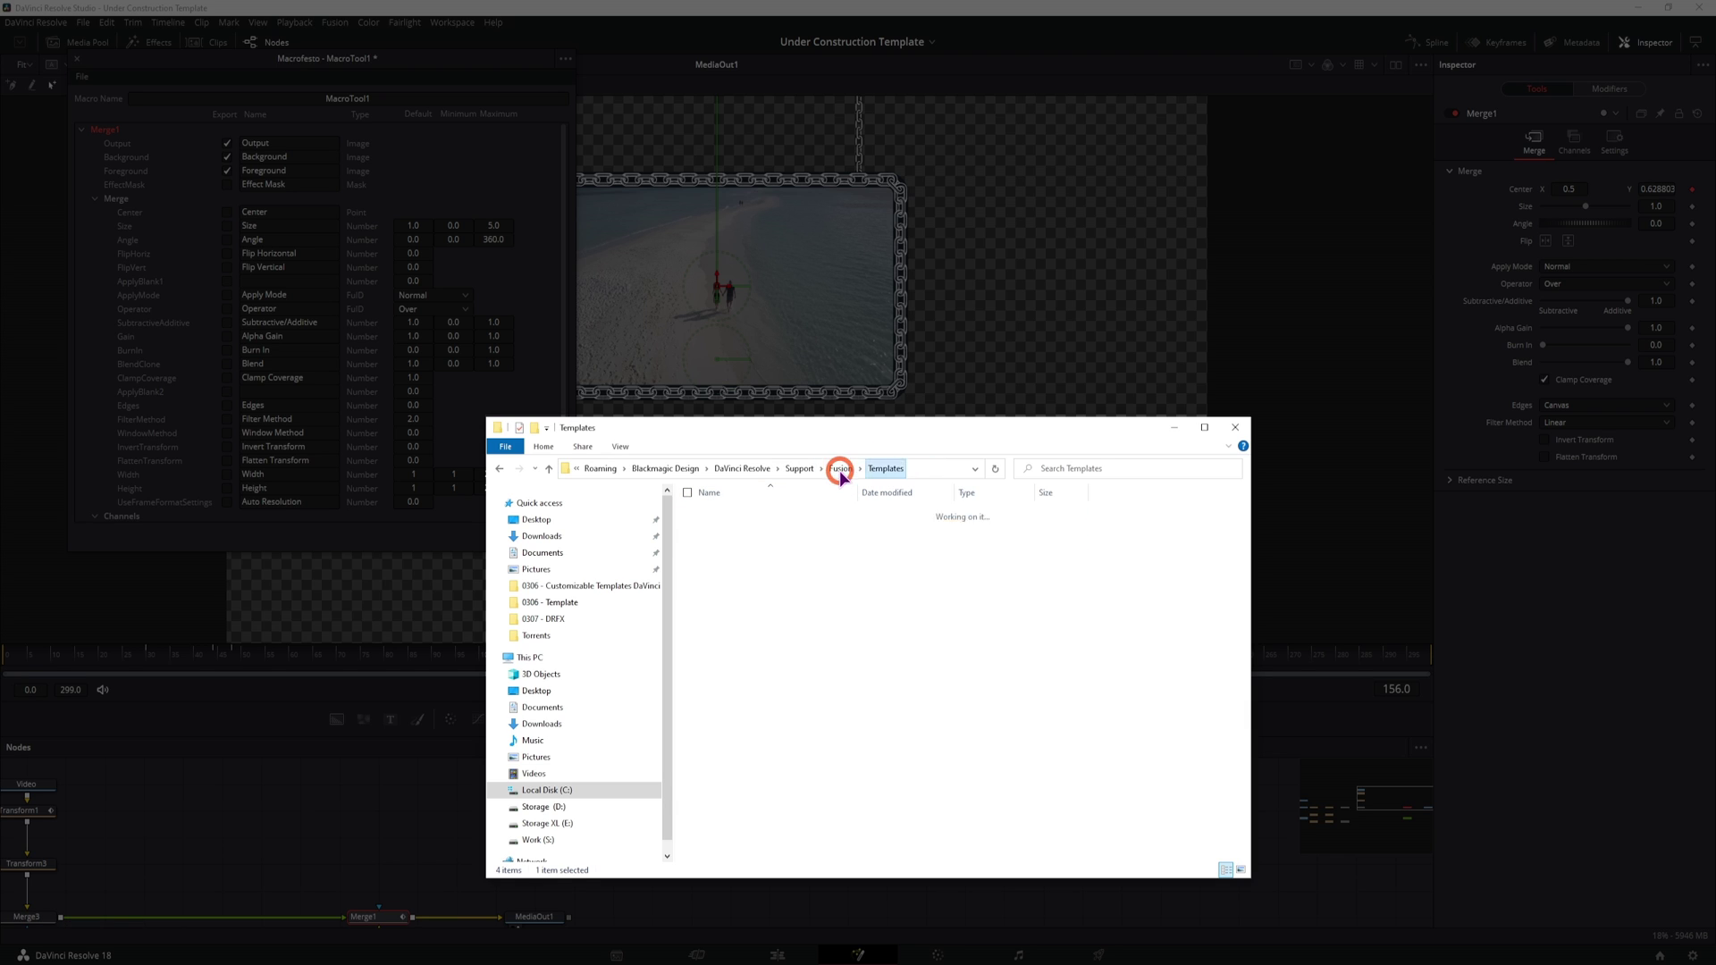
Step: Check the hidden files and folders setting in Folder Options and leave it unchanged
click(620, 446)
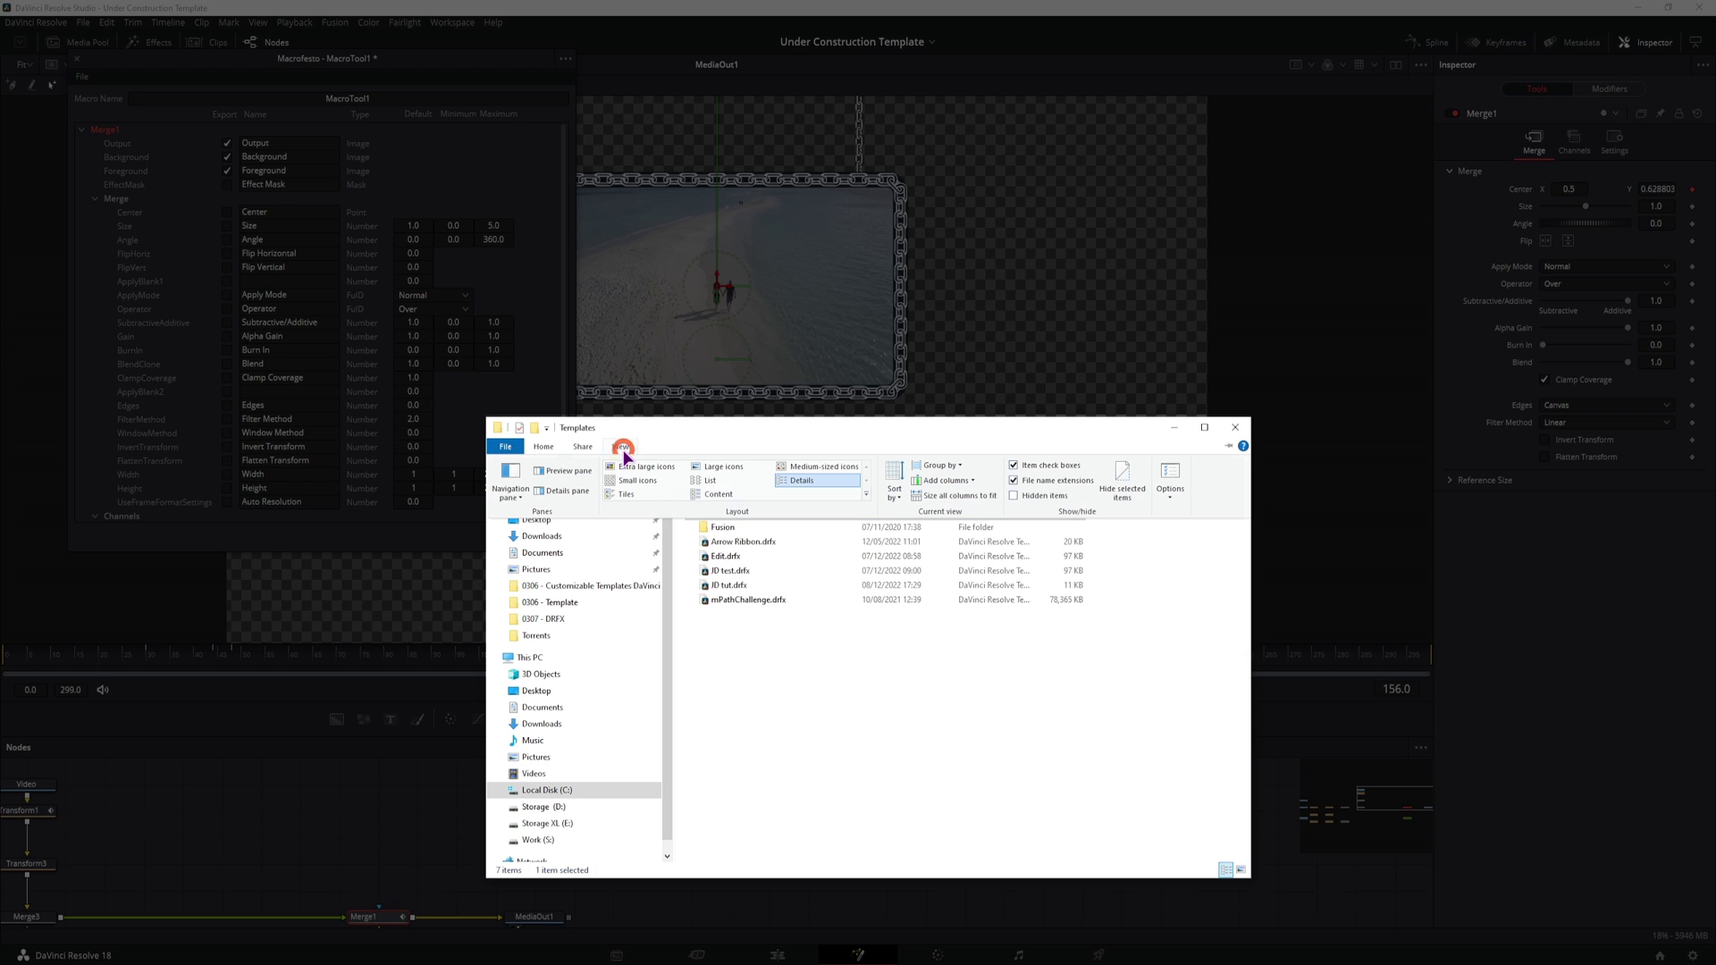
click(1170, 497)
click(1215, 511)
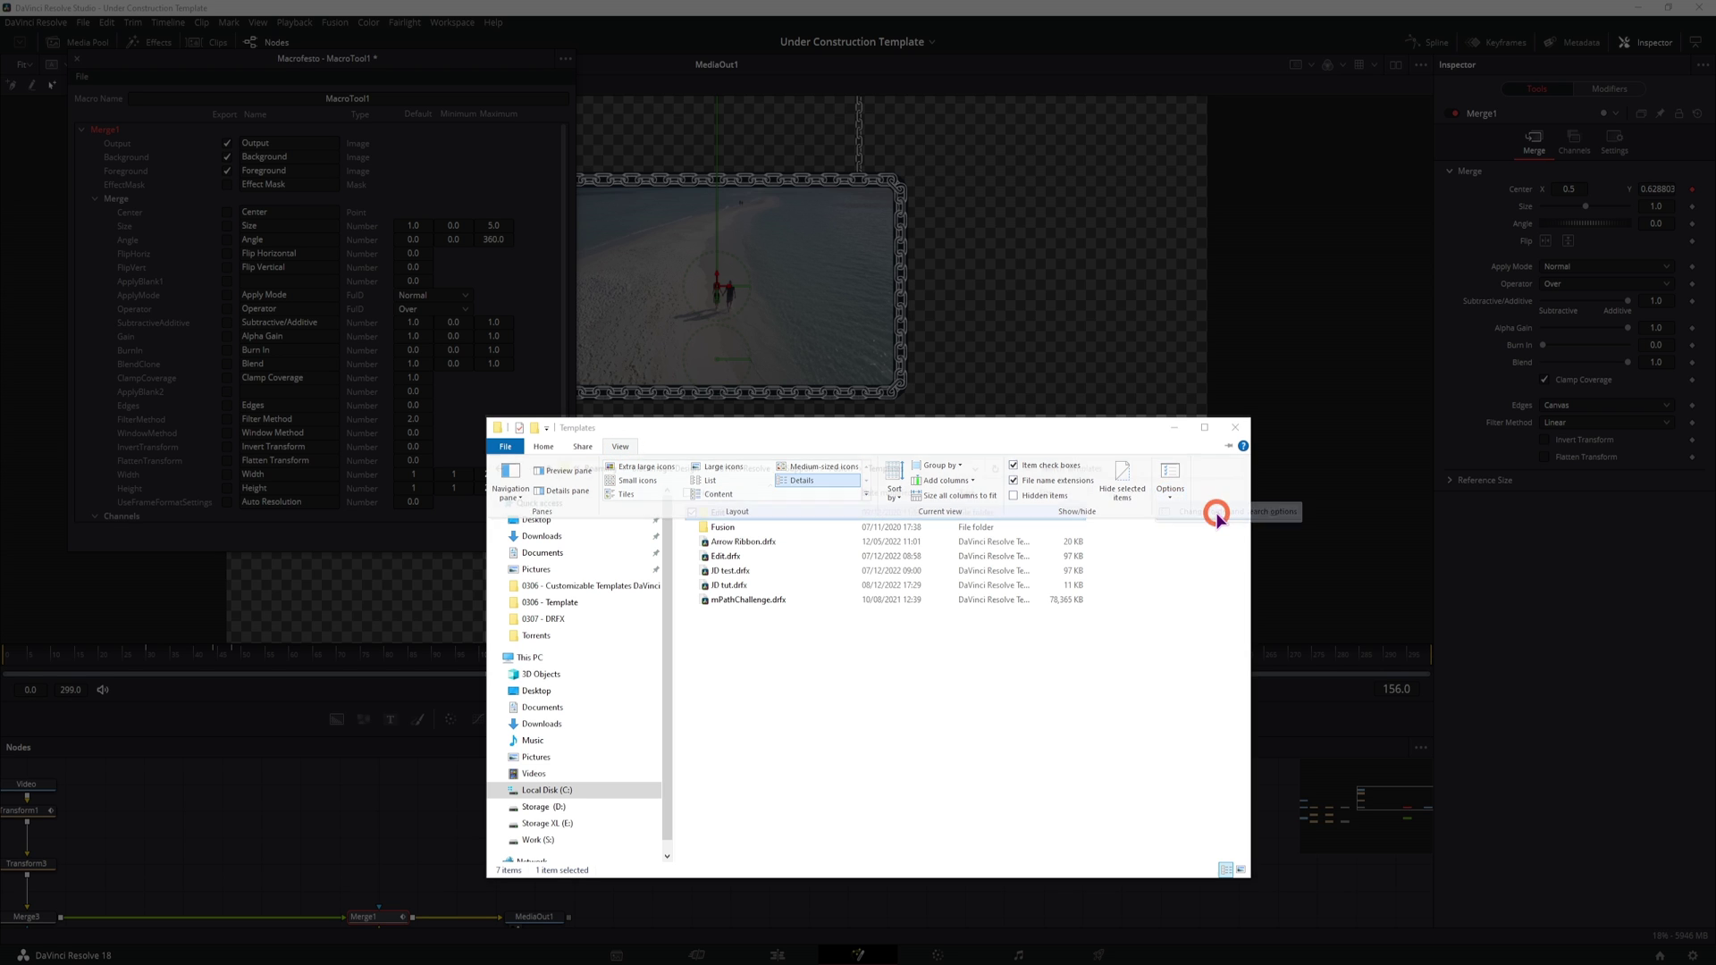
click(555, 529)
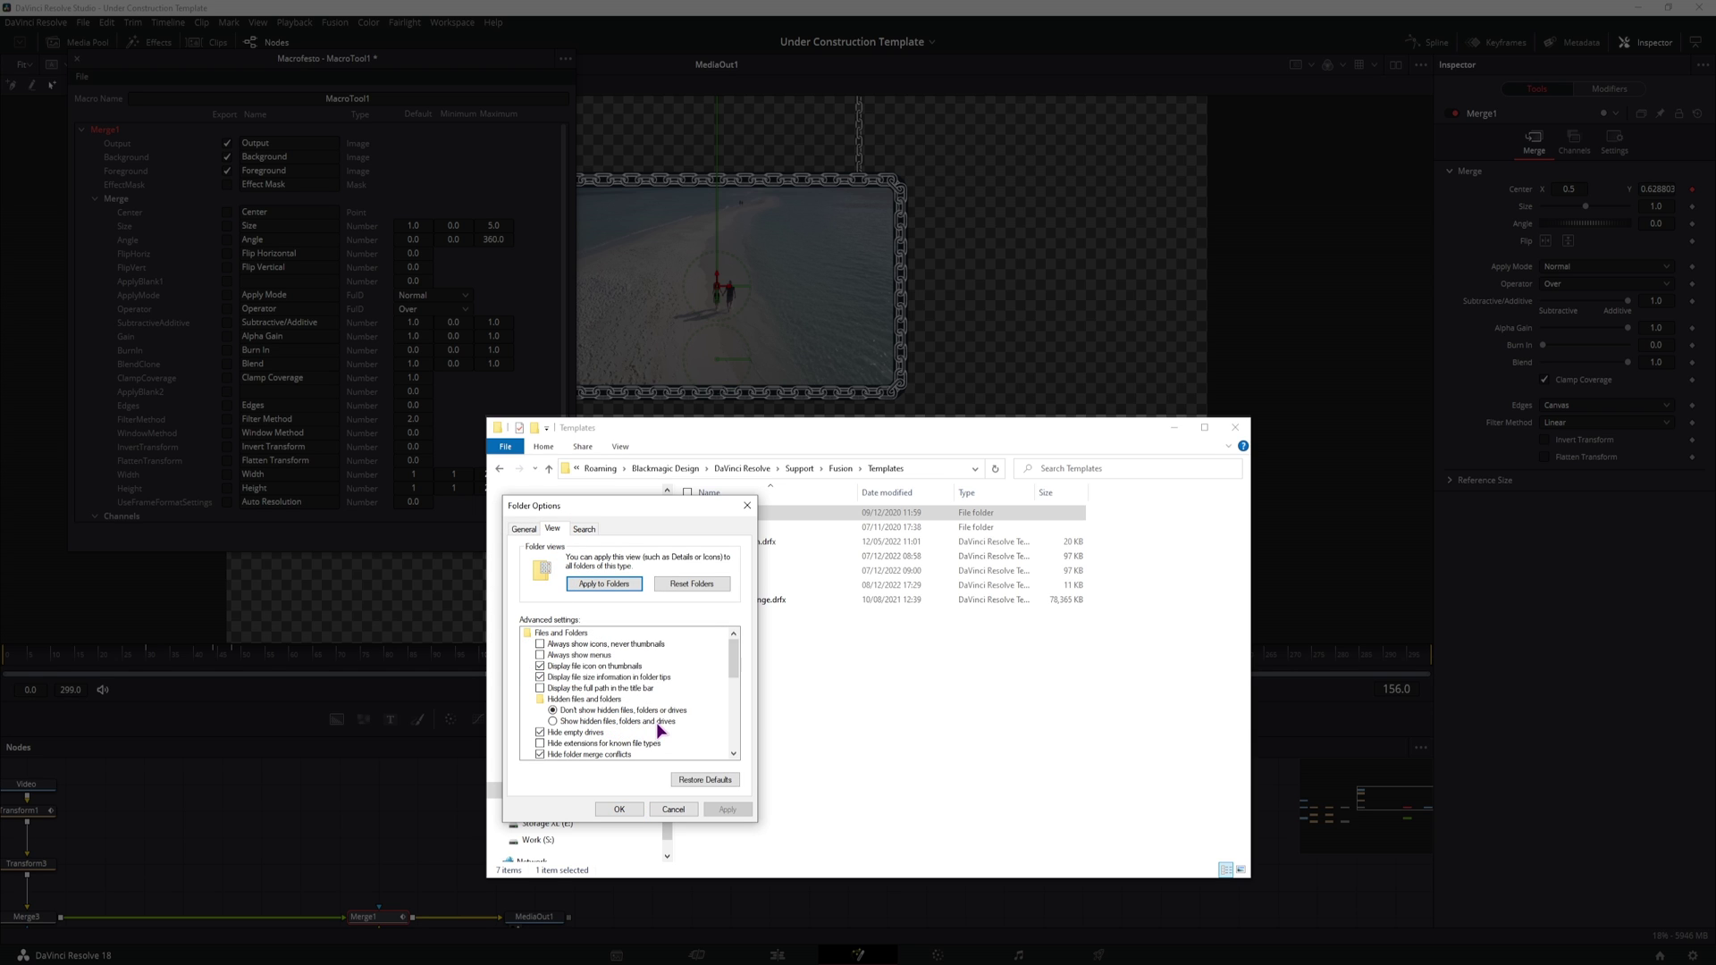
click(674, 808)
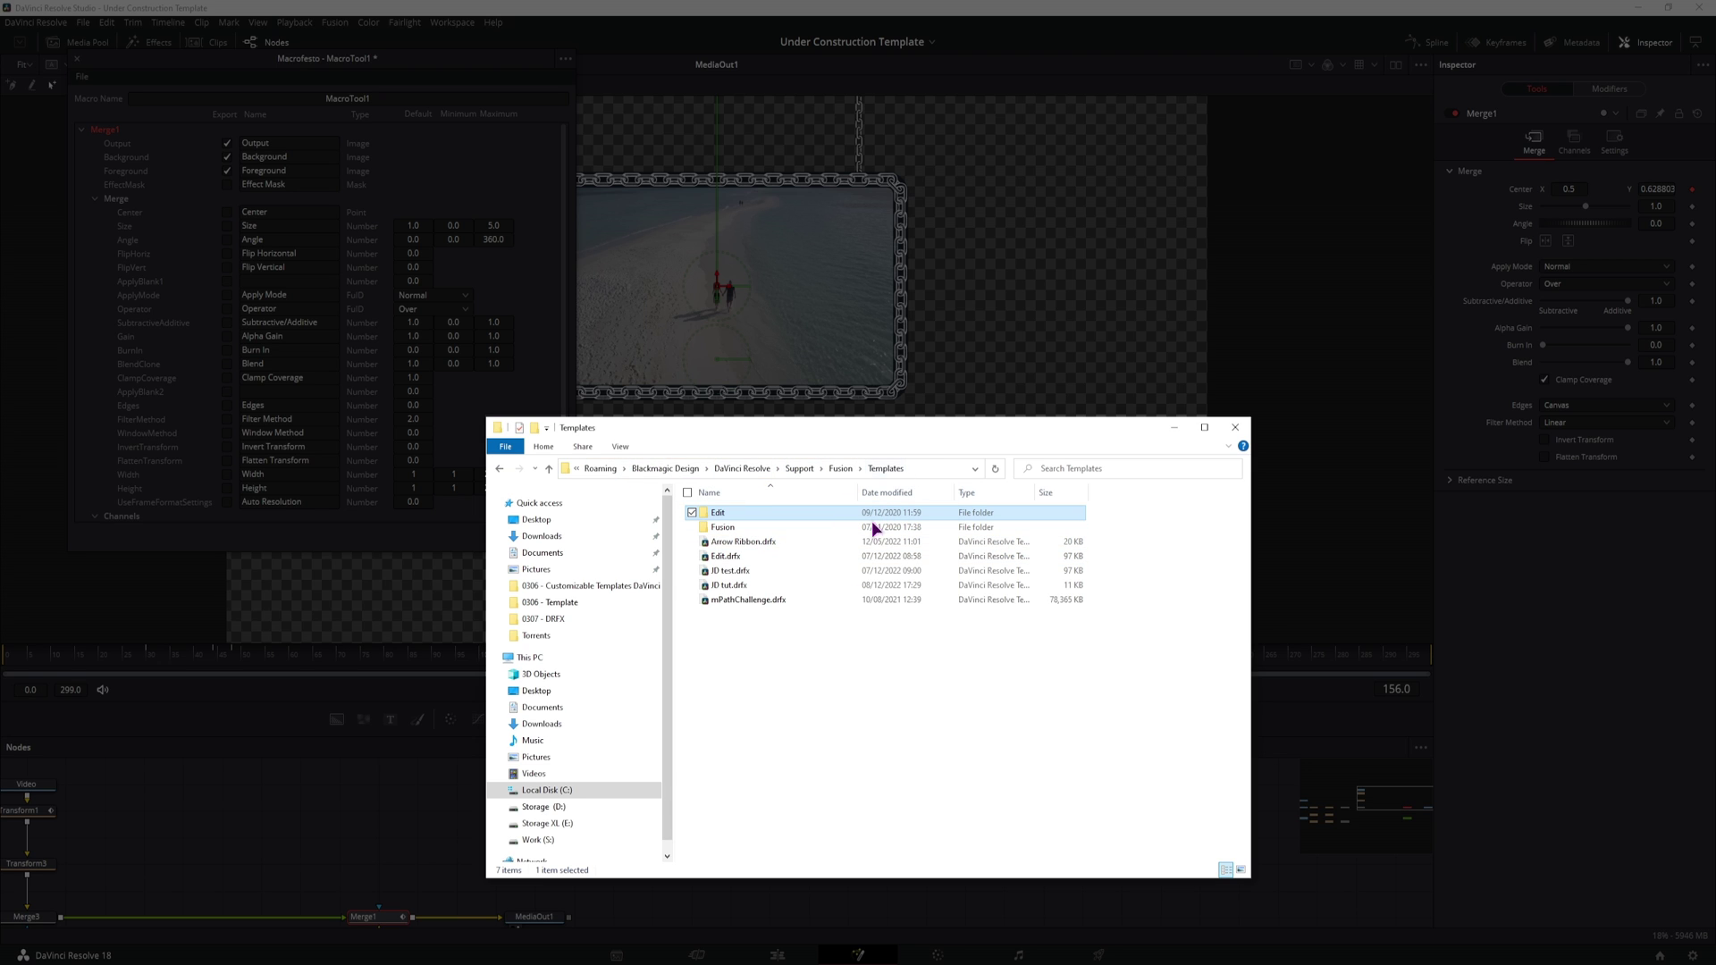
Step: Delete the Edit.drfx, JD test.drfx and JD tut.drfx bundles from the Fusion Templates folder
click(726, 572)
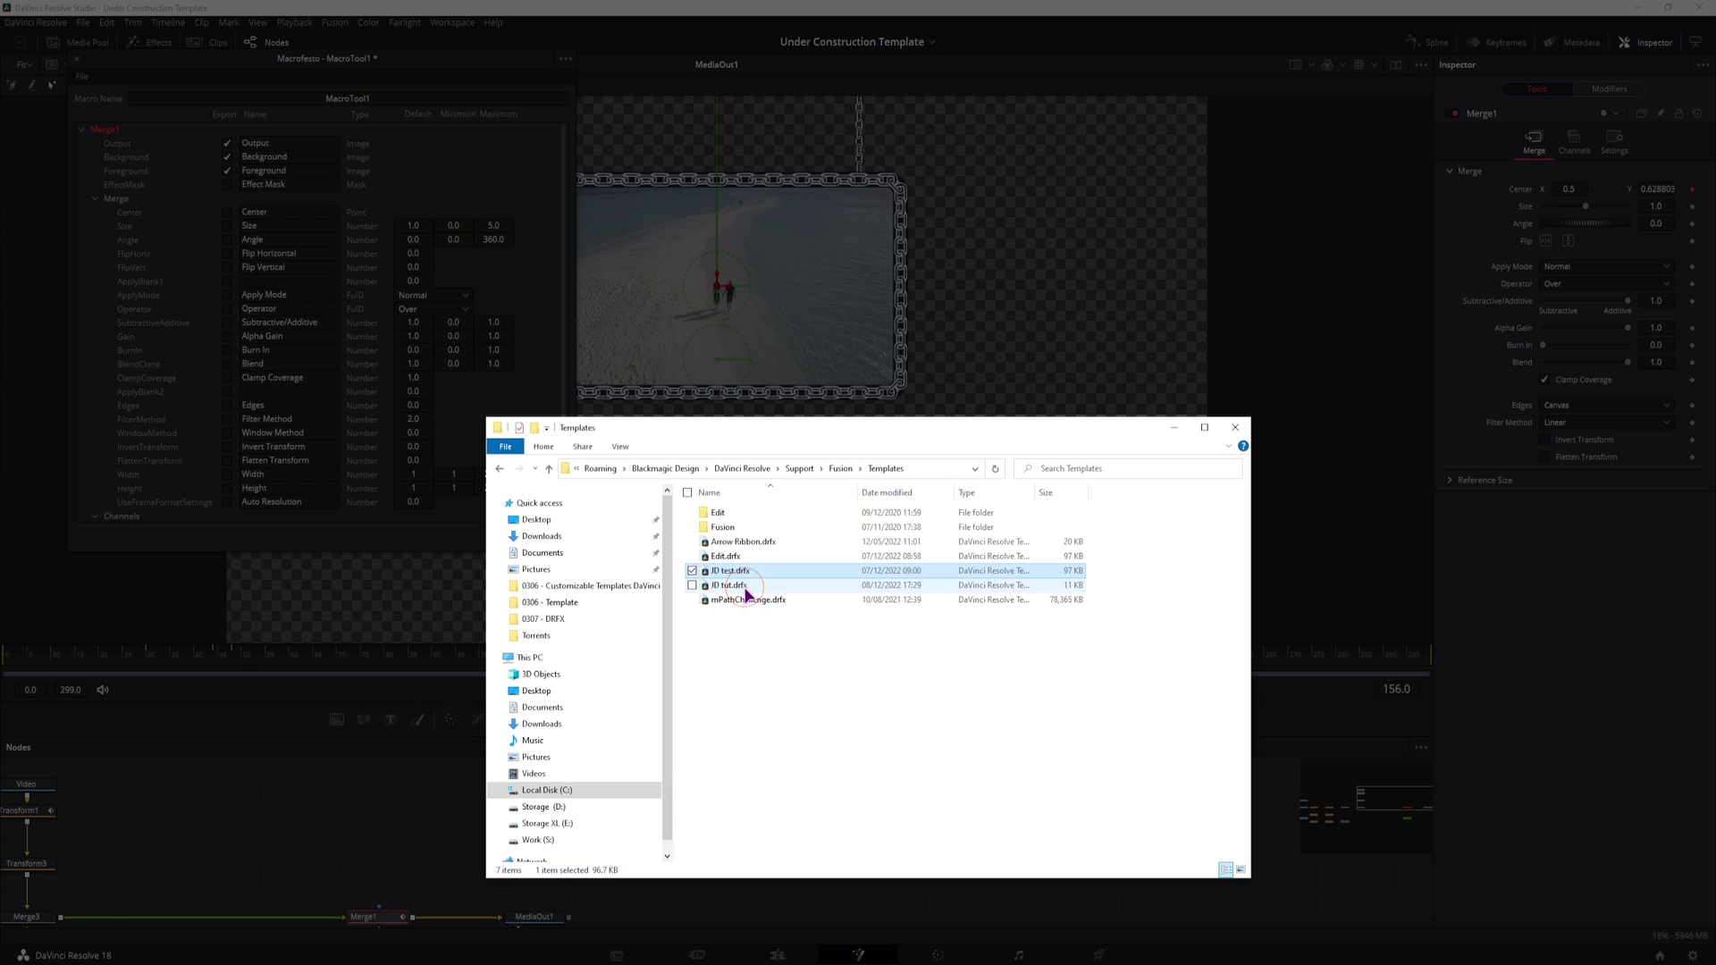
ctrl+click(745, 586)
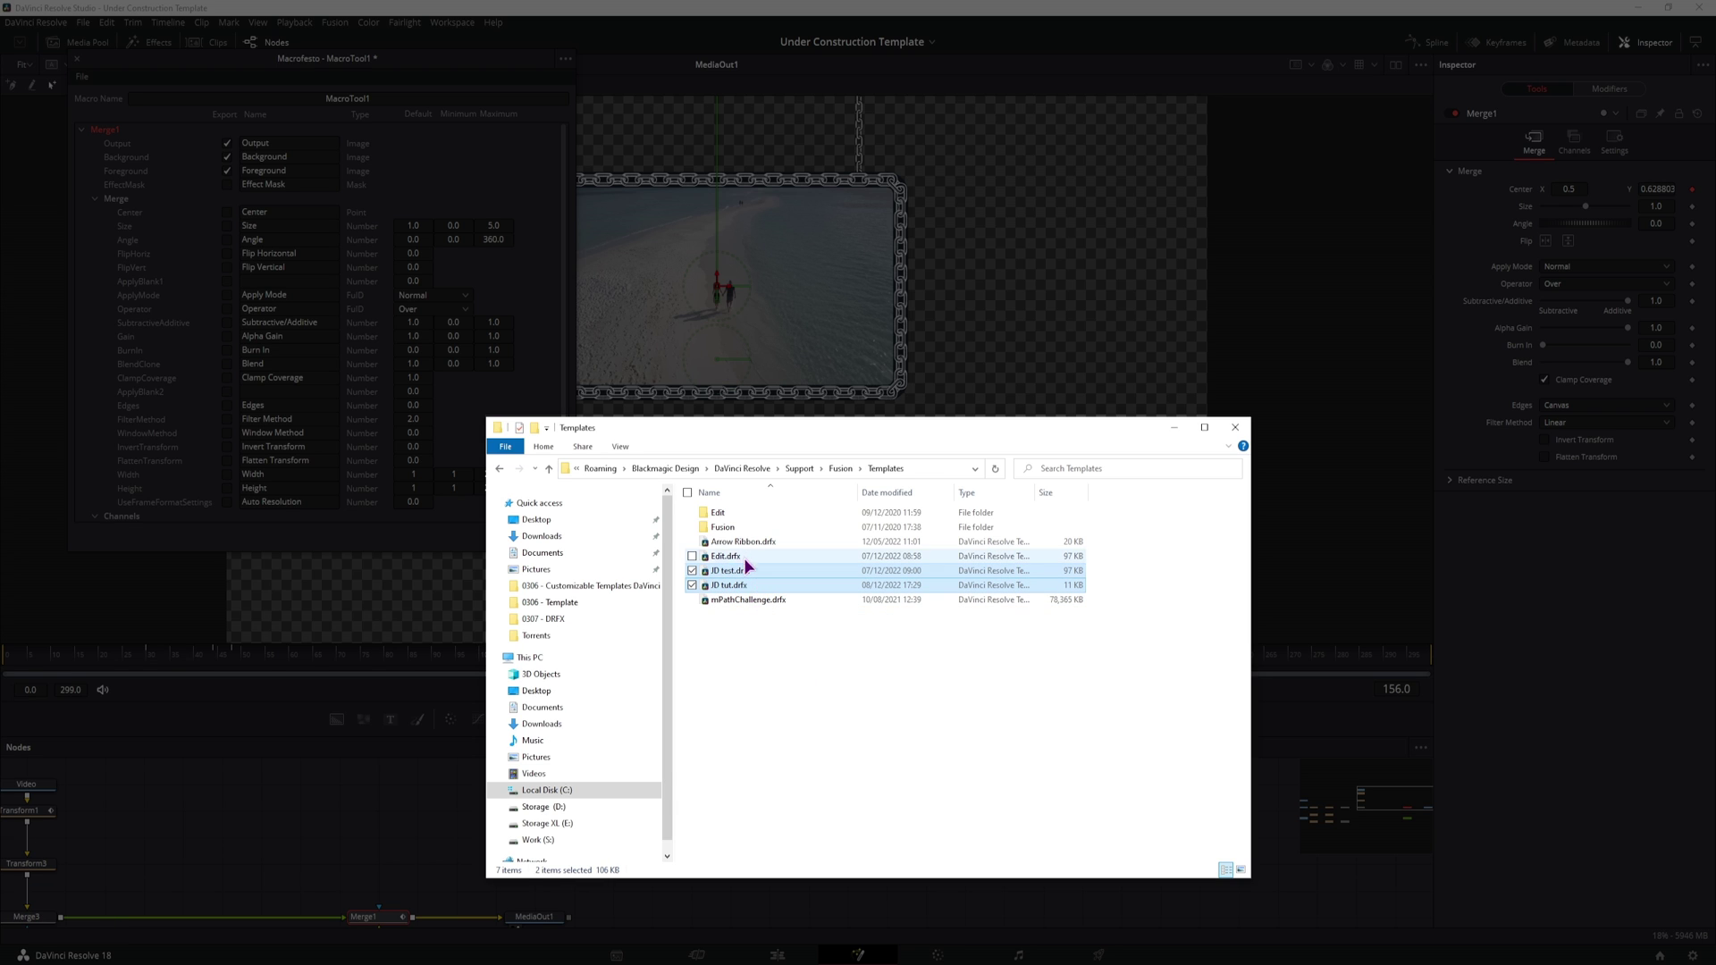
ctrl+click(736, 557)
key(Delete)
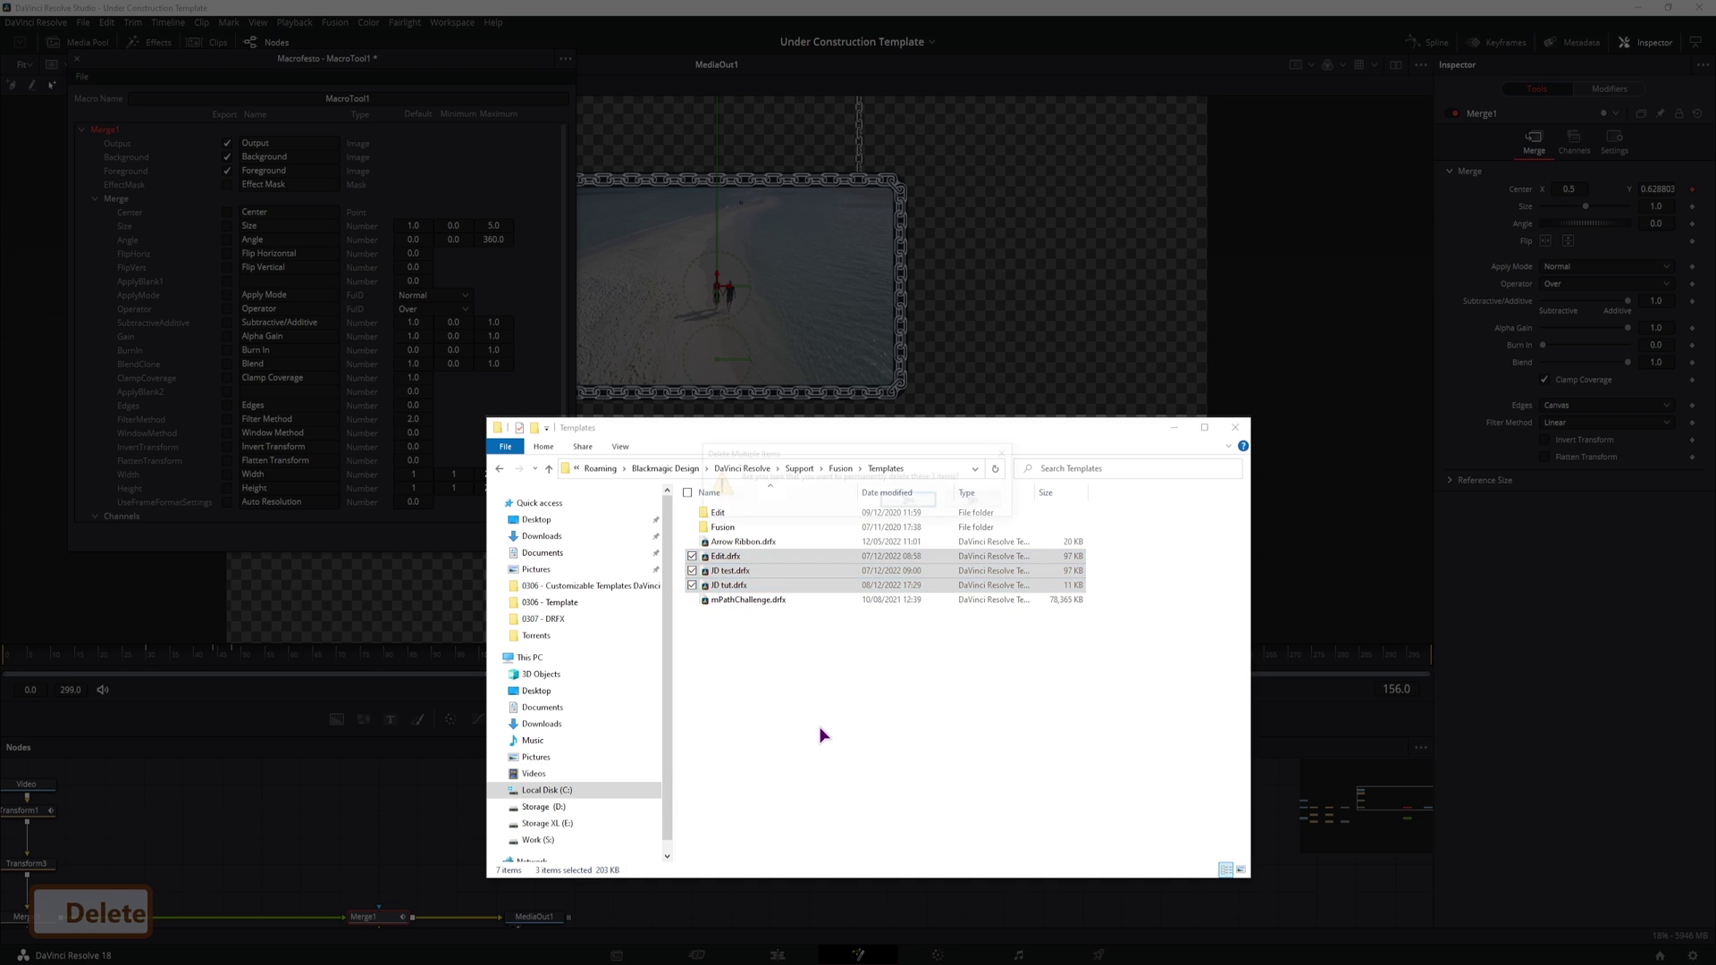
key(Return)
click(820, 731)
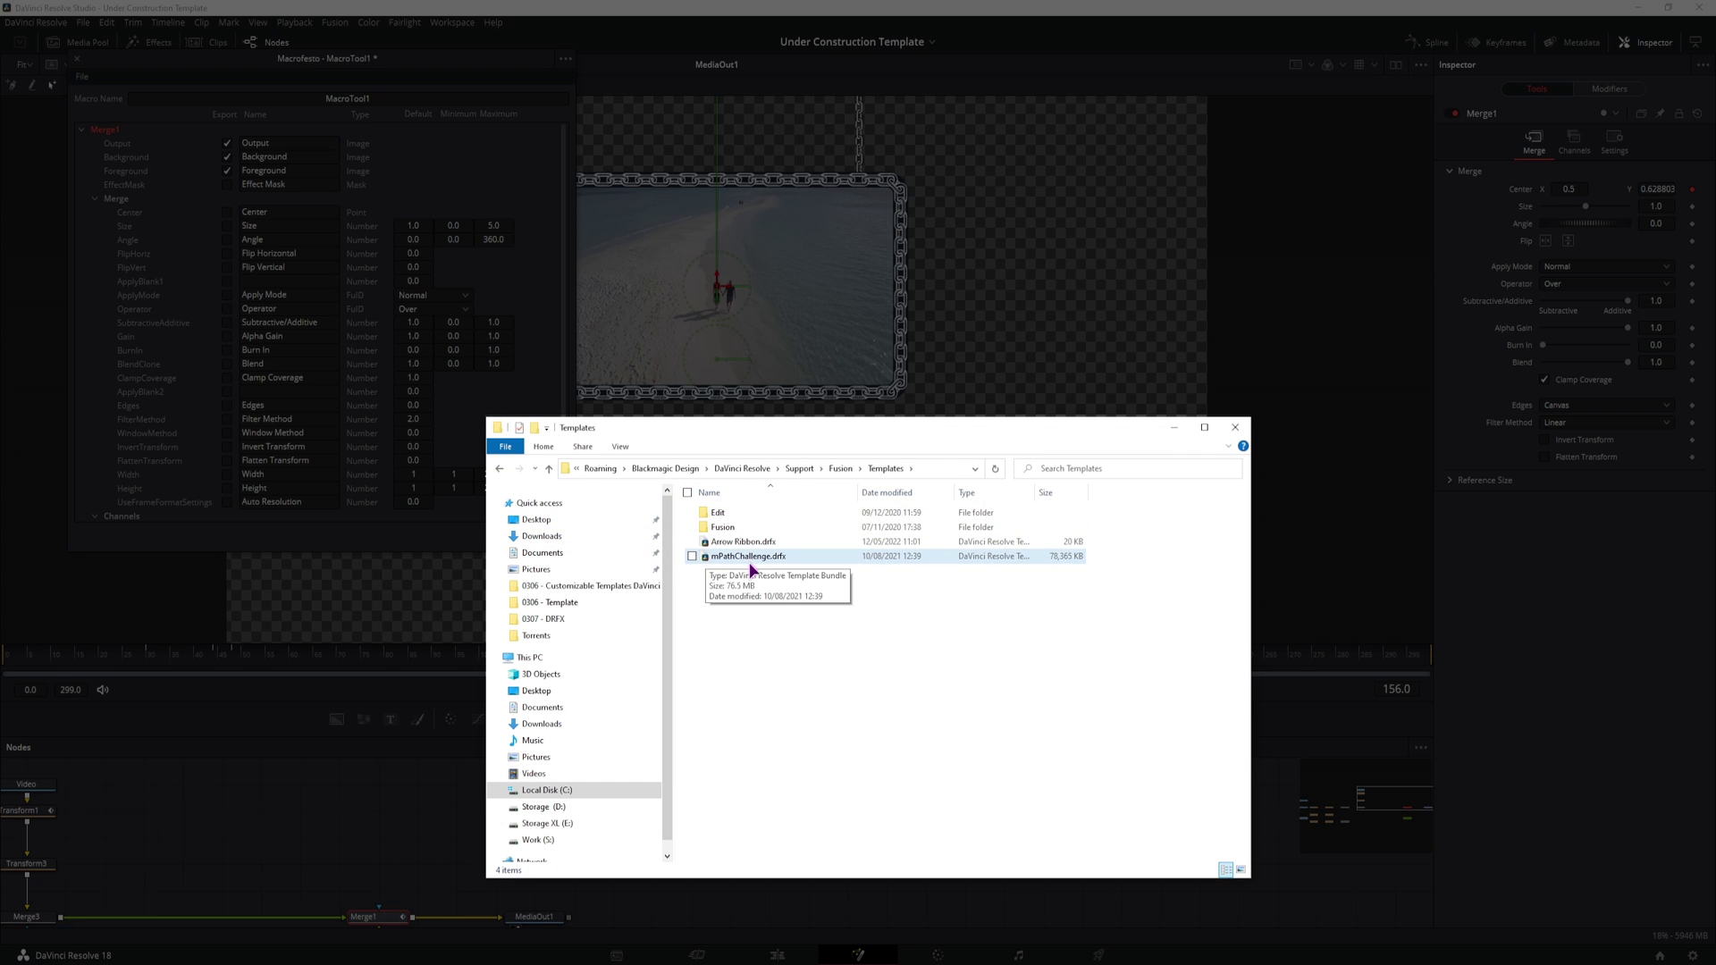
Step: Close the macro editor without saving and check the Titles category of the Effects Library on the Edit page
click(1173, 437)
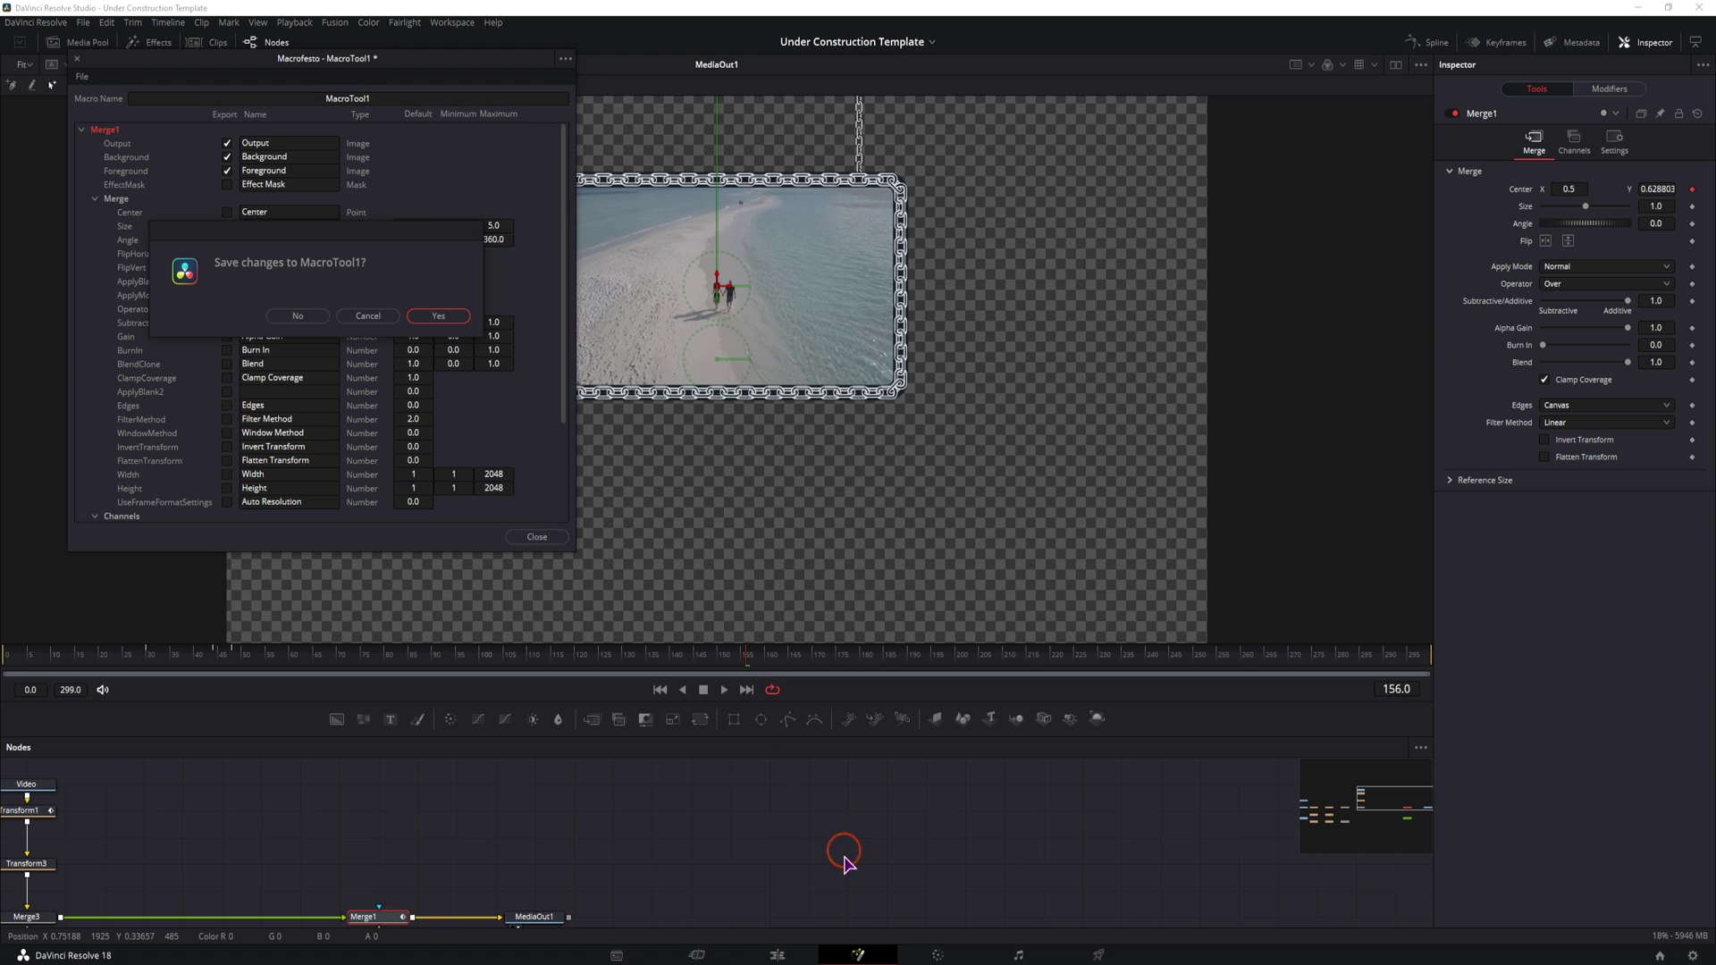
click(298, 315)
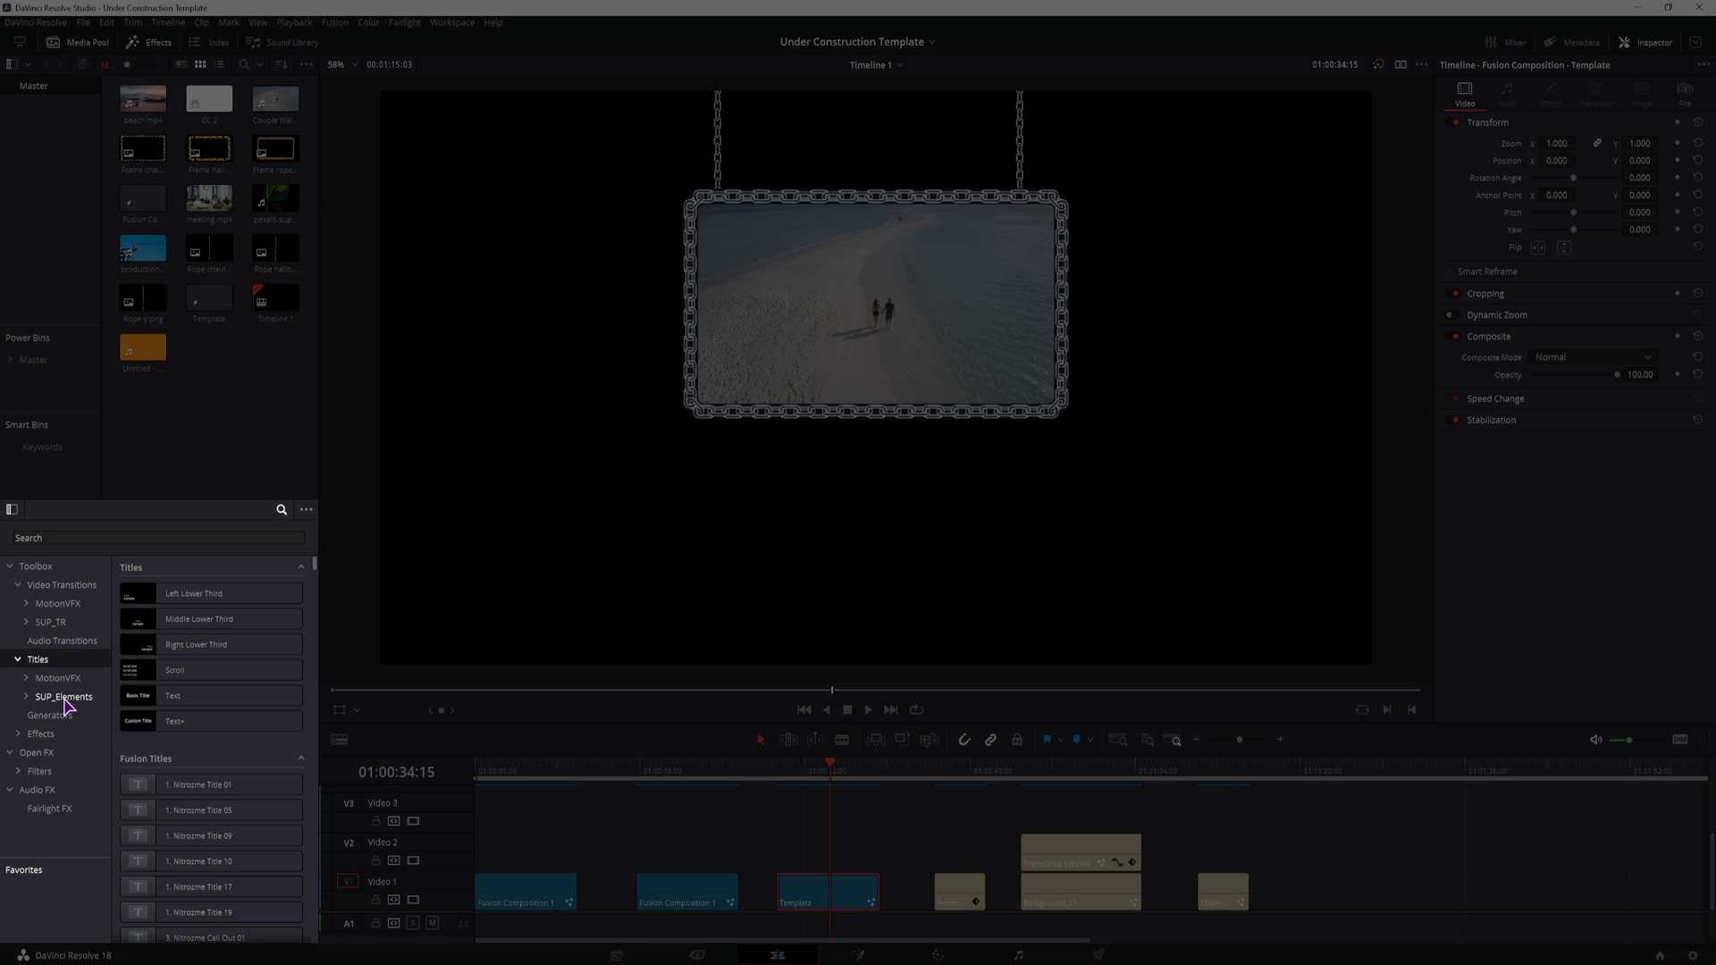
click(62, 642)
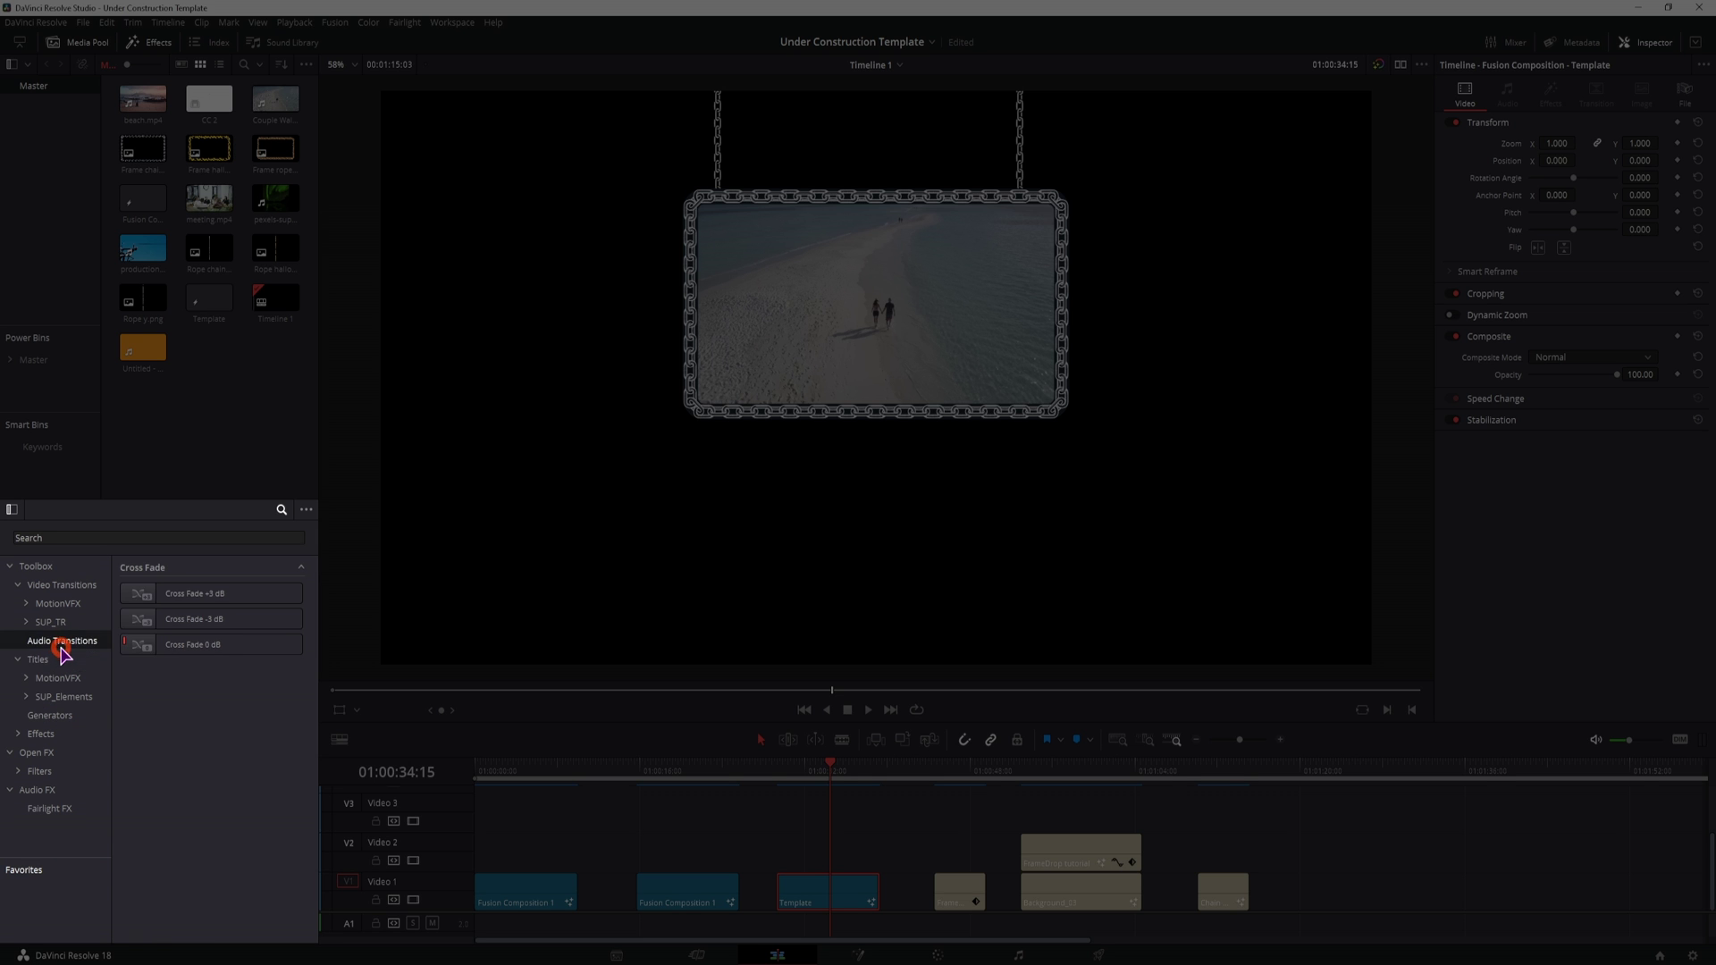
click(43, 659)
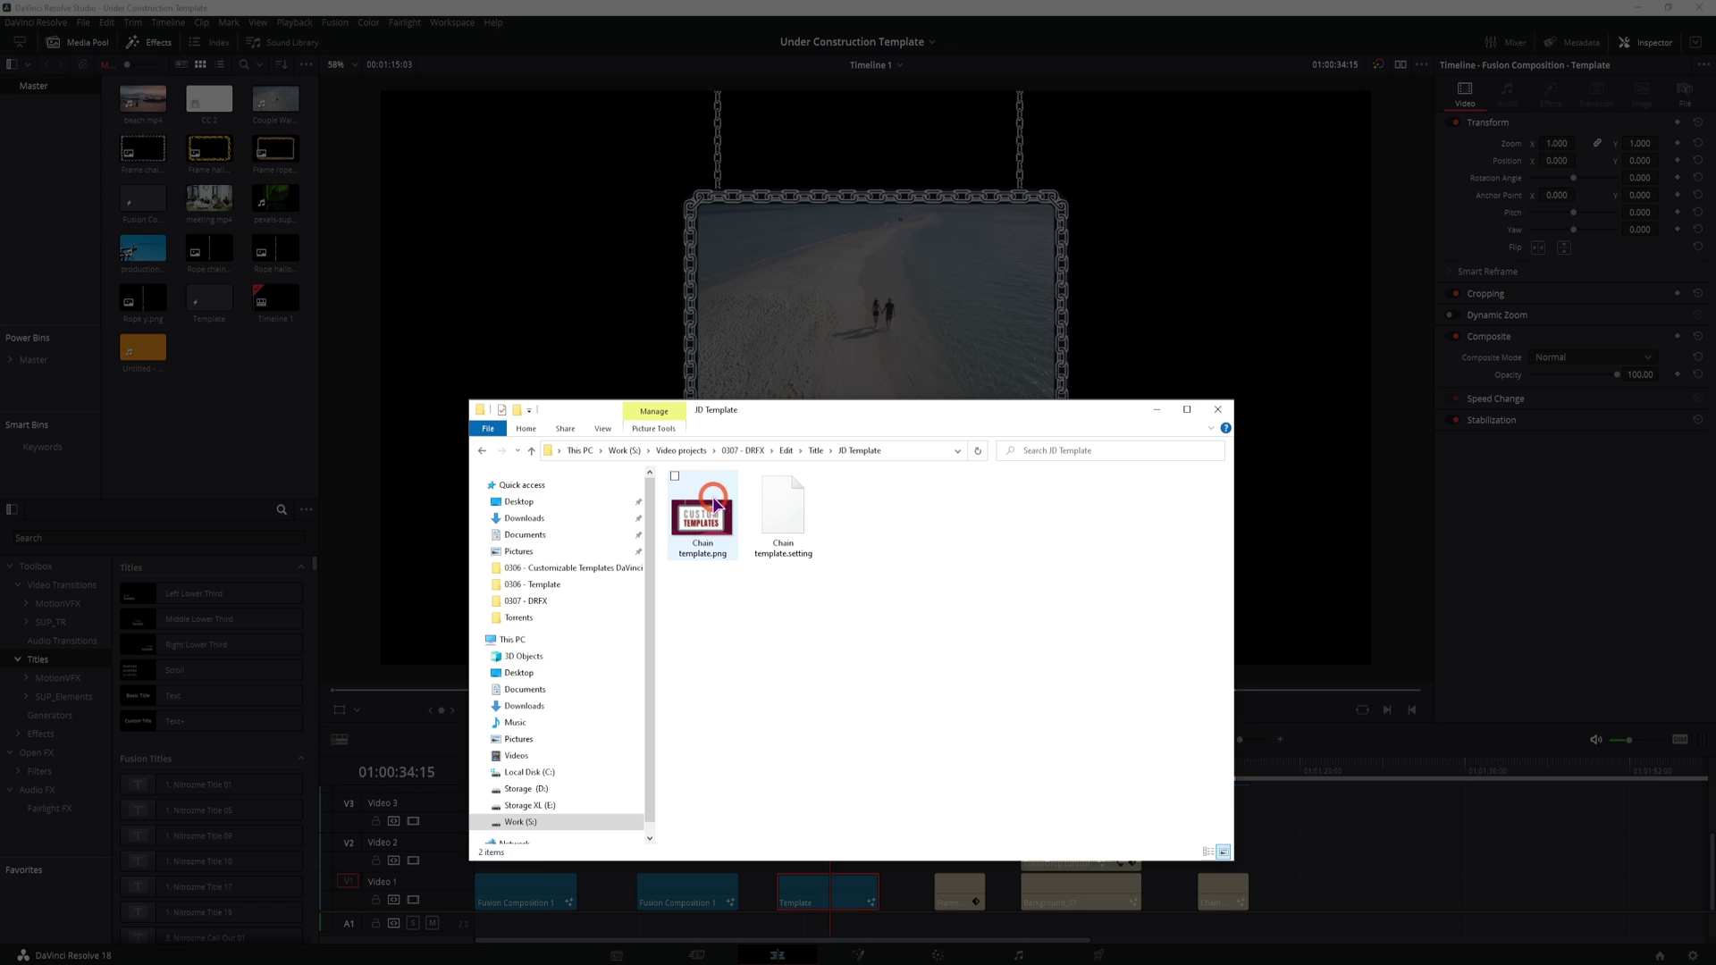
Step: Rename Chain template.png to Chain drop.png in the JD Template folder and rename Chain template.setting to match
click(703, 552)
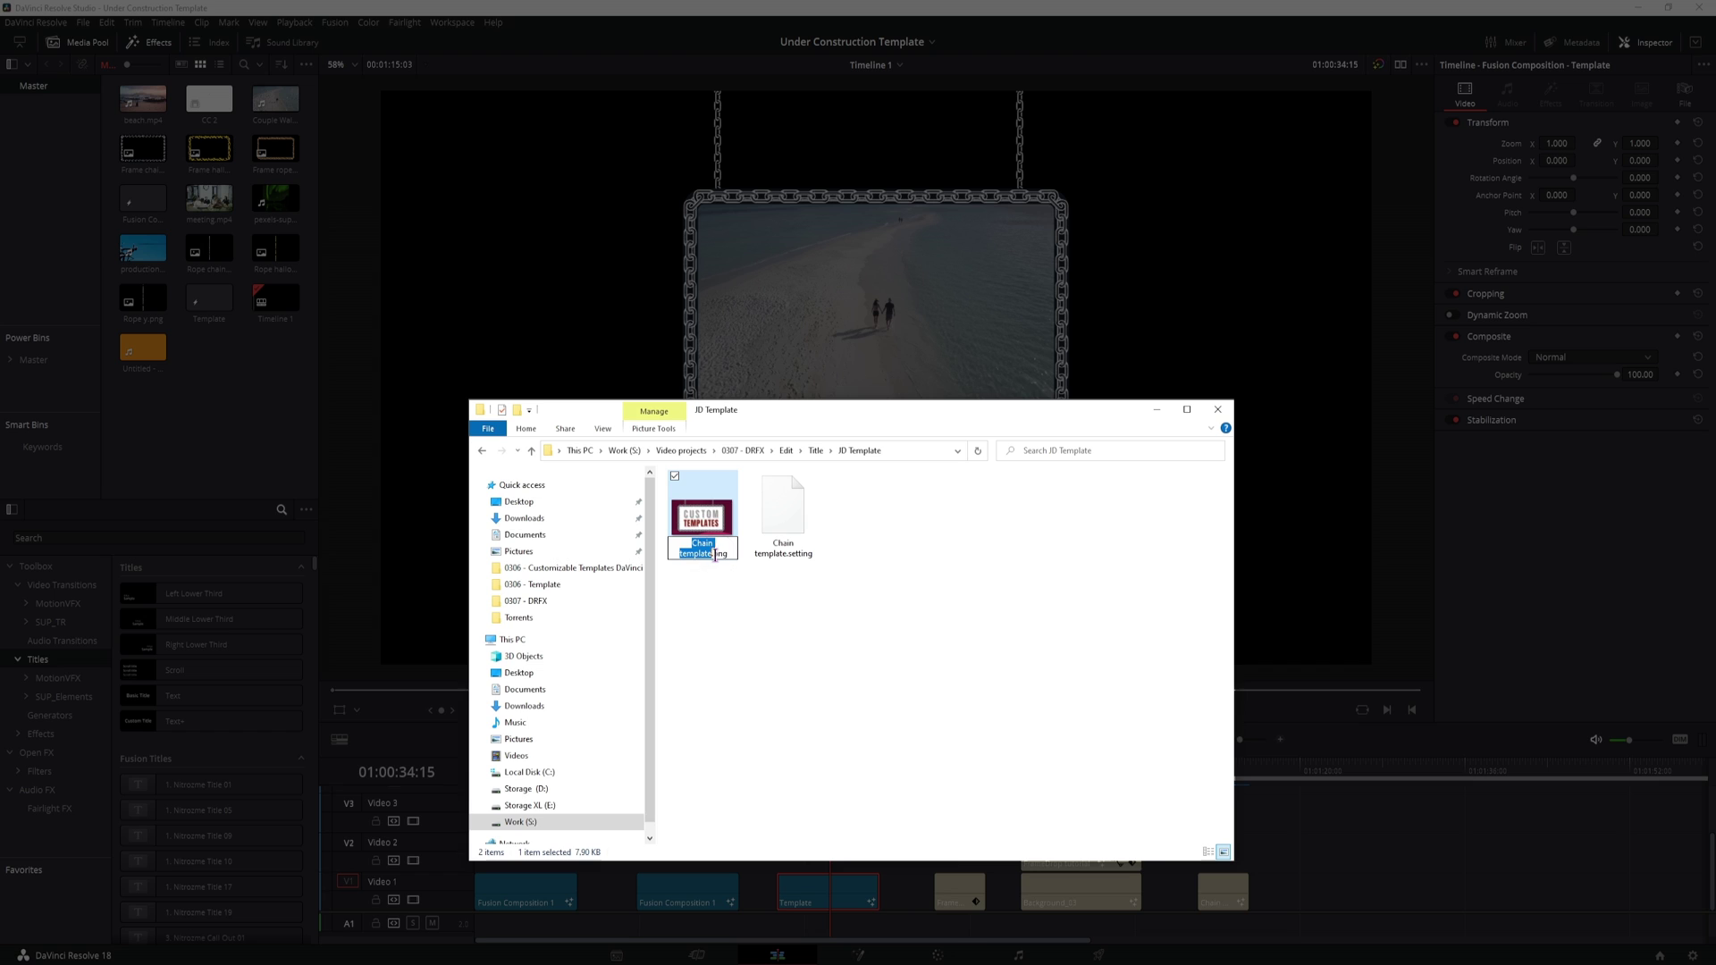
click(713, 553)
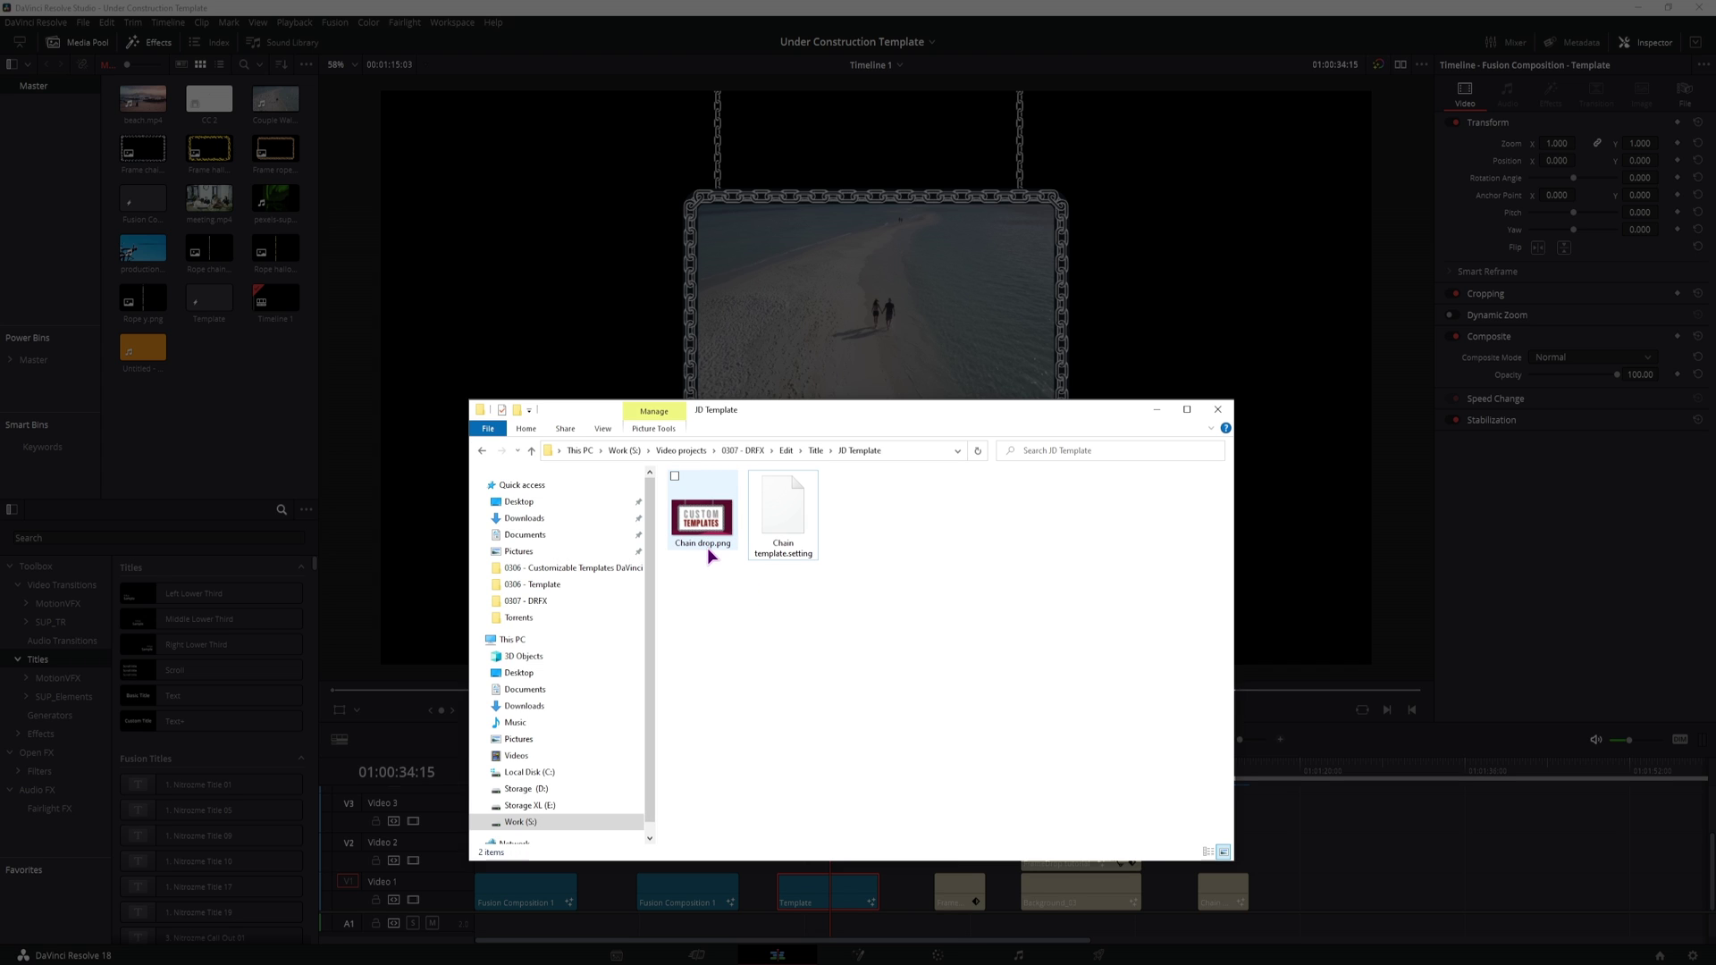
click(706, 548)
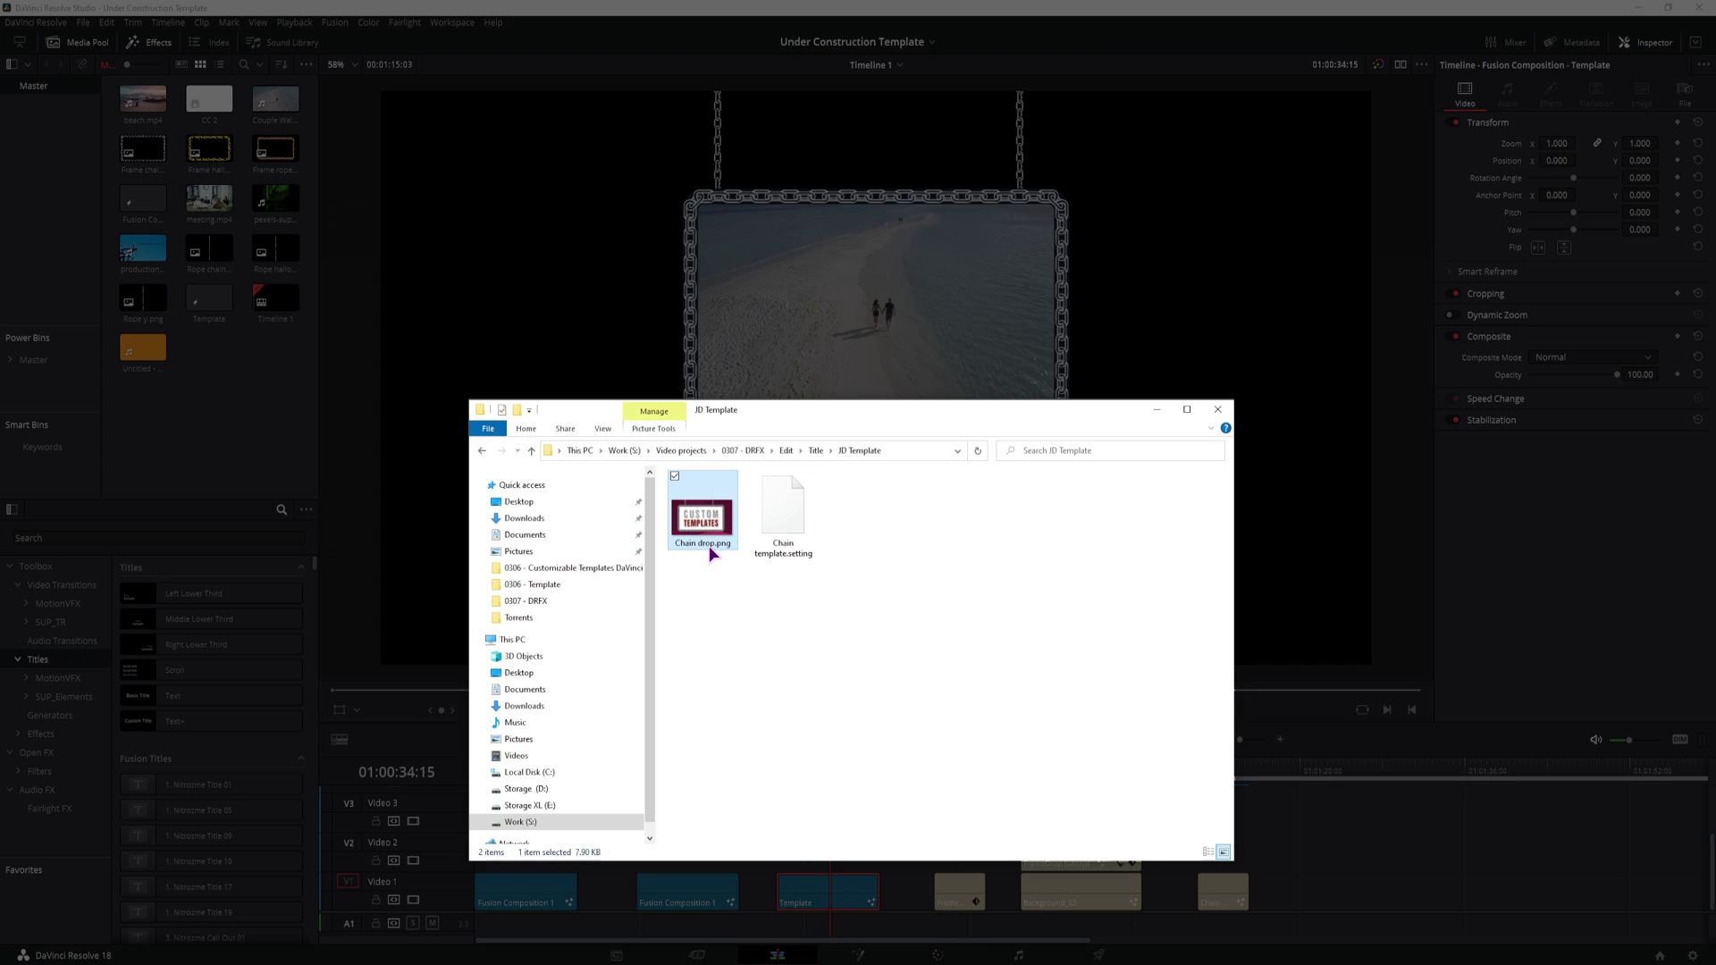
click(781, 551)
click(759, 555)
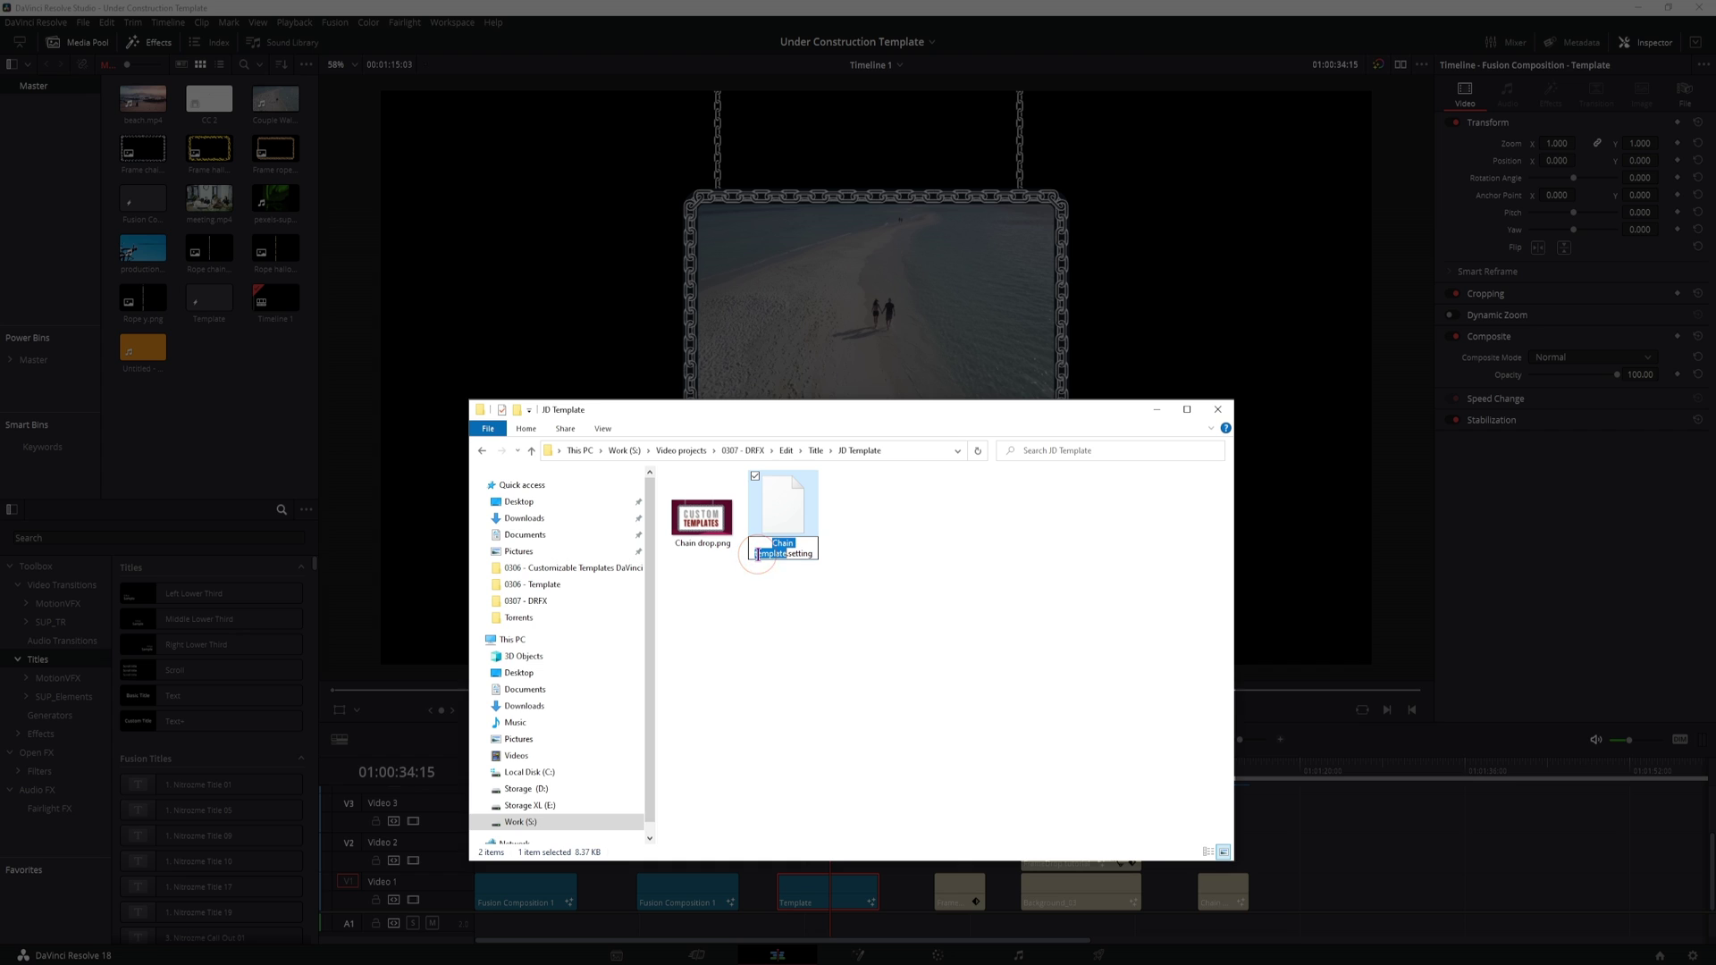
double_click(777, 554)
Step: Compress the Edit folder in 0307 - DRFX into Edit.zip with 7-Zip
right_click(706, 495)
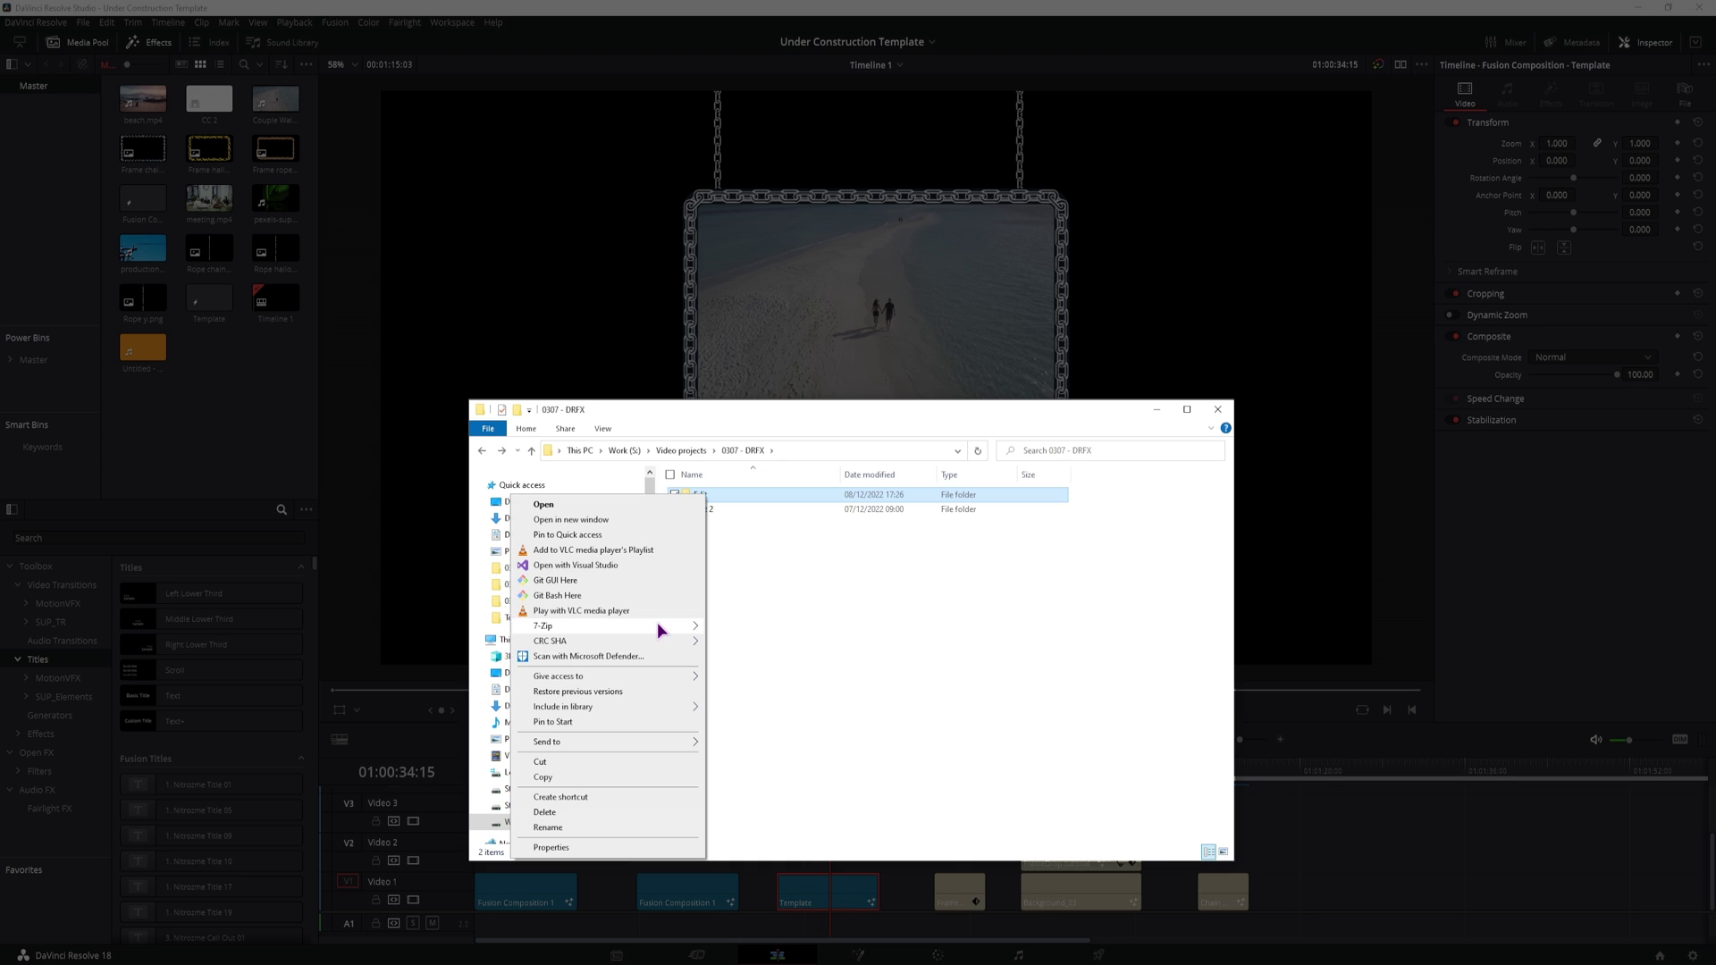
mouse_move(683, 625)
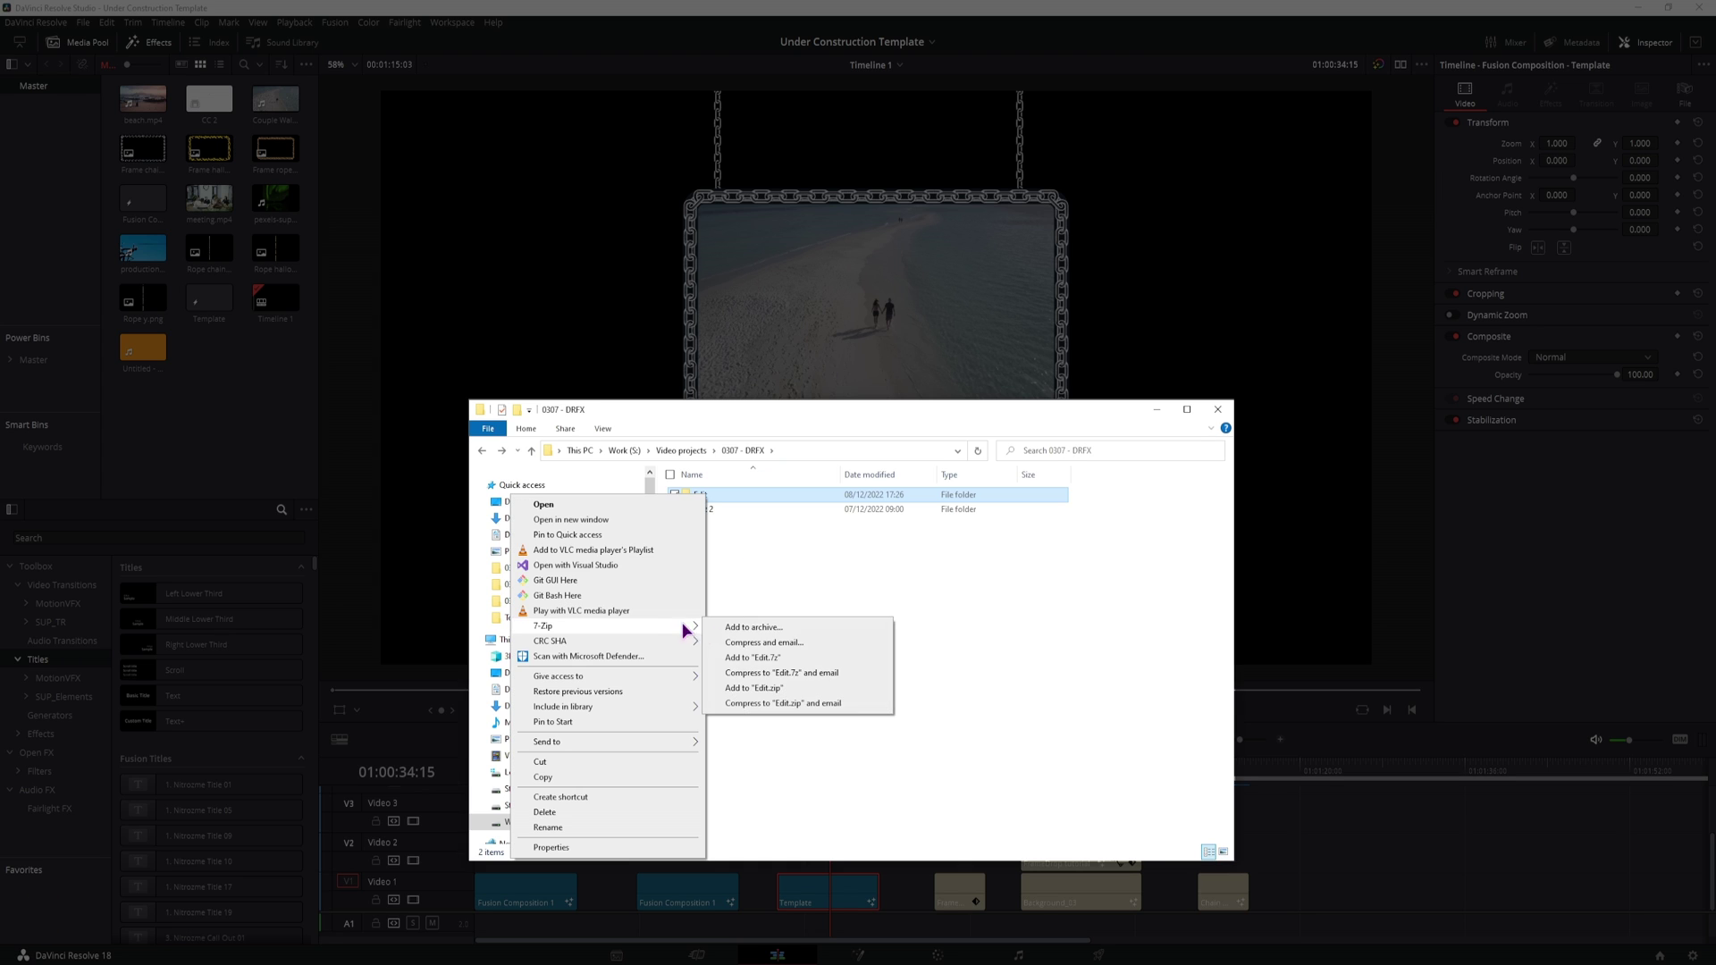
click(784, 688)
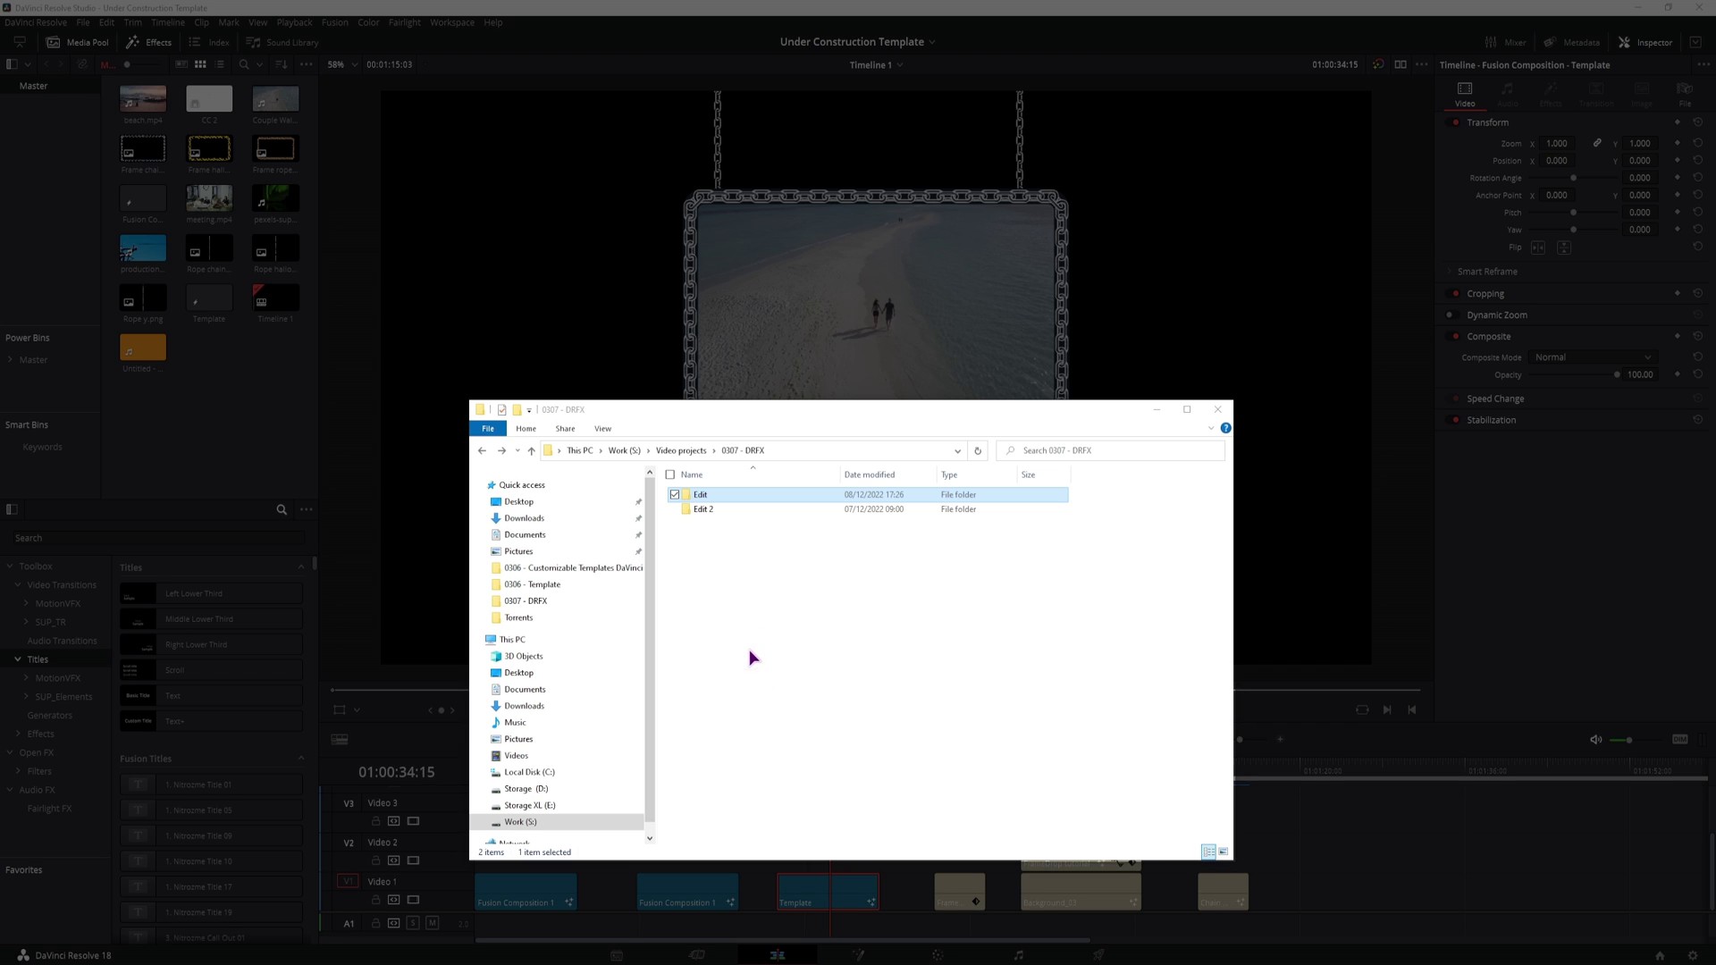
Step: Rename Edit.zip in the 0307 - DRFX folder to JD tut.drfx and accept the extension change
click(698, 526)
click(698, 527)
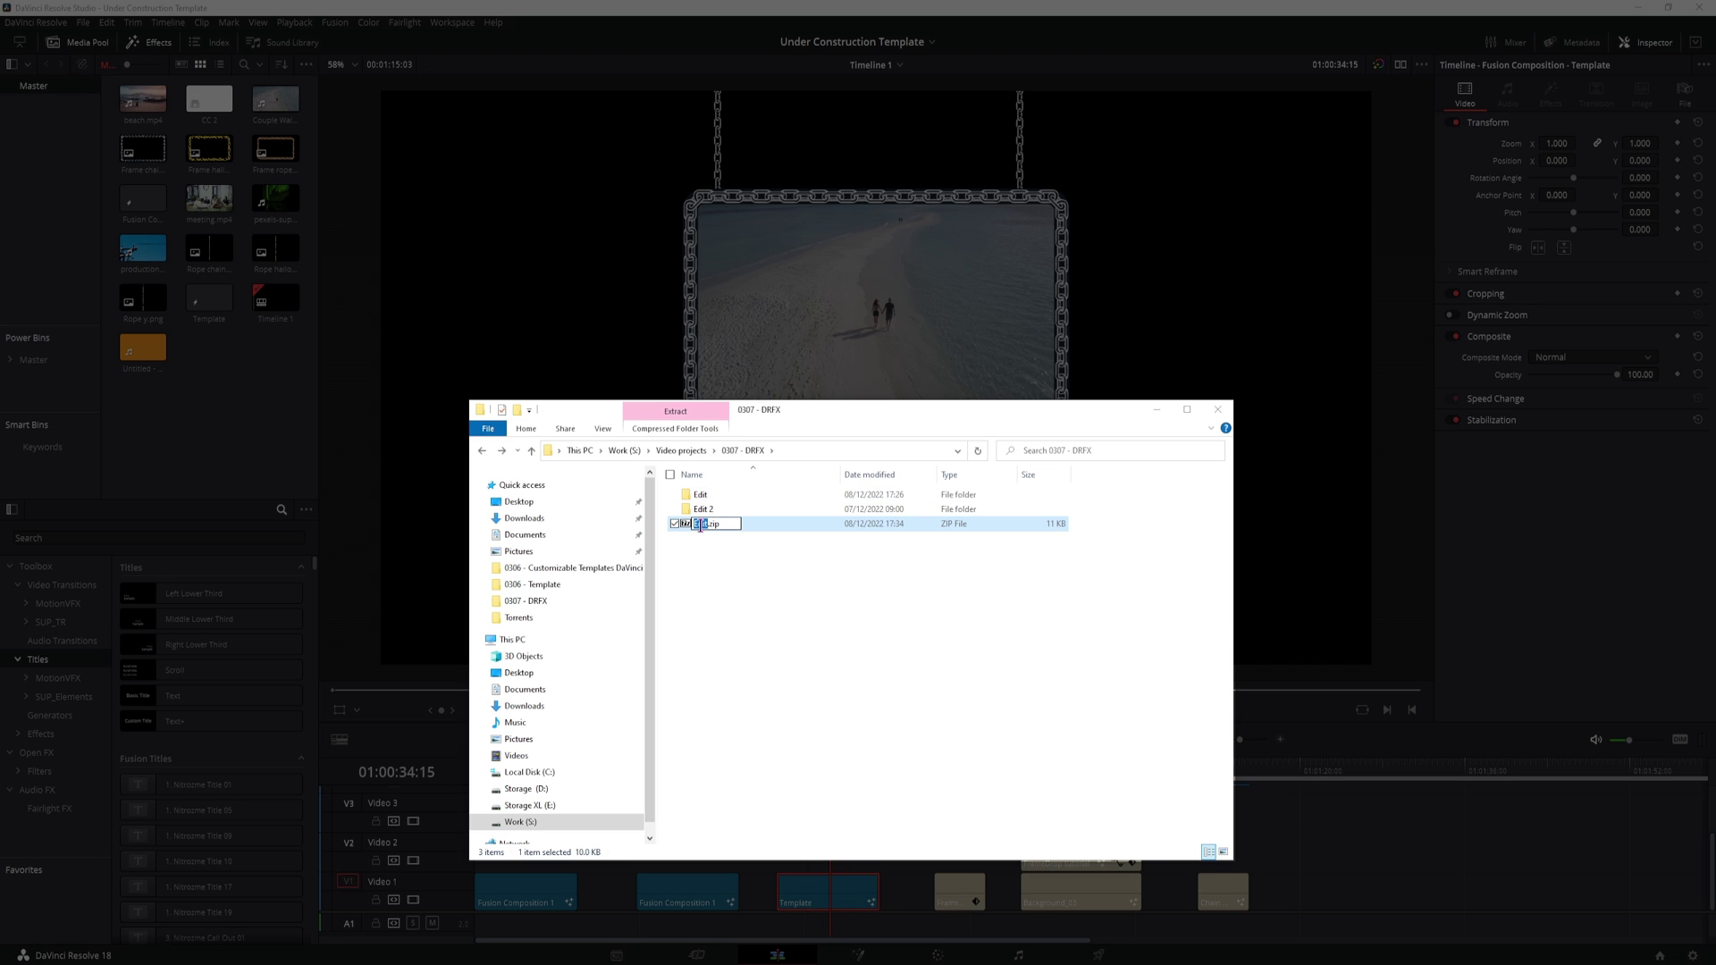
key(shift+End)
text(JD tut.drfx)
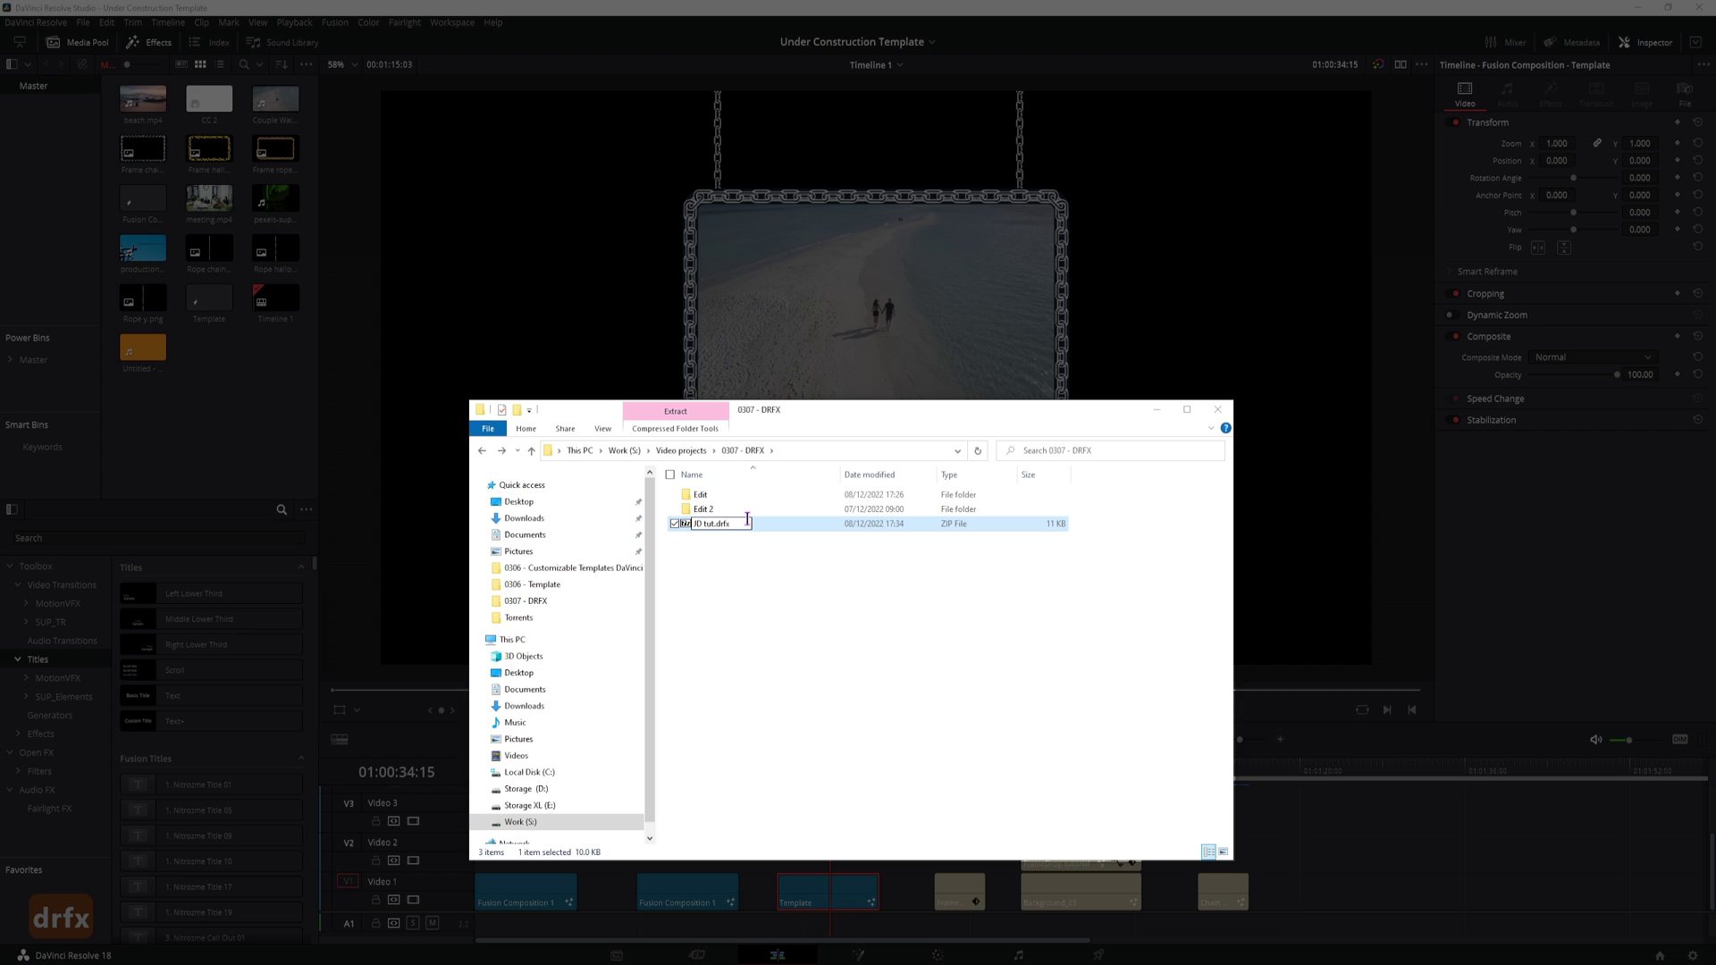
key(Return)
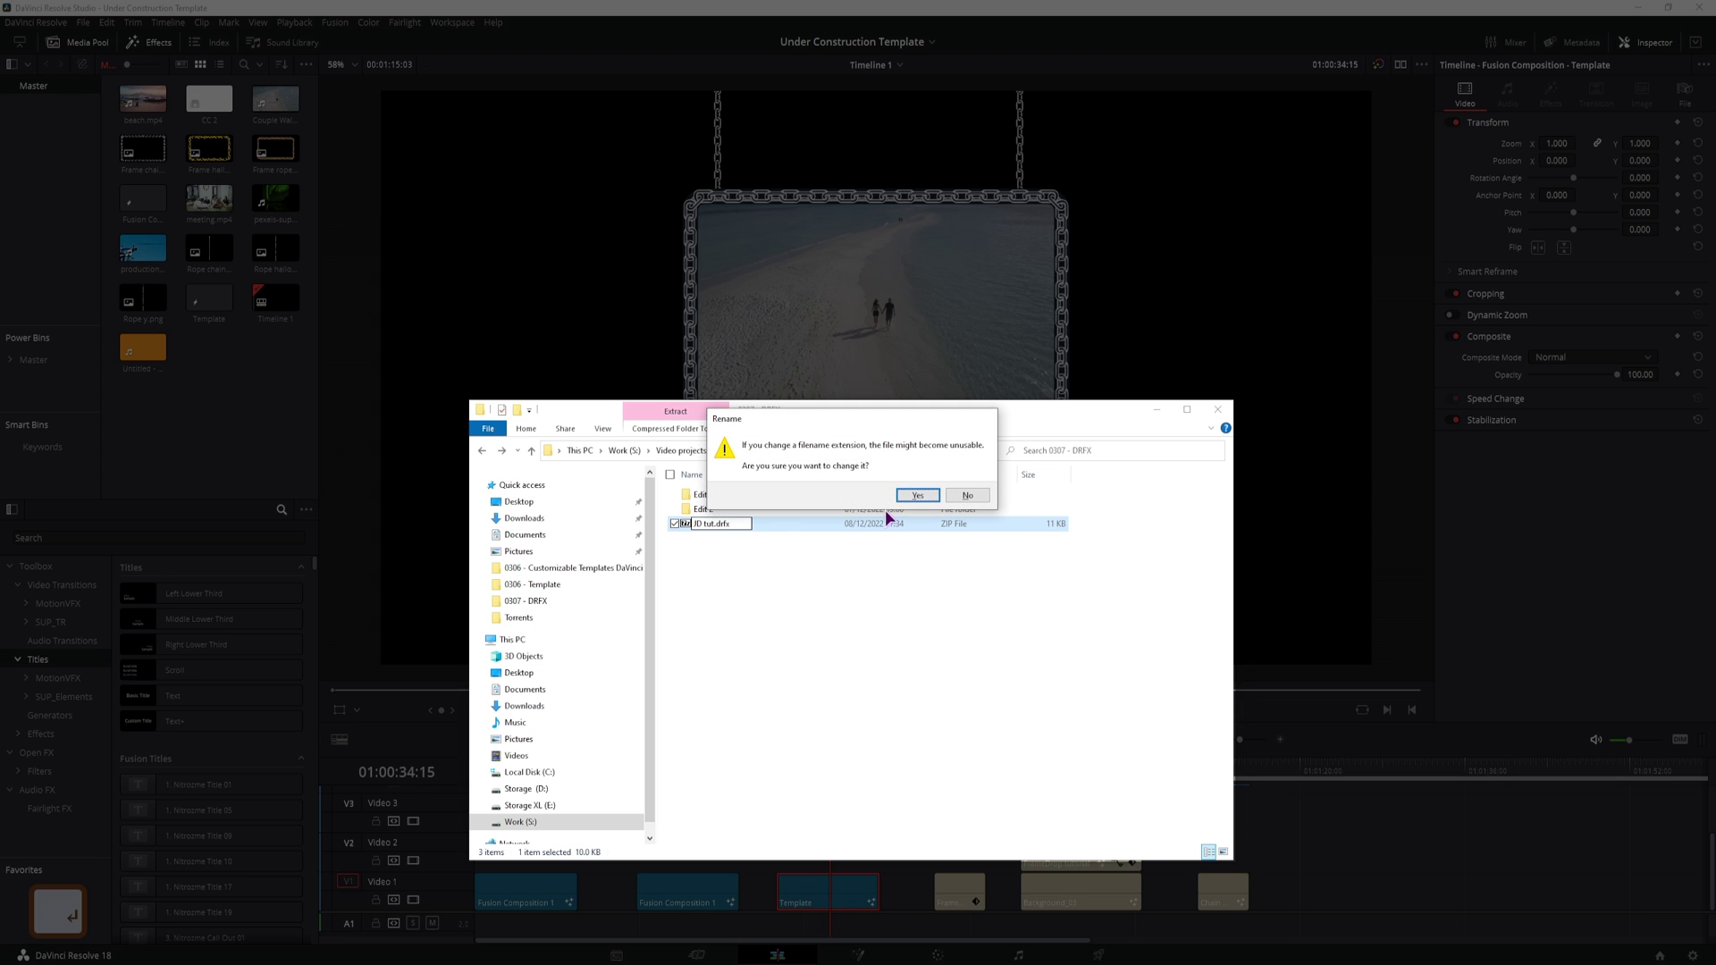
click(911, 494)
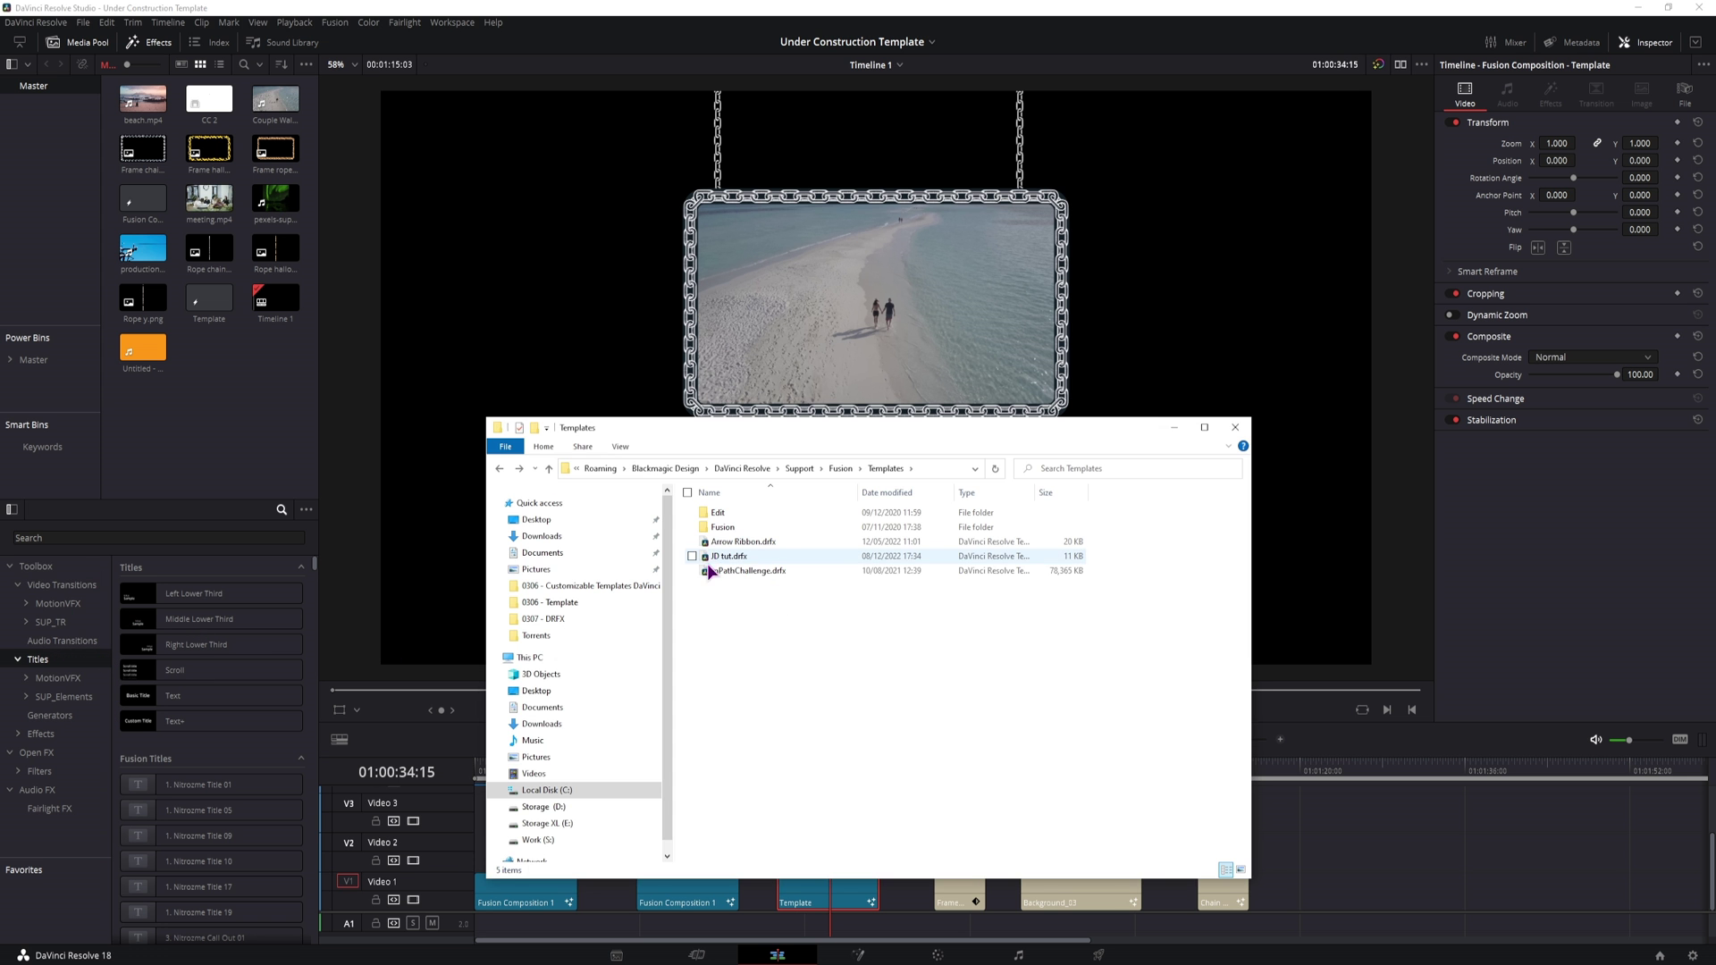
Step: Check the Fusion Templates folder for JD tut.drfx, then look through the Effects Library on the Edit page
click(714, 555)
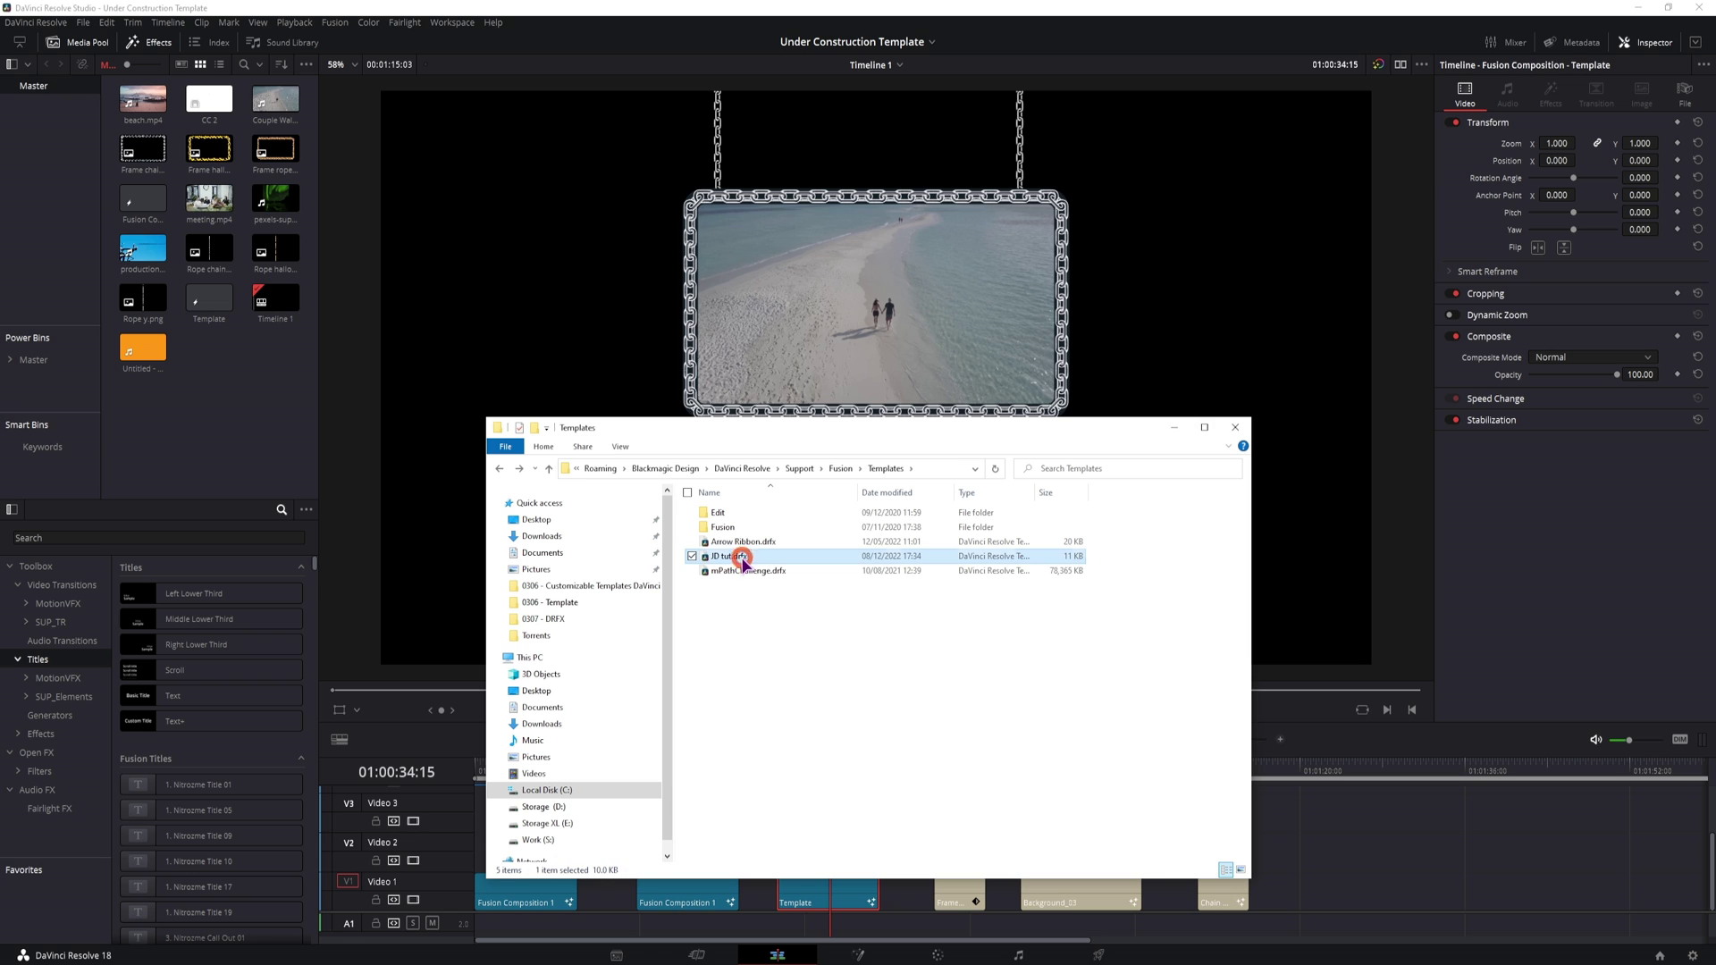
click(1174, 427)
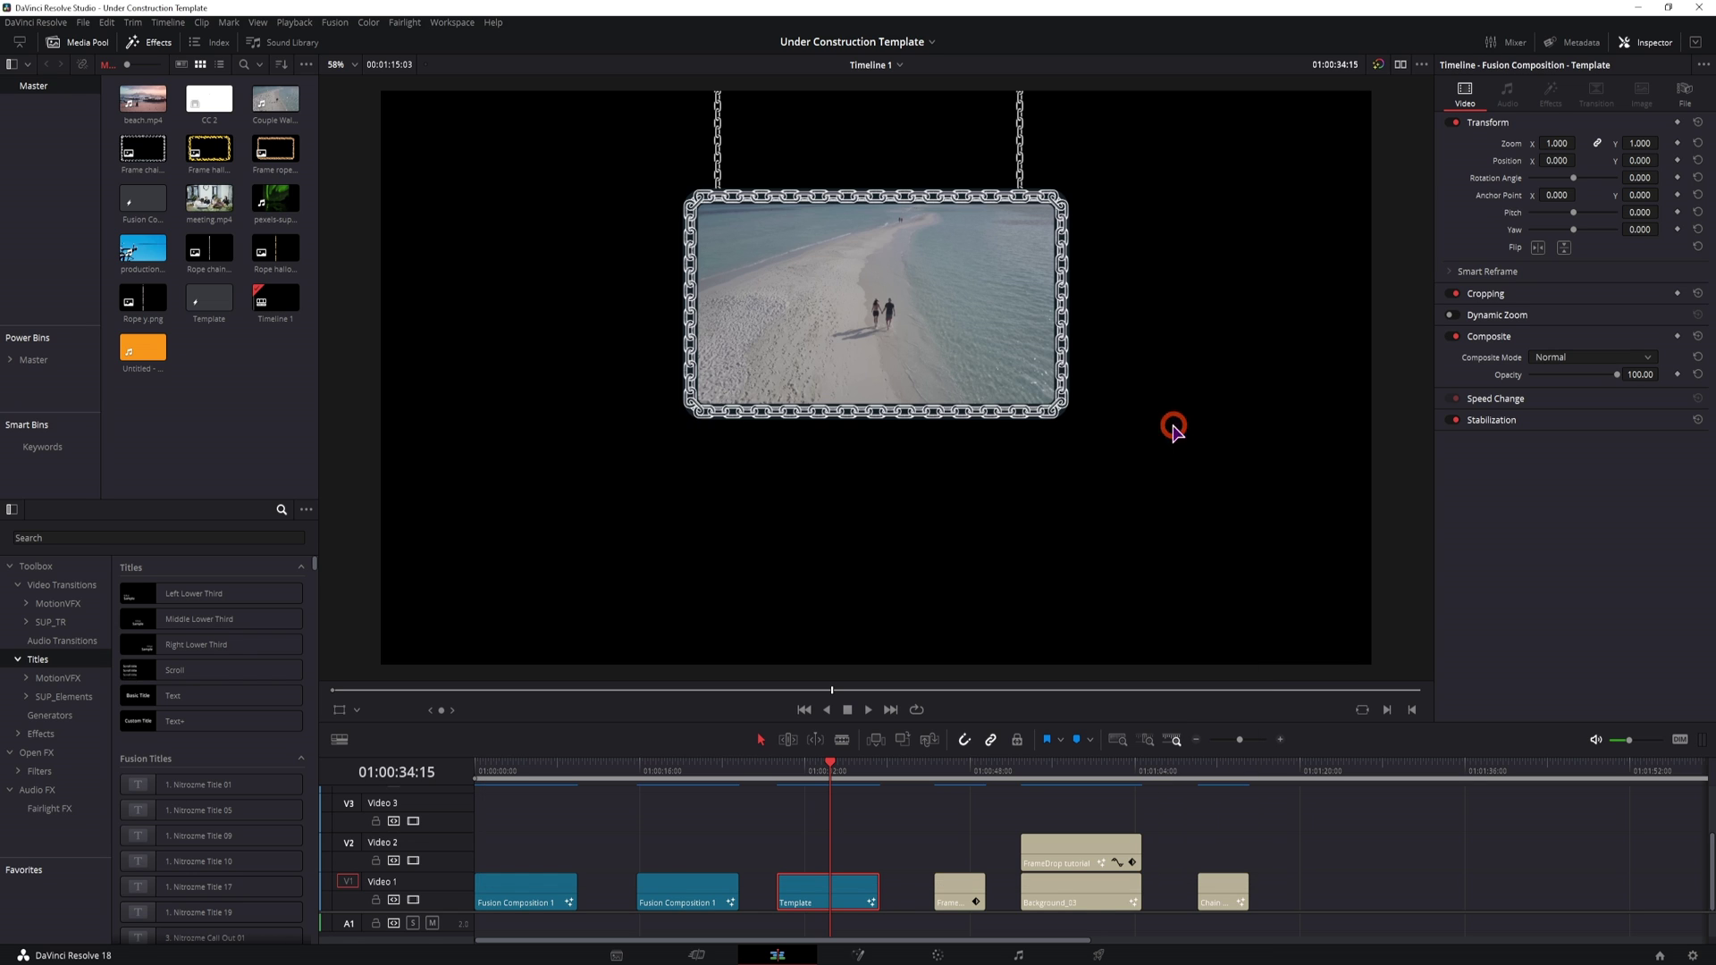
click(205, 539)
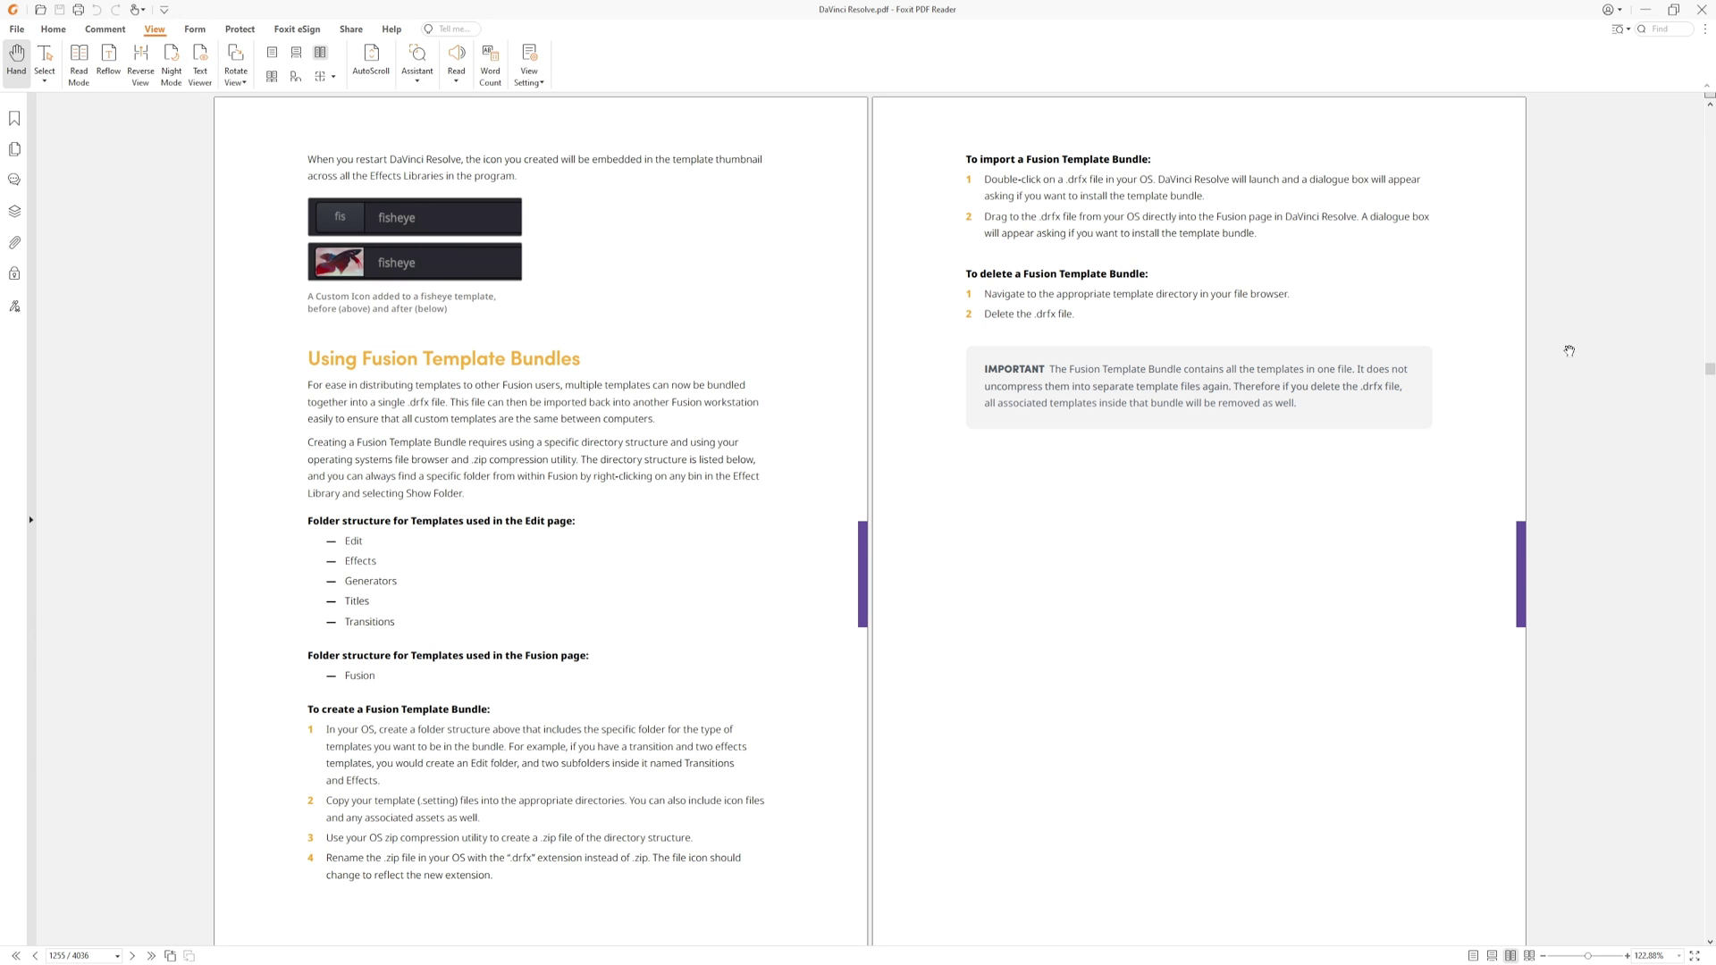
Step: Read the manual's Creating a Custom Template Icon section and compare its size and naming rules with the files in the JD Template folder
key(alt+Left)
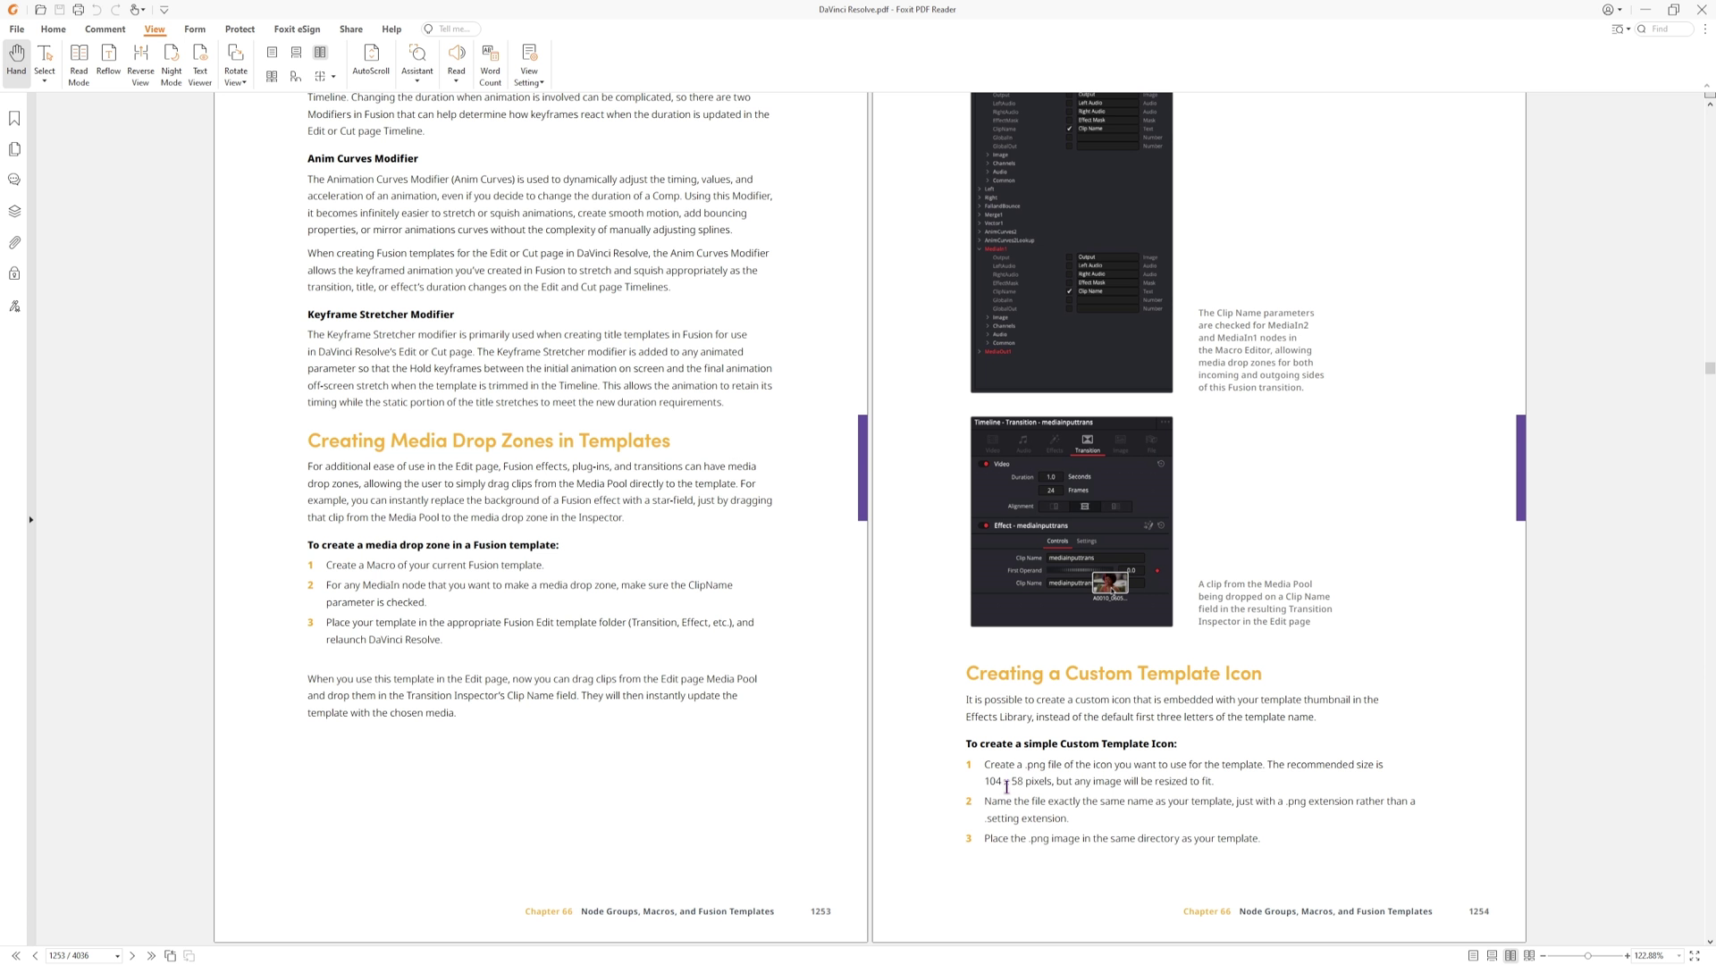
drag(1267, 764, 1017, 784)
click(1025, 782)
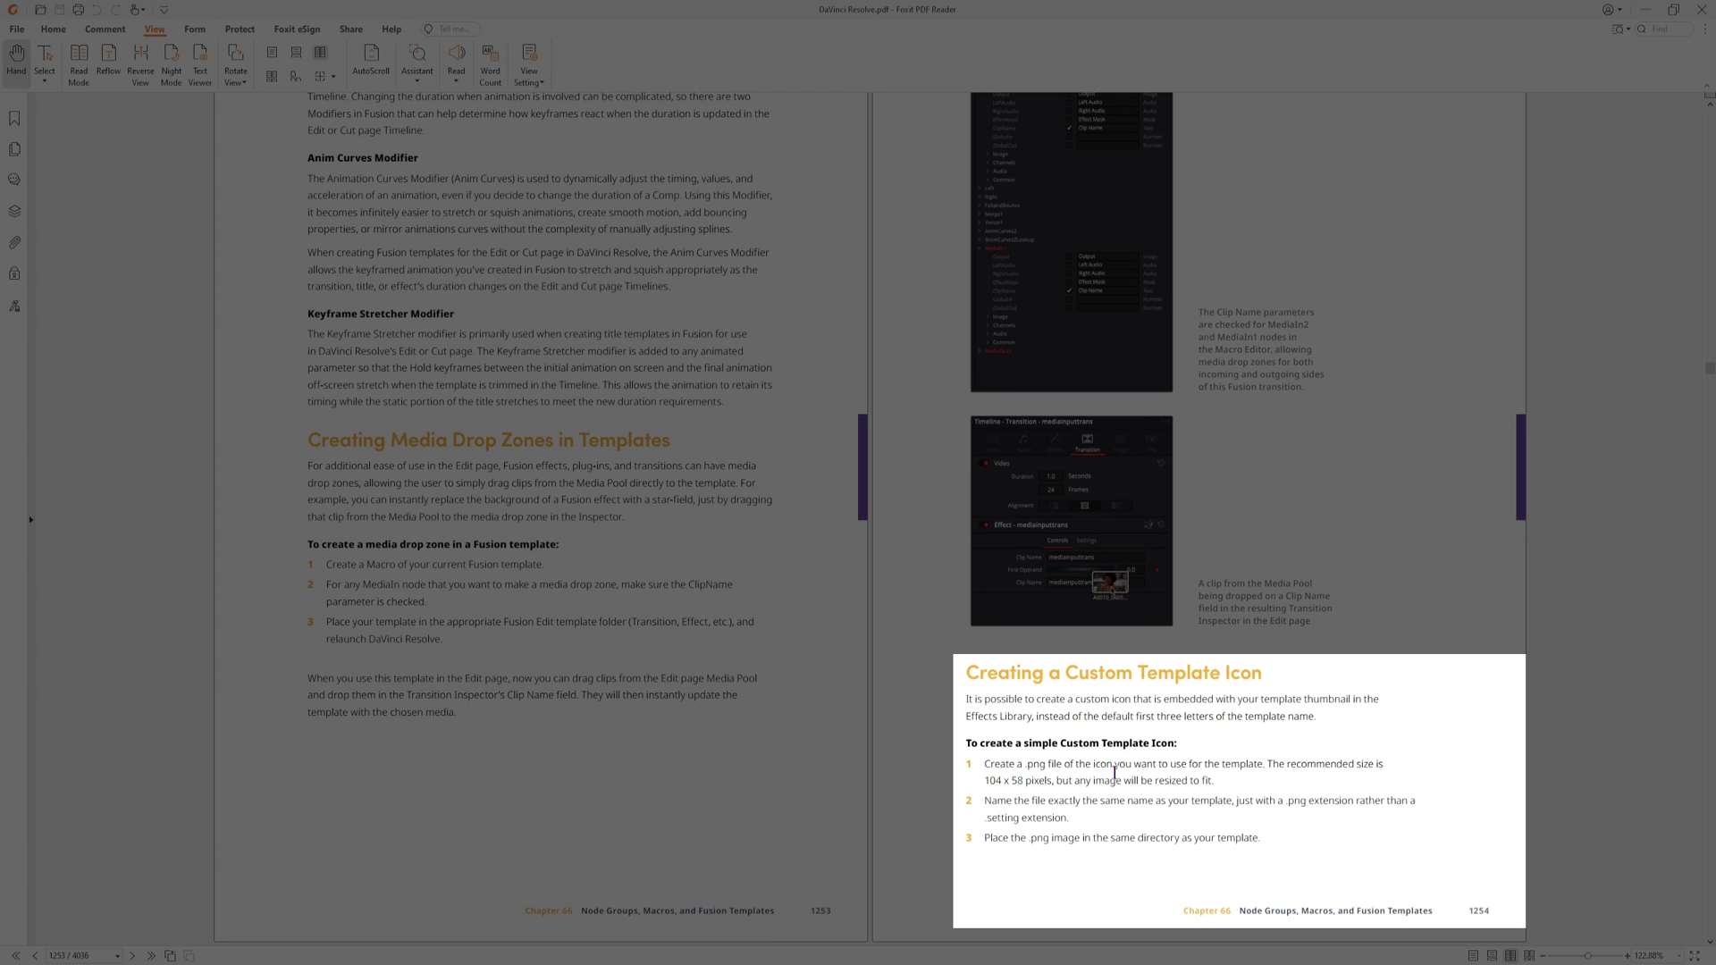
drag(1062, 780, 1210, 780)
drag(985, 780, 1031, 780)
click(1131, 807)
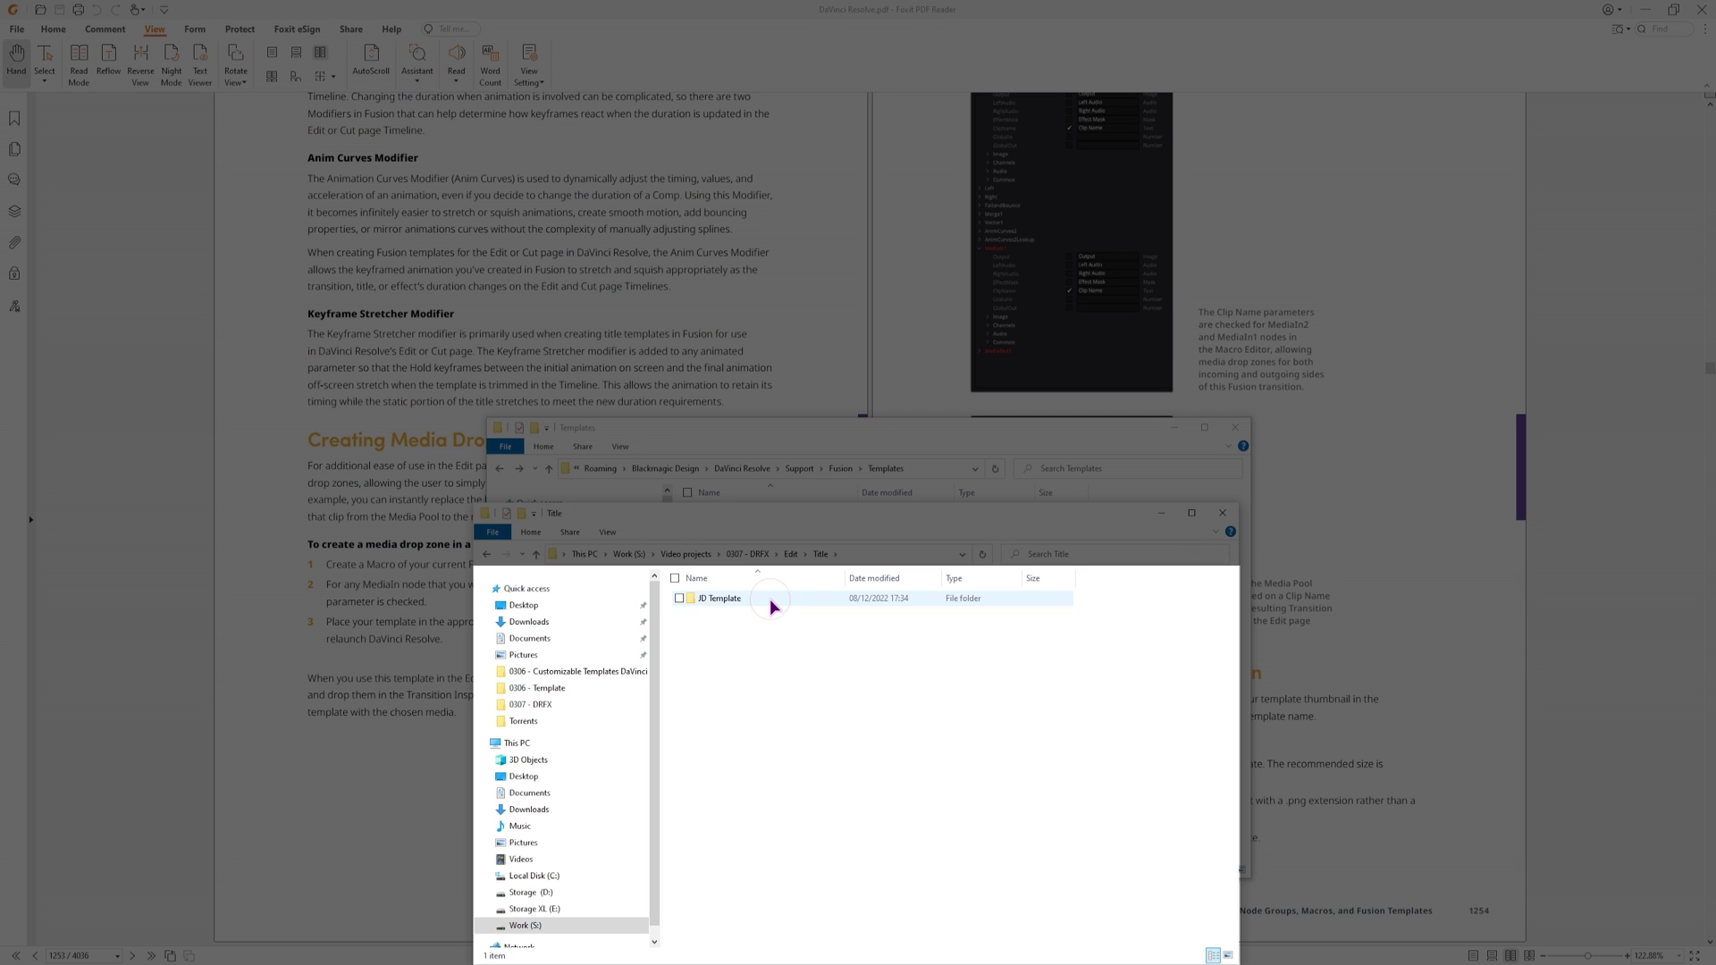
double_click(770, 604)
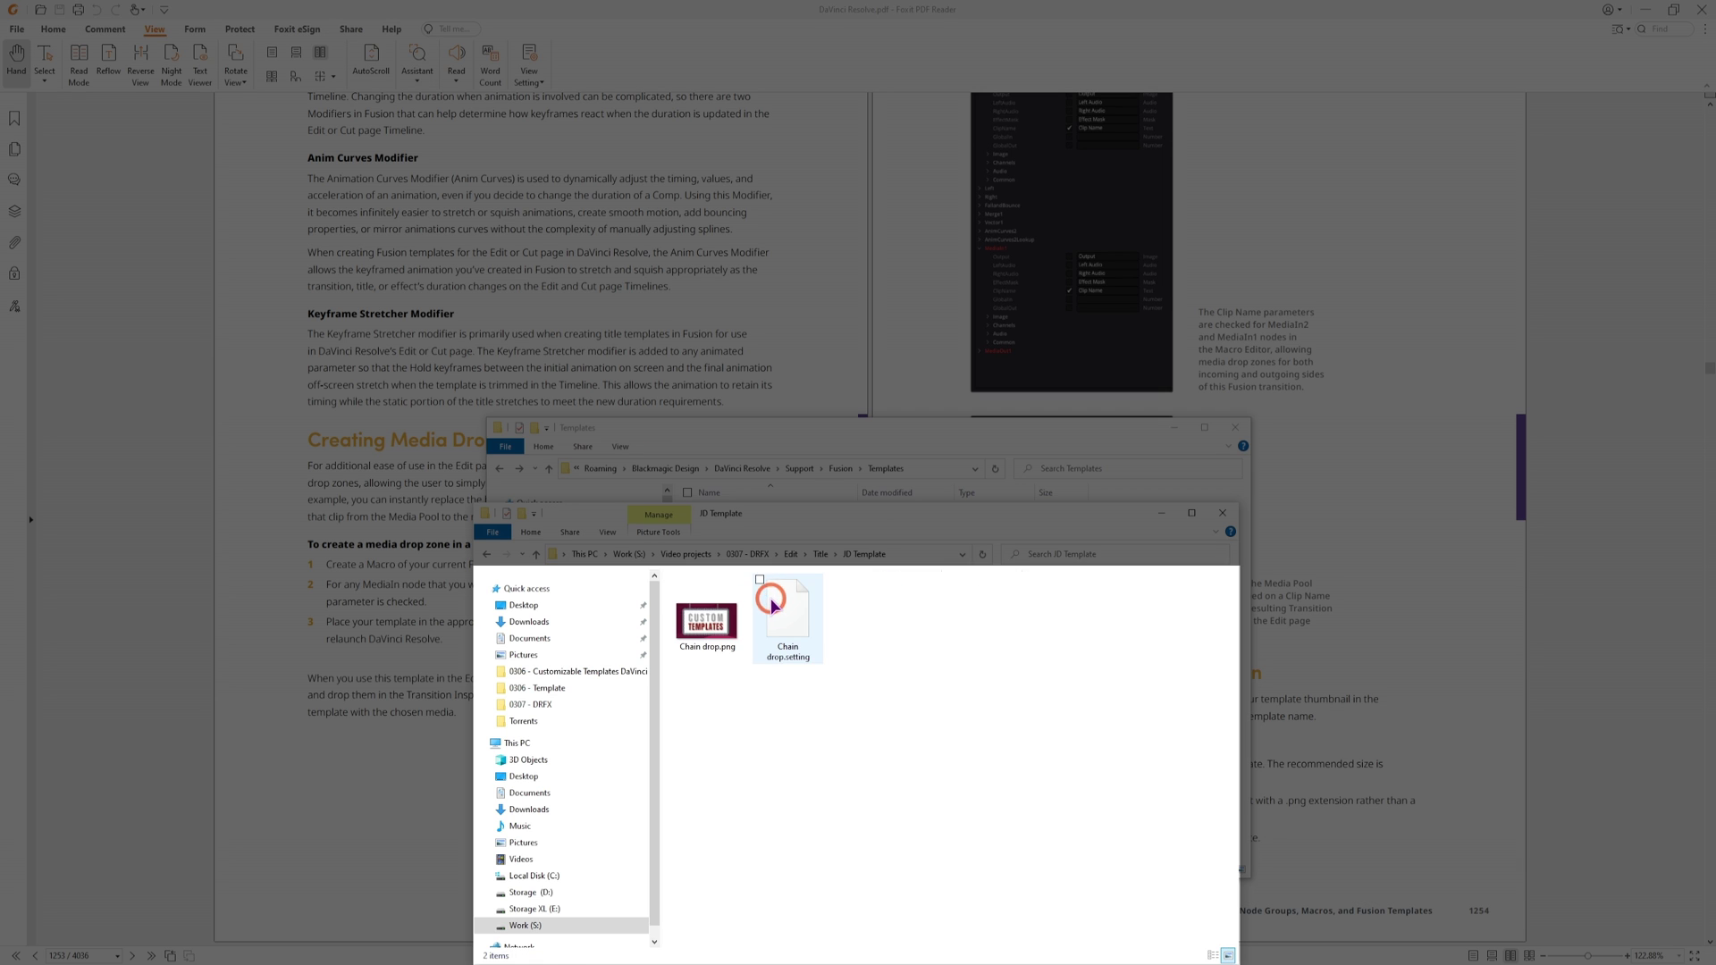
click(704, 622)
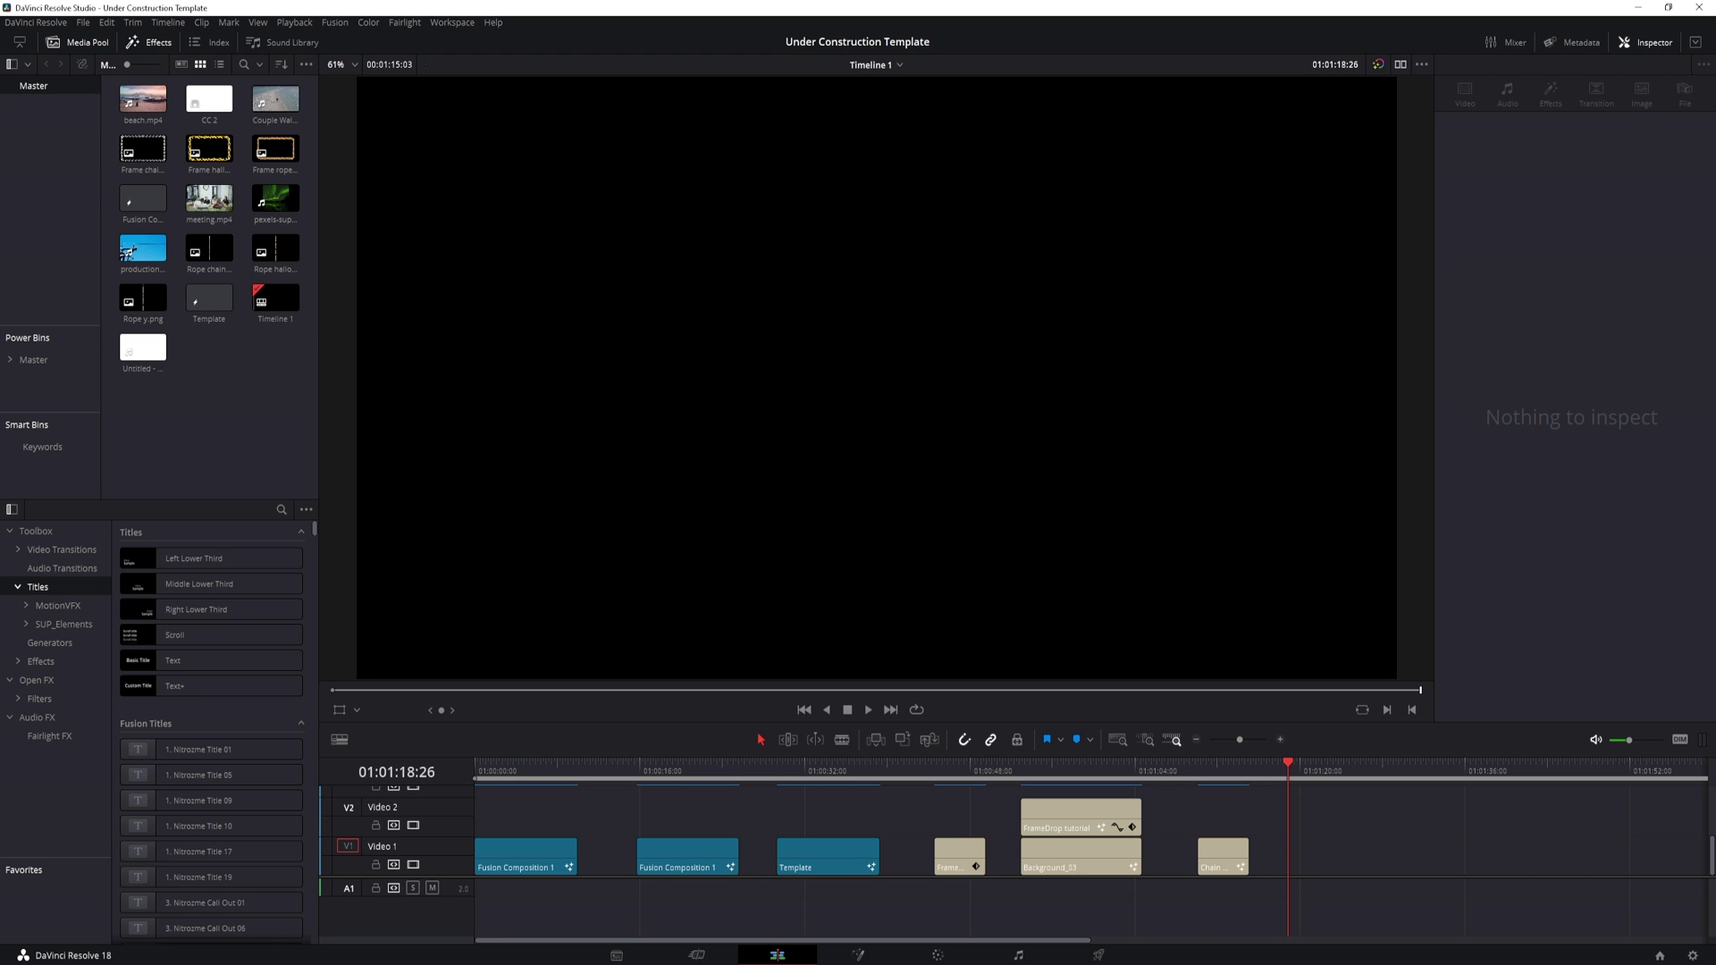
Step: Go back up from the JD Template folder to the Edit folder in 0307 - DRFX and select its Title folder
mouse_move(108, 956)
click(212, 941)
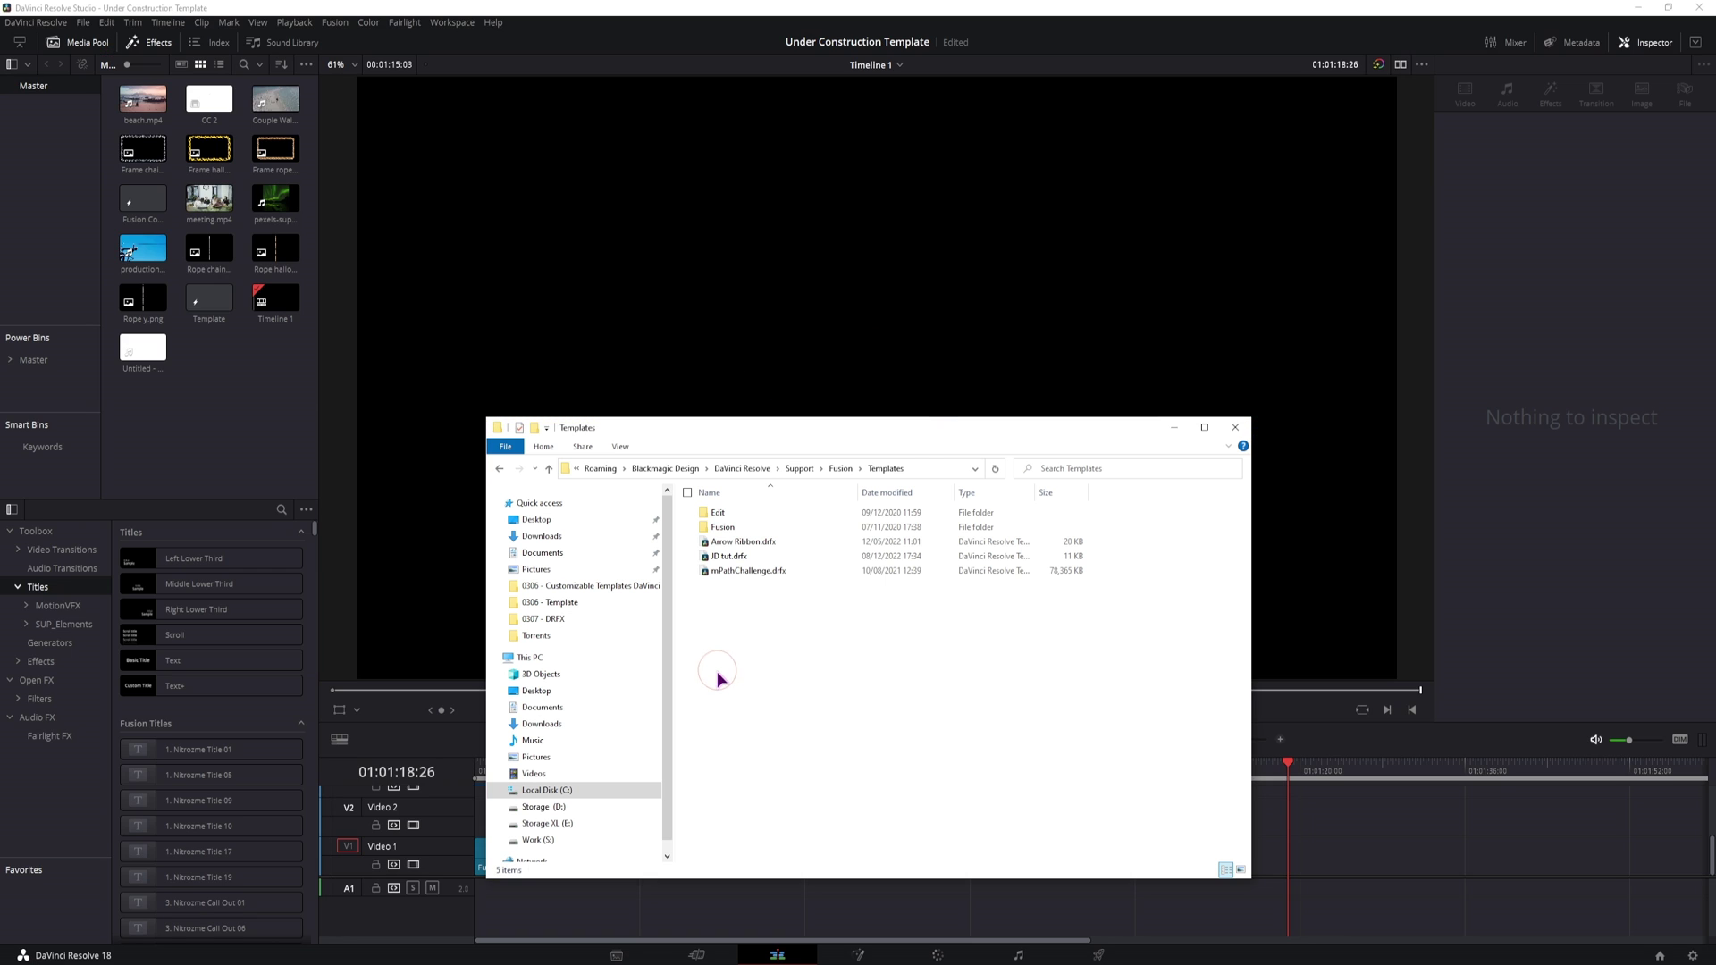
click(67, 925)
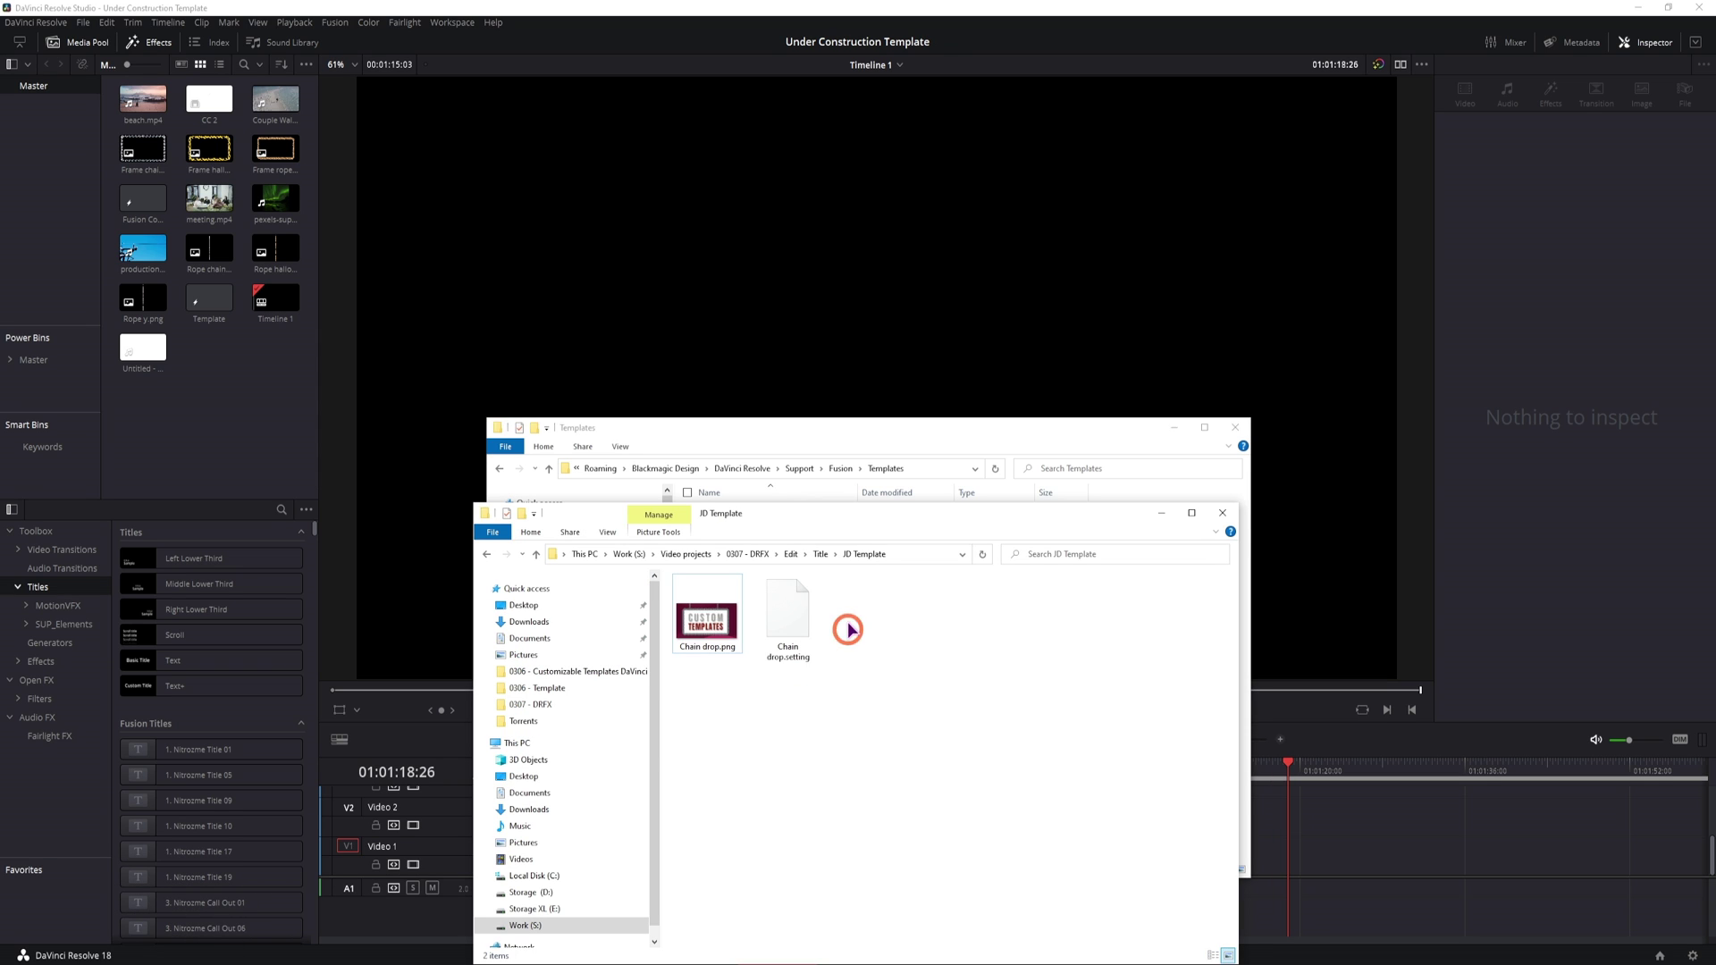
click(819, 555)
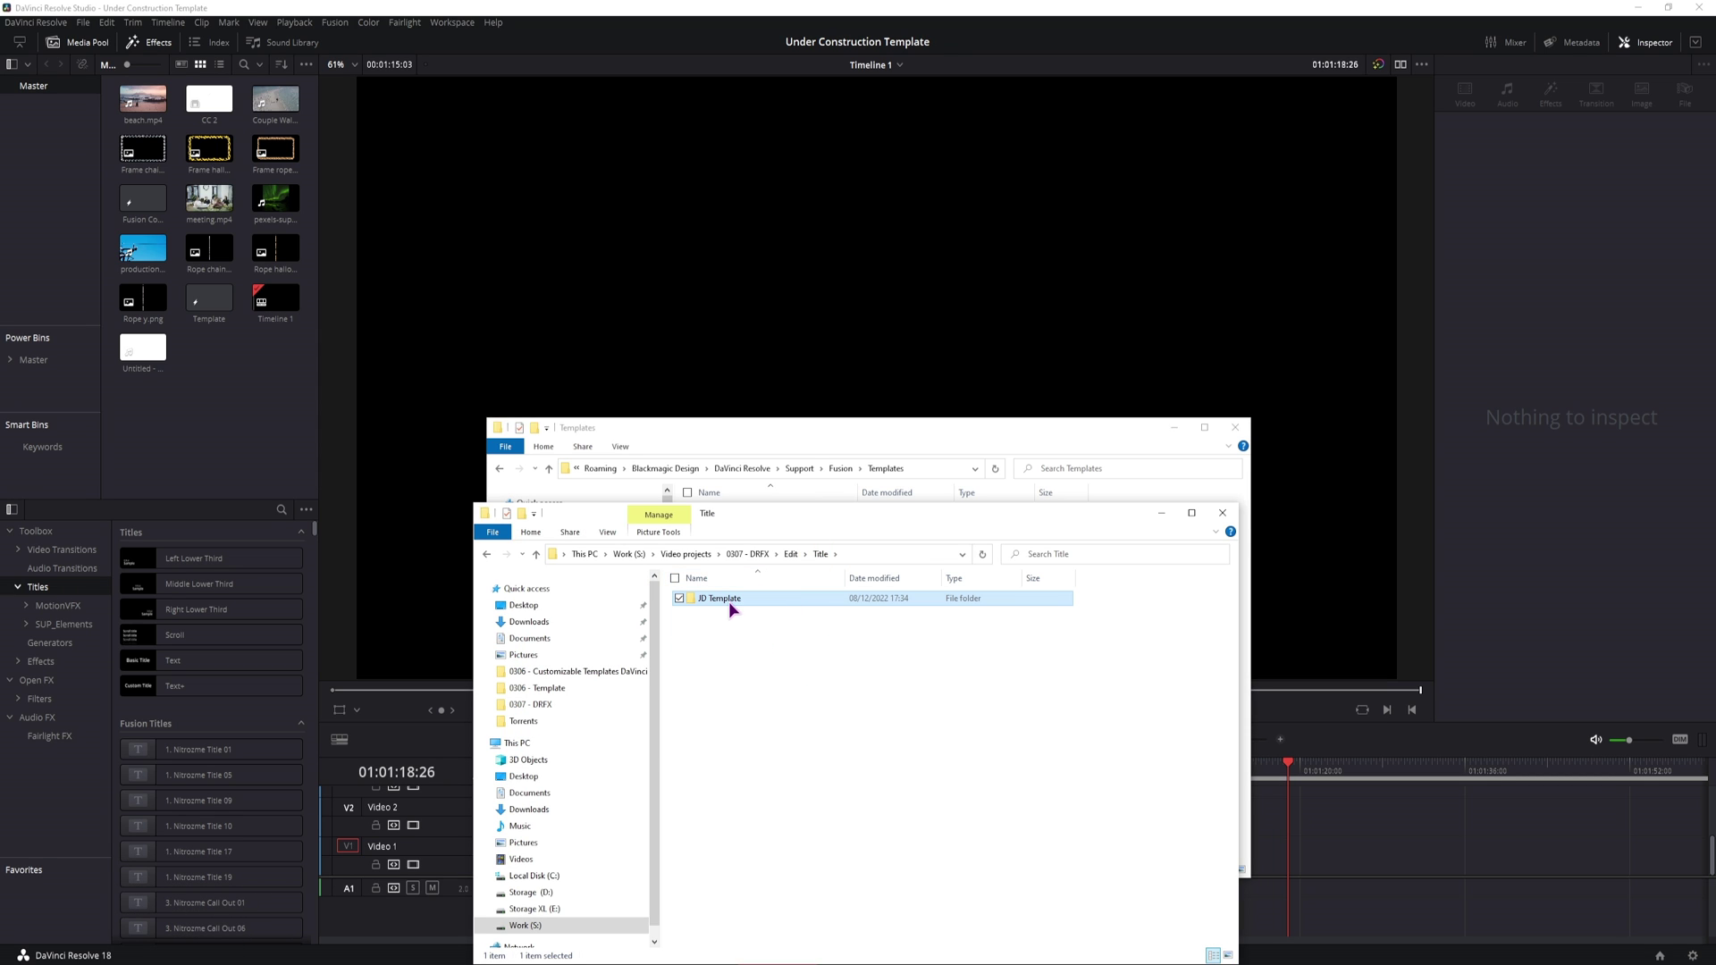
click(789, 556)
click(720, 599)
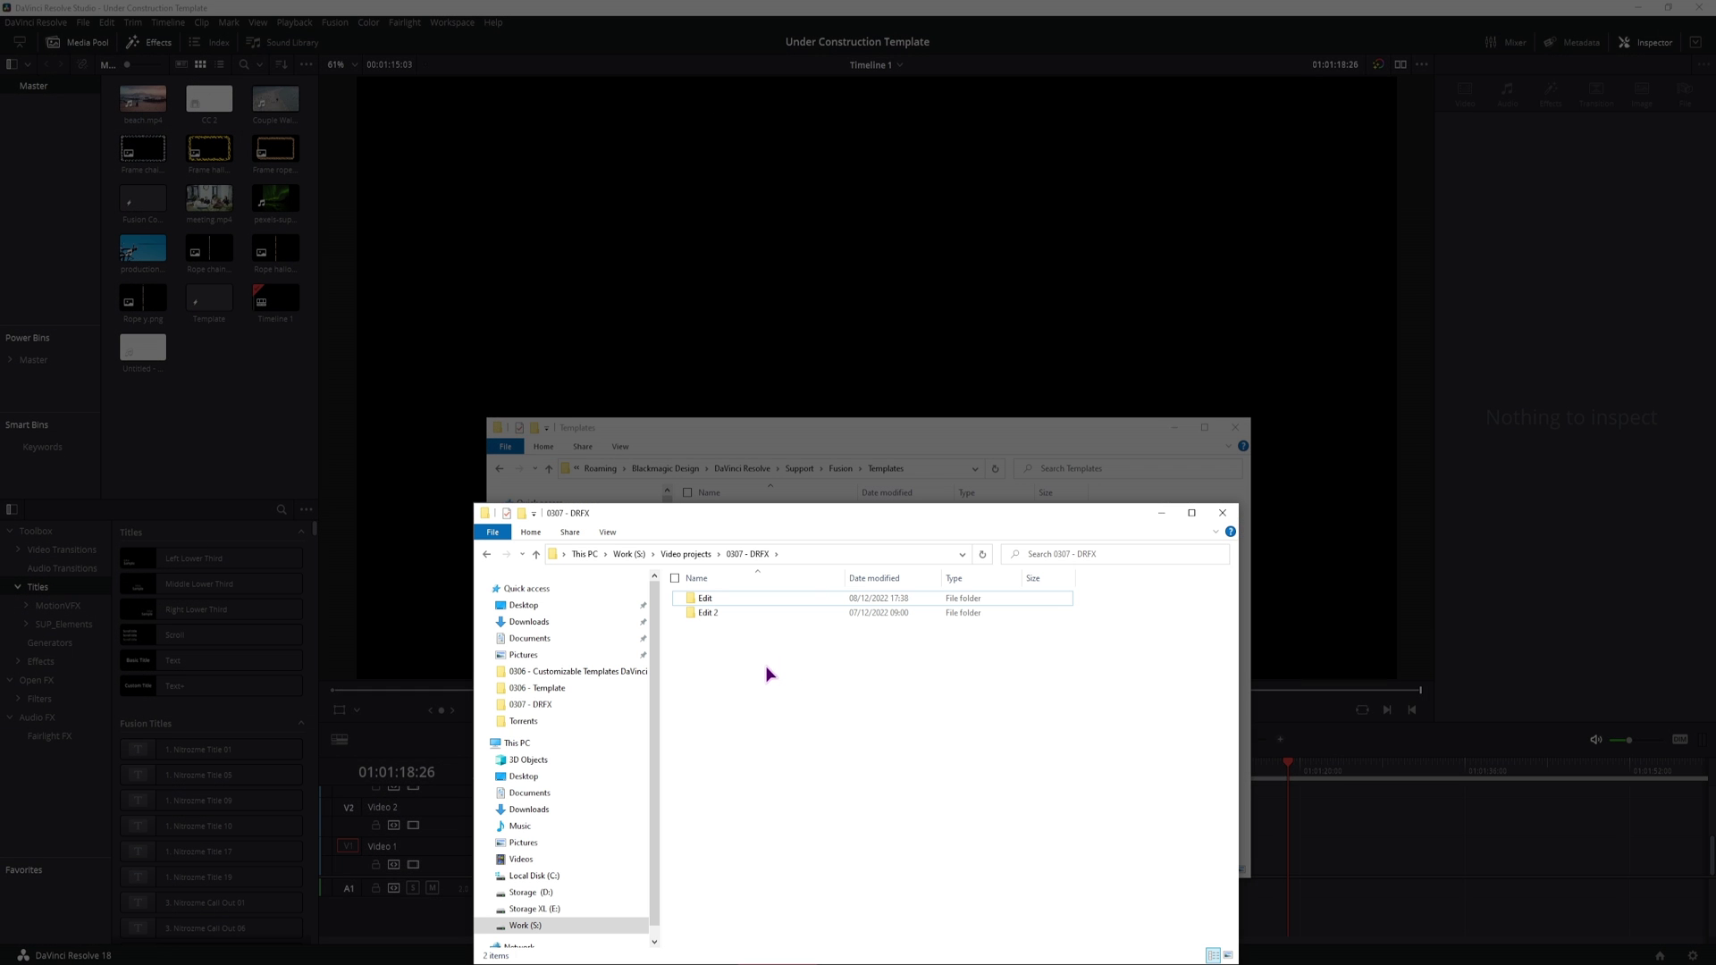
Step: Compress the Edit folder in 0307 - DRFX into a new Edit.zip with 7-Zip
right_click(712, 600)
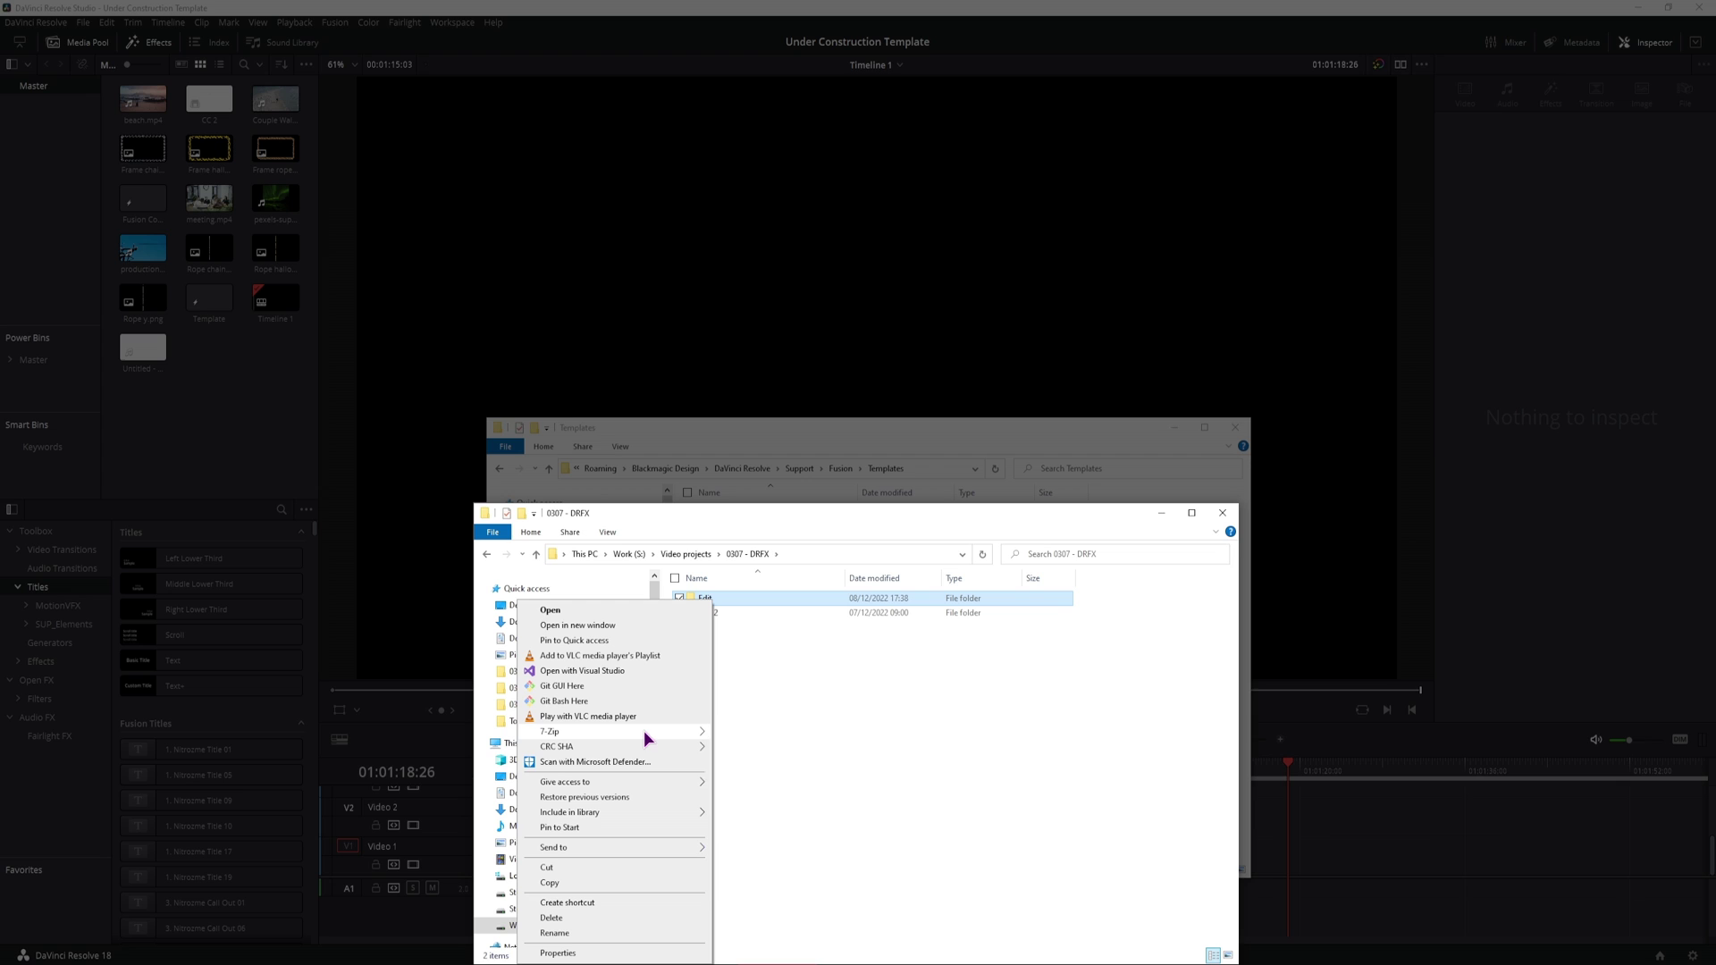
mouse_move(647, 732)
click(760, 793)
Step: Rename Edit.zip to Edit.drfx and accept the extension change
click(712, 626)
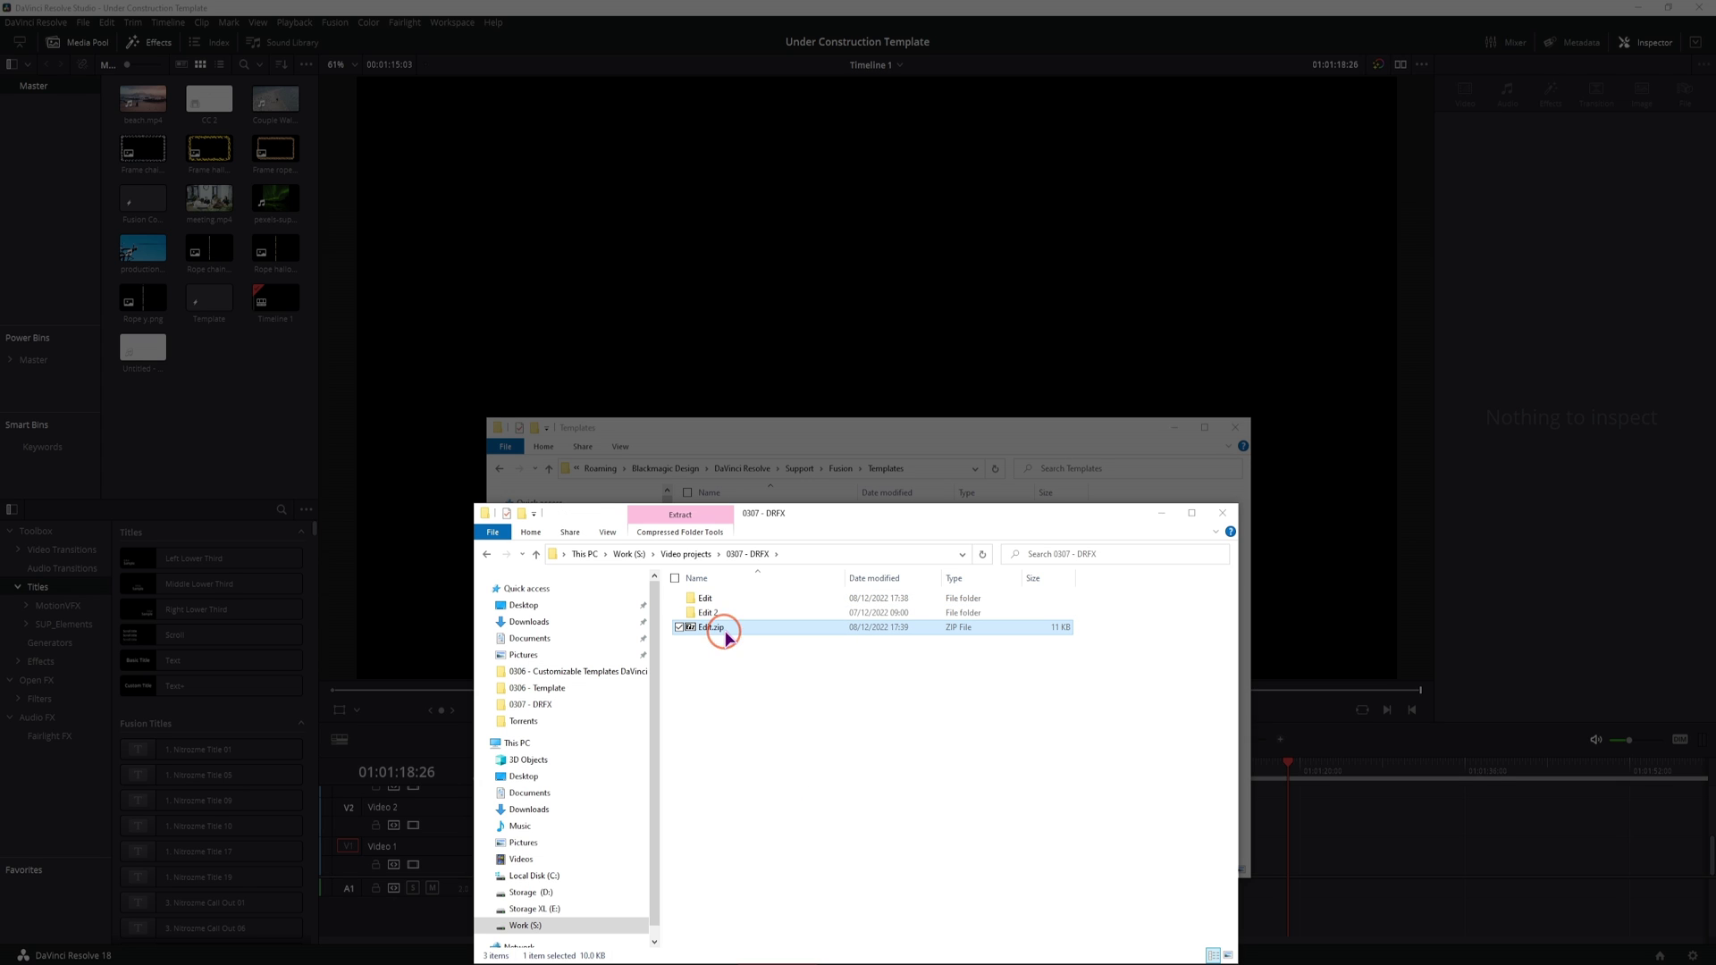
click(713, 627)
double_click(738, 627)
text(drfx)
key(Return)
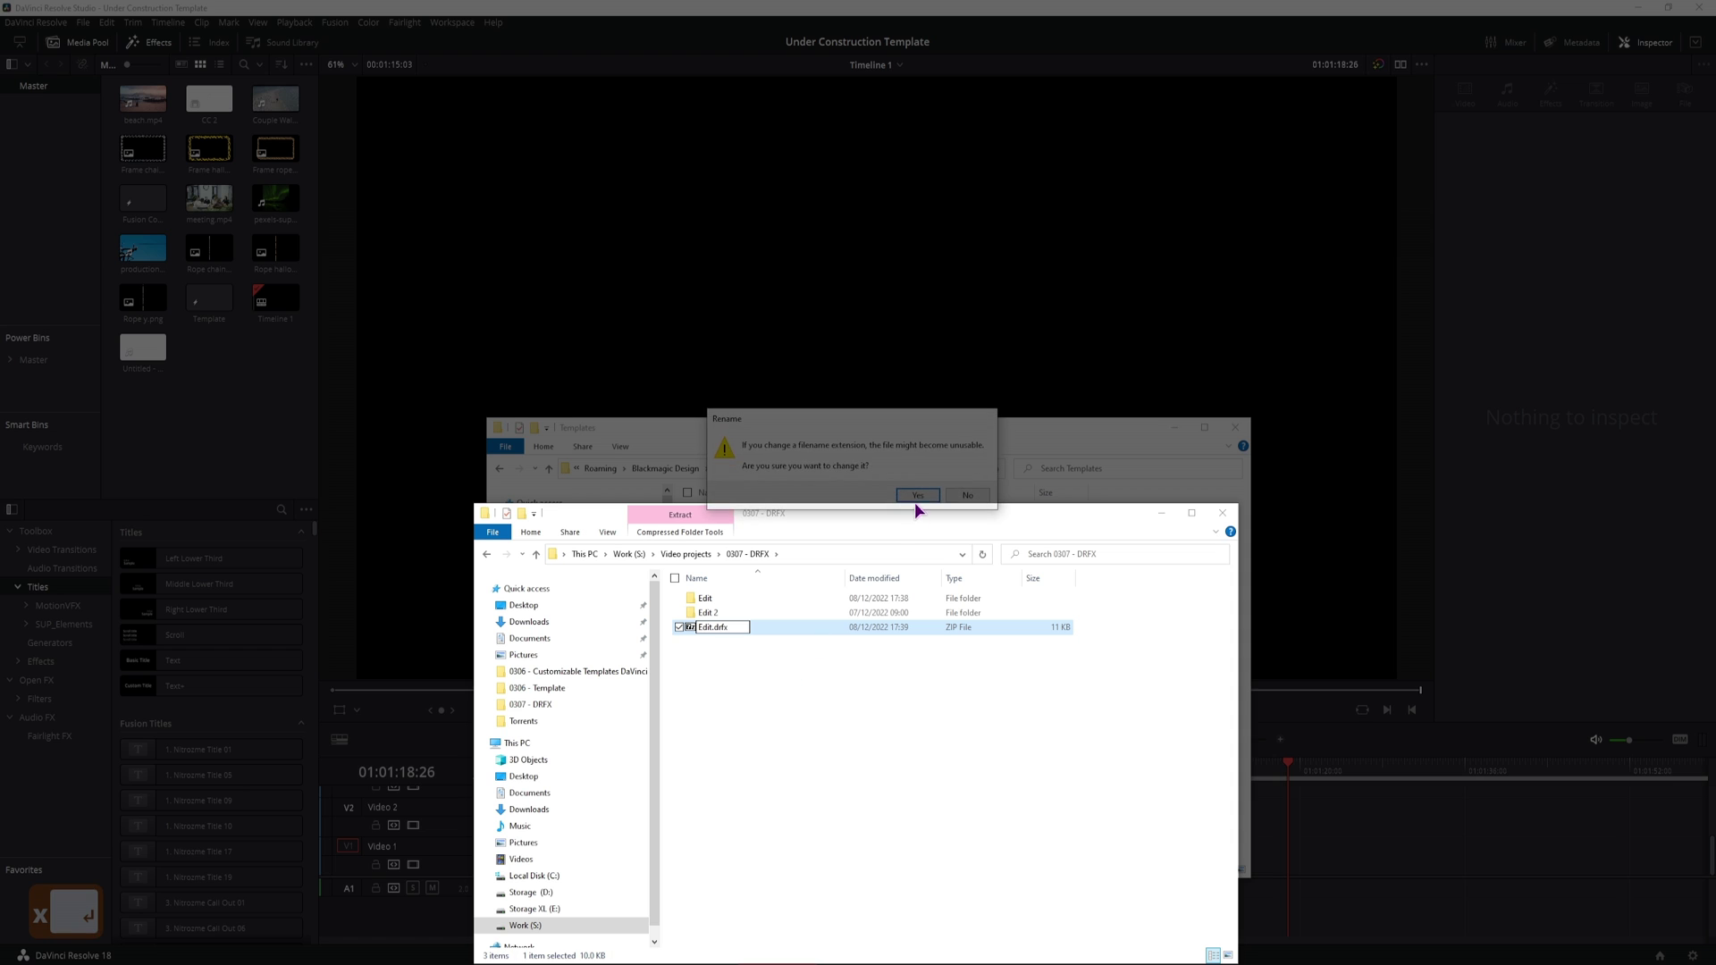
click(914, 499)
Step: Bring Edit.drfx from the 0307 - DRFX folder into DaVinci Resolve and install the template bundle
click(712, 629)
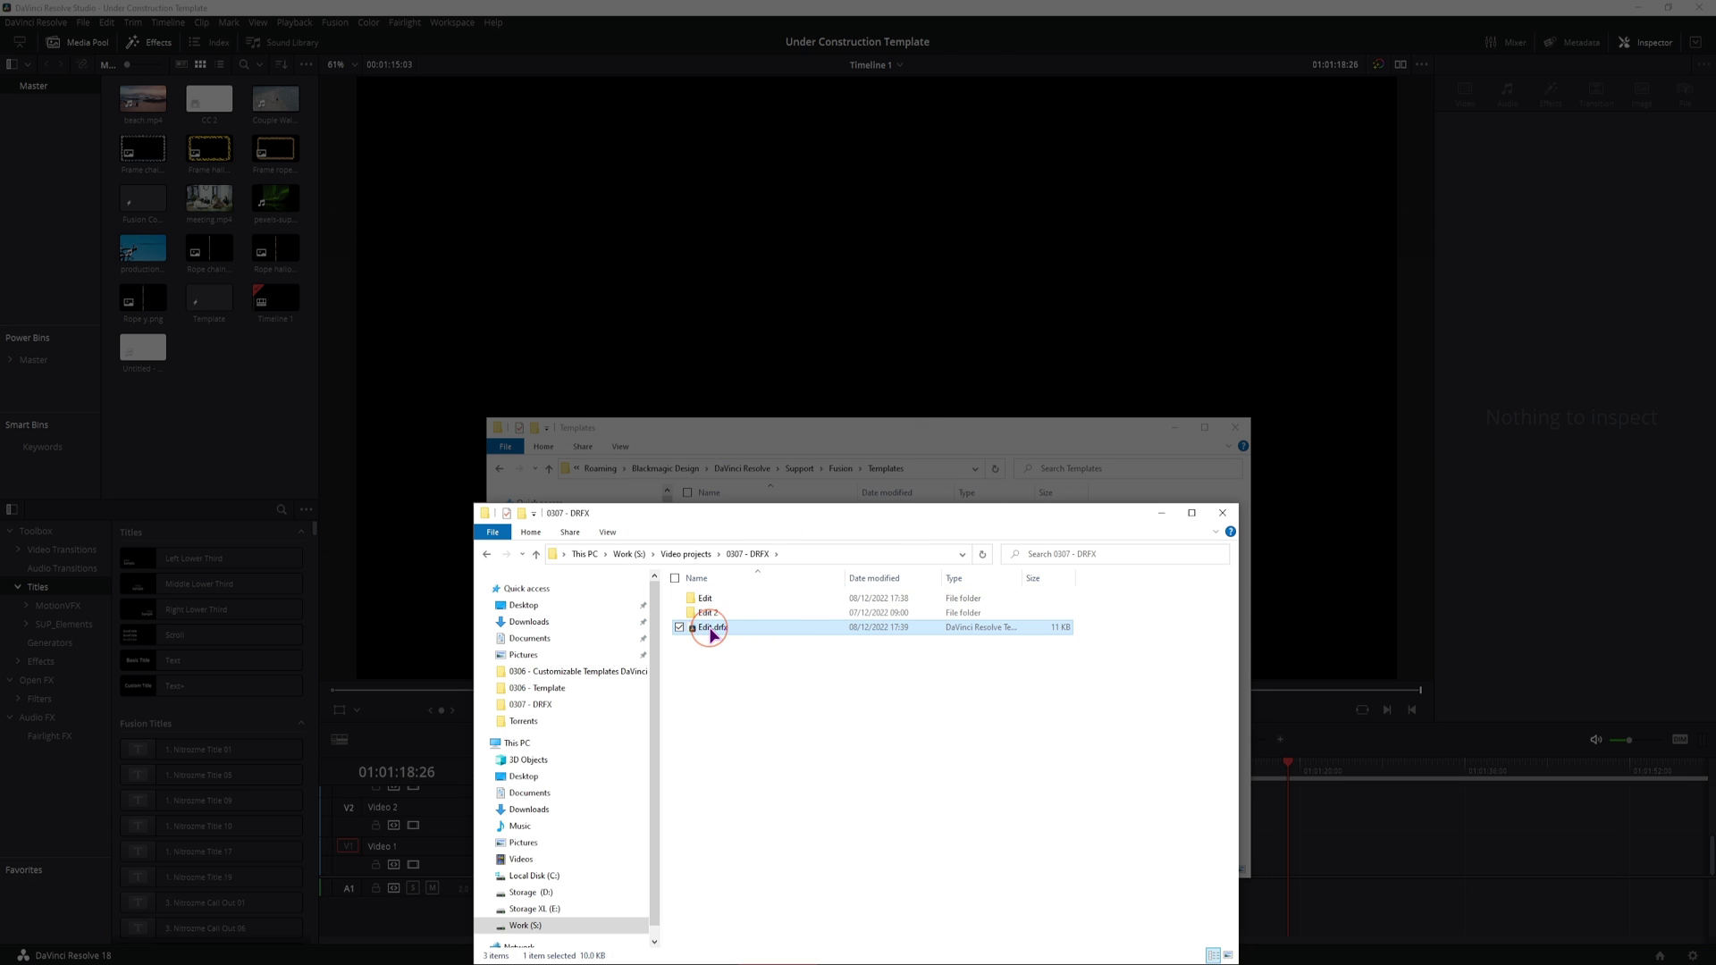
drag(712, 629, 1034, 363)
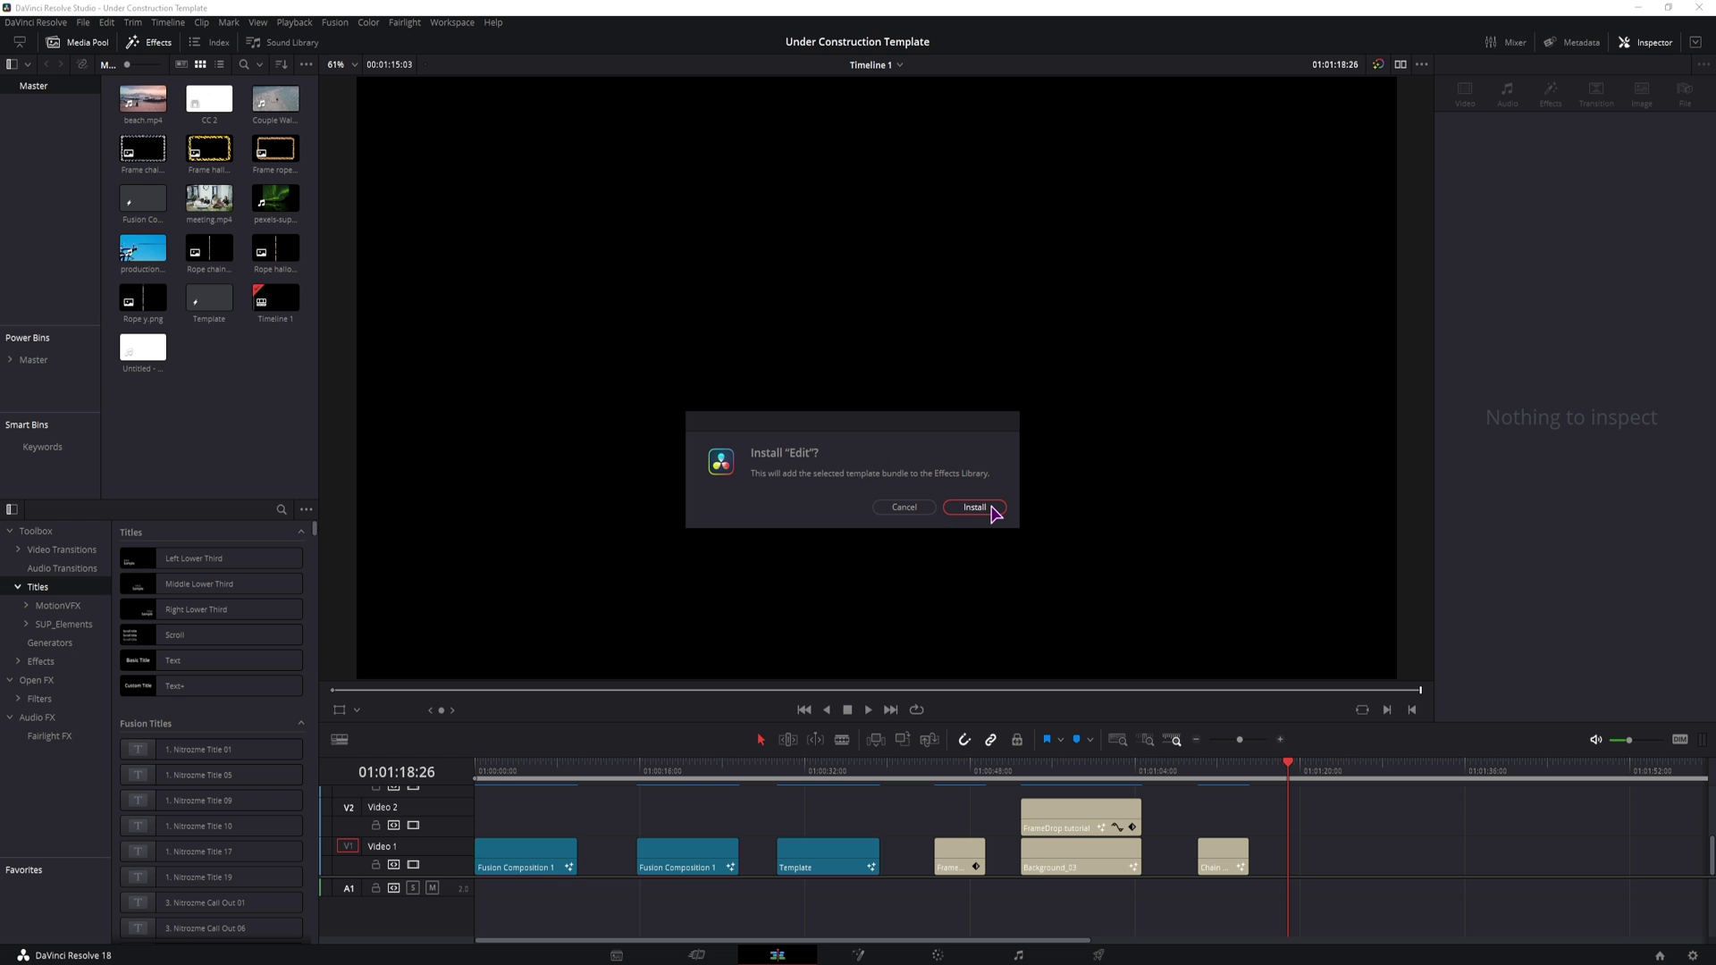
click(983, 508)
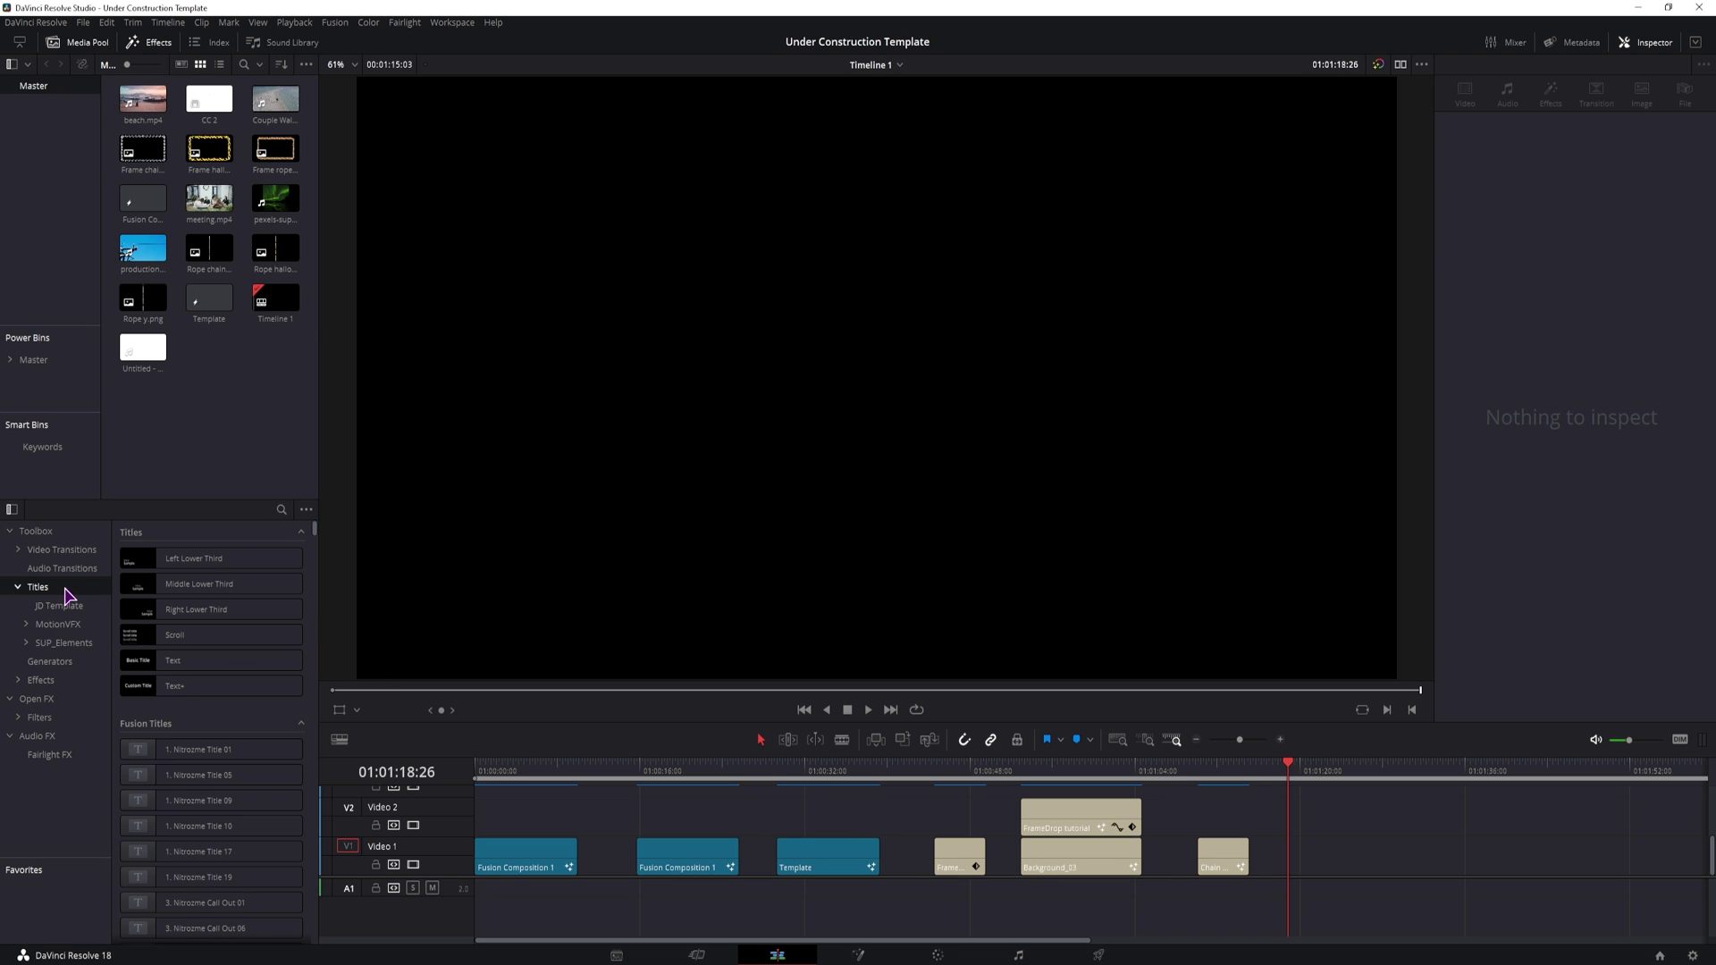
Step: Place the Chain drop title from the JD Template category on Video 1 at the playhead, after the last clip
click(69, 606)
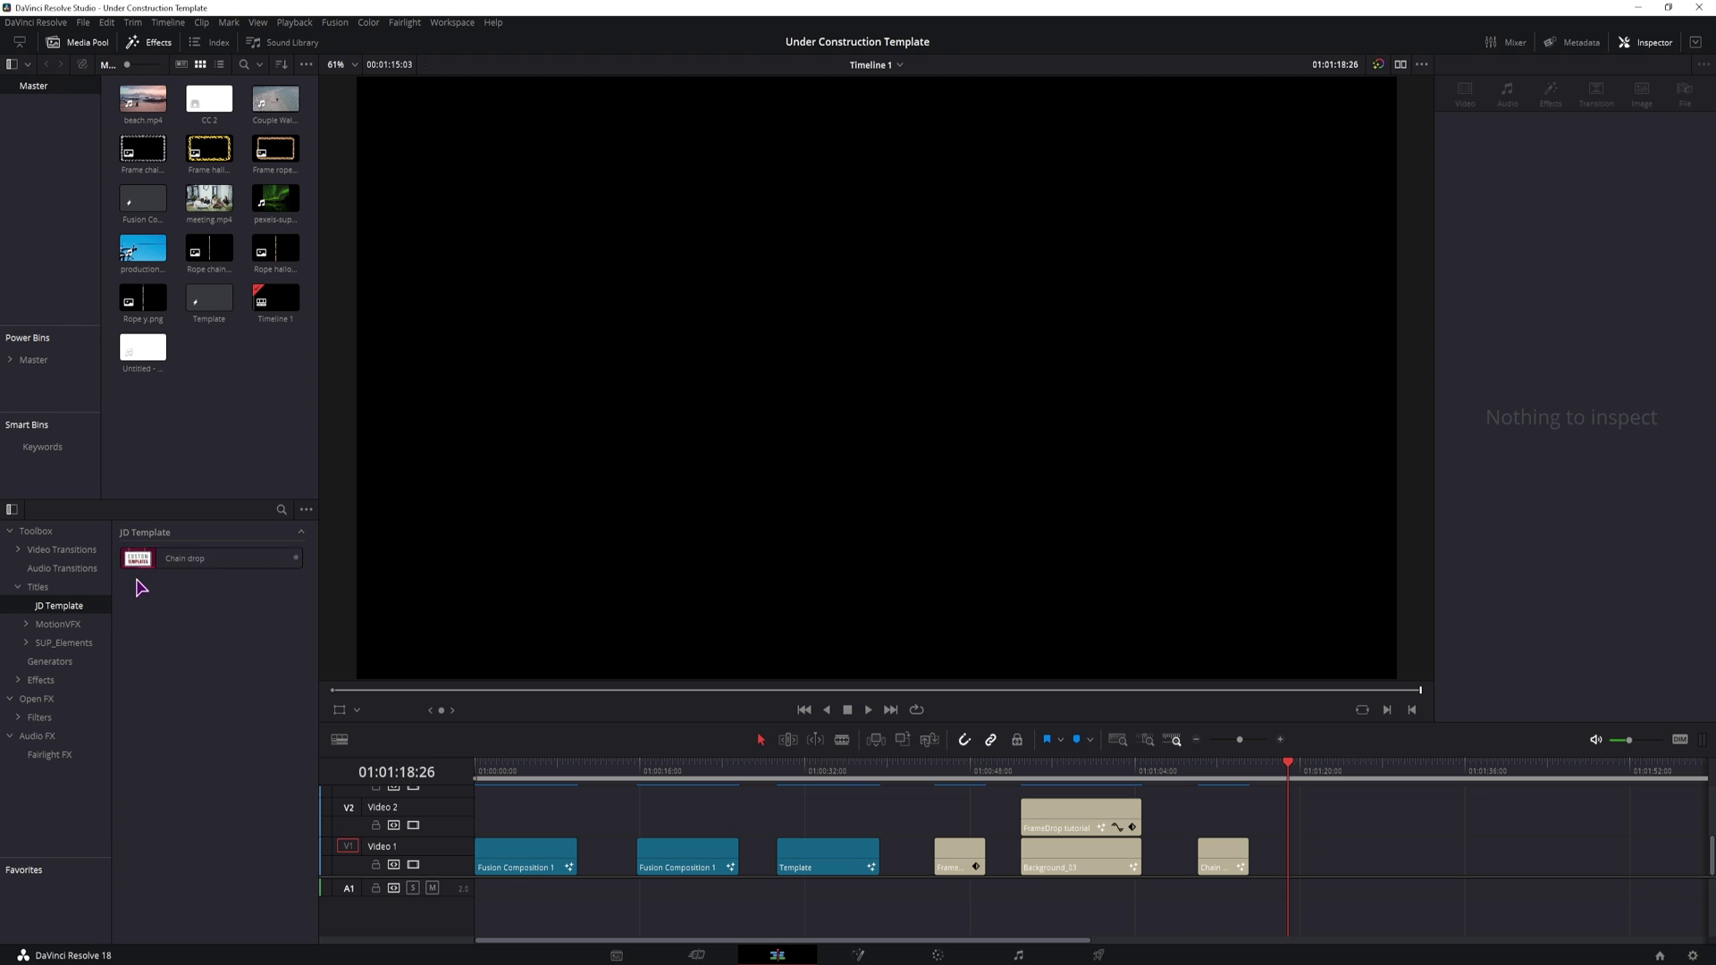
click(139, 561)
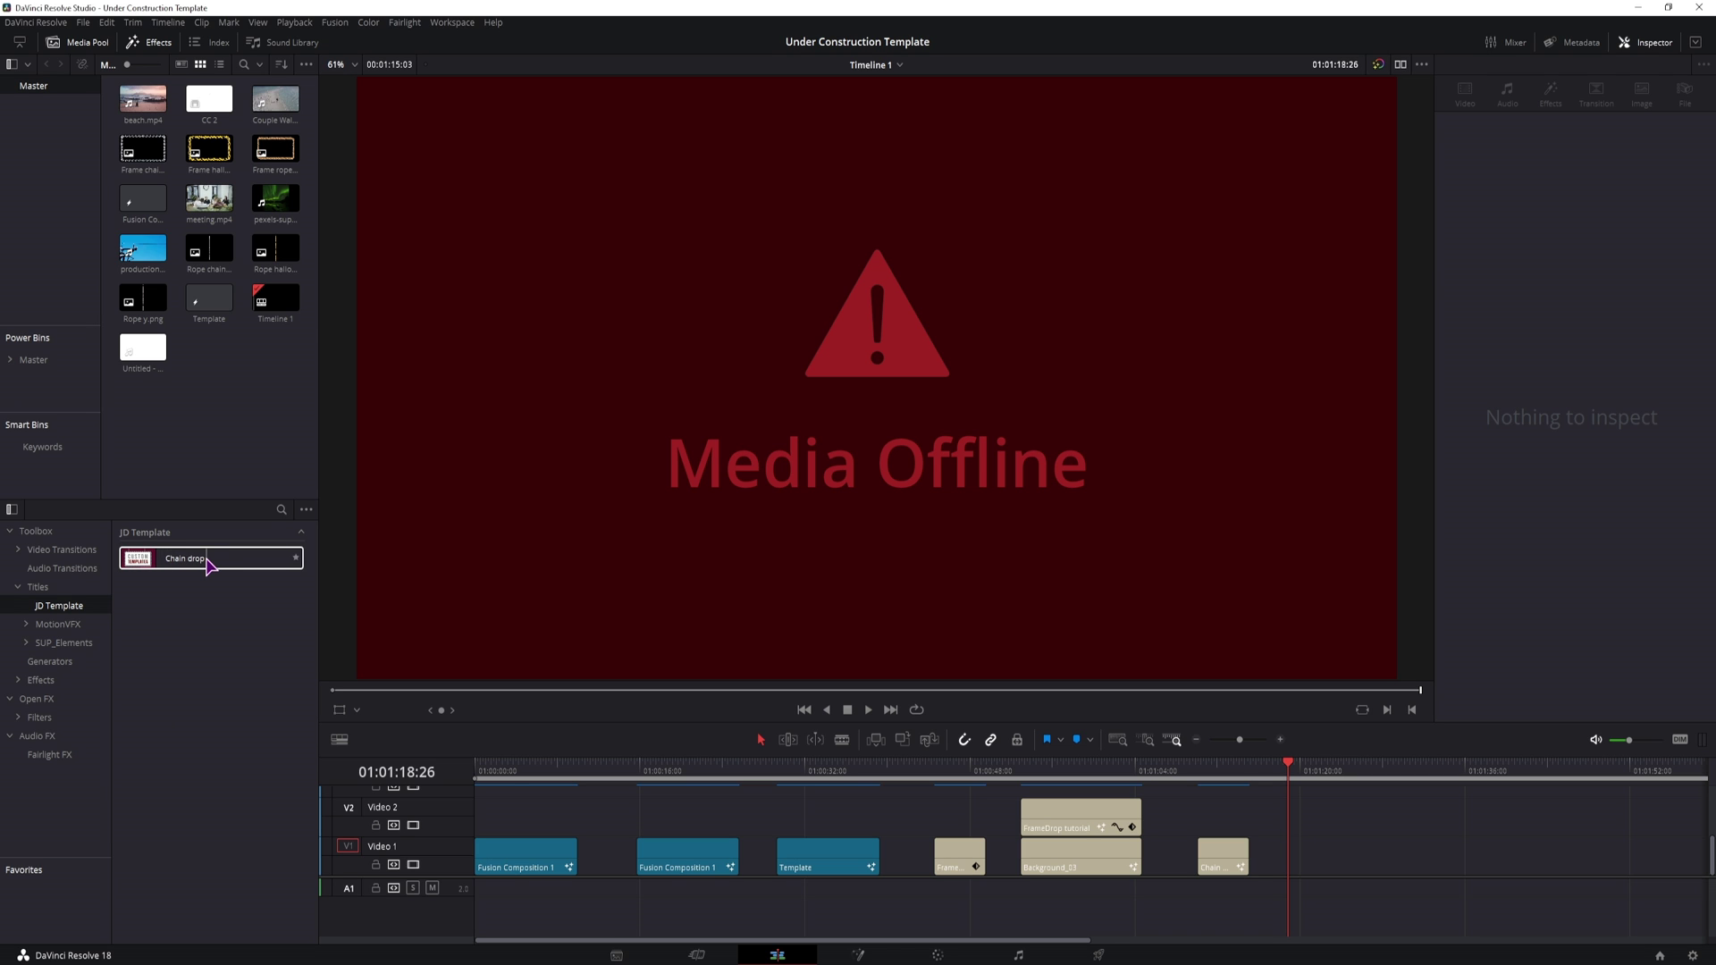
drag(207, 563, 1306, 858)
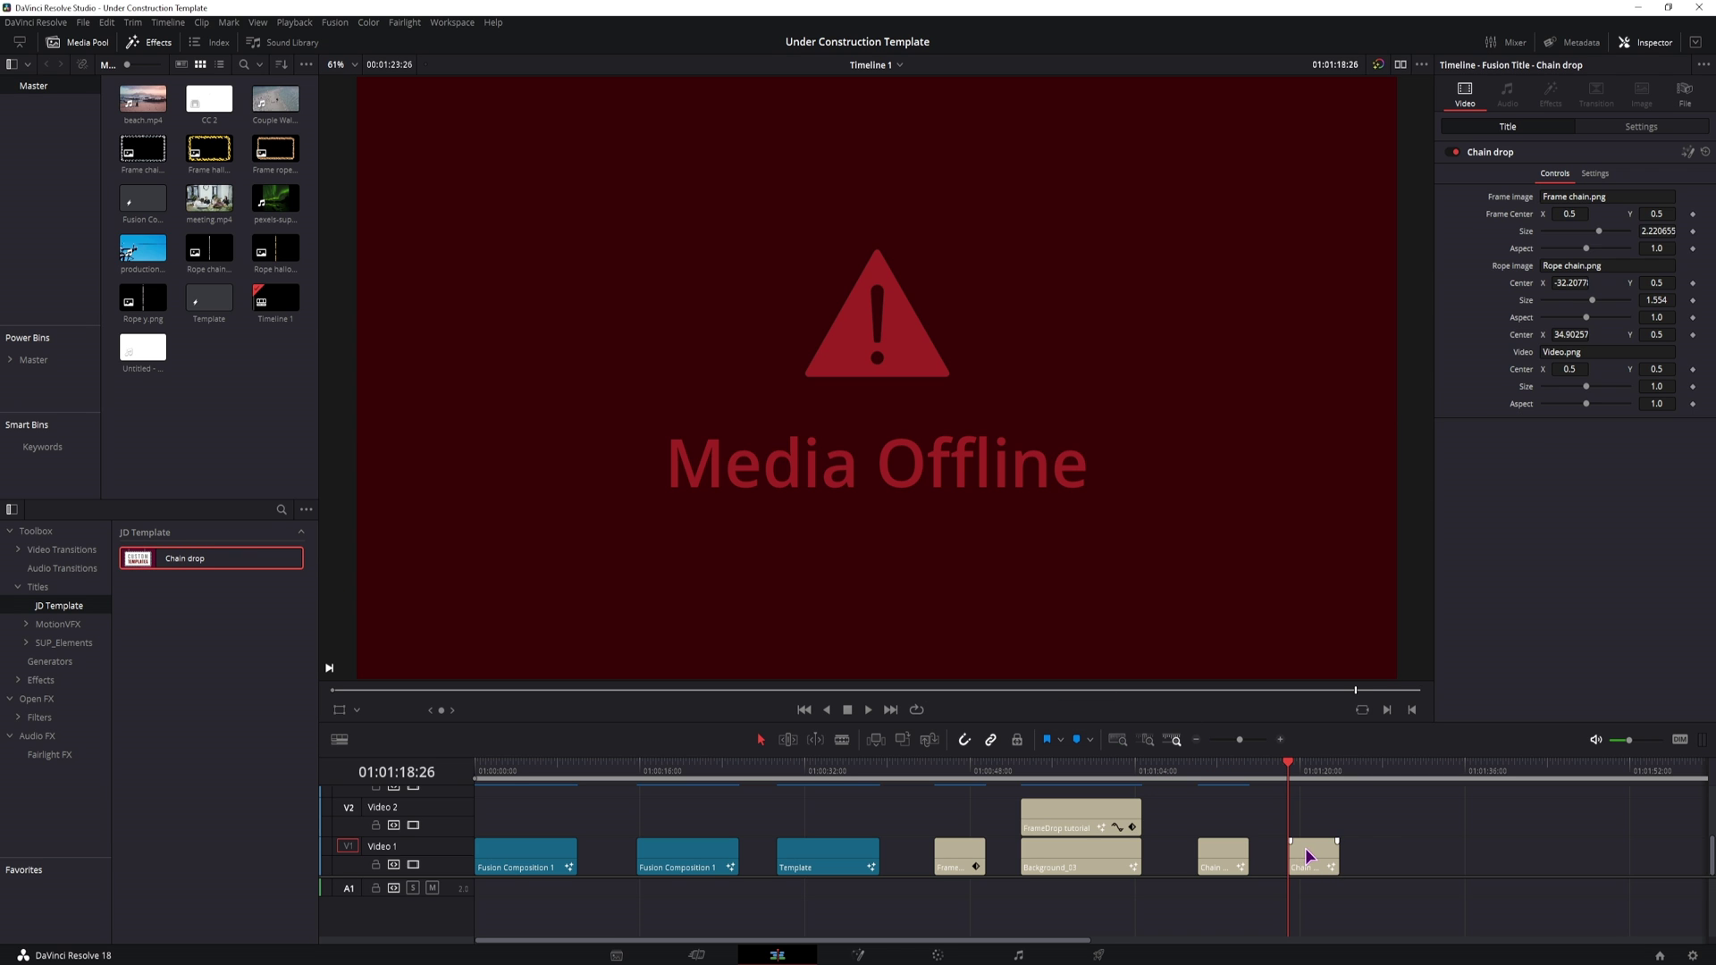
drag(1294, 787, 1314, 790)
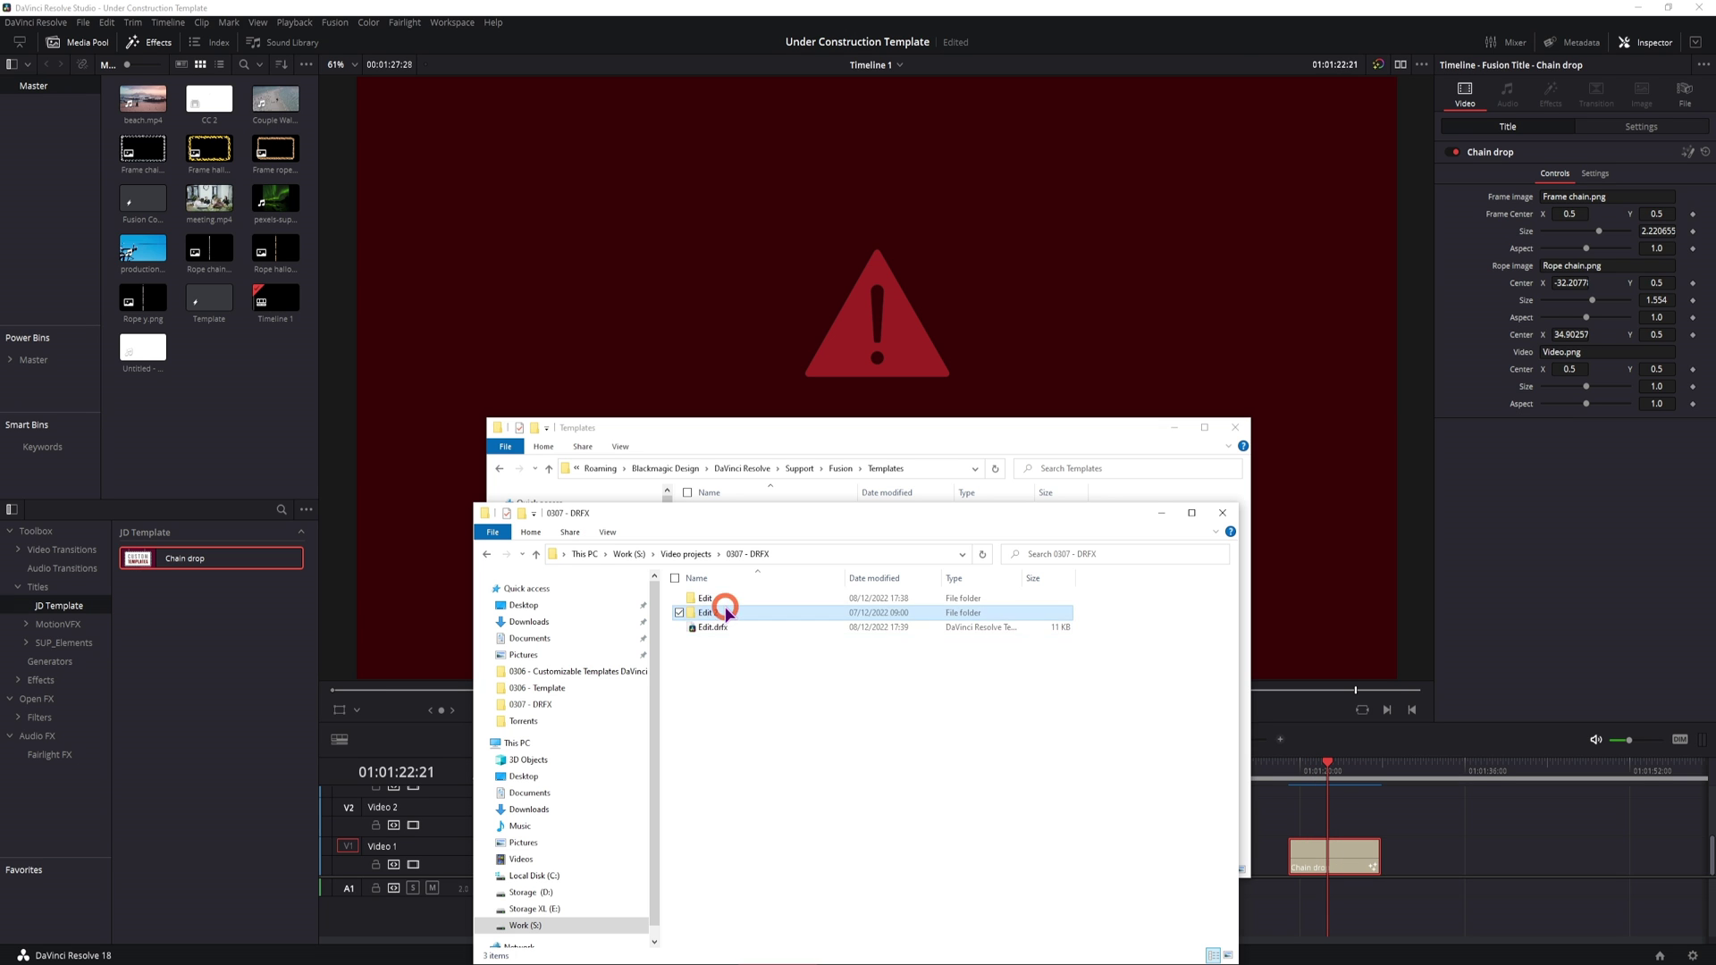
Step: Examine the Jackall Digital Template folder under Edit 2 > Titles, selecting Frame chain.png, Rope chain.png and Video.png
double_click(726, 593)
double_click(724, 593)
double_click(724, 593)
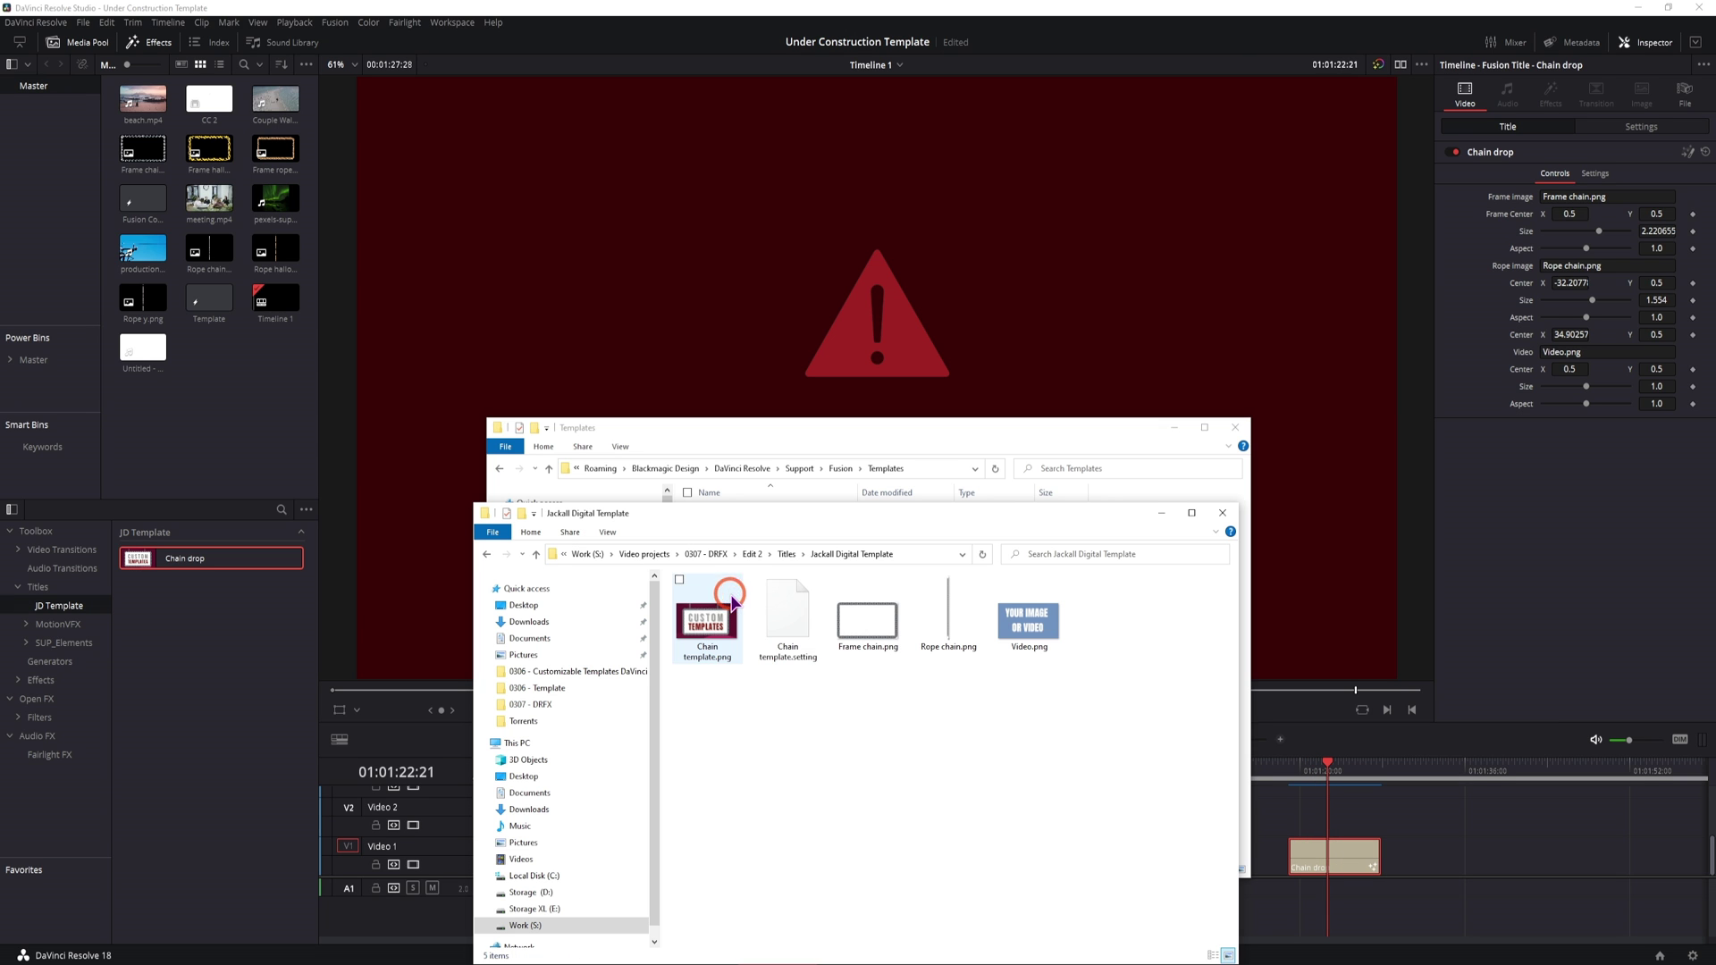
click(867, 621)
click(1028, 621)
drag(846, 689, 1059, 608)
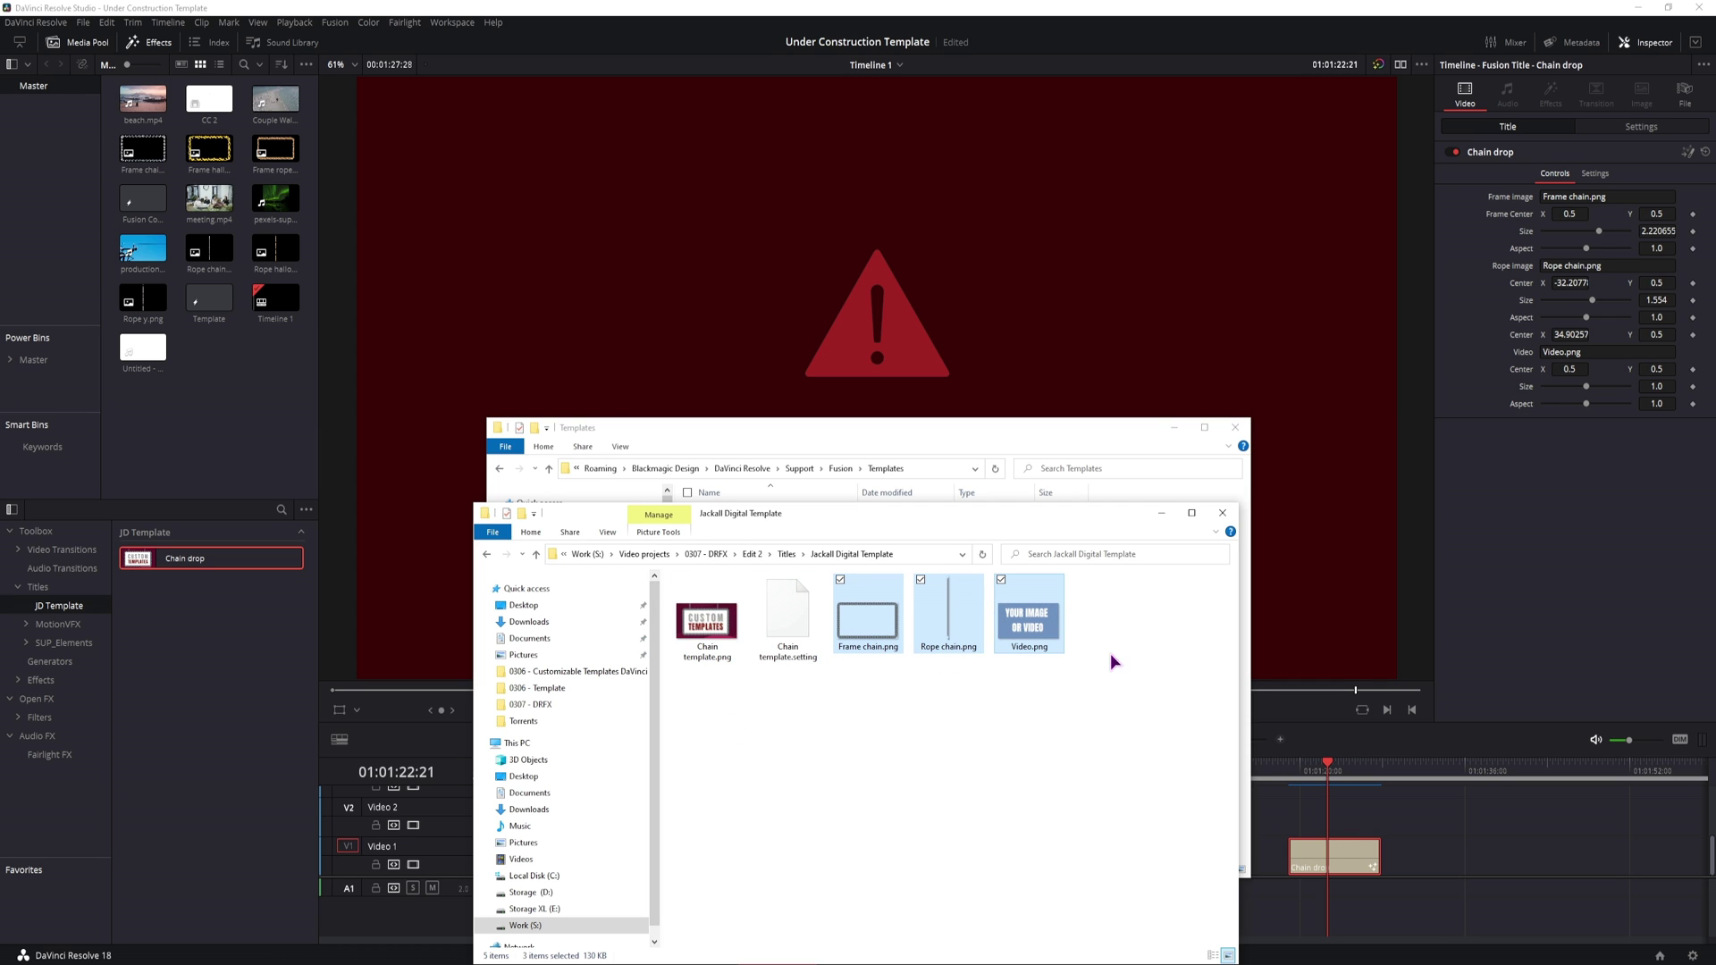
click(936, 764)
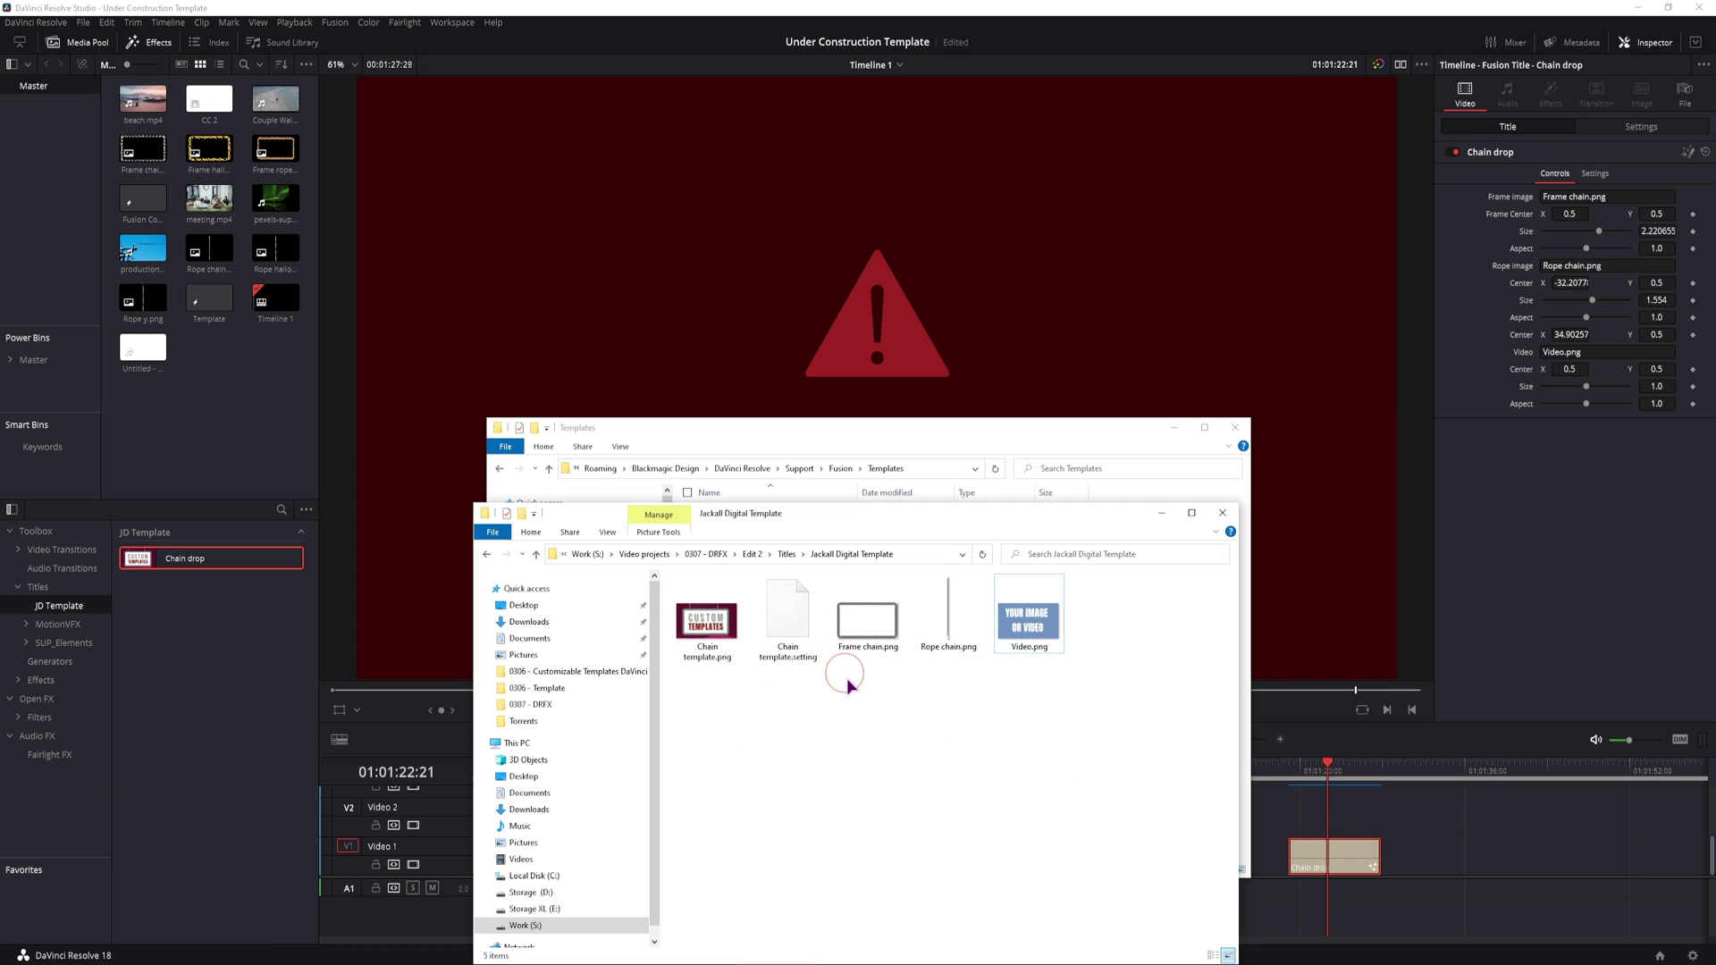
drag(846, 683, 1057, 617)
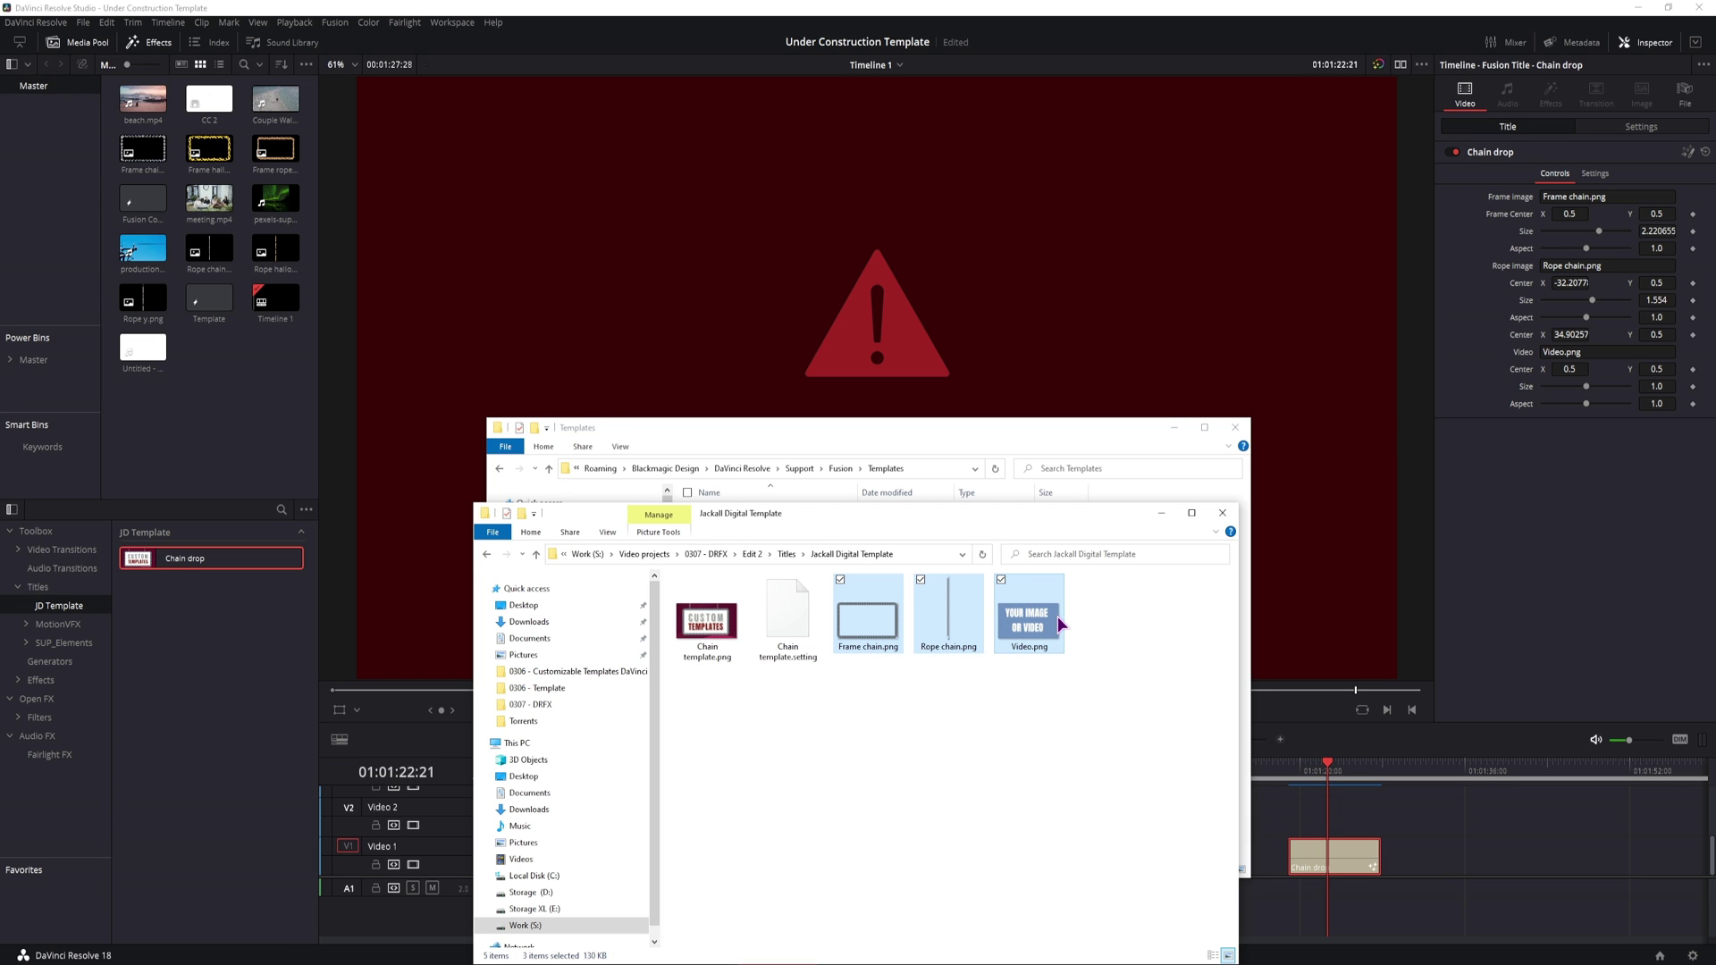
drag(1057, 615, 1034, 629)
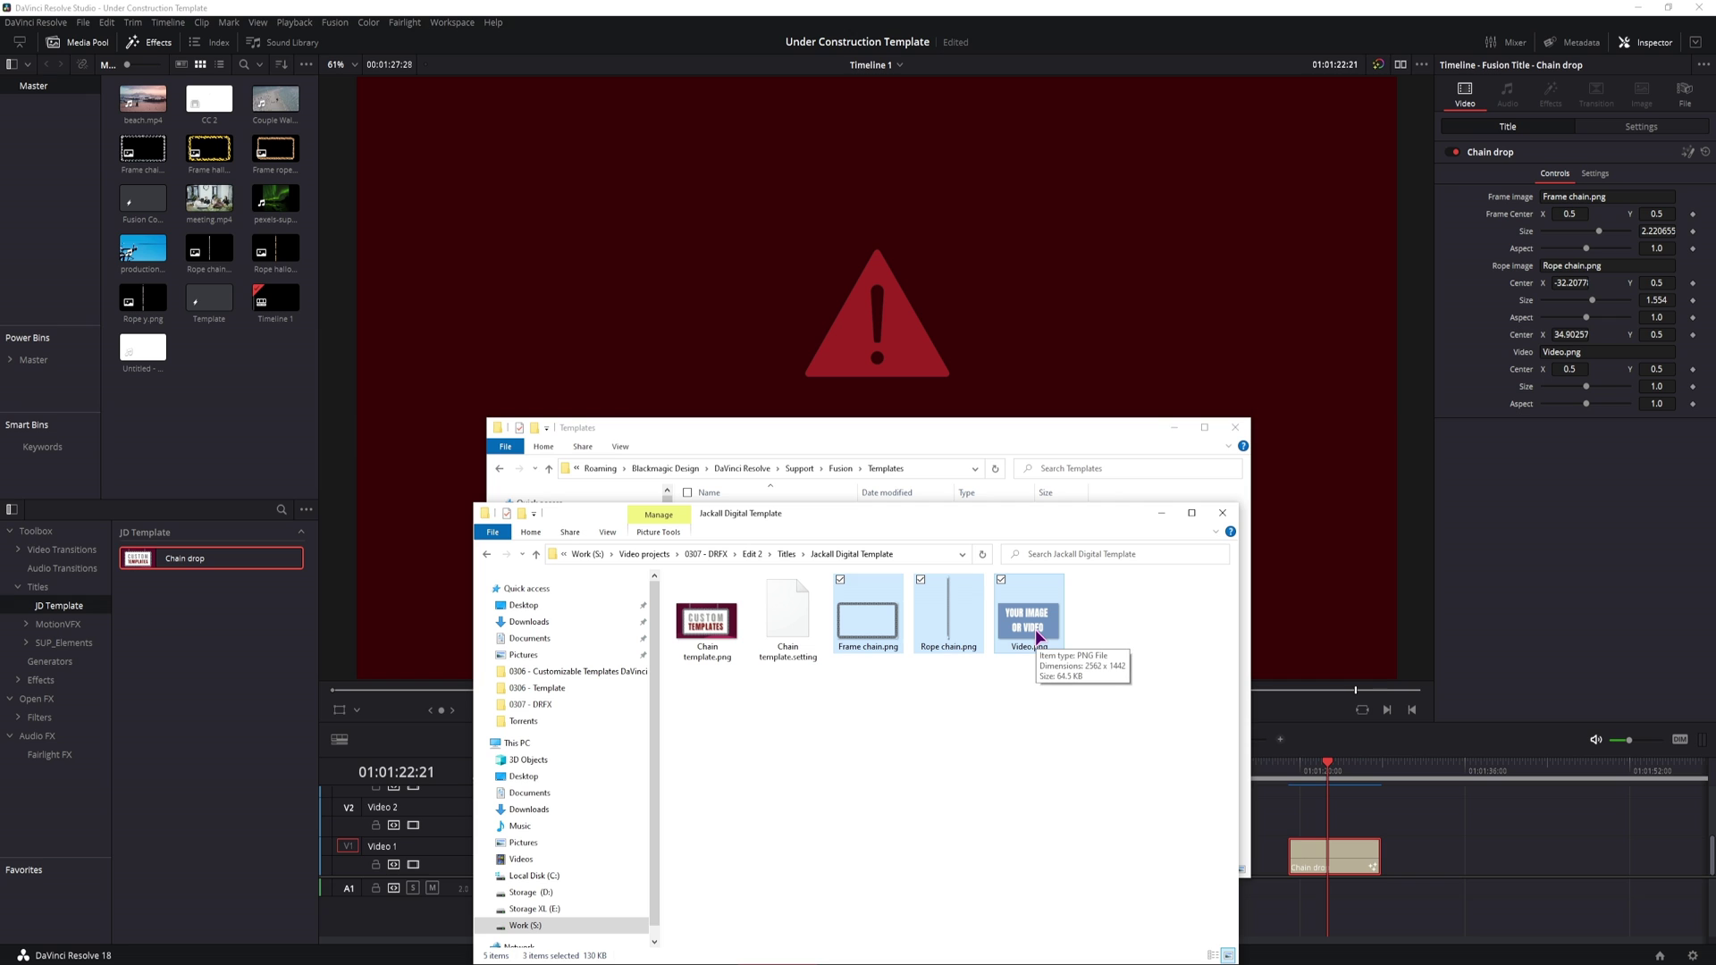